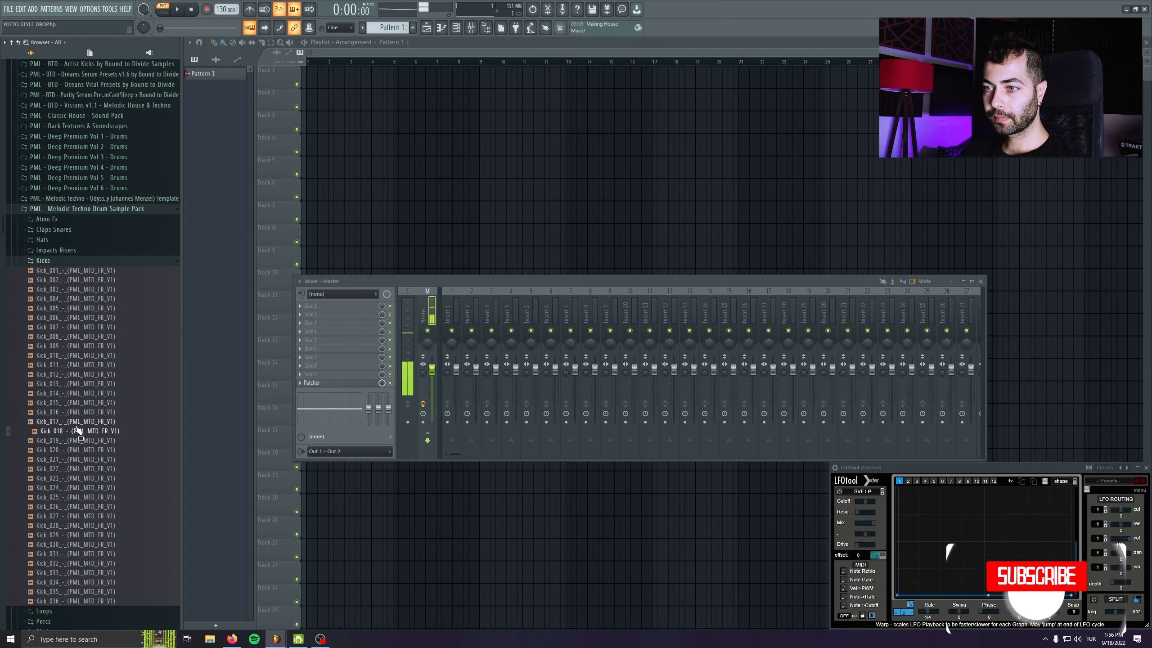
Step: Place the Kick_018 sample from the Melodic Techno kicks folder at the start of Track 1
left_click(75, 433)
left_click_drag(76, 434, 318, 79)
scroll(322, 139, "up", 1)
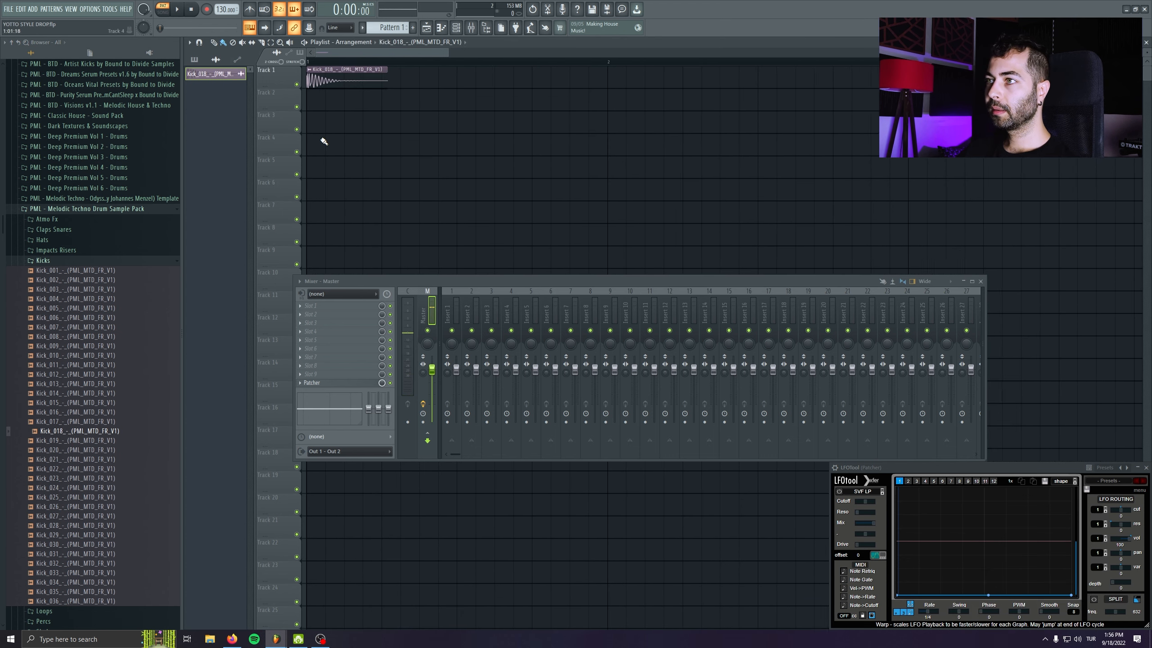
scroll(392, 139, "up", 3)
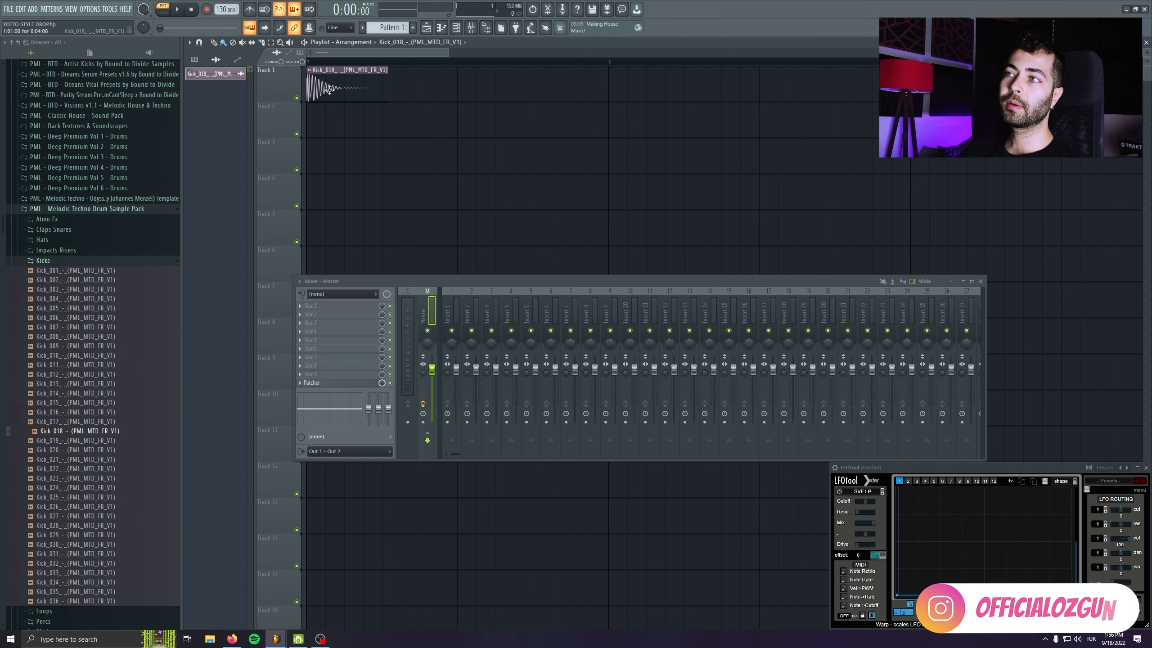
scroll(274, 145, "up", 3)
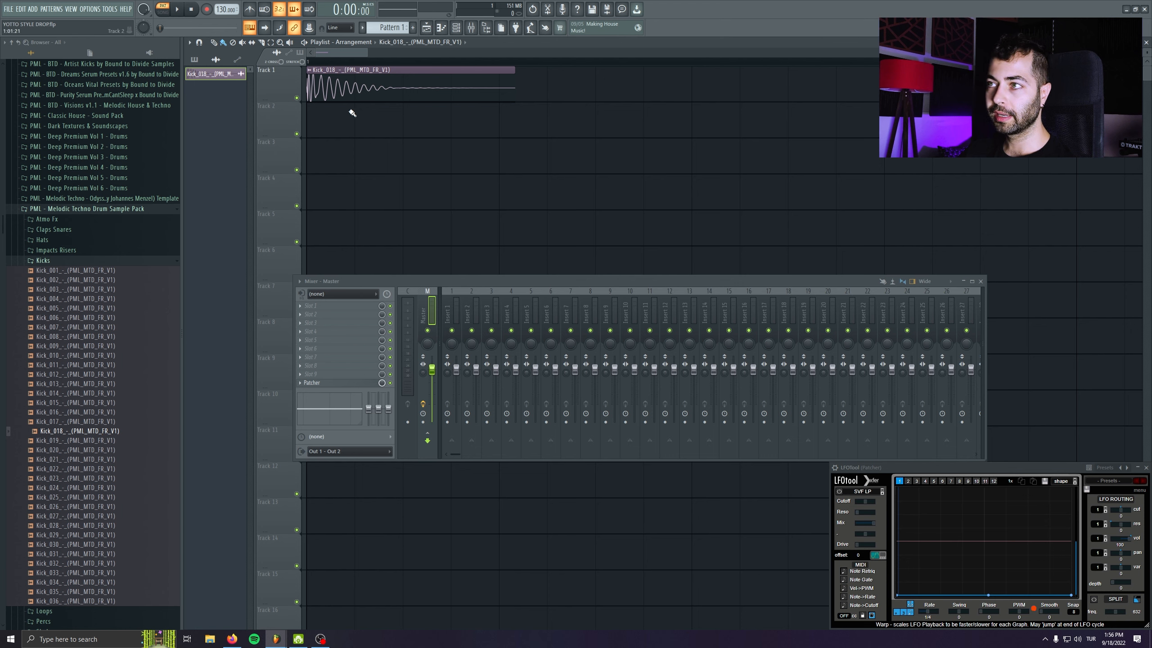
Step: Set a playback loop over the first beat of the playlist and start playing the kick
left_click_drag(319, 108, 416, 98)
key("l")
key("space")
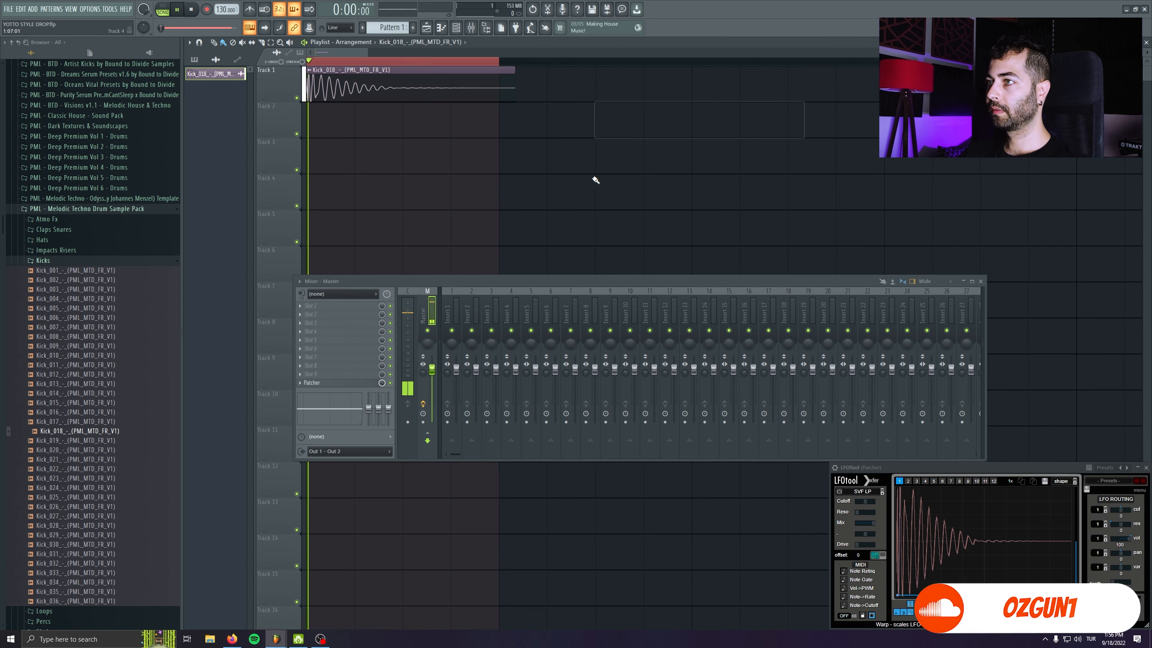
Step: Audition the pack's other kicks by swapping them into the looping Track 1 clip, and settle on Kick_035
middle_click(122, 441)
middle_click(117, 460)
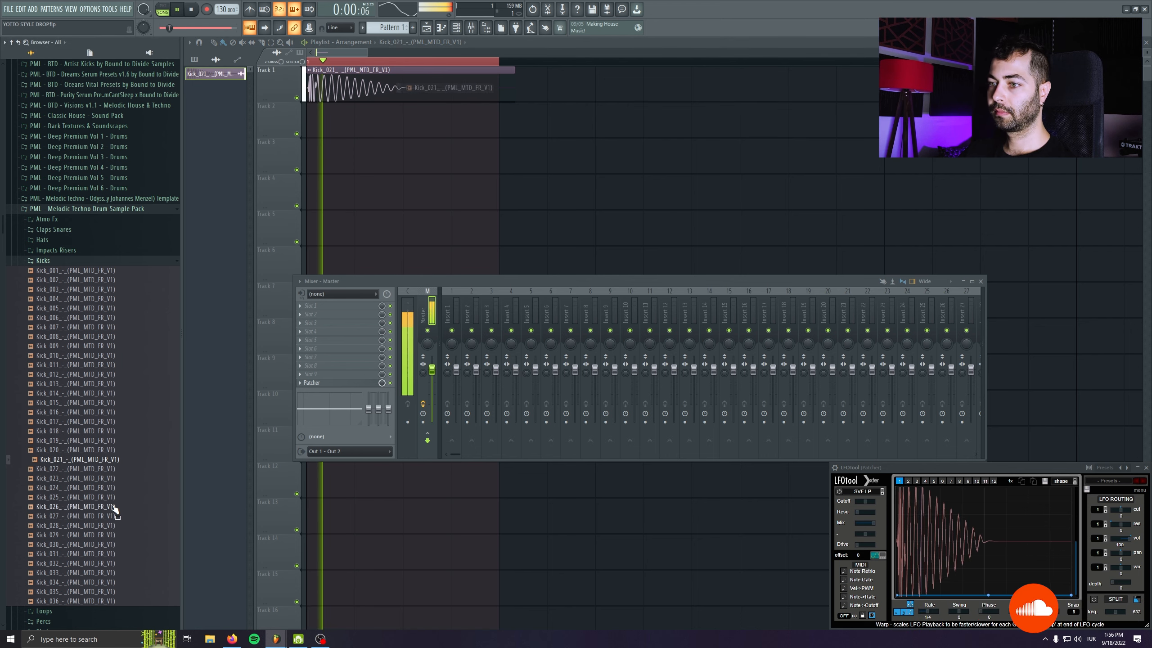
left_click(113, 526)
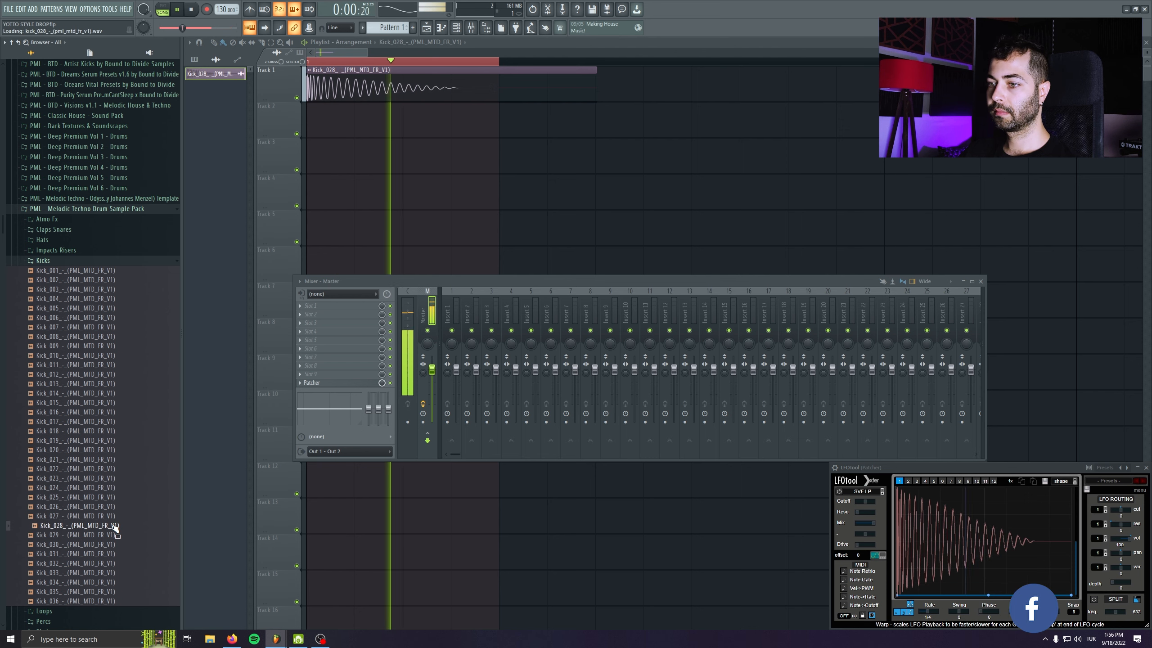
key("space")
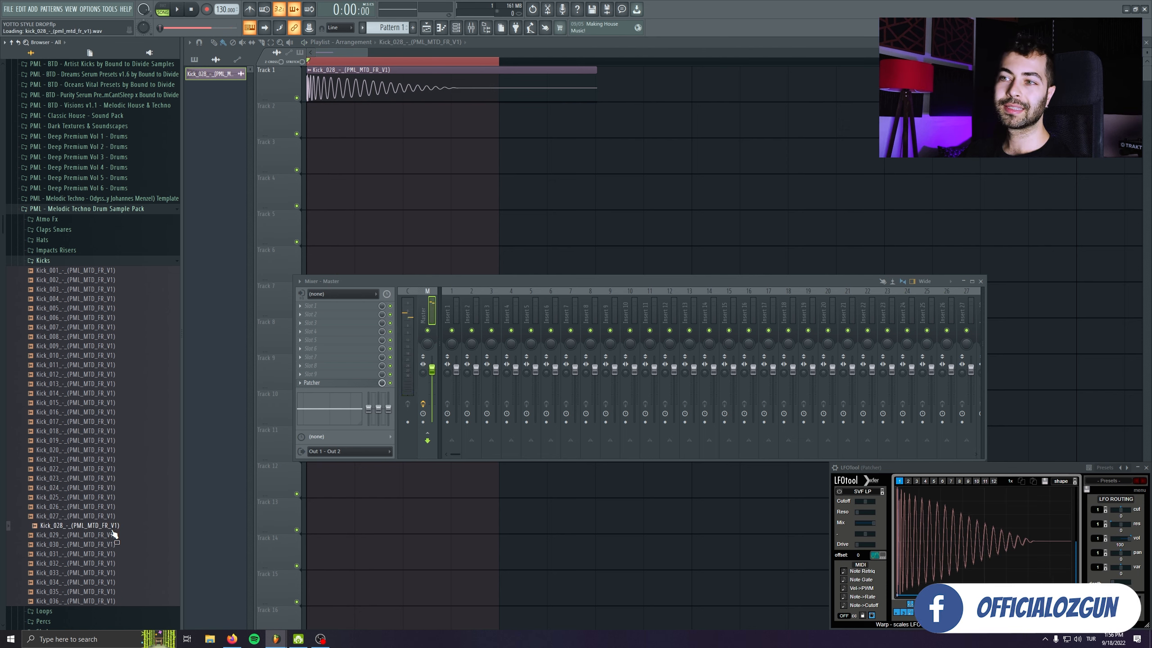
middle_click(122, 535)
key("space")
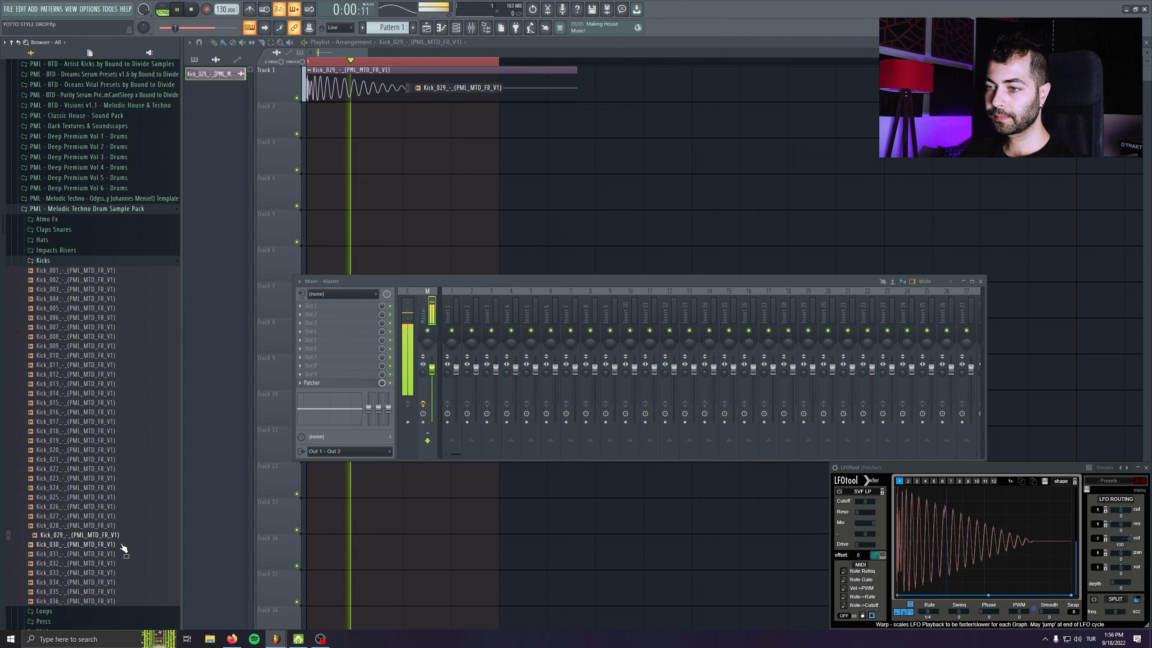
middle_click(121, 545)
left_click(123, 554)
left_click(123, 563)
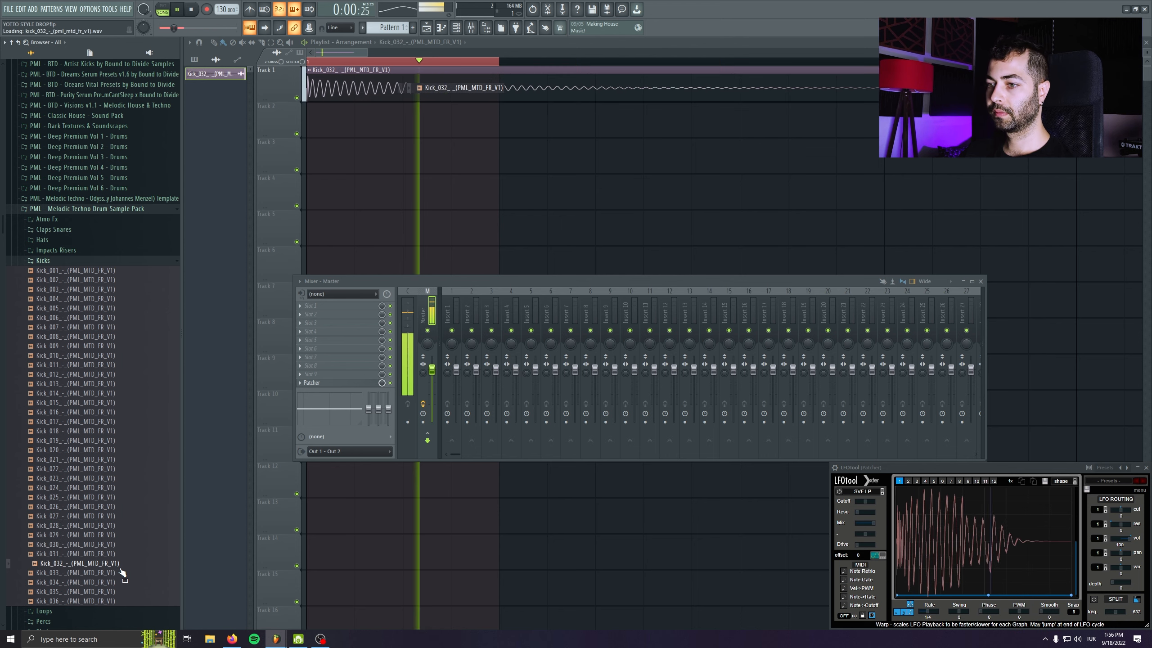
middle_click(122, 592)
left_click(123, 583)
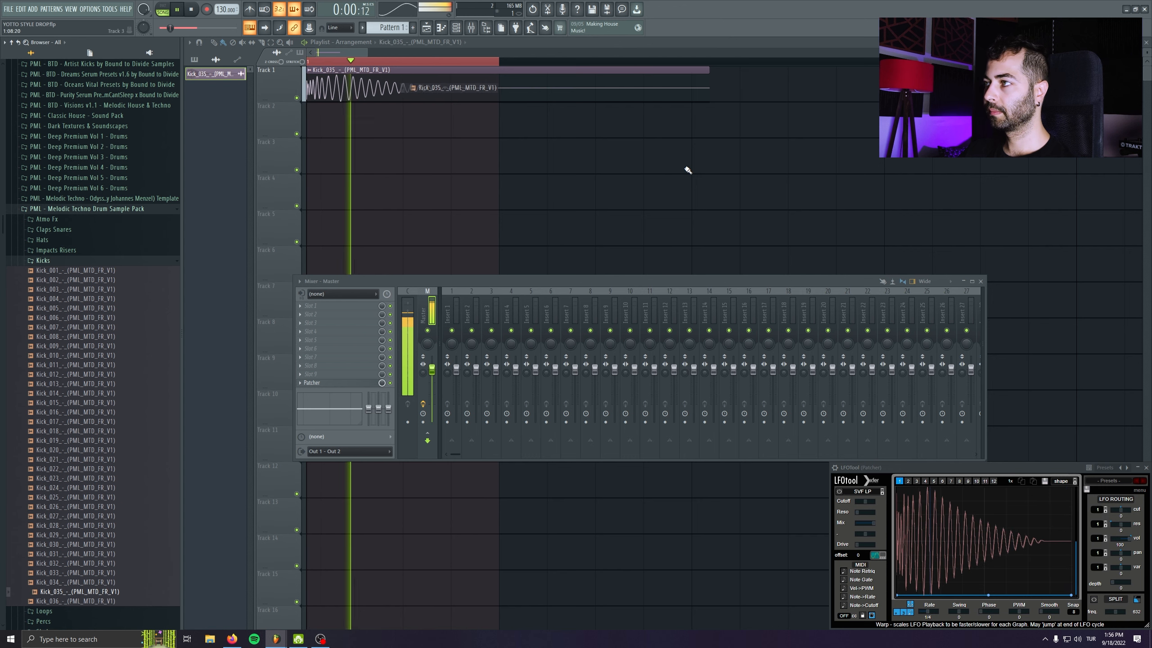
key("space")
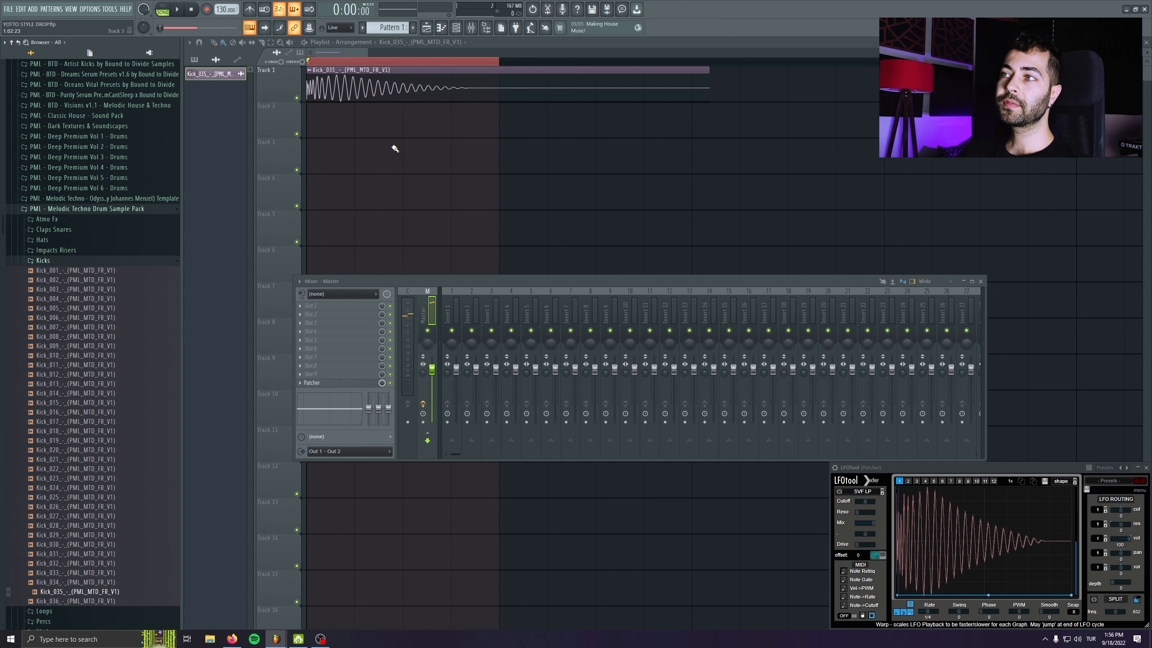
Step: Slice the Kick_035 clip at the end of the first beat, delete the leftover tail, and set the tempo to 124 BPM
scroll(337, 134, "down", 2)
scroll(524, 156, "up", 4)
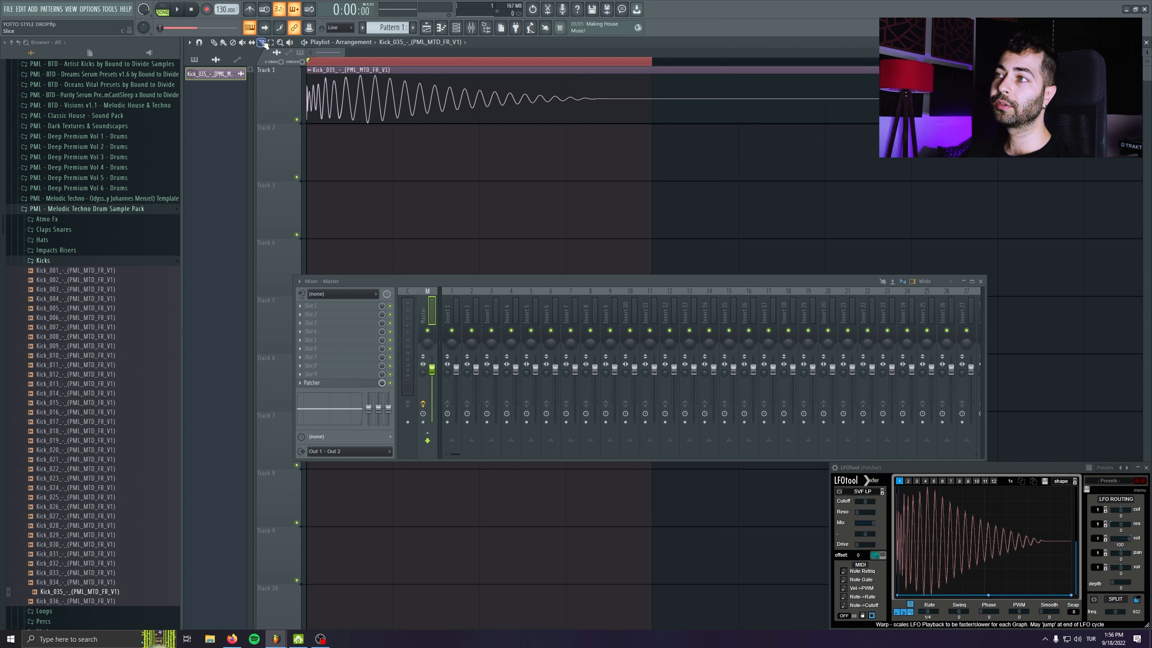
left_click_drag(325, 78, 388, 99)
left_click(653, 100)
scroll(217, 9, "down", 6)
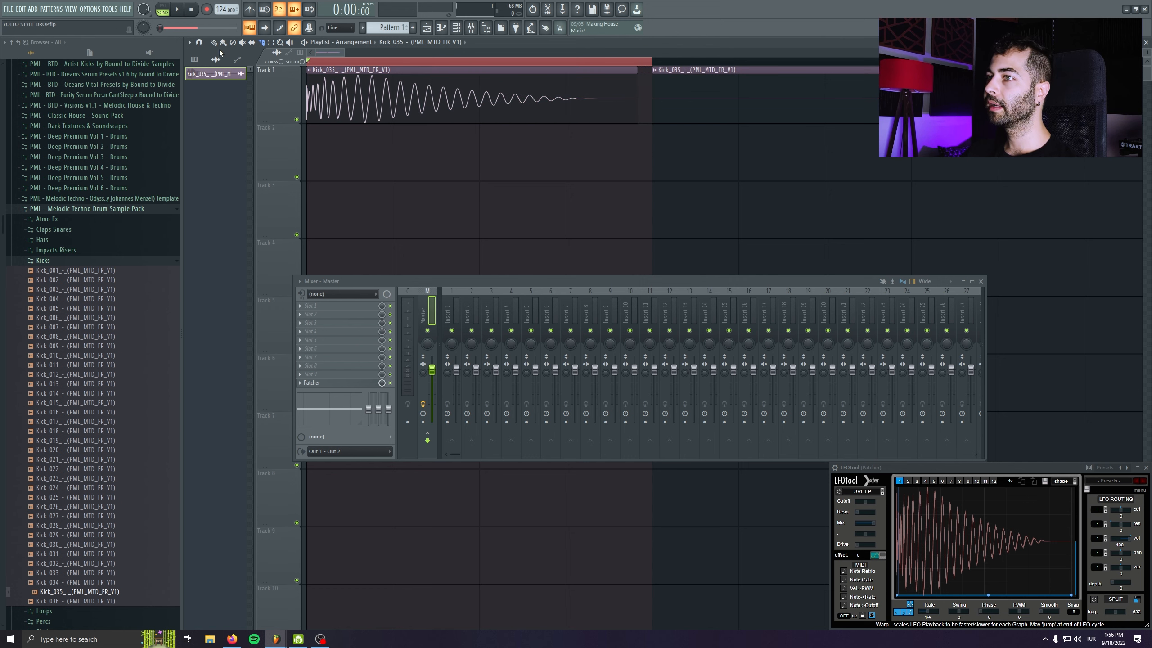
right_click(726, 77)
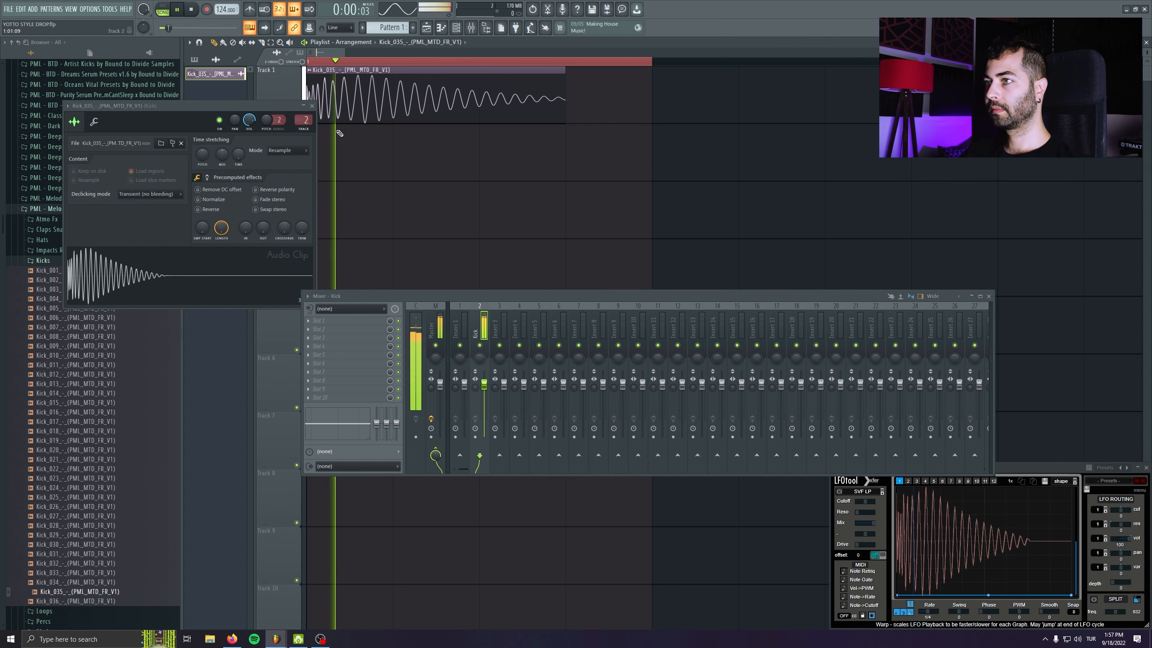
Step: Open the kick sample in Edison and detect its pitch regions to check the kick's note, closing both windows when done
left_click_drag(267, 104, 650, 174)
key("space")
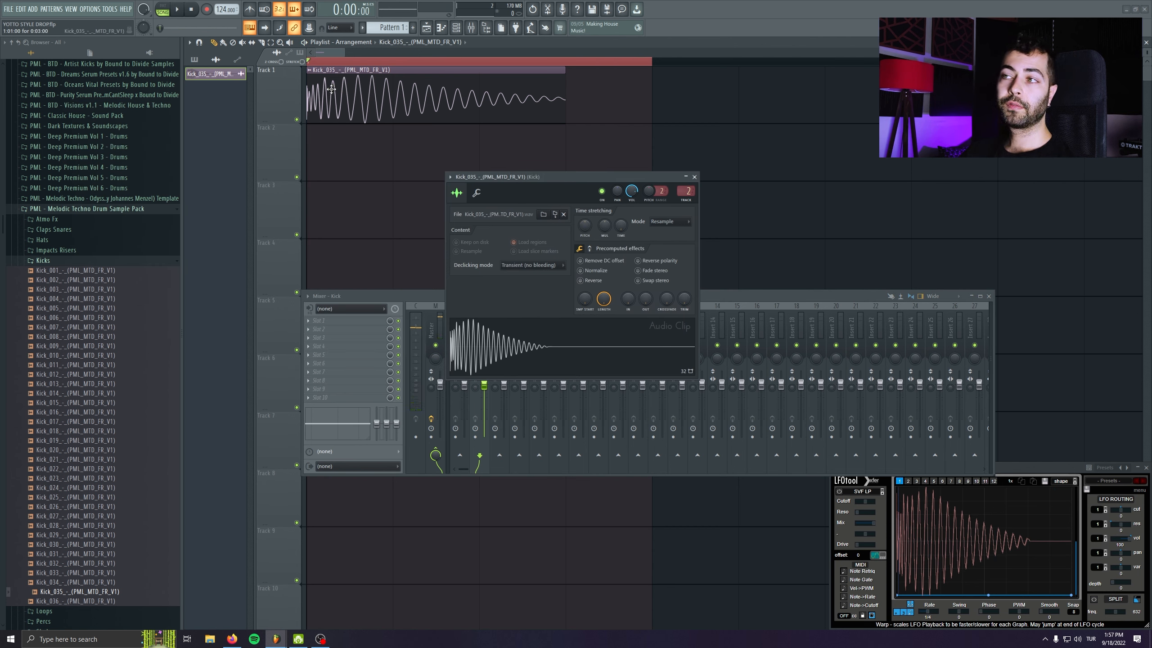
right_click(521, 341)
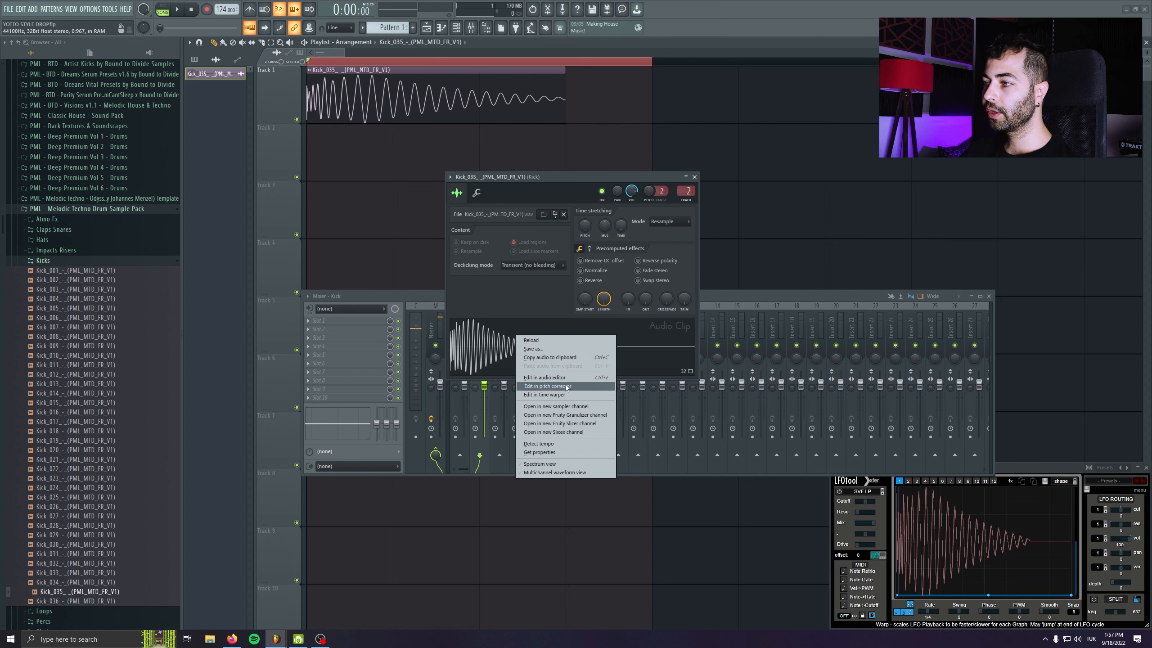
left_click(551, 378)
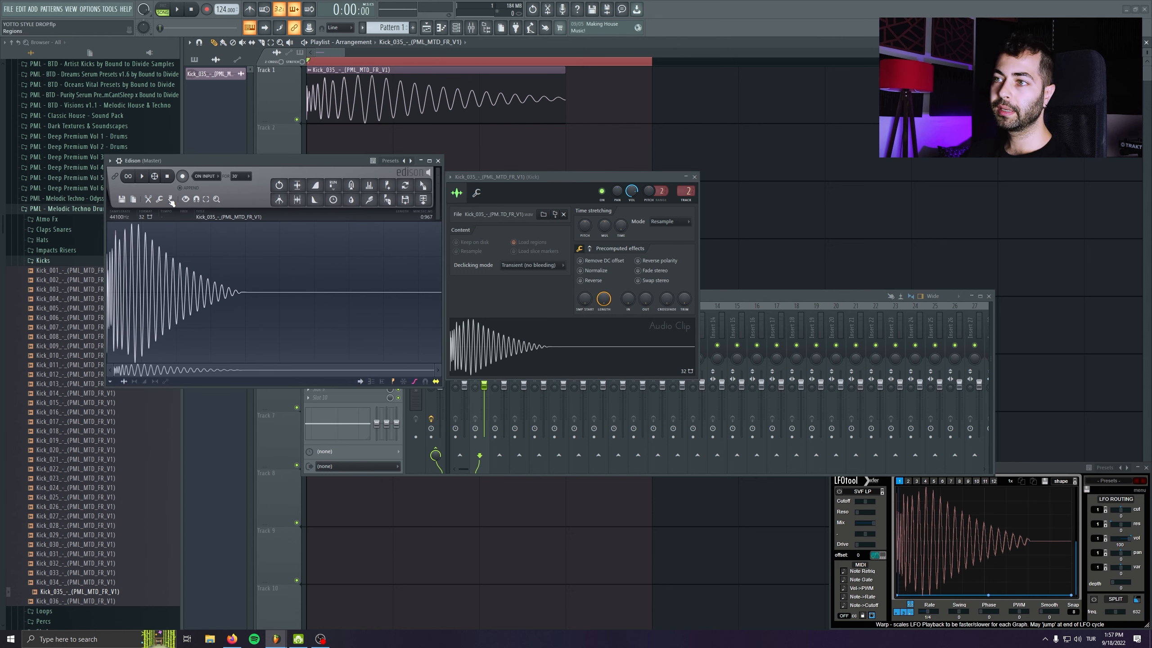
left_click(171, 199)
left_click(198, 325)
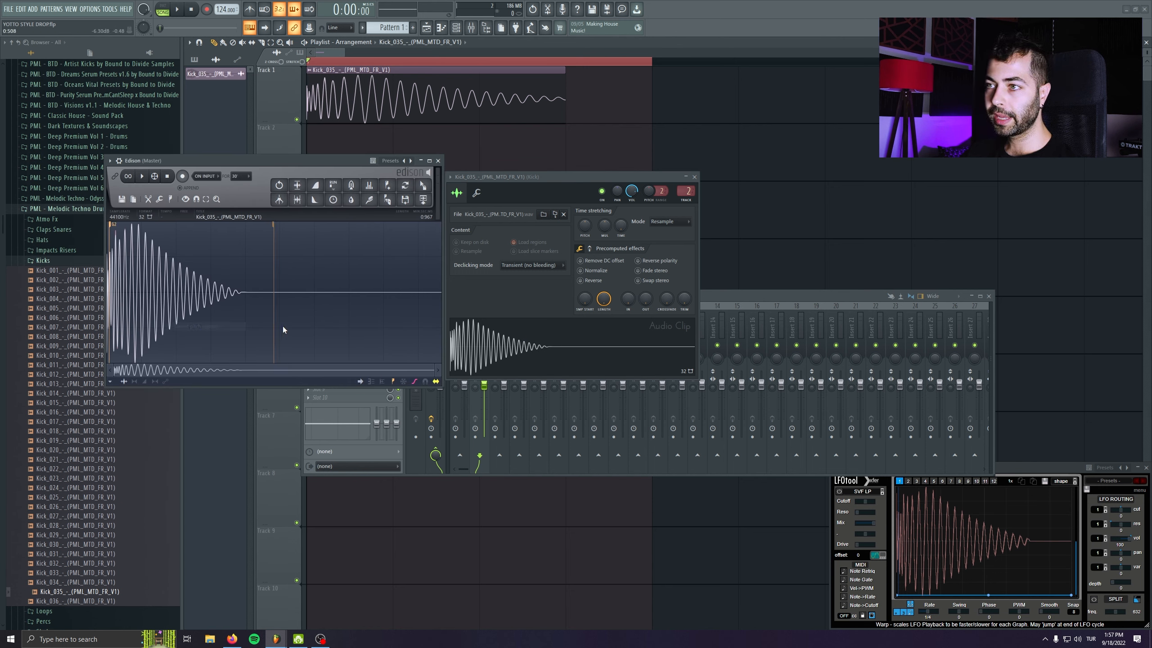
scroll(171, 340, "up", 5)
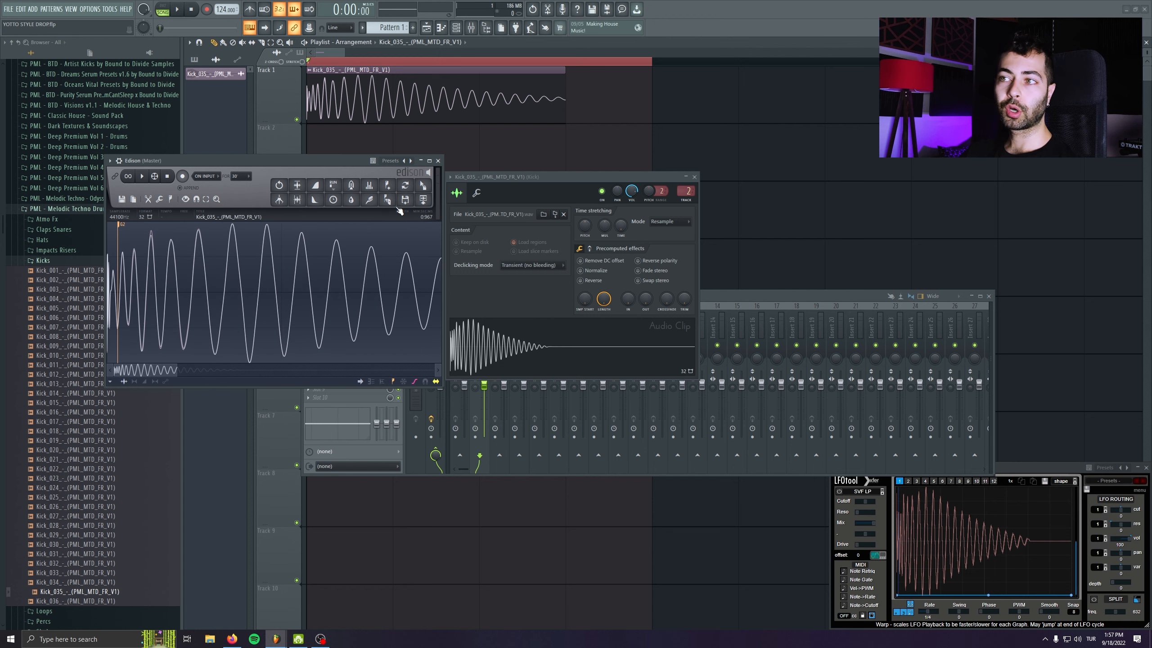
left_click(438, 161)
left_click(694, 177)
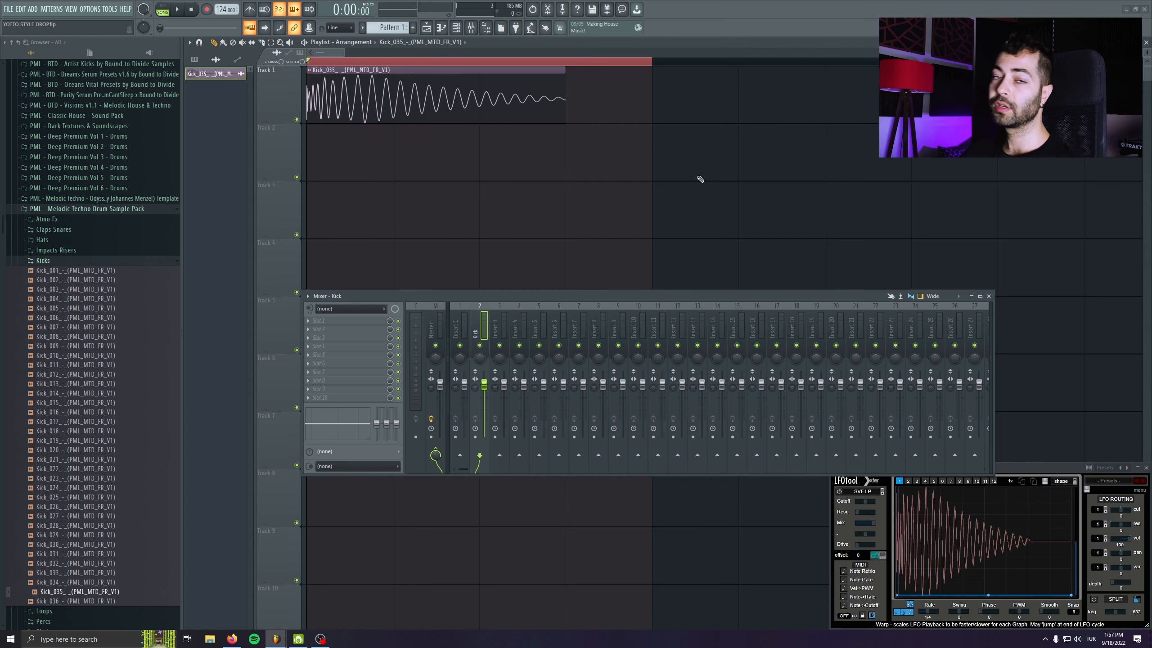
left_click(650, 191)
right_click(650, 191)
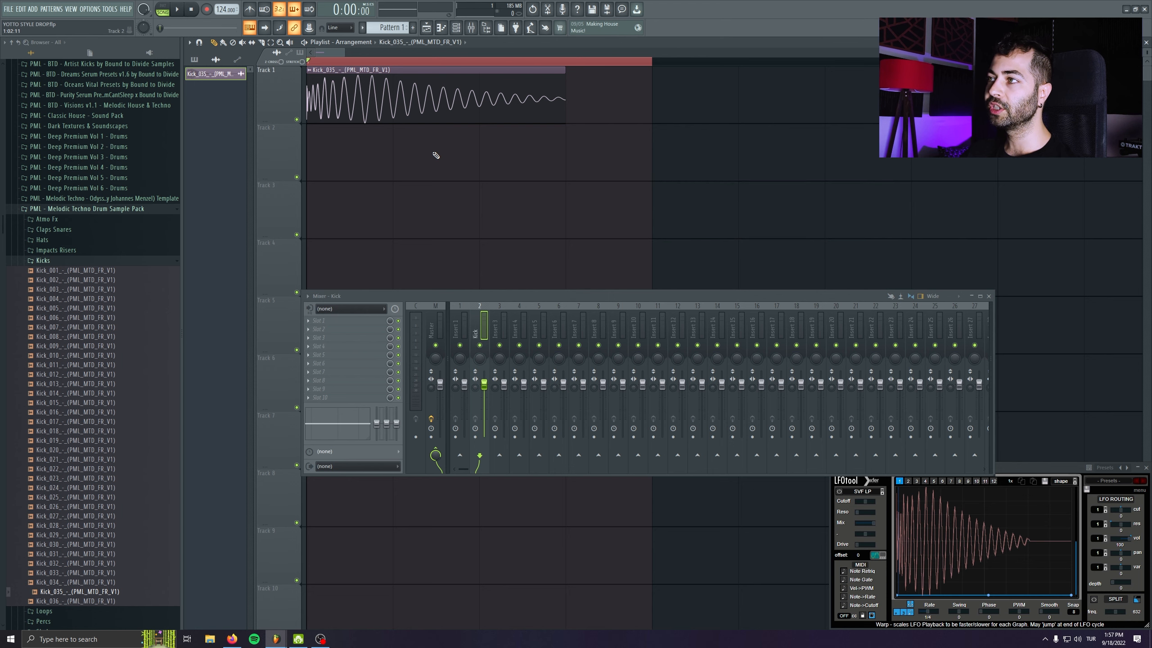
Step: Add Transient Processor to the Kick mixer track's first effect slot, adjust its attack, and audition the looped kick
scroll(436, 155, "down", 1, "alt")
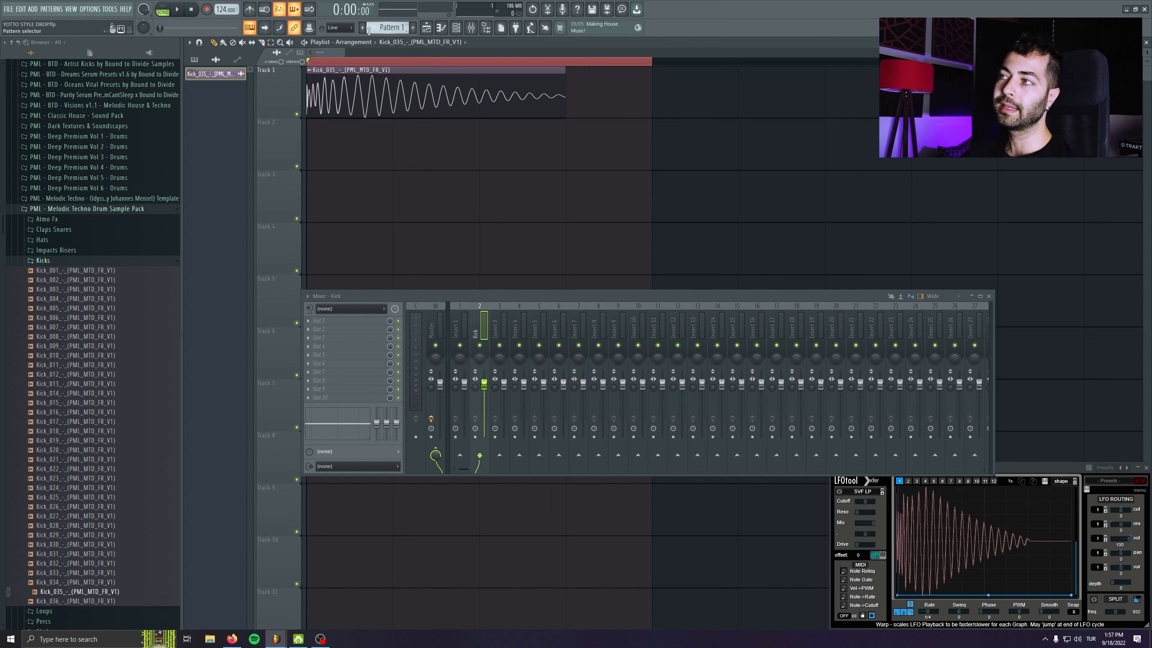
key("space")
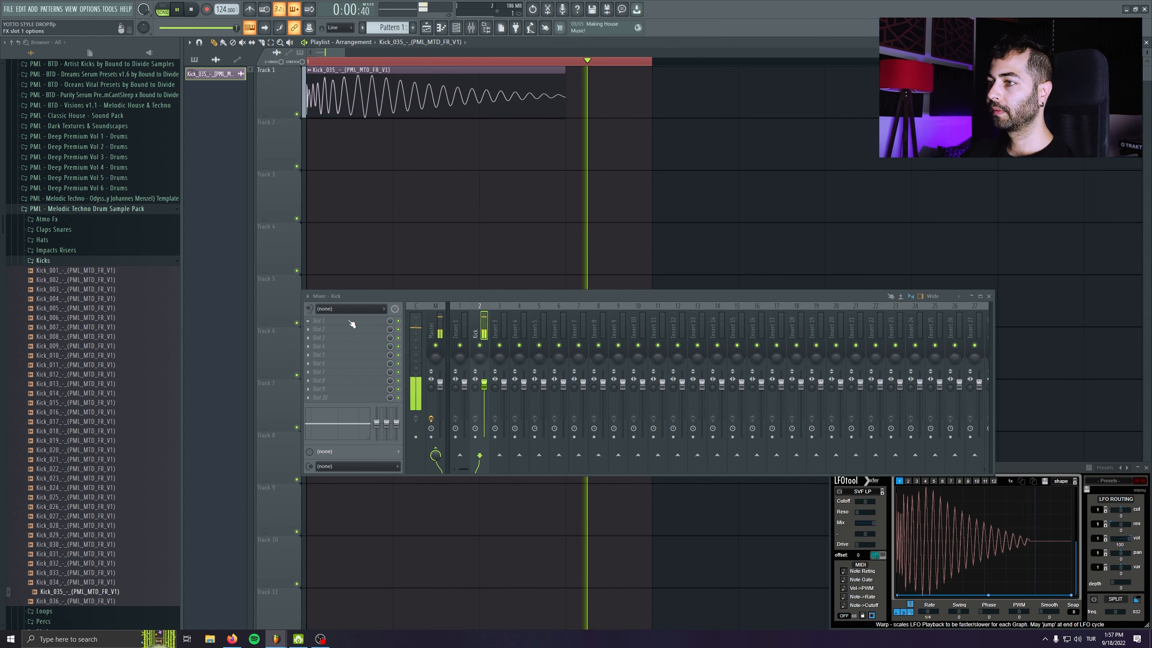
key("space")
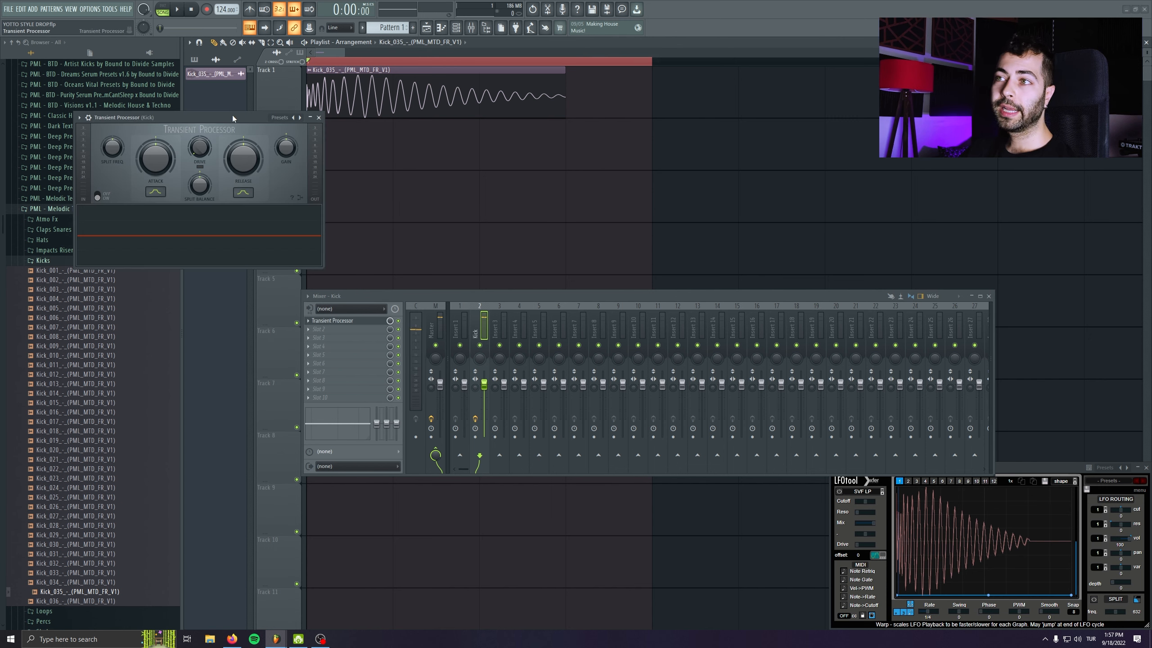
left_click_drag(232, 116, 502, 167)
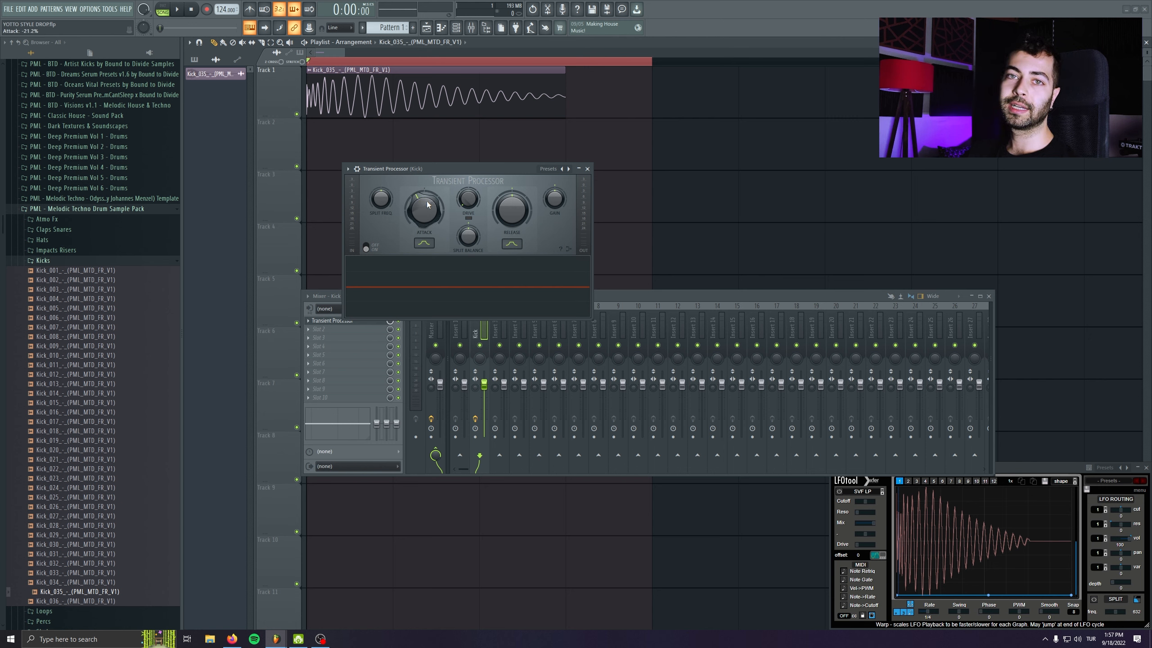
left_click_drag(425, 169, 415, 217)
key("space")
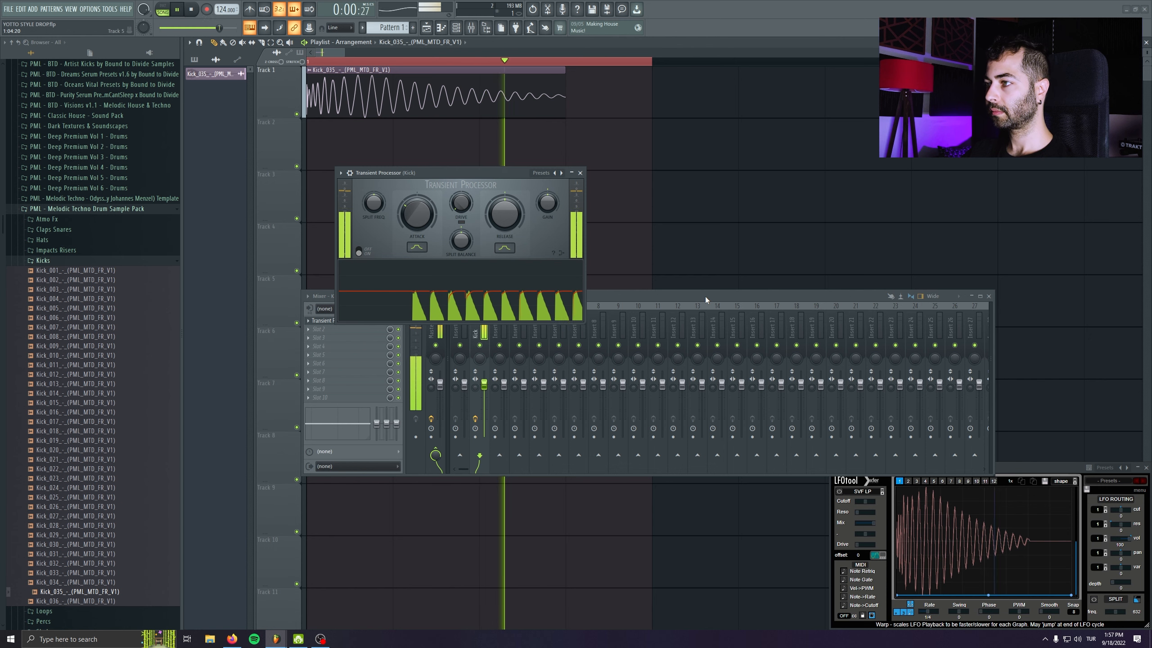
left_click_drag(432, 173, 413, 137)
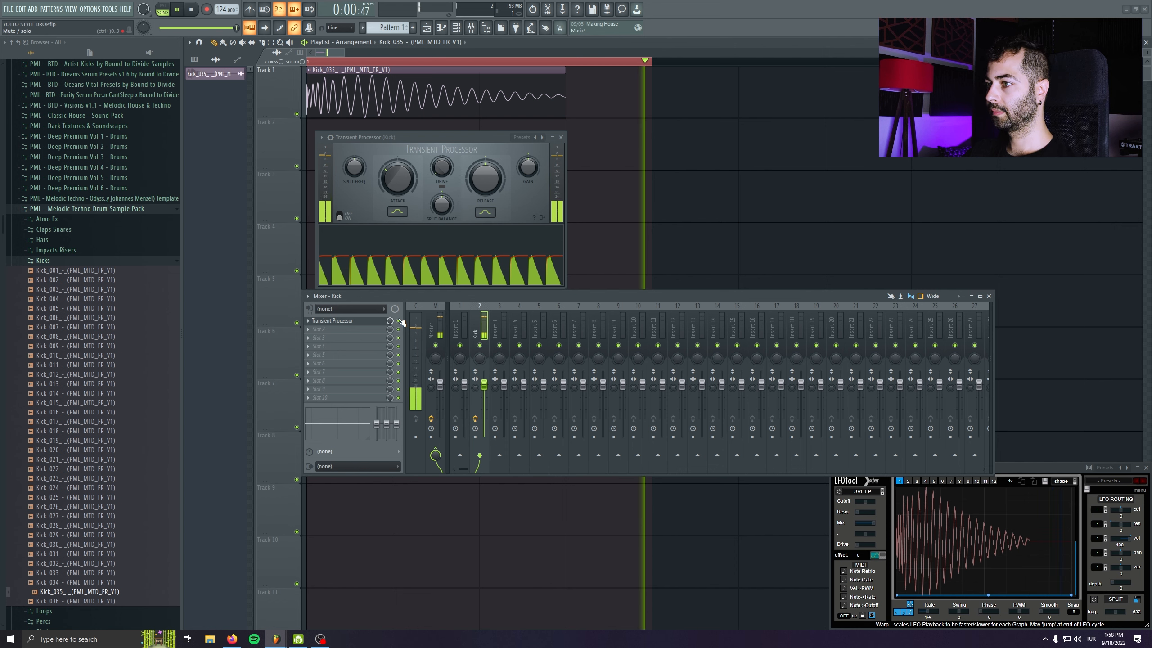
key("space")
left_click(560, 137)
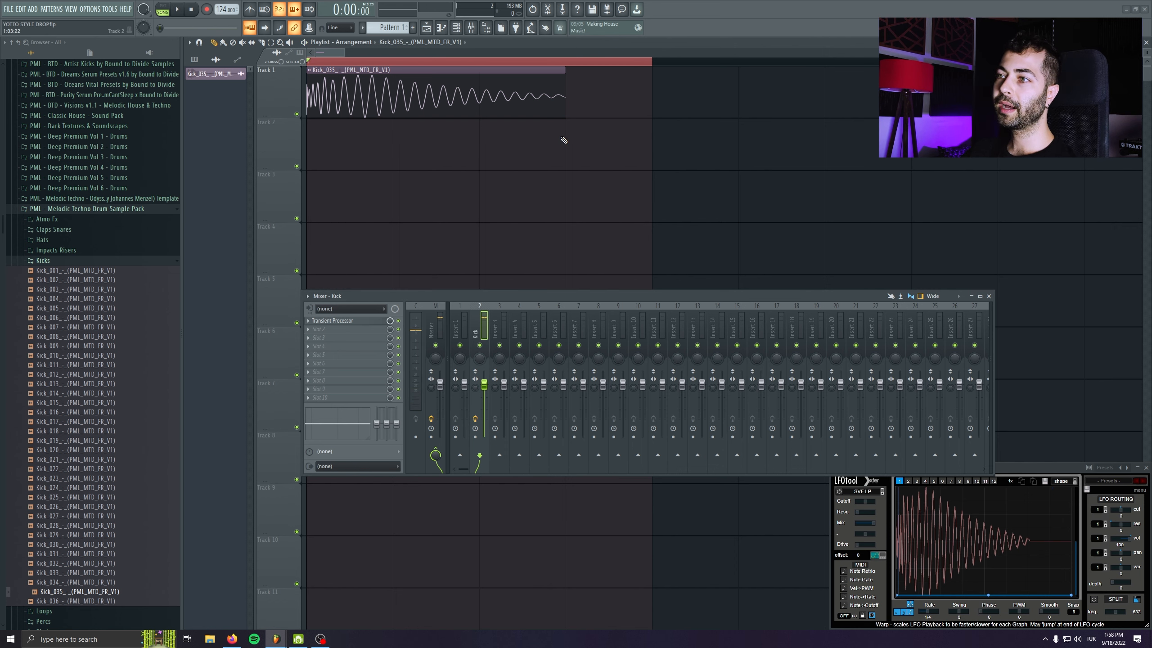
Step: Duplicate the kick clip along Track 1 so that it plays on every beat for 16 bars
key("ctrl+b")
key("ctrl+b")
key("ctrl+b")
key("ctrl+b")
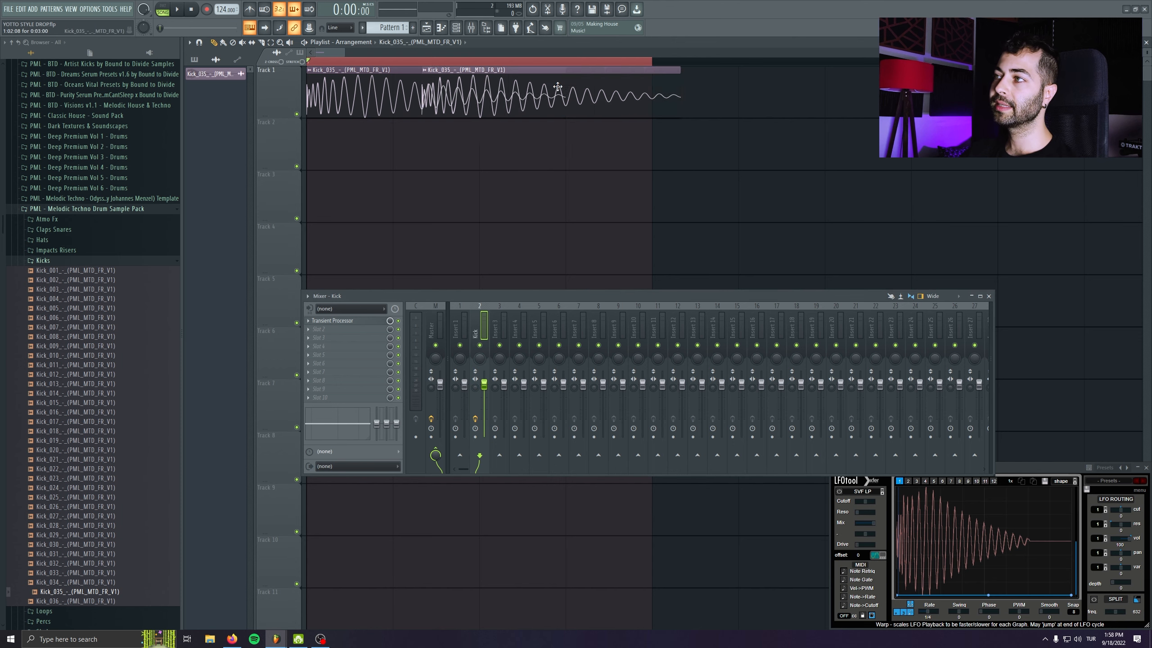
scroll(558, 90, "down", 4)
key("ctrl+b")
scroll(471, 177, "down", 2)
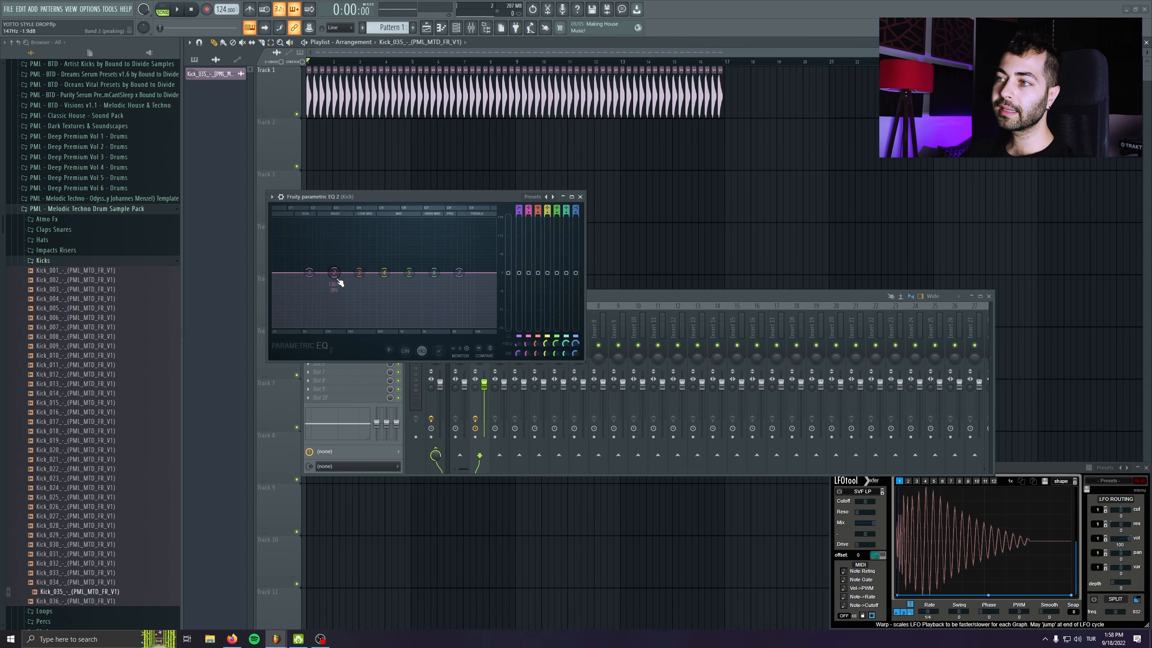
Step: Tune band 2 of the Kick track's Fruity Parametric EQ 2 to G3 (196 Hz) and boost it slightly
right_click(334, 272)
mouse_move(352, 311)
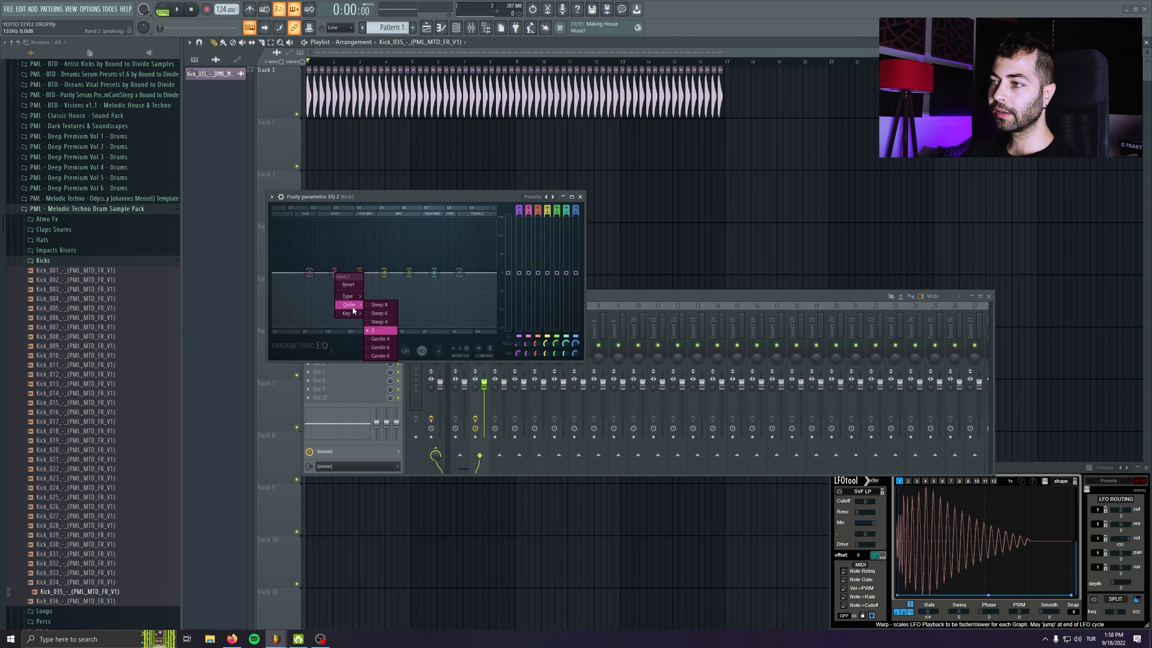
mouse_move(377, 398)
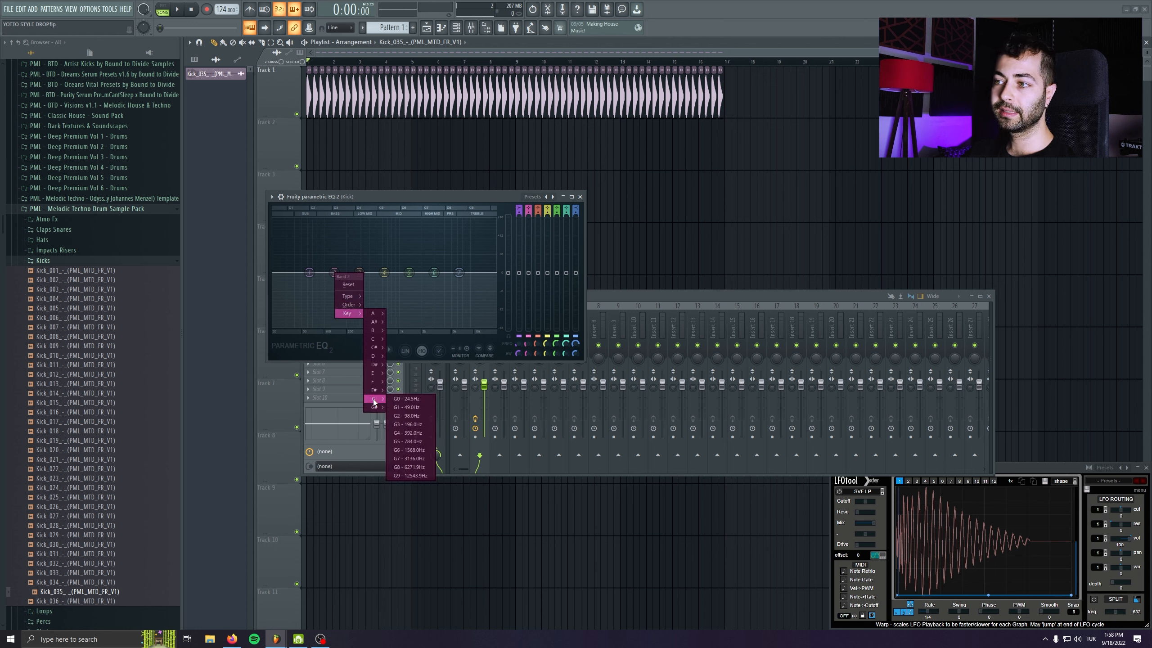
left_click(412, 424)
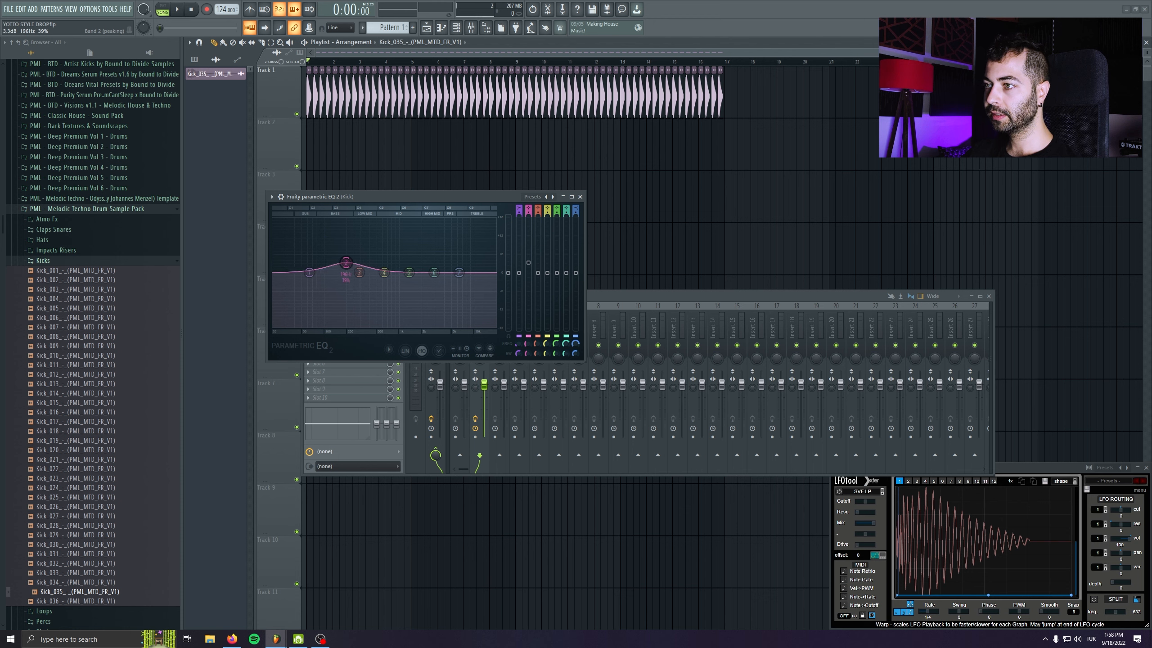
Step: Play the kick pattern, lower the Kick track's fader slightly, and fine-tune the level of EQ band 2
key("space")
left_click_drag(529, 354, 484, 391)
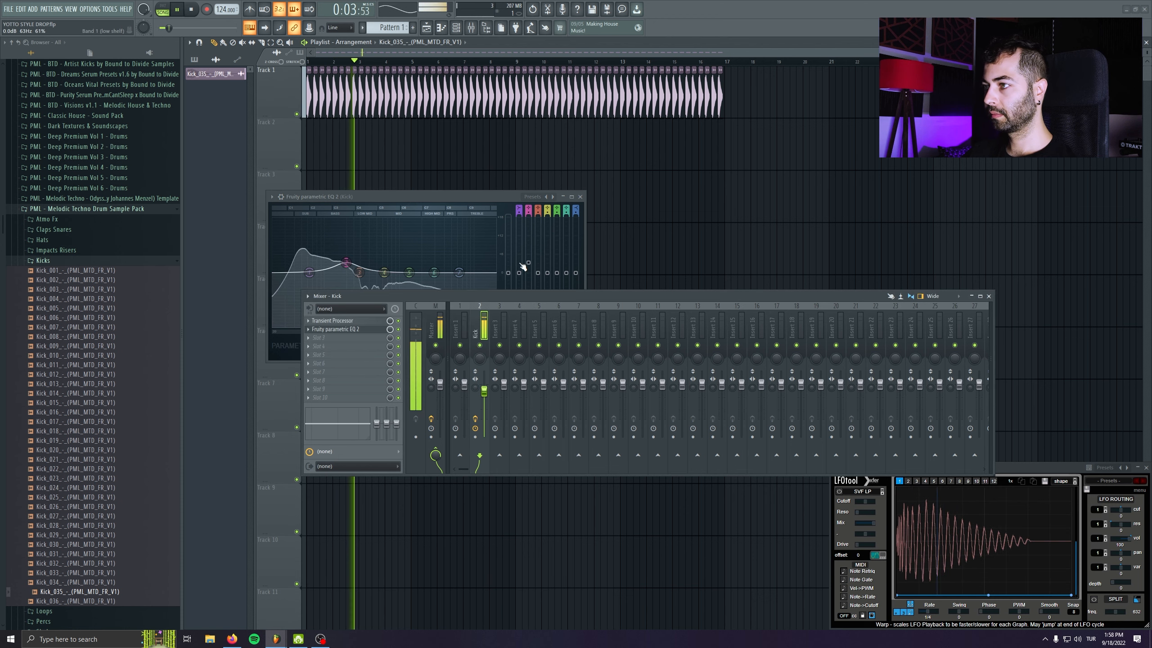
mouse_move(528, 263)
left_mouse_down()
mouse_move(528, 244)
mouse_move(529, 263)
left_mouse_up()
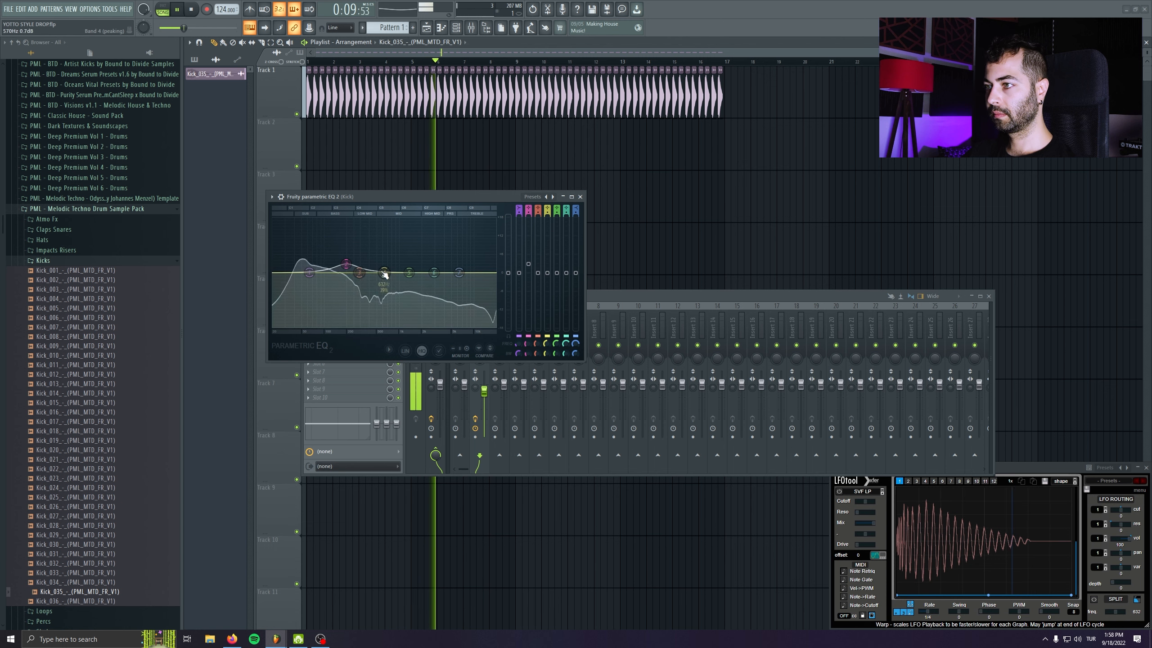
Step: Sweep band 4 of the Kick's EQ into the low mids with a strong boost, then cut that frequency slightly during playback
left_click_drag(384, 274, 361, 222)
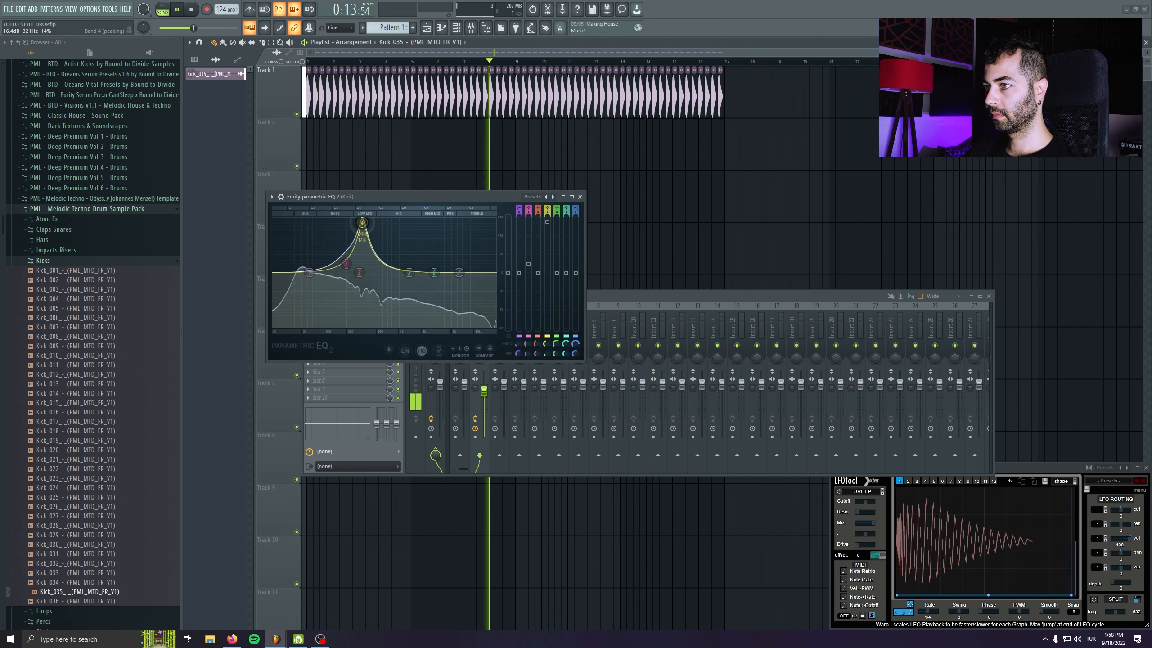
key("space")
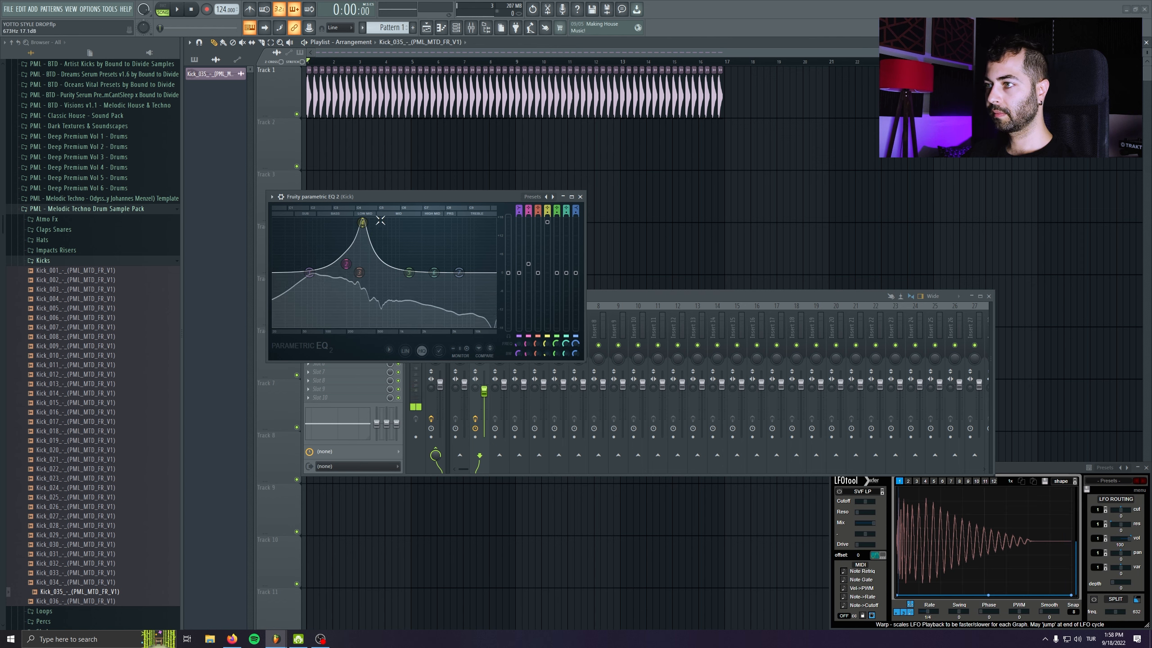
left_click_drag(362, 223, 362, 285)
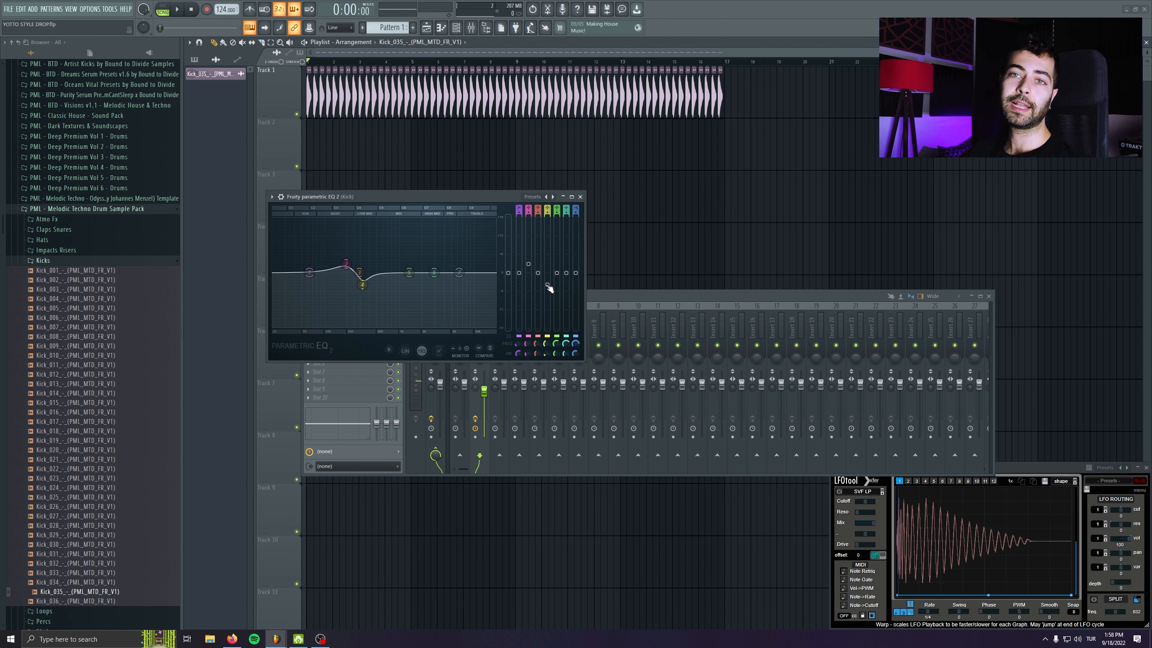
key("space")
left_click_drag(362, 284, 363, 282)
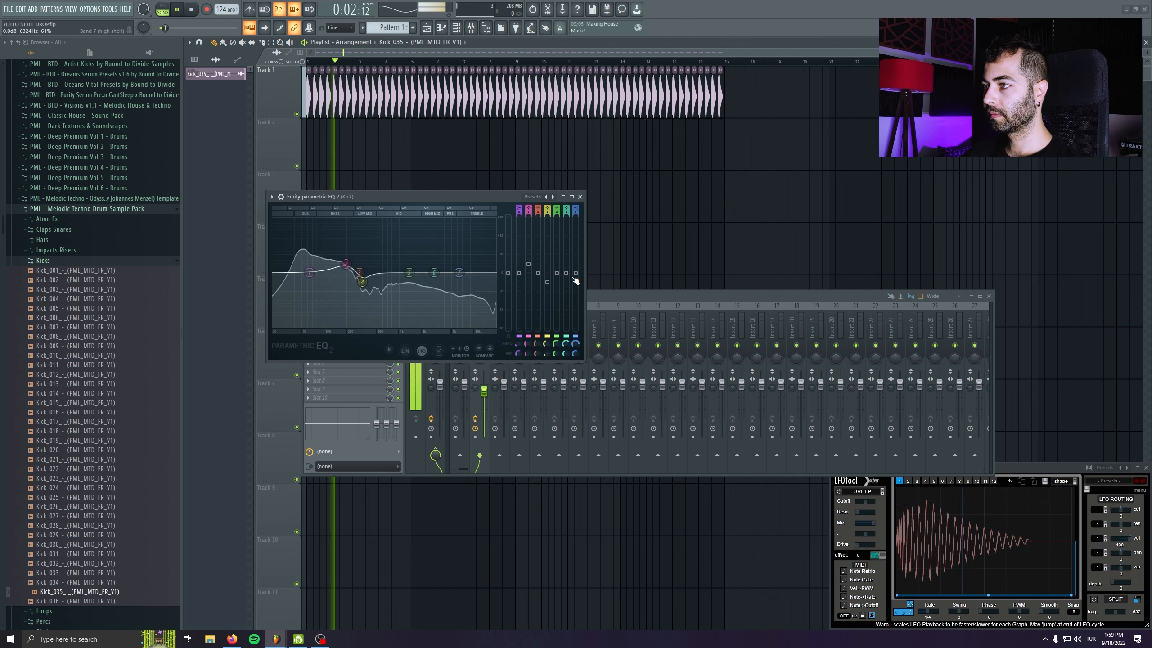
mouse_move(566, 273)
left_mouse_down()
mouse_move(566, 288)
mouse_move(566, 273)
left_mouse_up()
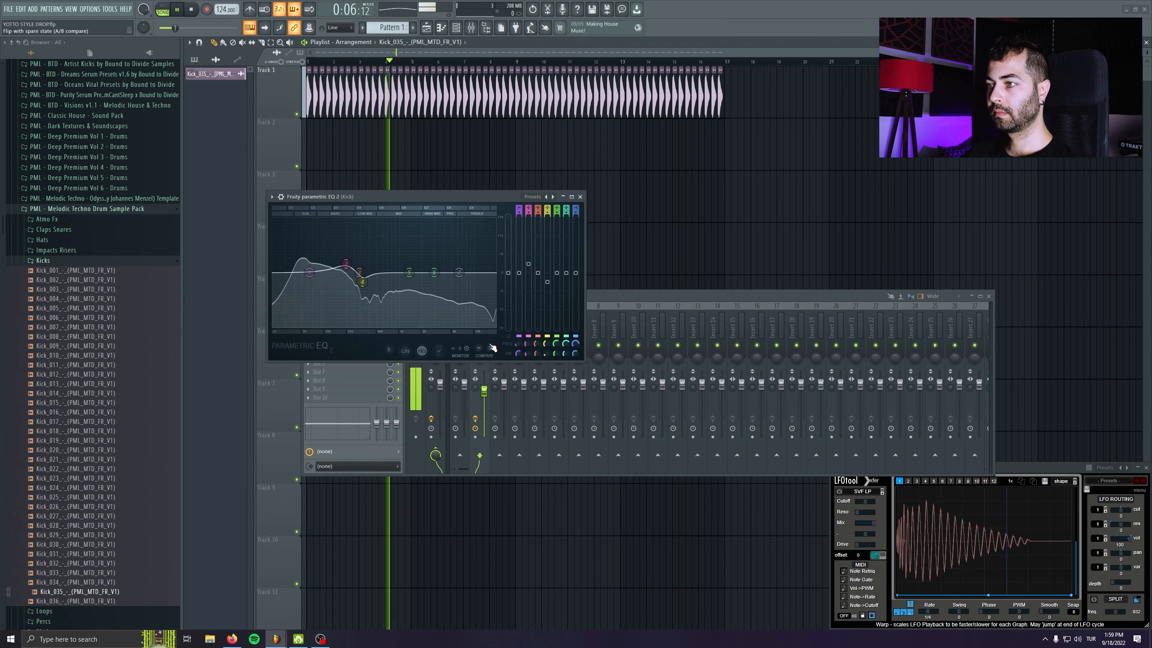
Step: Compare the Kick with Fruity Parametric EQ 2 bypassed and enabled, then stop playback and close the equalizer
left_click_drag(515, 197, 533, 133)
left_click(397, 329)
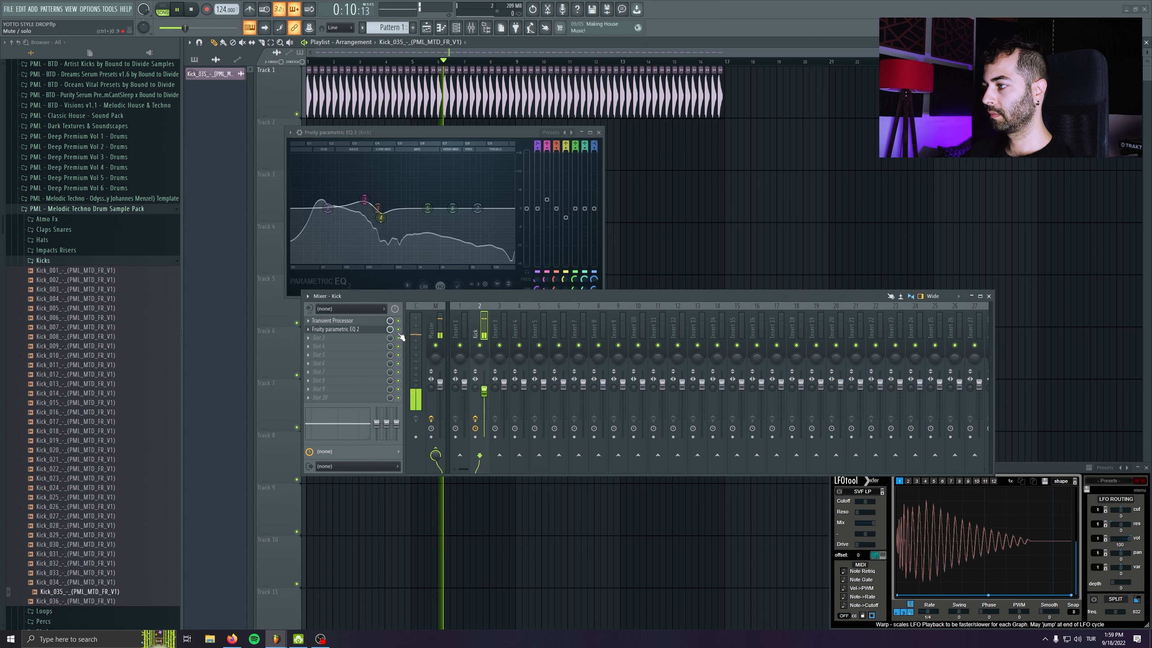
key("space")
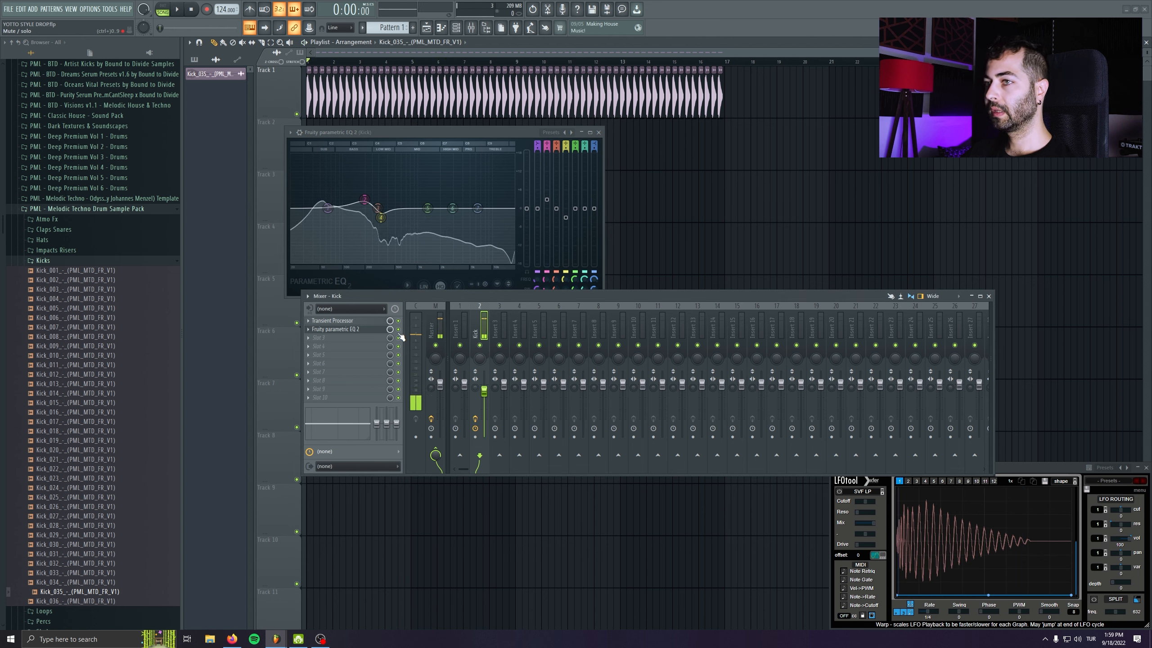
left_click(598, 132)
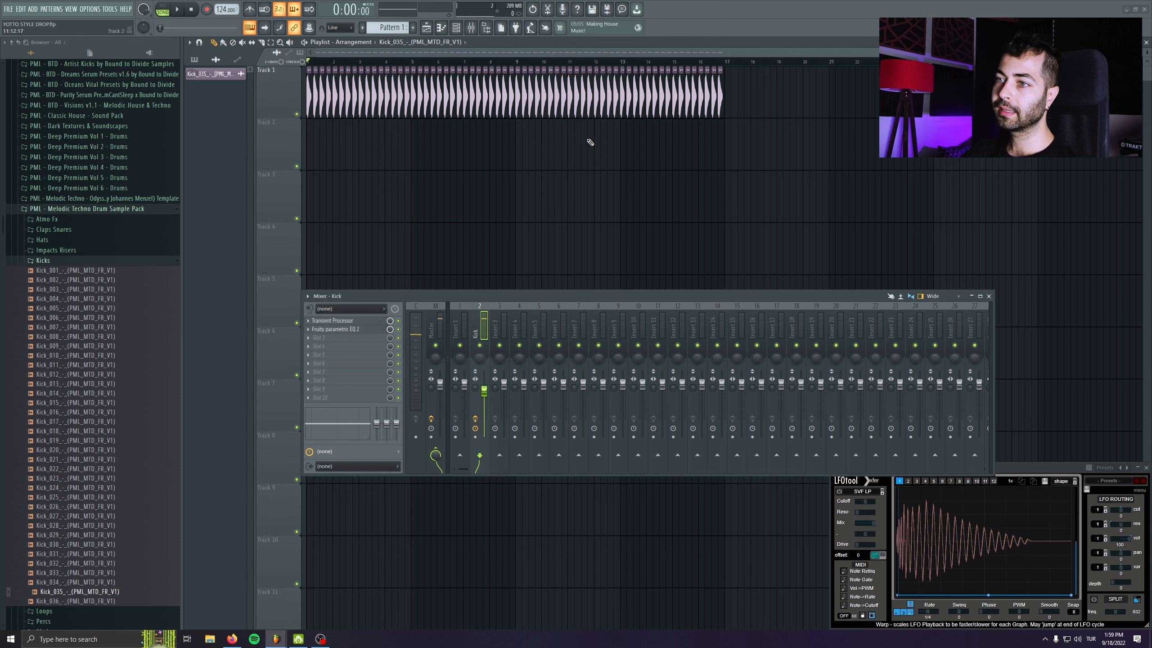
Step: Rename Pattern 1 to BASS and place its clip at the start of Track 2
left_click(413, 27)
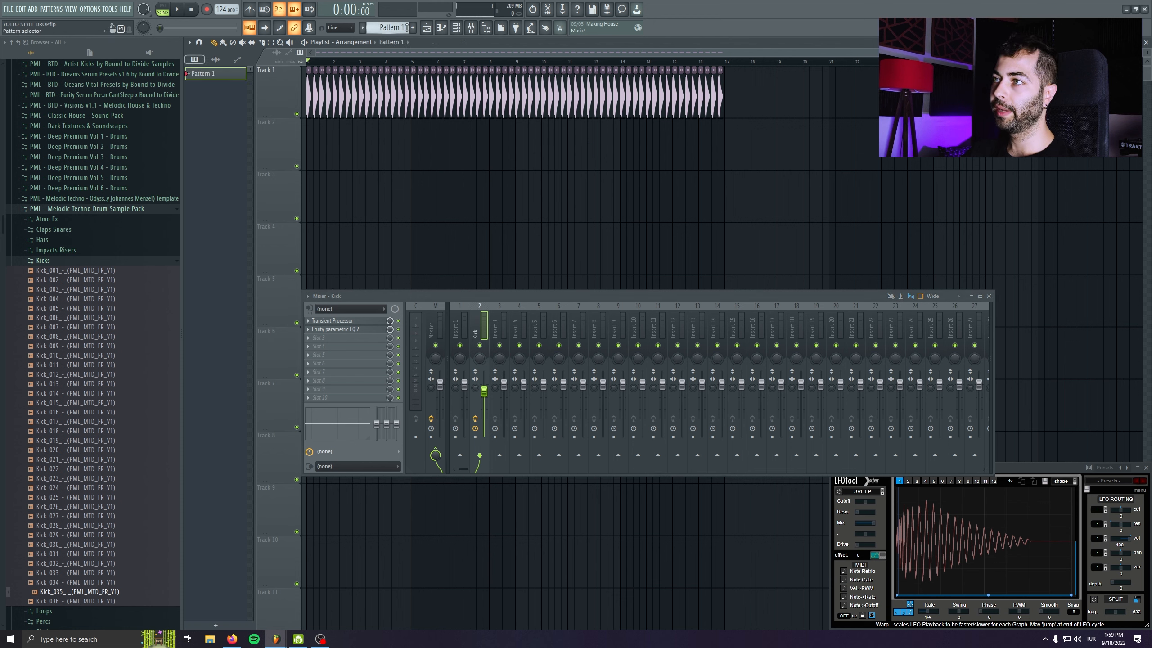
type("BASS")
key("Return")
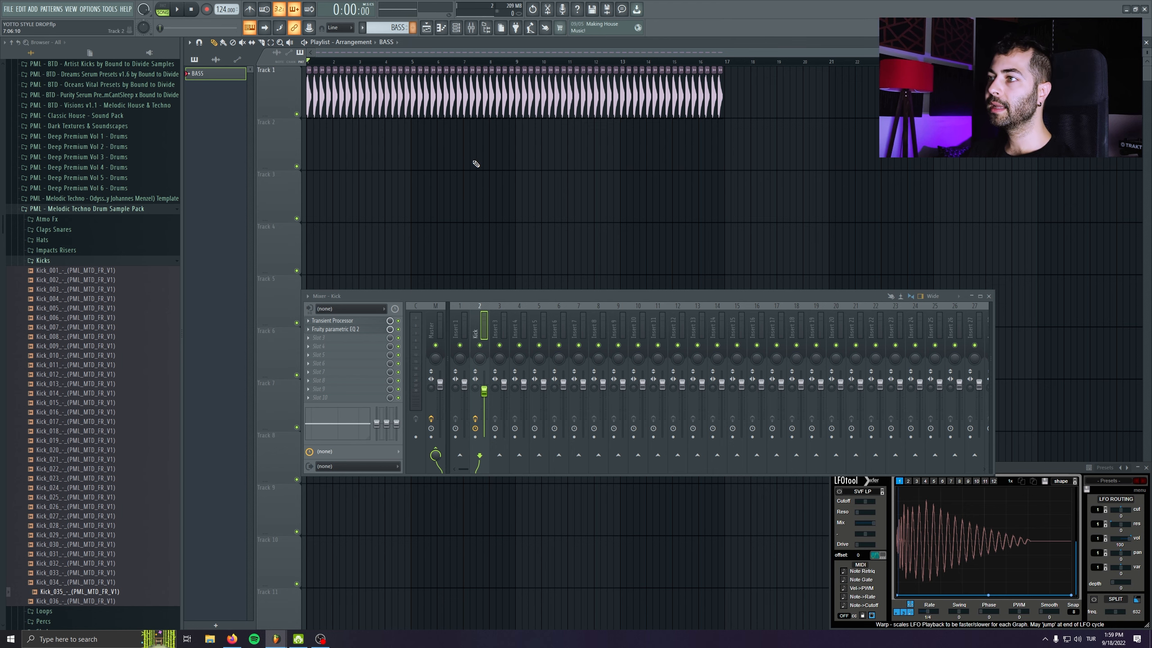
left_click(498, 152)
Step: Add Serum and load the PML - STP2 - BA Boxed preset from the PML Techno Pack Vol.2 collection
left_click(515, 141)
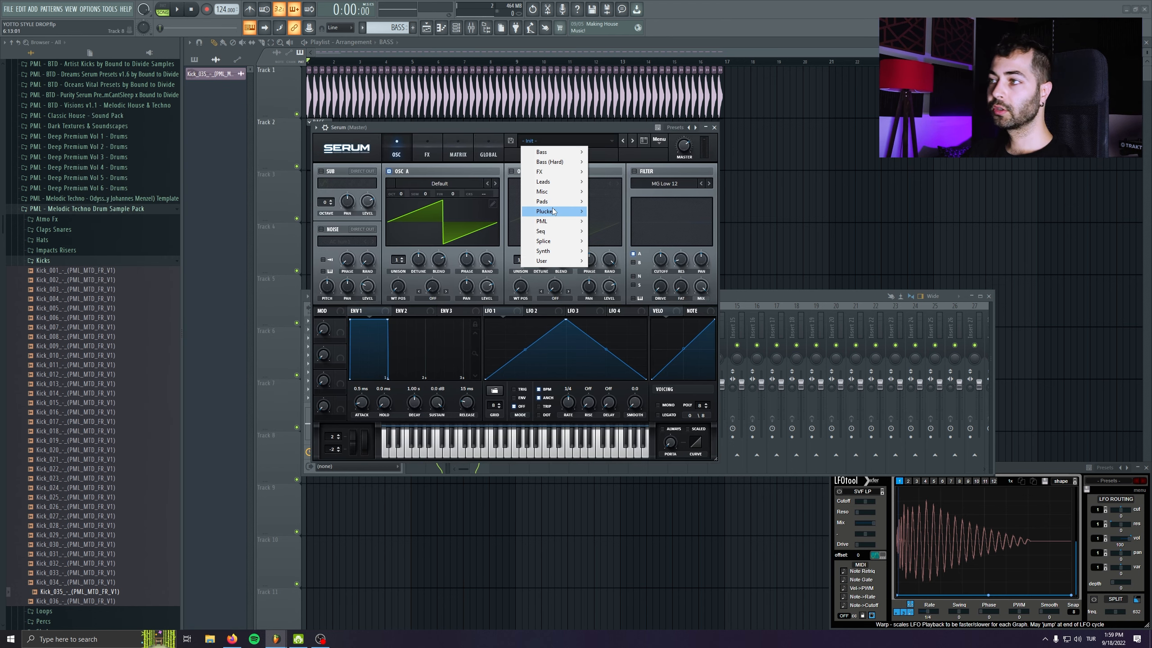
mouse_move(554, 223)
mouse_move(630, 262)
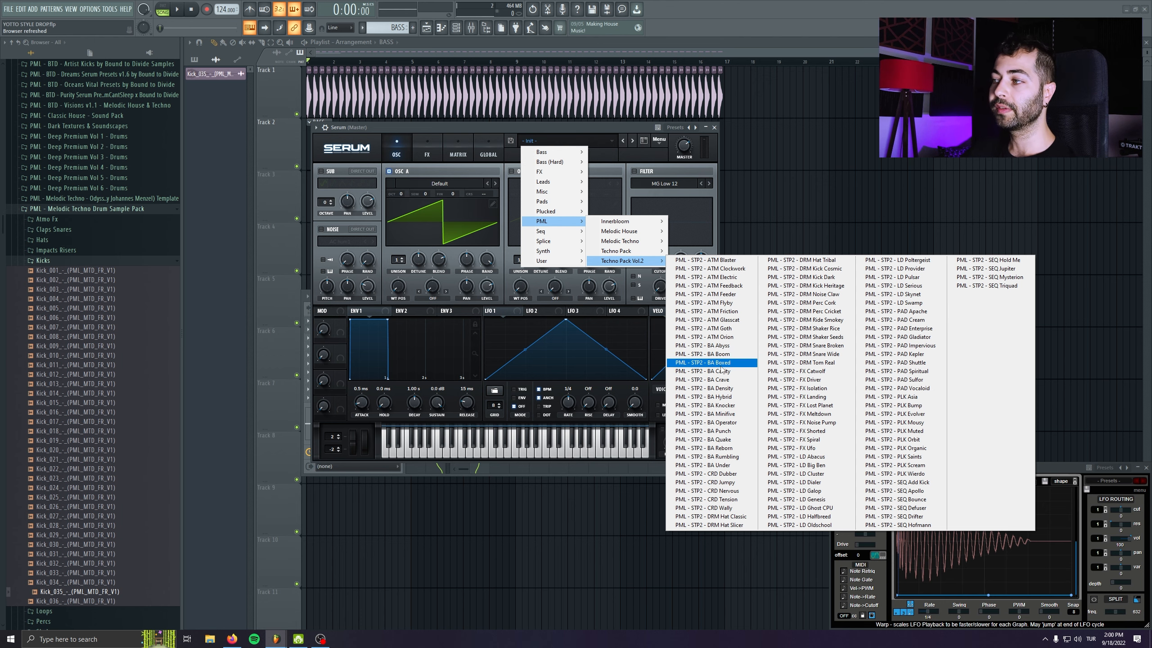
left_click(503, 362)
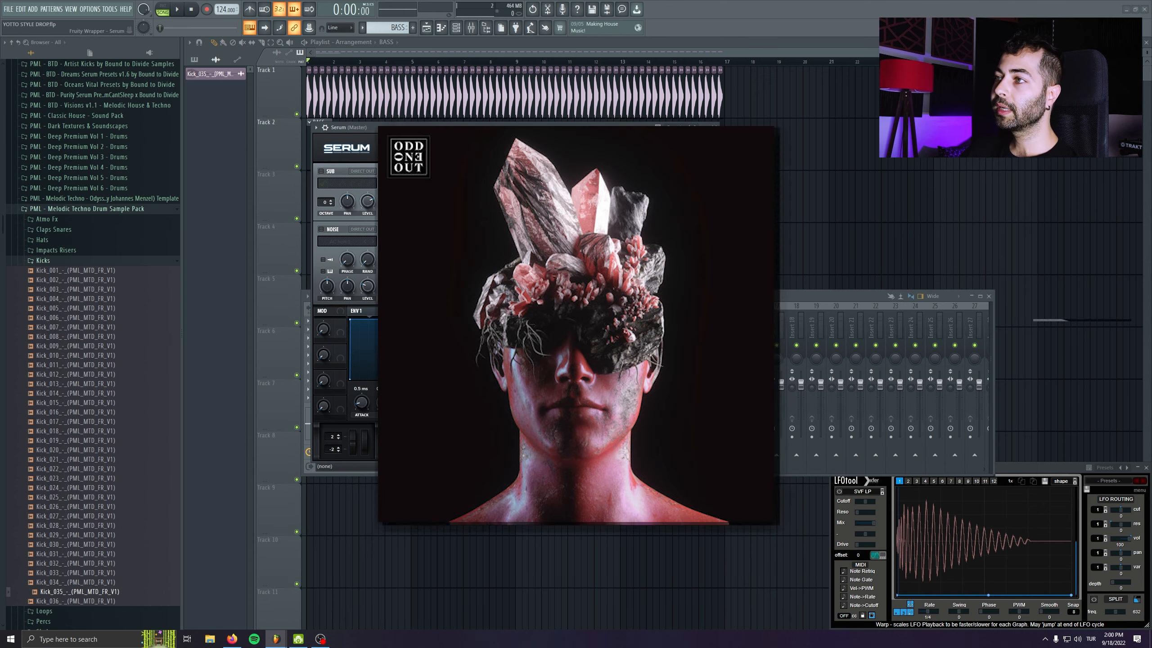
left_click_drag(516, 127, 516, 131)
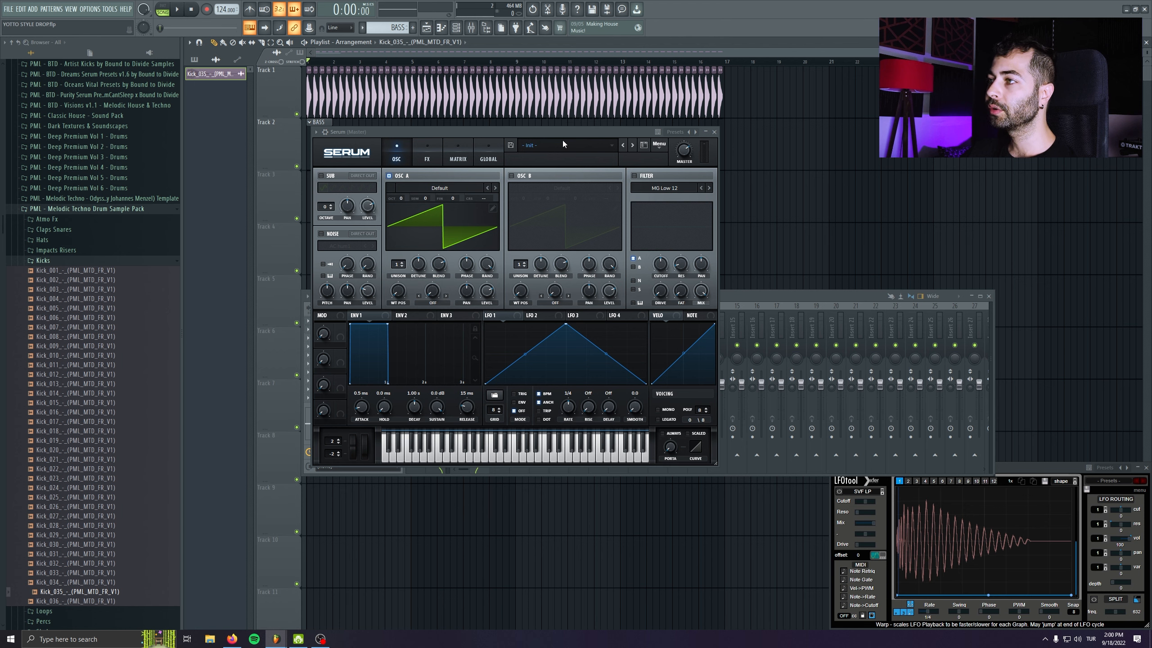
left_click(563, 143)
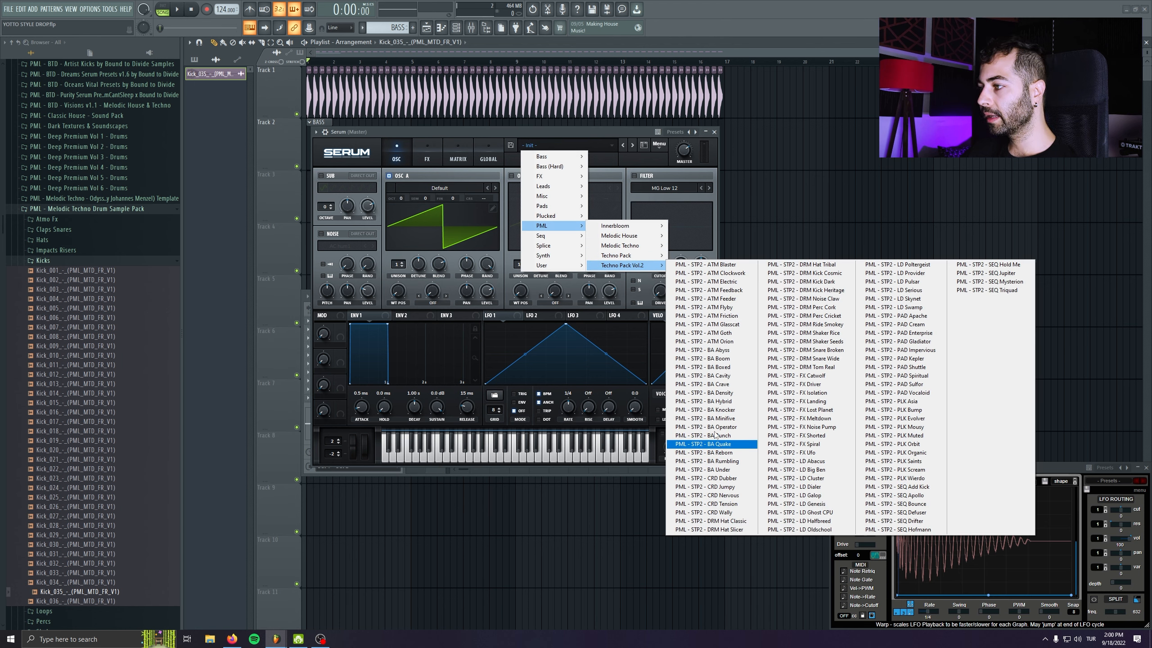
left_click(703, 366)
left_click_drag(502, 132, 496, 168)
Step: Step through the following bass presets in Serum, auditioning each, and load PML - STP2 - BA Punch
left_click(627, 181)
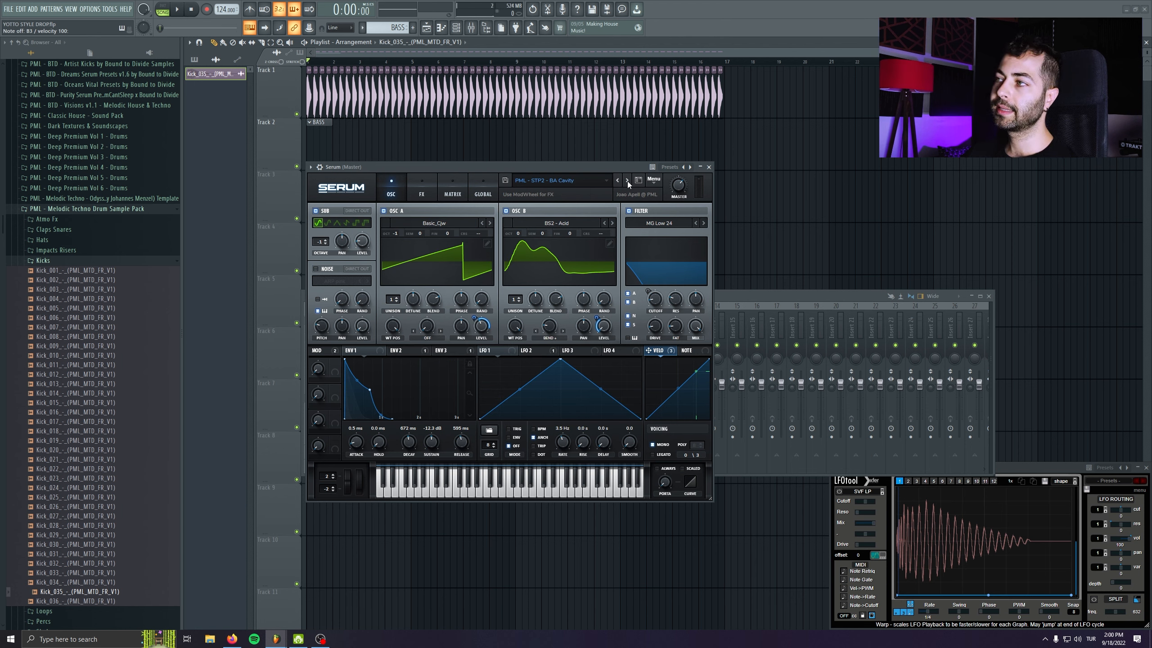
left_click(627, 181)
left_click(627, 181)
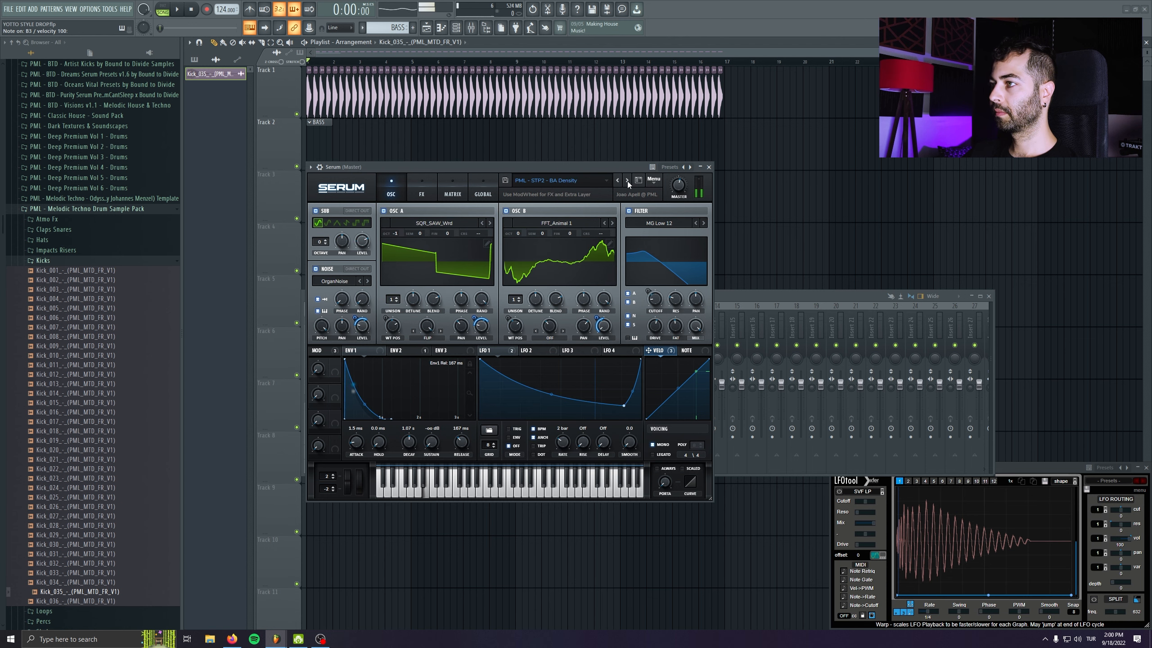
left_click(627, 181)
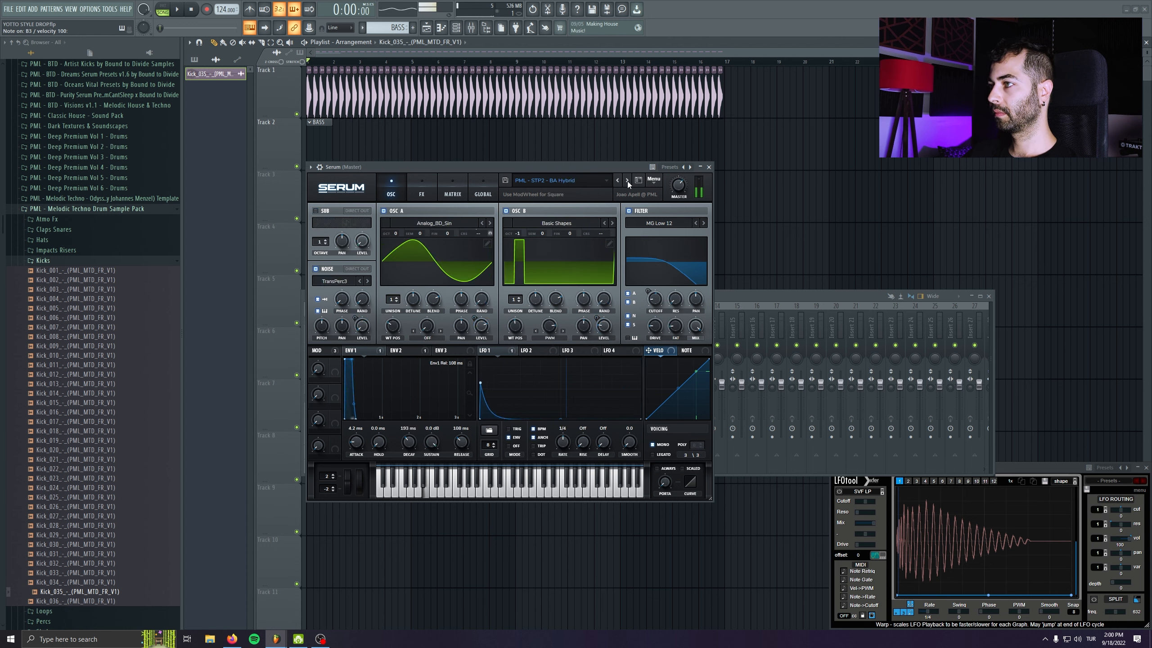
left_click(628, 181)
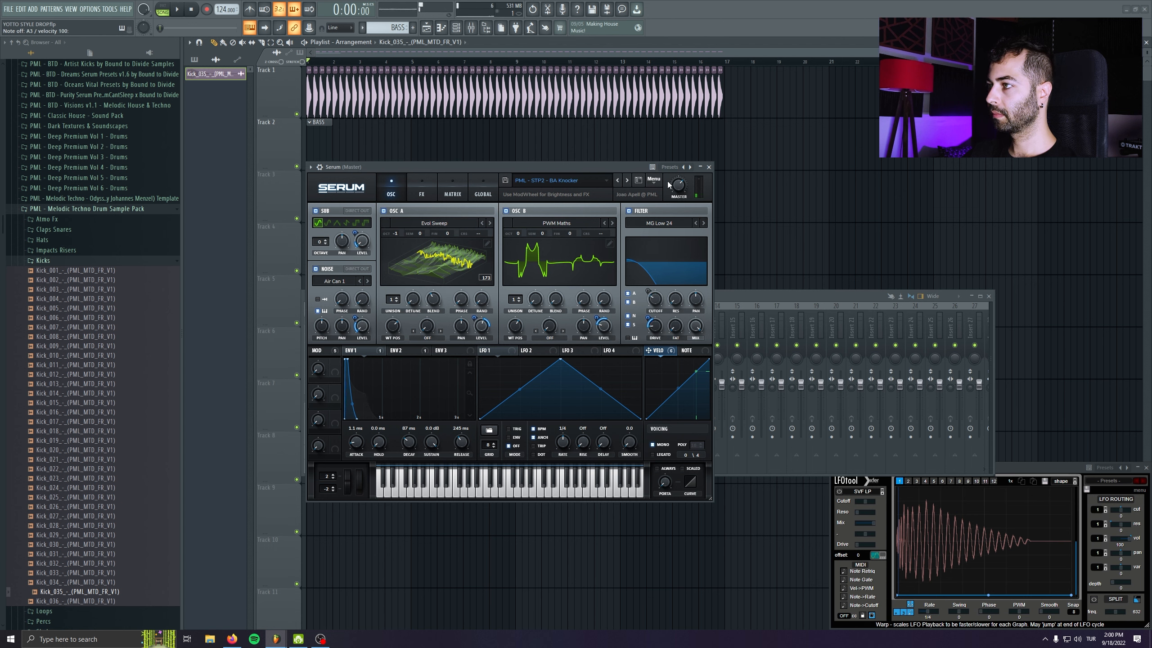
left_click(627, 181)
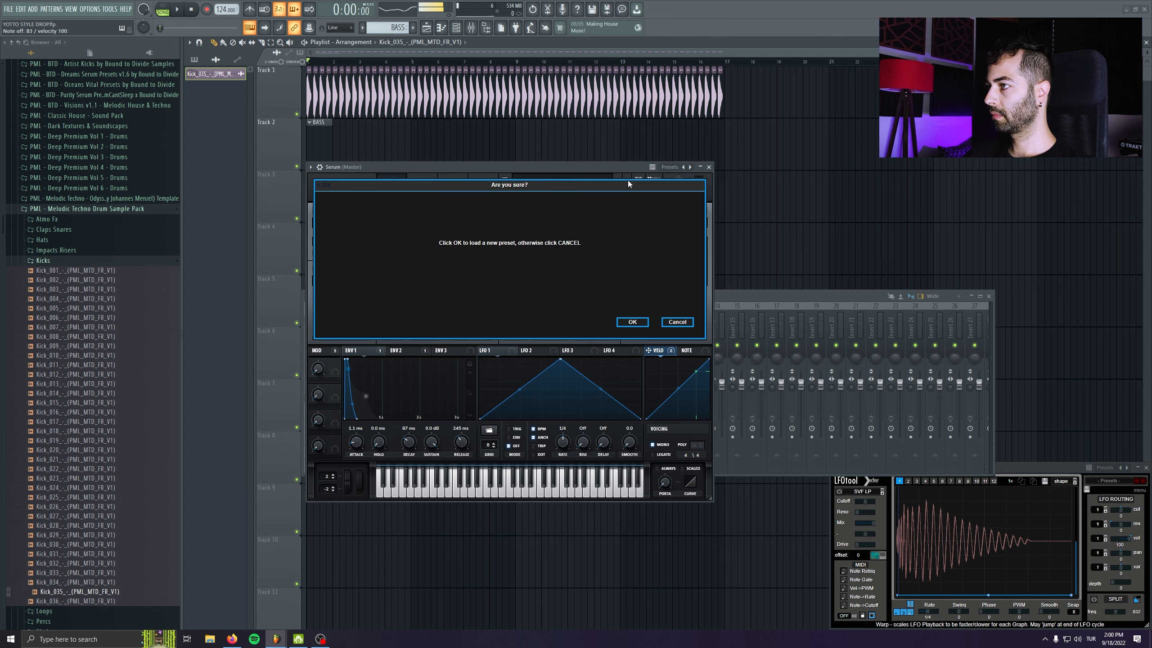
left_click(632, 323)
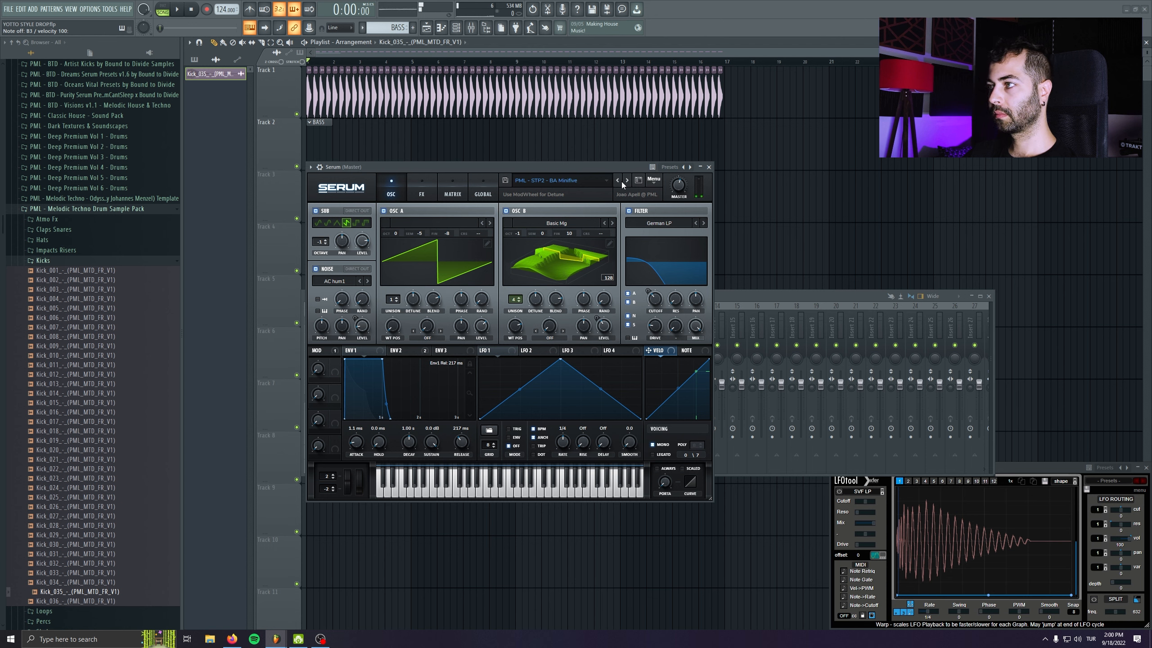
left_click(626, 180)
left_click(625, 180)
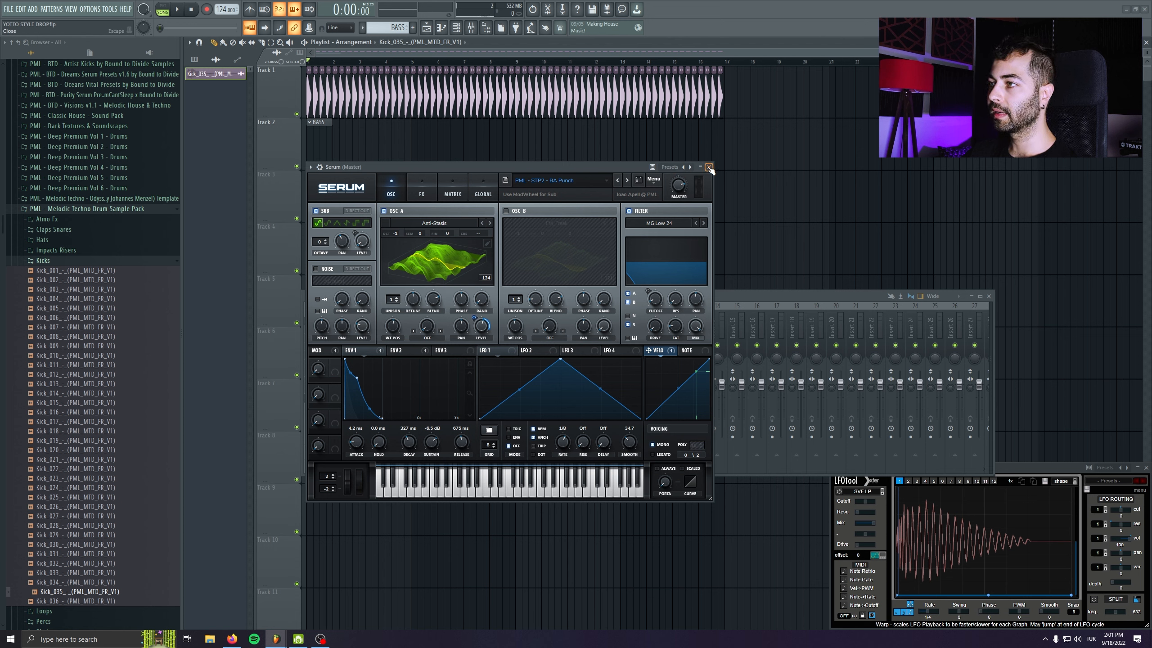
Step: Audition the BA Punch bass sound with a few test notes and close Serum
key("m")
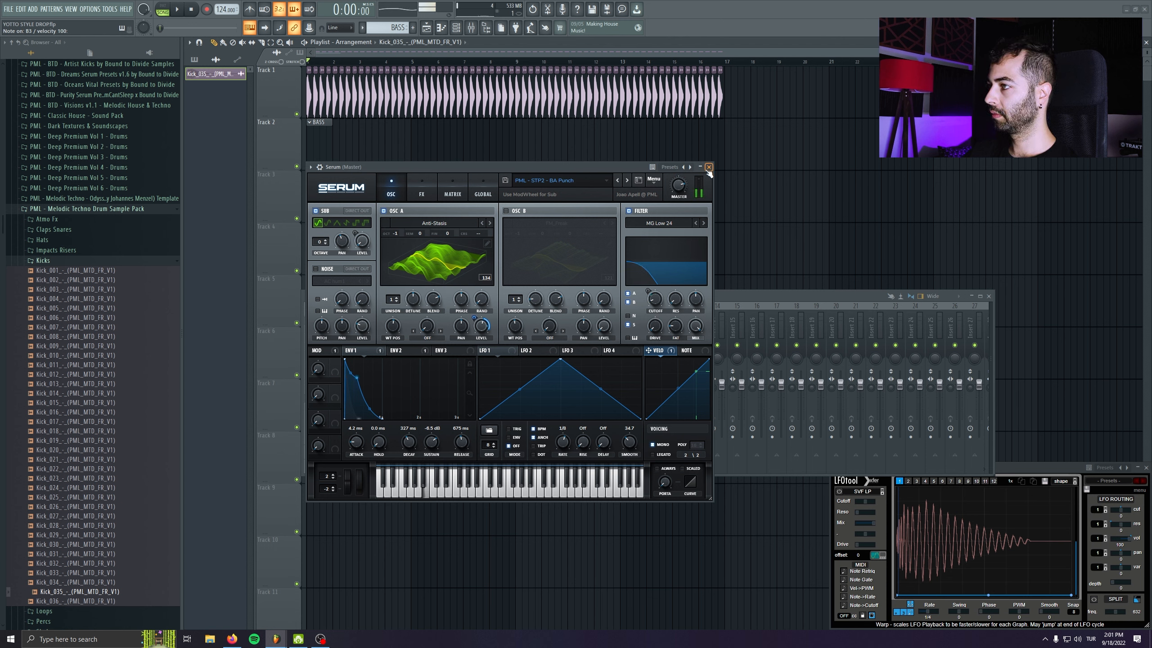
left_click_drag(679, 185, 681, 170)
key("y")
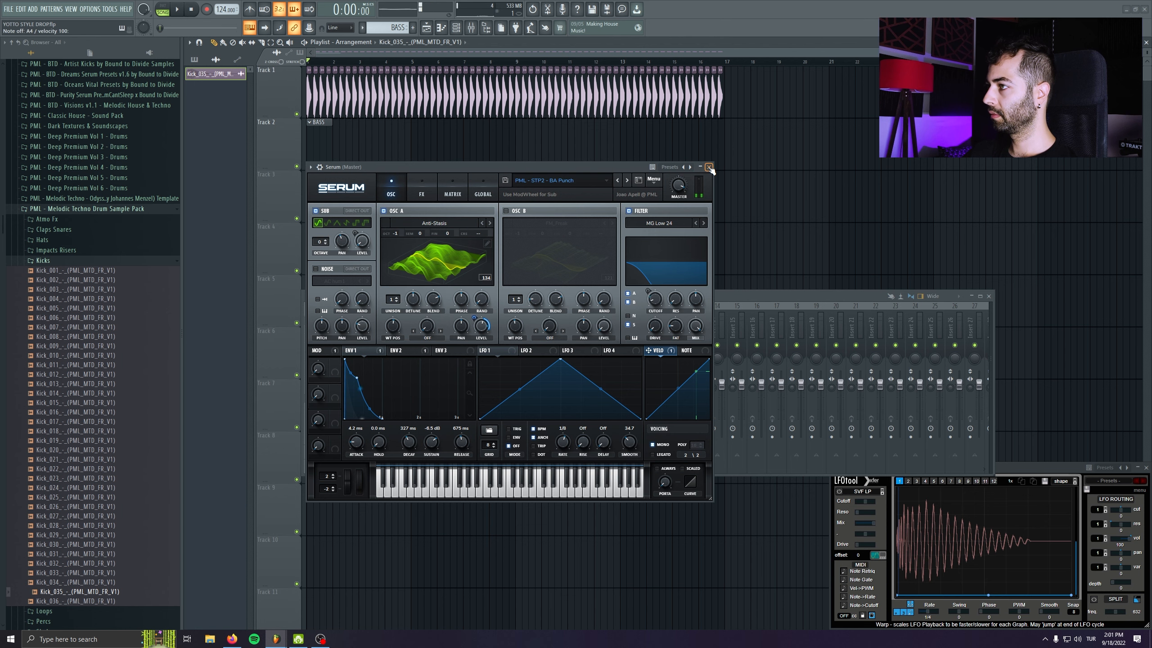
left_click(708, 168)
Step: Show all channels in the Channel rack and add the DST distortion to the first effect slot of mixer Insert 3
left_click(457, 28)
left_click(404, 147)
left_click(395, 164)
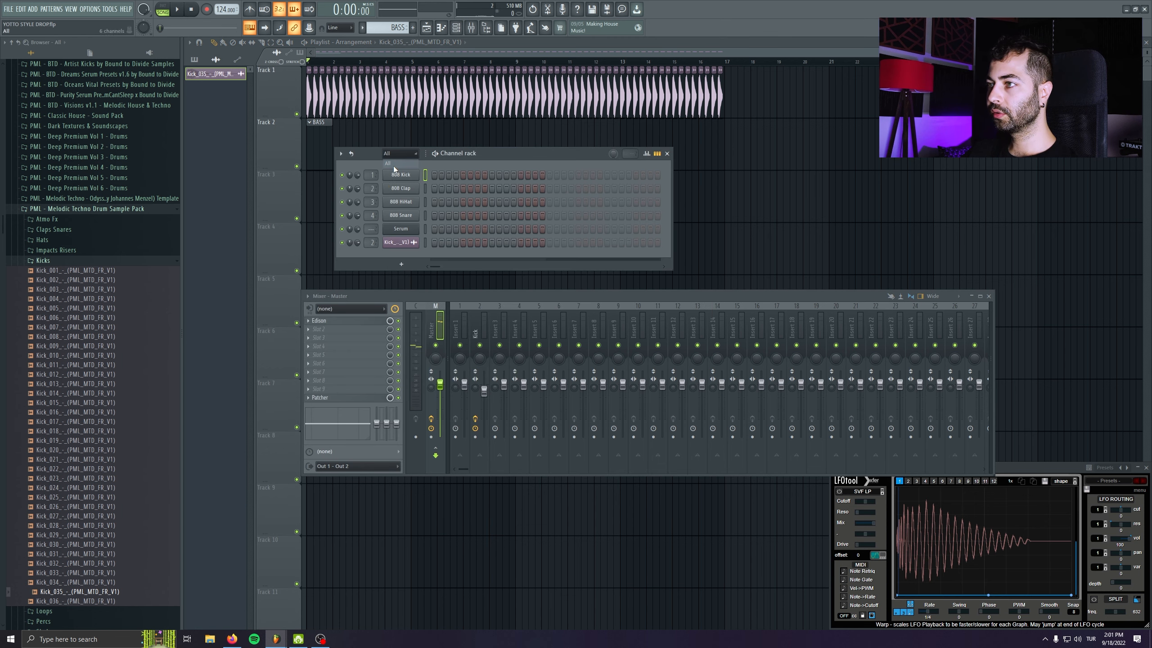
scroll(371, 229, "up", 3)
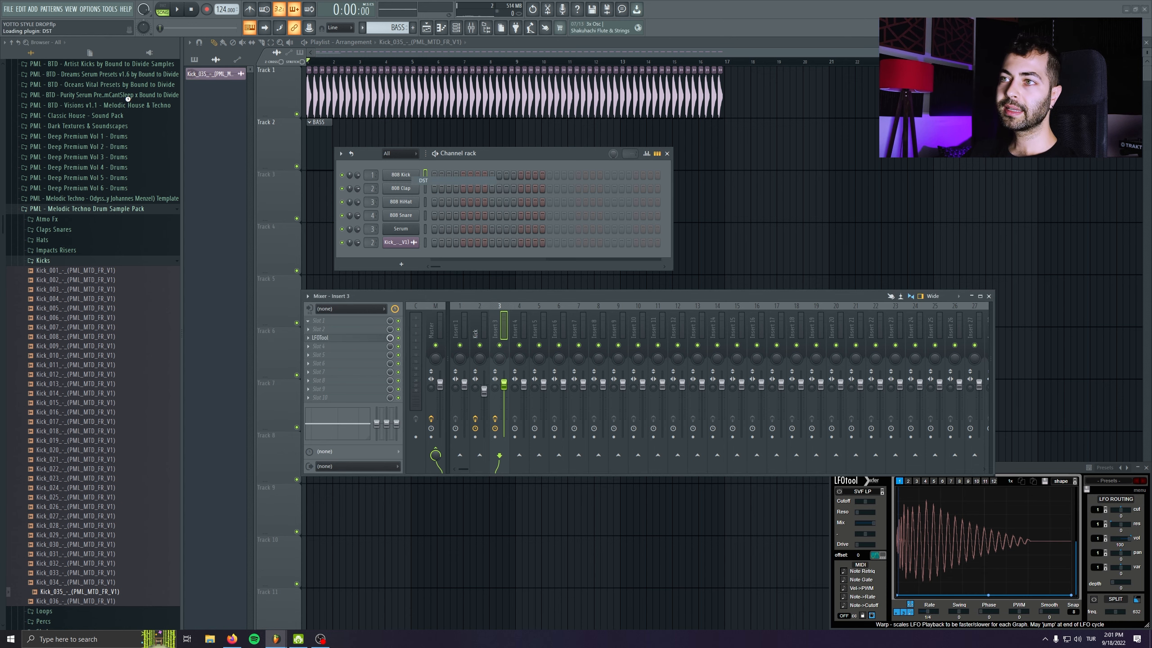
left_click_drag(137, 79, 358, 141)
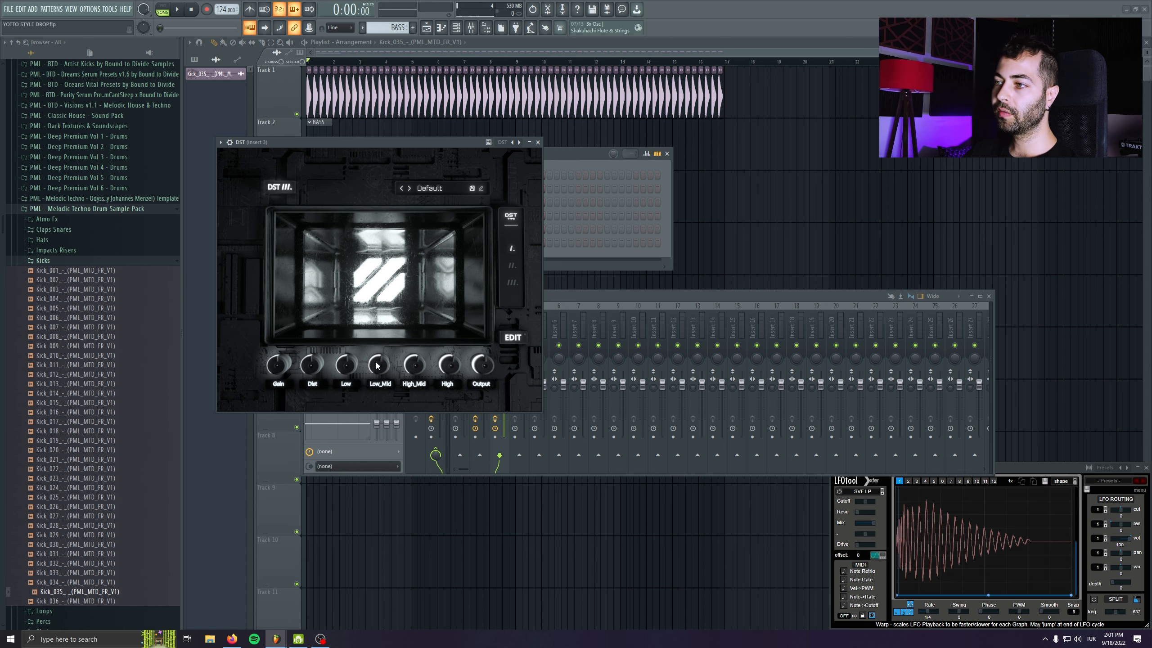
left_click(538, 143)
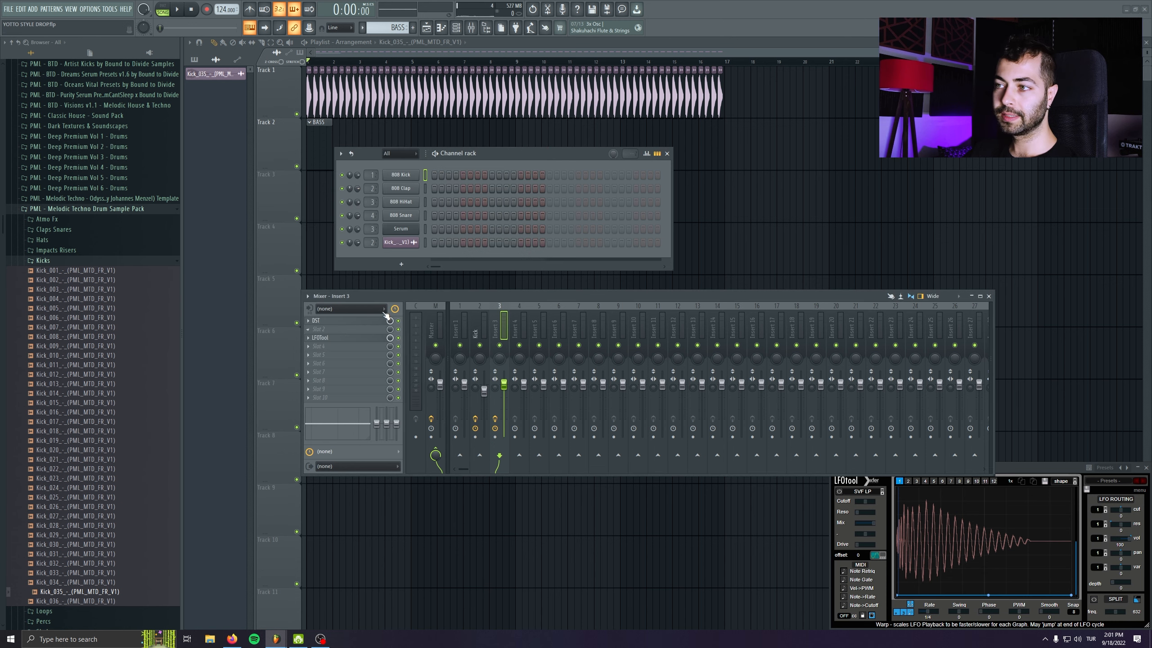
Step: Select the Serum channel, compare the bass with DST bypassed and enabled, and review DST's settings
left_click(425, 228)
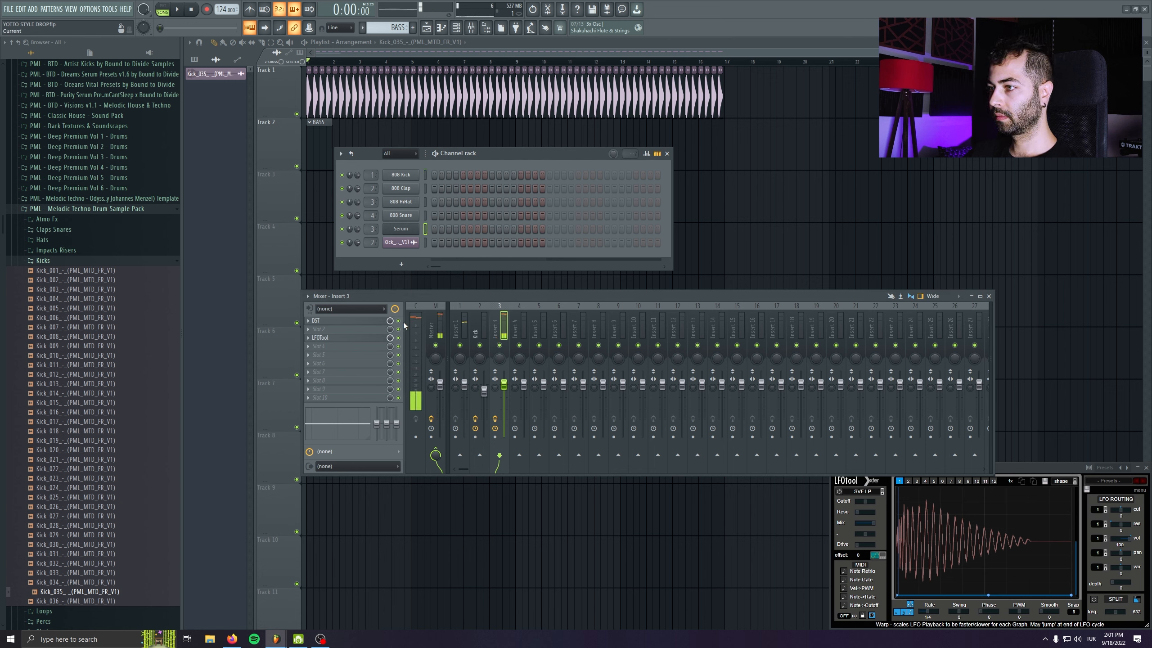
left_click(398, 321)
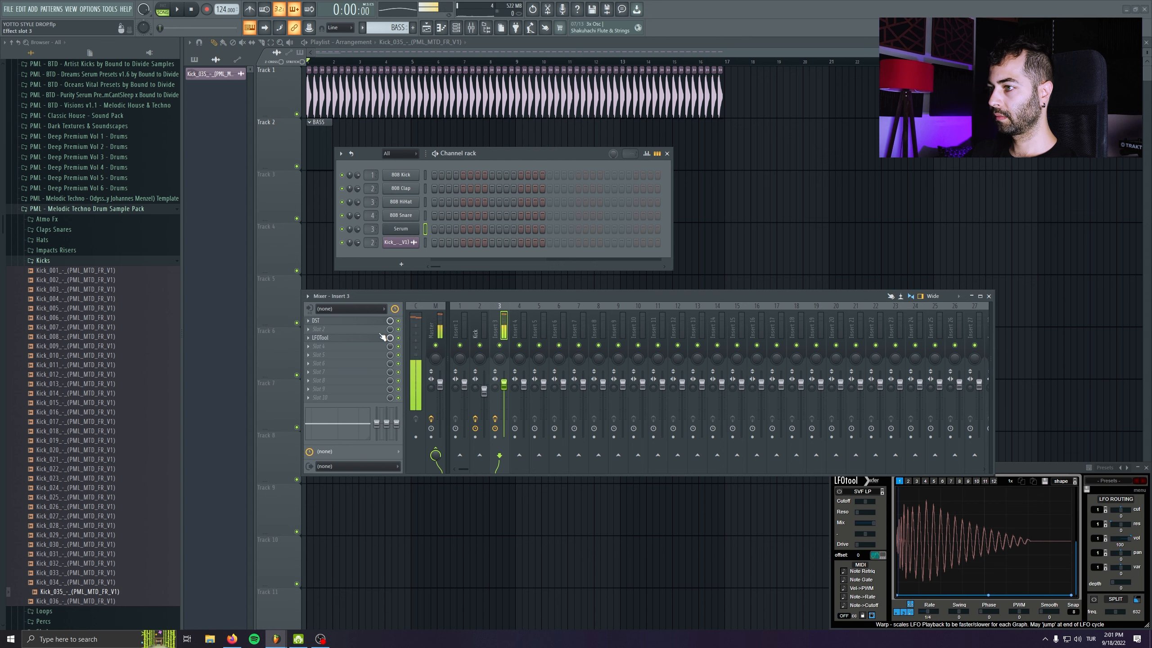
left_click(374, 322)
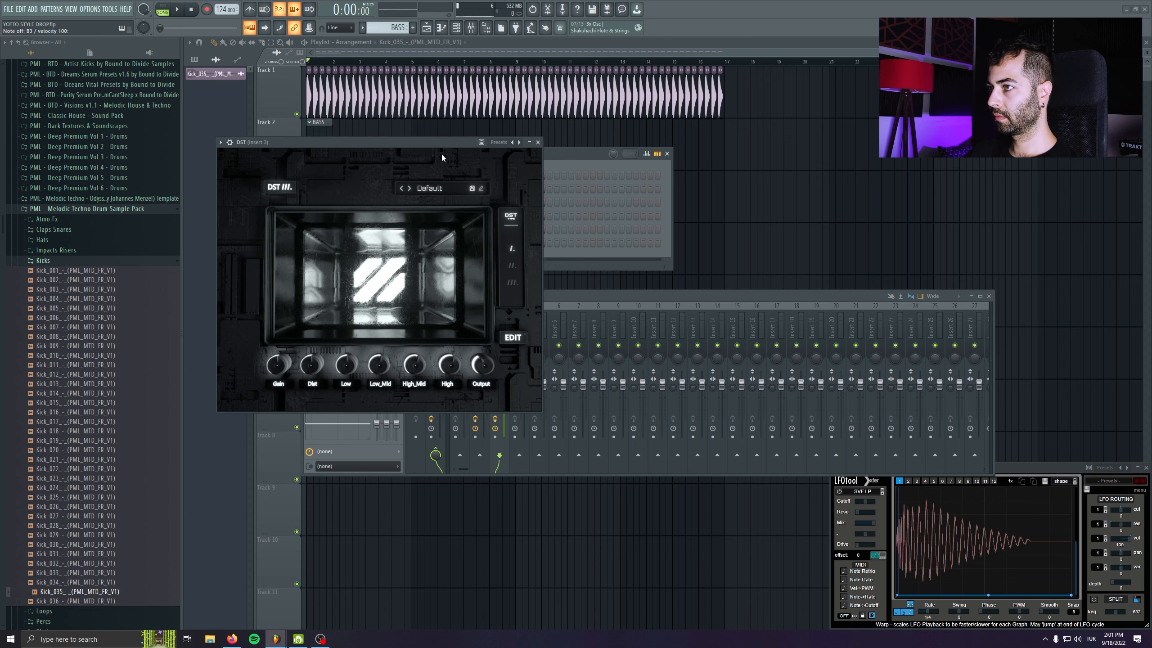
left_click_drag(438, 144, 442, 163)
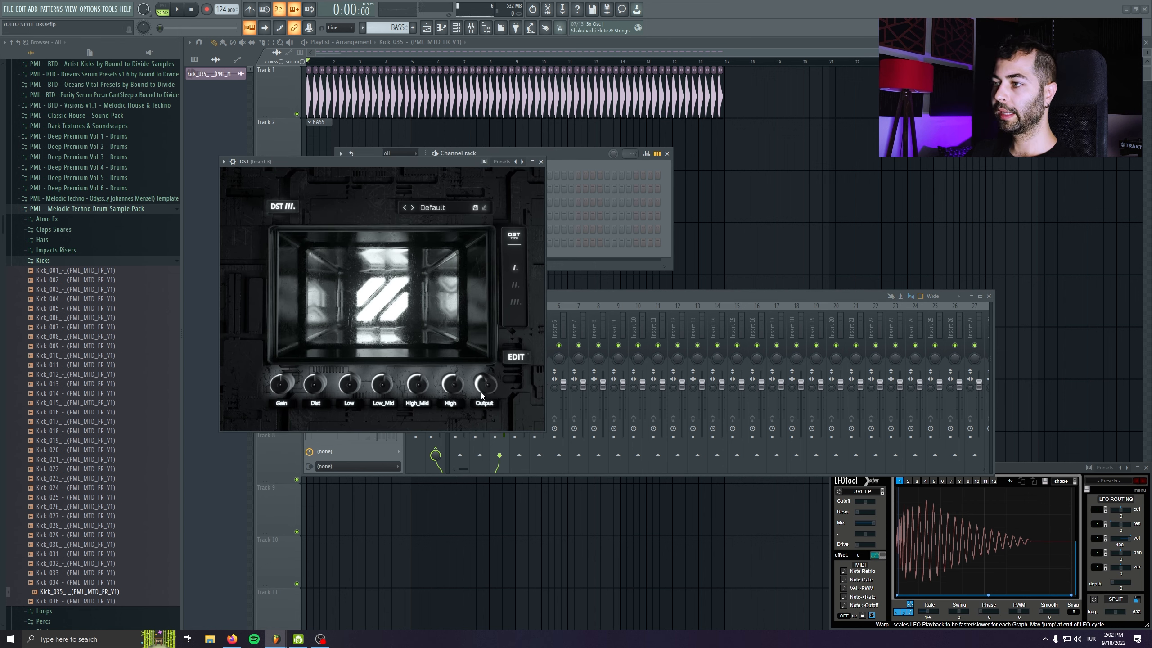
left_click(541, 161)
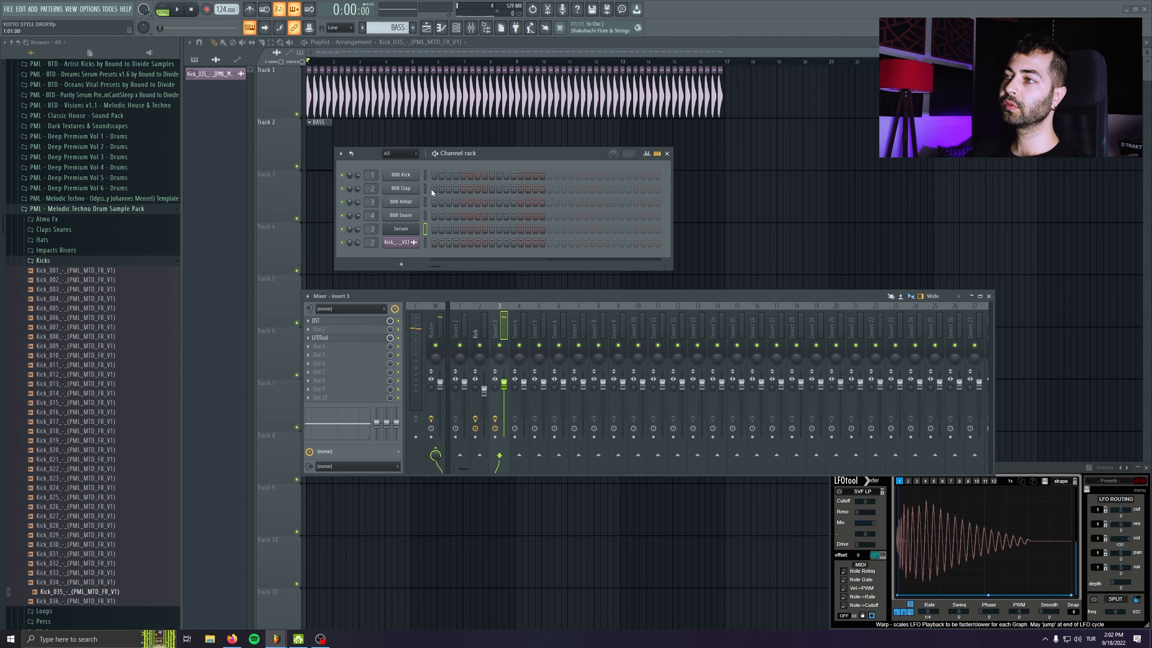
Step: Open the Serum channel's piano roll and place a short G3 note at the start of bar 1
right_click(409, 226)
left_click(455, 230)
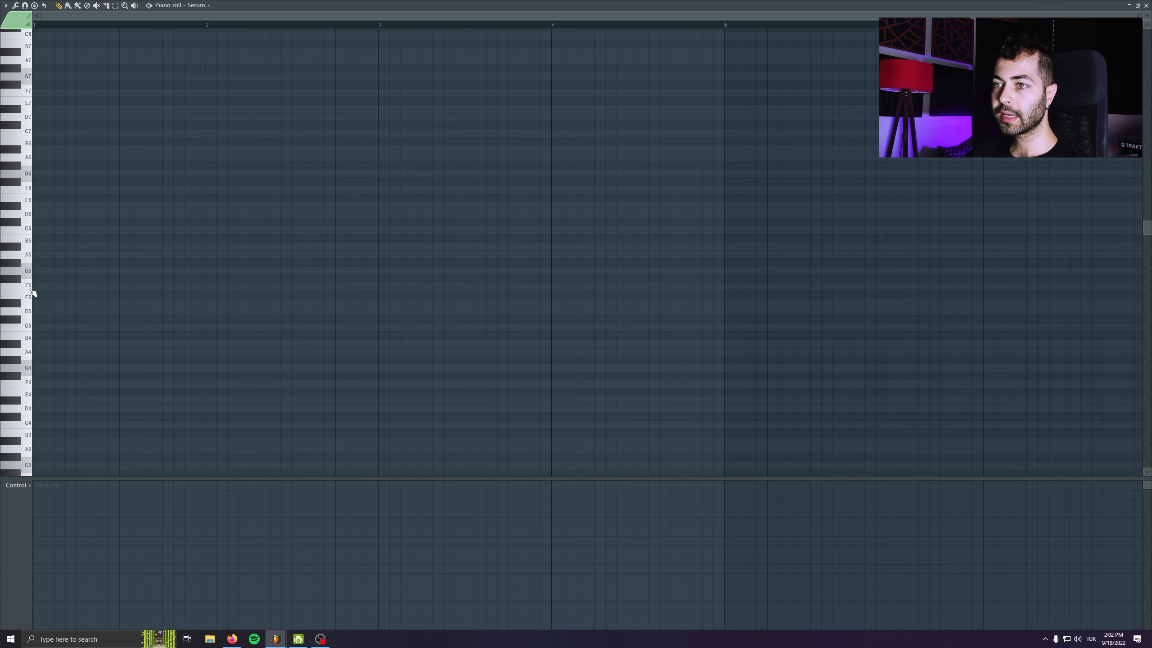
scroll(56, 344, "down", 4)
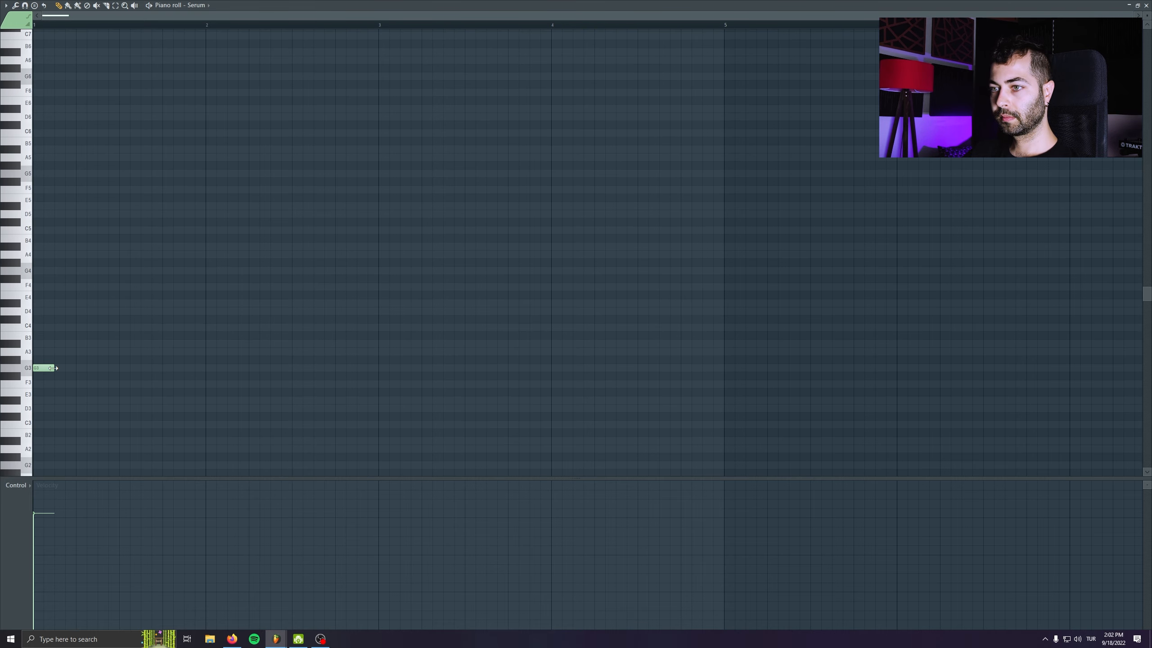
Step: Add a second G3 note of the same length on beat 3 of bar 1 and play the pattern
scroll(406, 398, "up", 3, "ctrl")
scroll(141, 361, "down", 1)
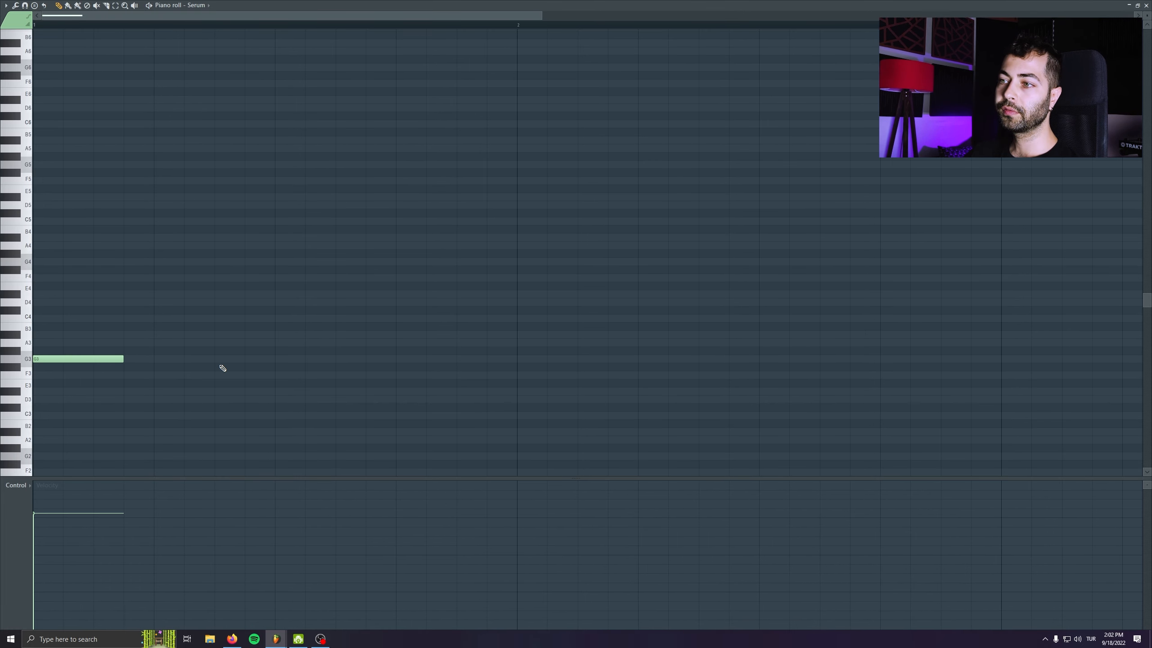
key("space")
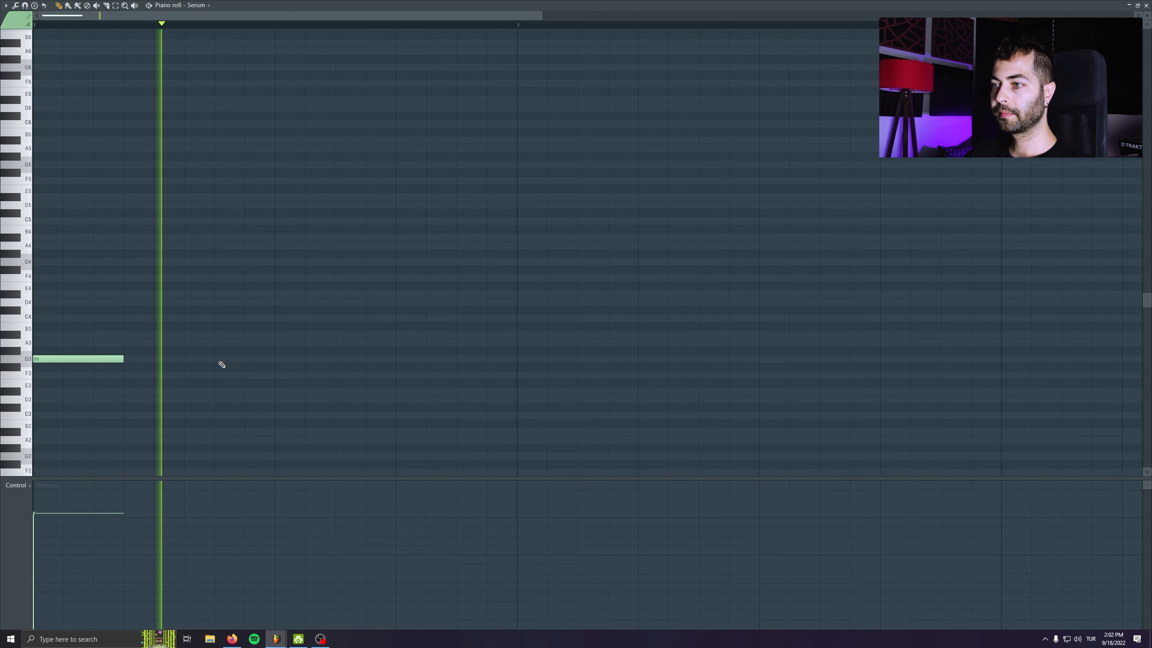
key("space")
left_click(260, 359)
left_click_drag(260, 360, 290, 359)
key("space")
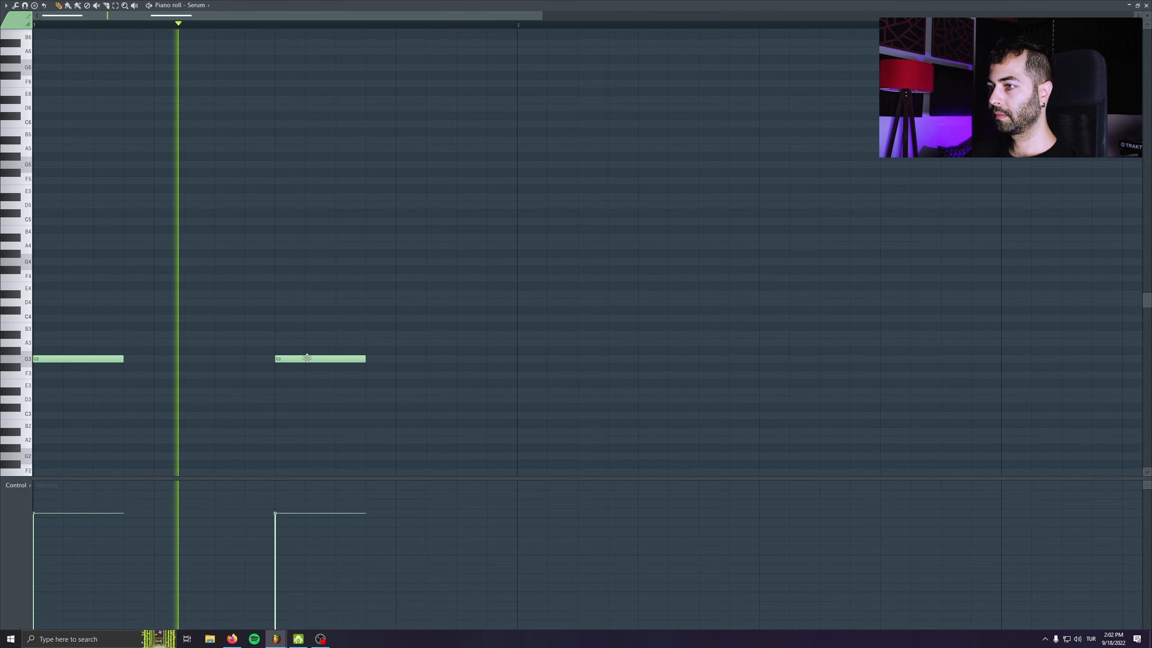
key("space")
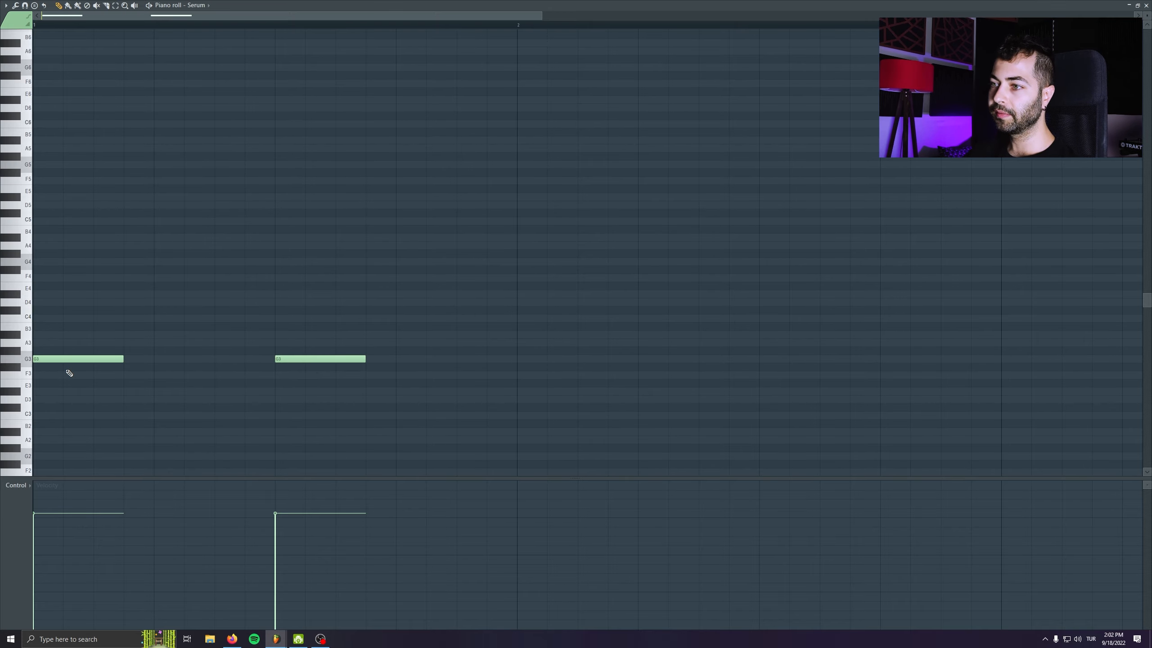
Step: Add short G3 notes on the offbeats before beat 3 and at the end of bar 1, trim the note ends slightly, and play the bar
left_click(192, 359)
right_click(272, 360)
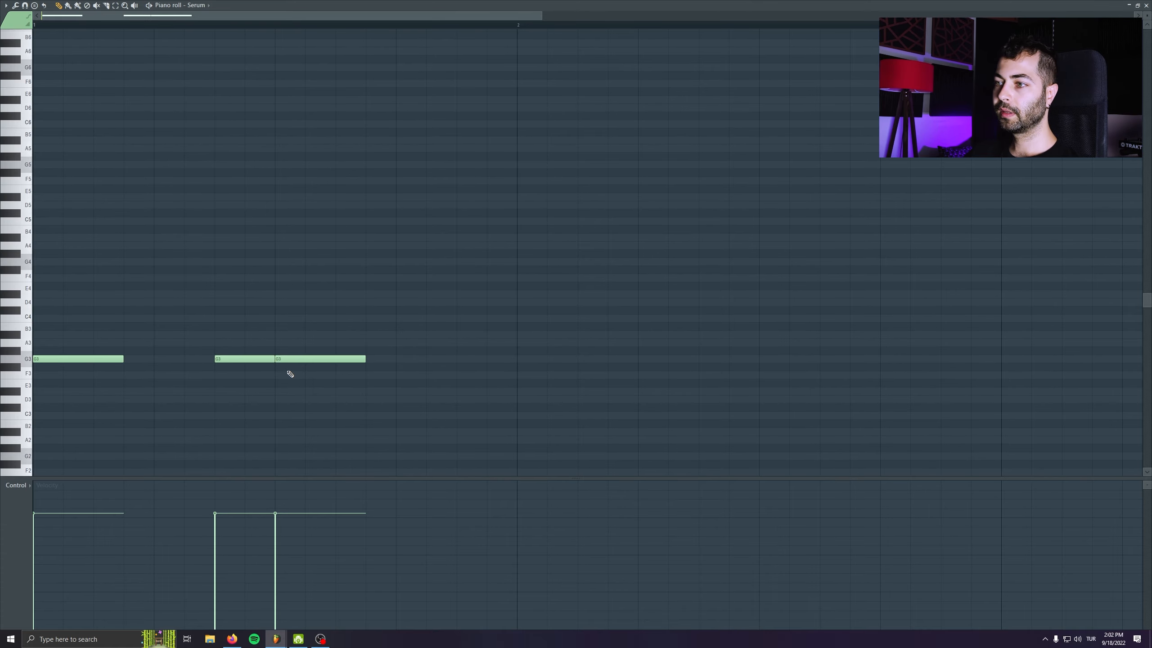
key("ctrl+a")
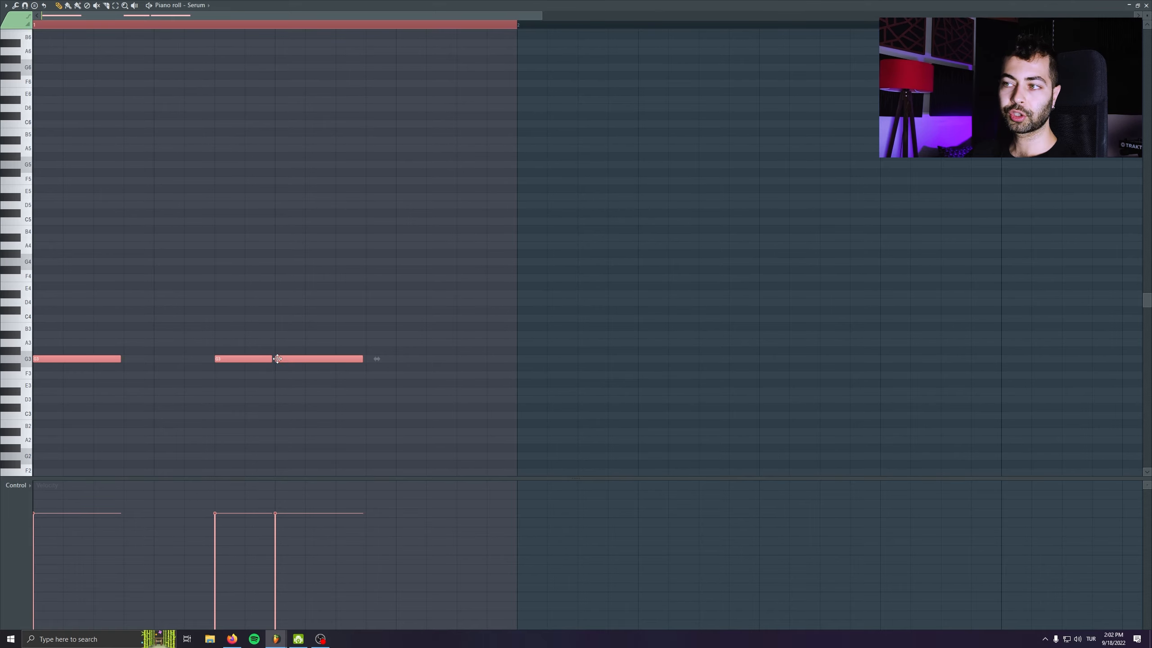
left_click(448, 360)
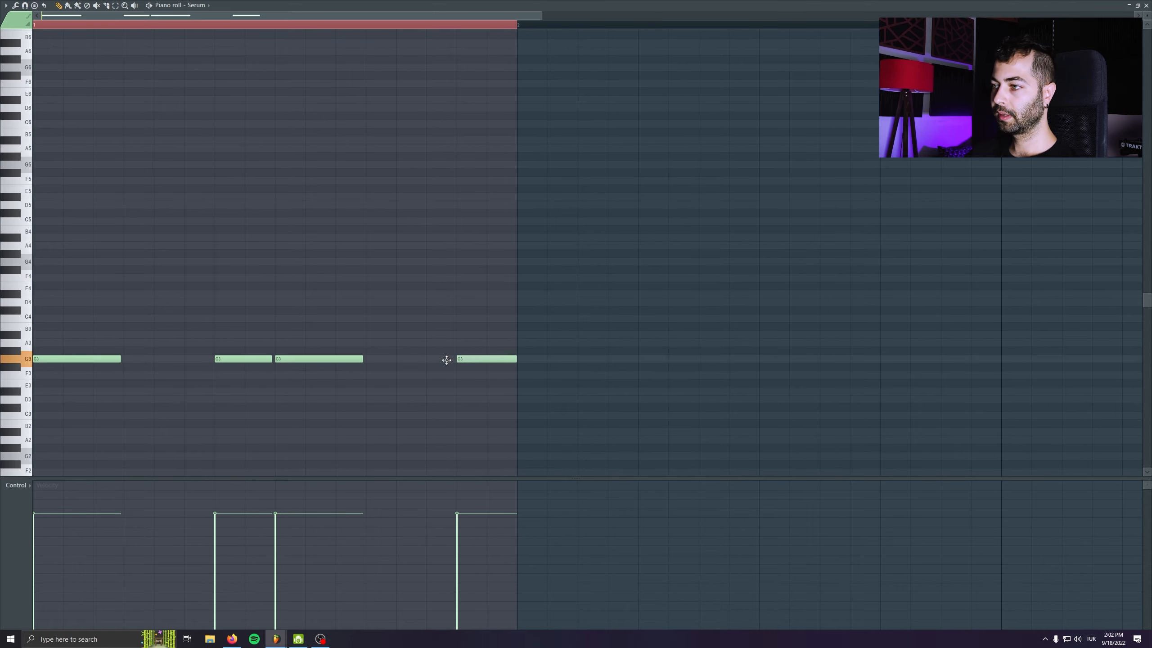
left_click(602, 367)
right_click(631, 366)
key("space")
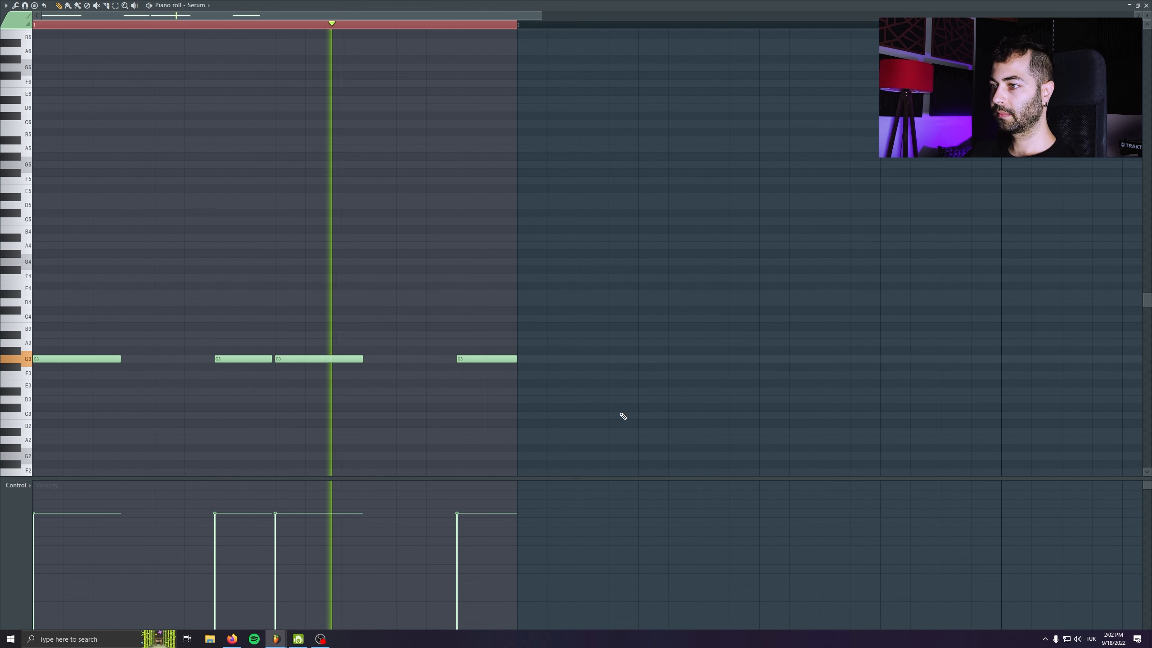
key("space")
Step: Close the piano roll and repeat the BASS pattern clip along playlist Track 2 up to the end of the kick at bar 17
key("F7")
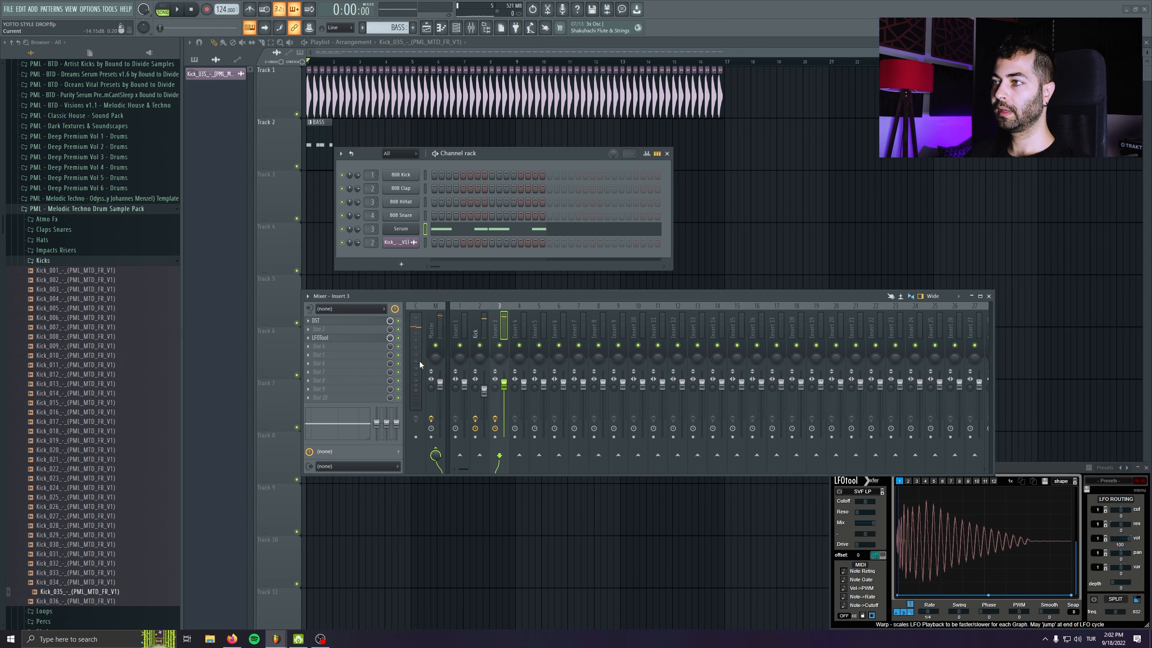
key("F6")
left_click(343, 150)
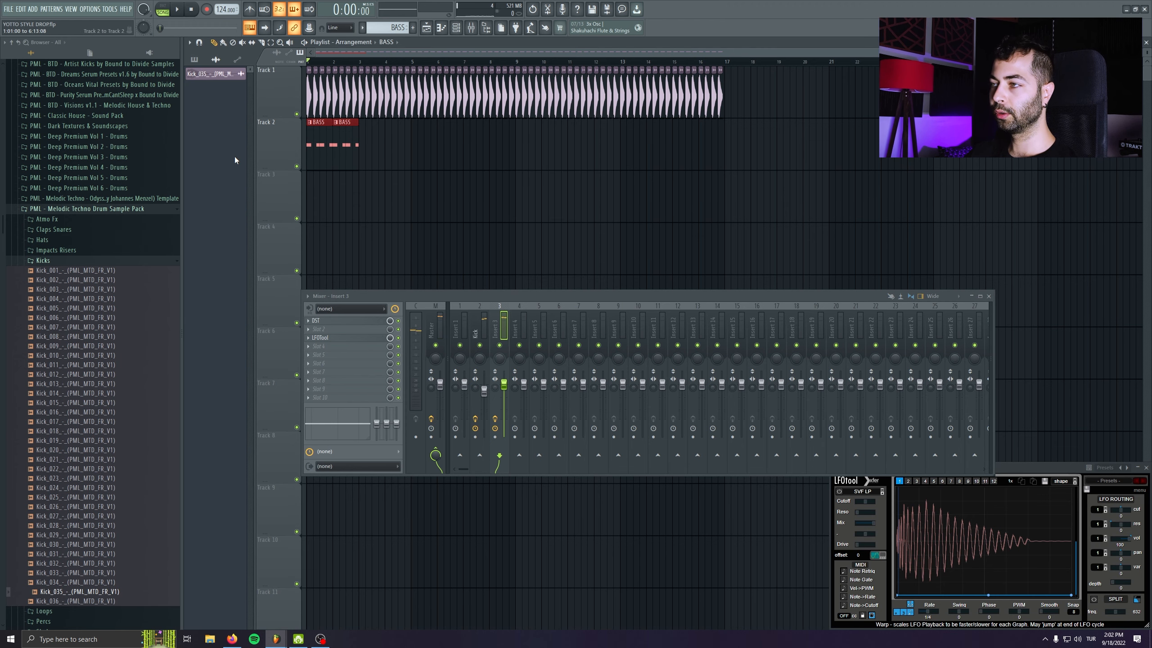
key("ctrl+b")
key("ctrl+b")
key("ctrl+b")
key("ctrl+b")
key("ctrl+b")
key("ctrl+b")
key("ctrl+b")
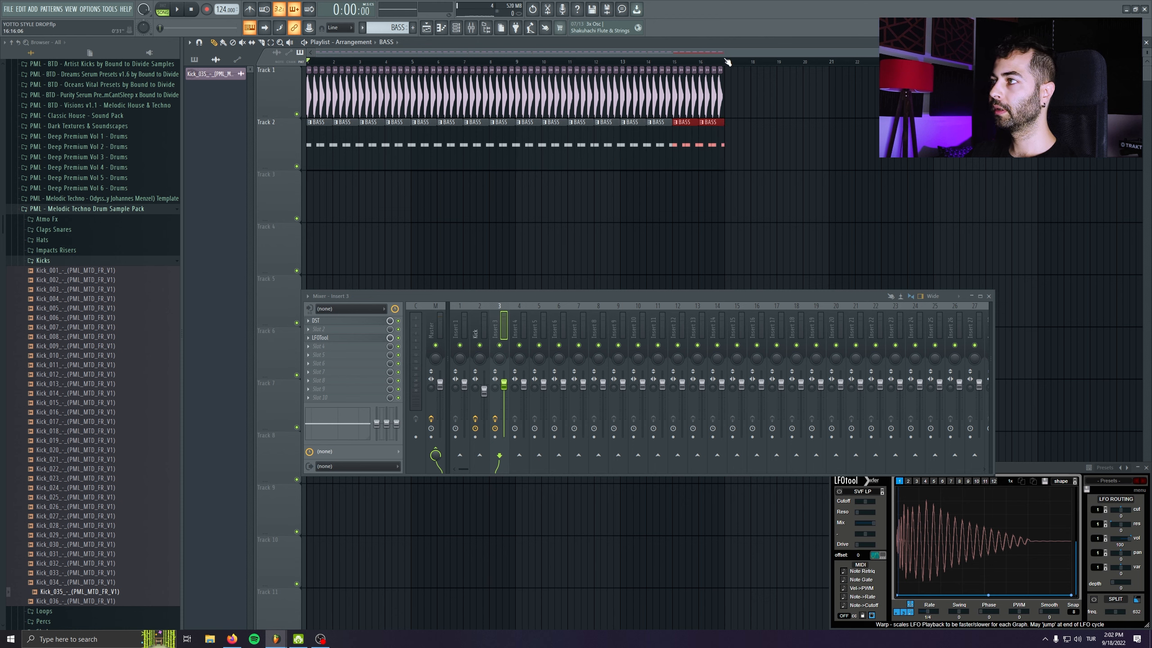
left_click_drag(830, 223, 802, 274)
Step: Rename mixer Insert 3 as BASS and review its DST distortion while the arrangement plays
key("space")
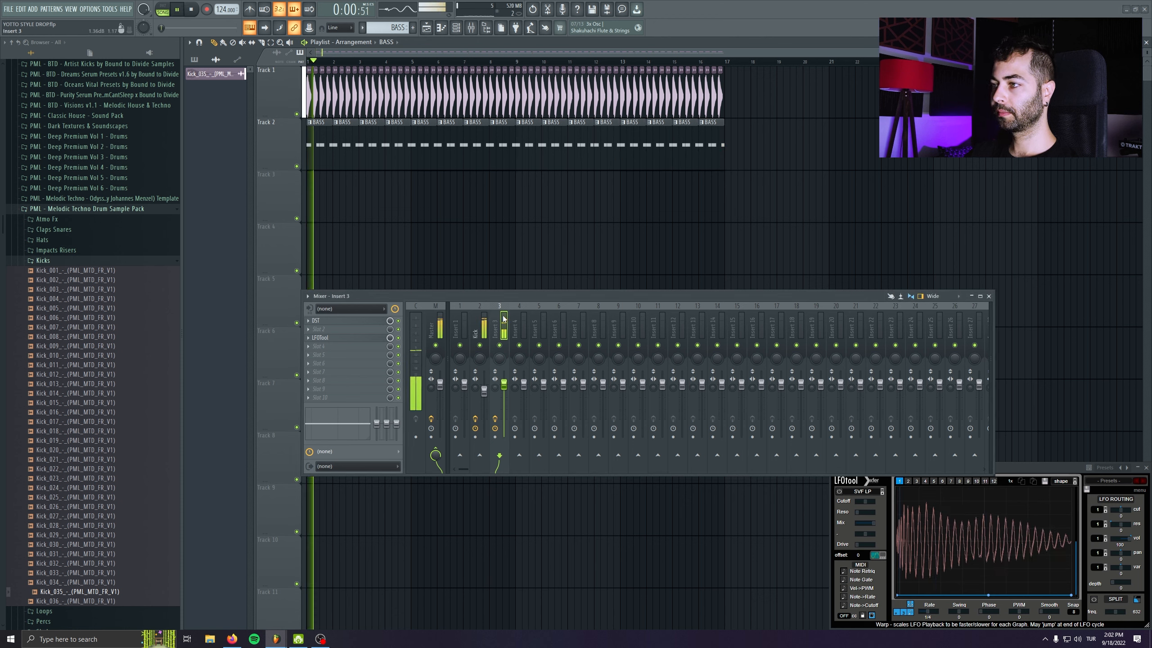
key("F2")
left_click(349, 321)
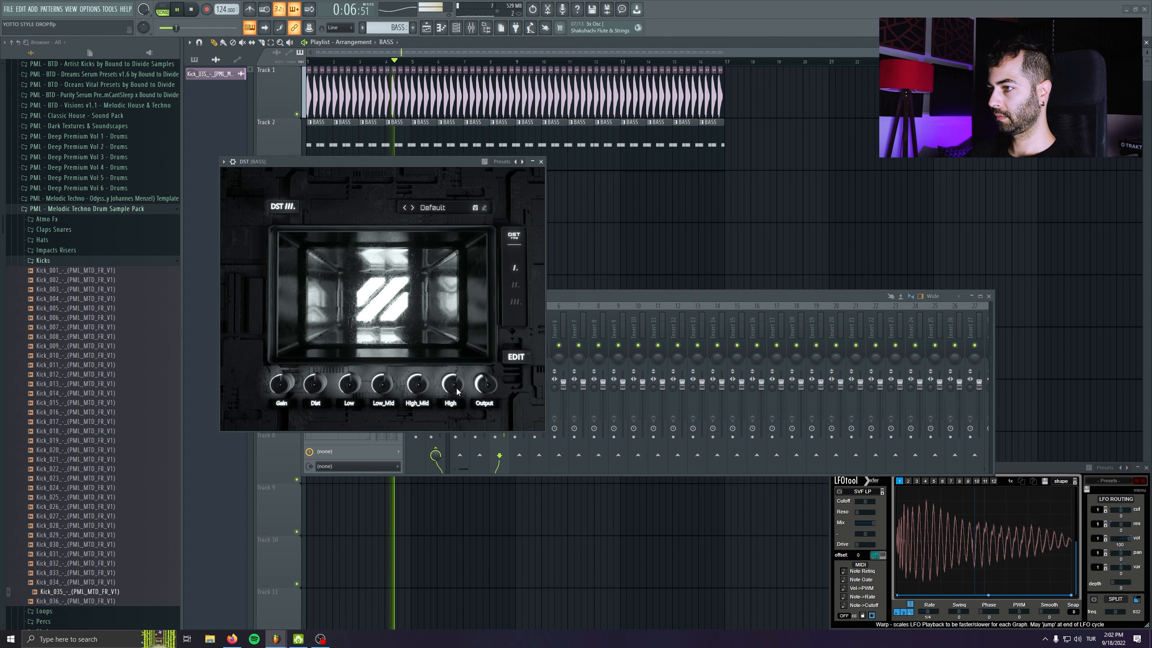
left_click(541, 161)
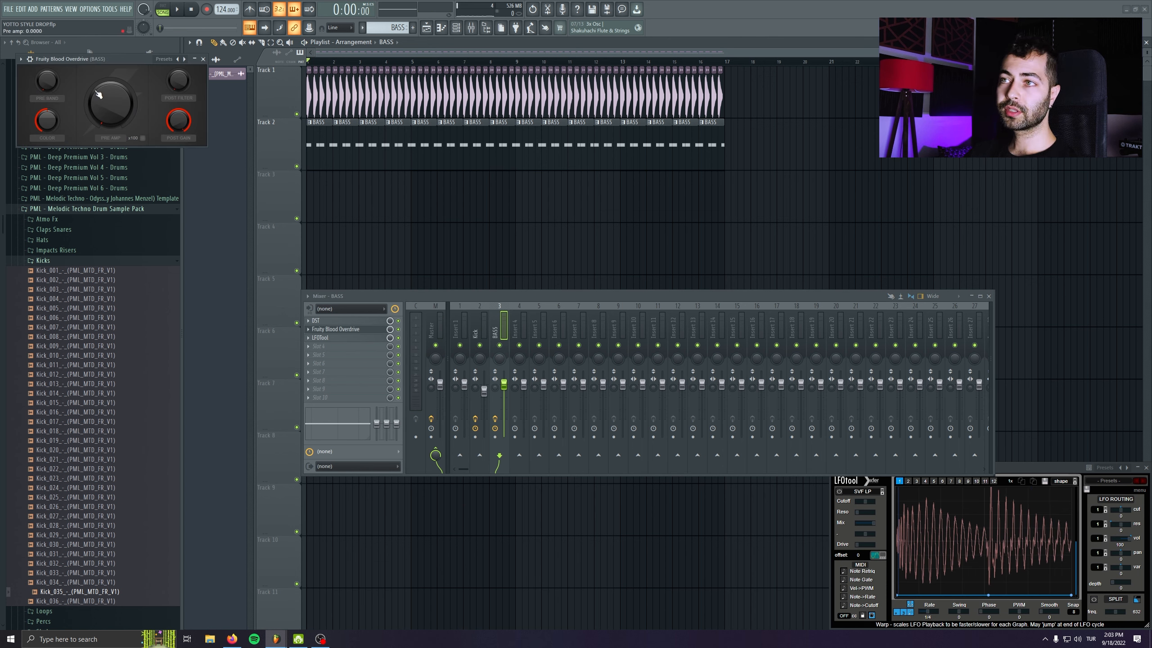
Step: Place the Fruity Blood Overdrive window above the mixer and raise its pre amp to about 0.32 on the BASS track during playback
left_click_drag(98, 60, 408, 182)
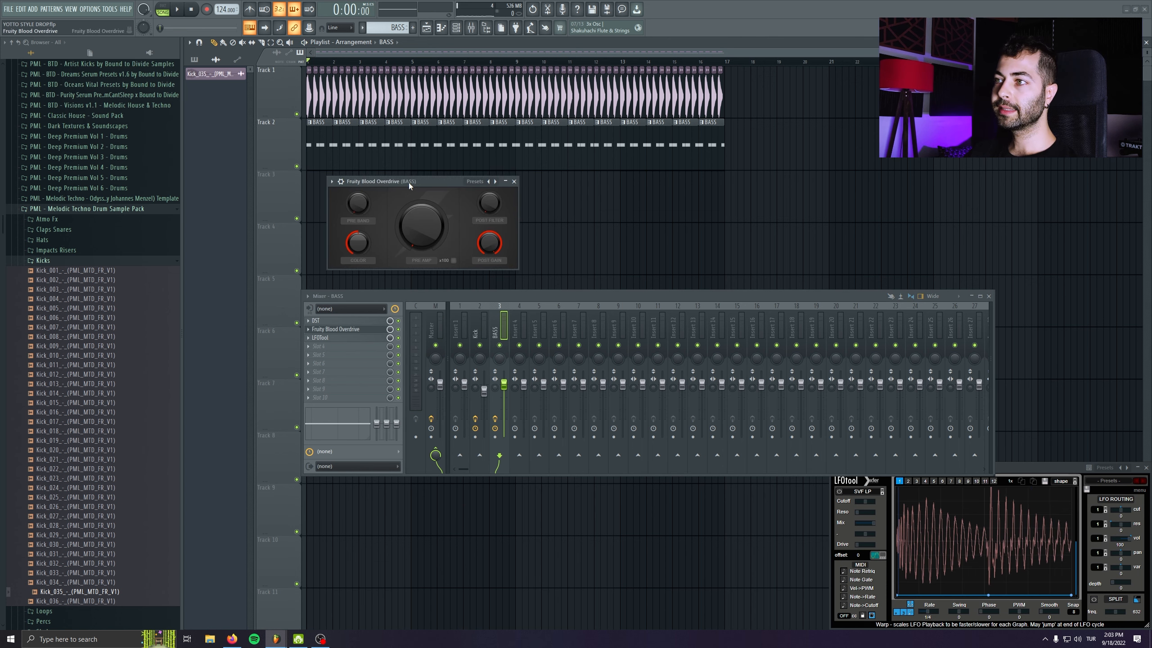
key("space")
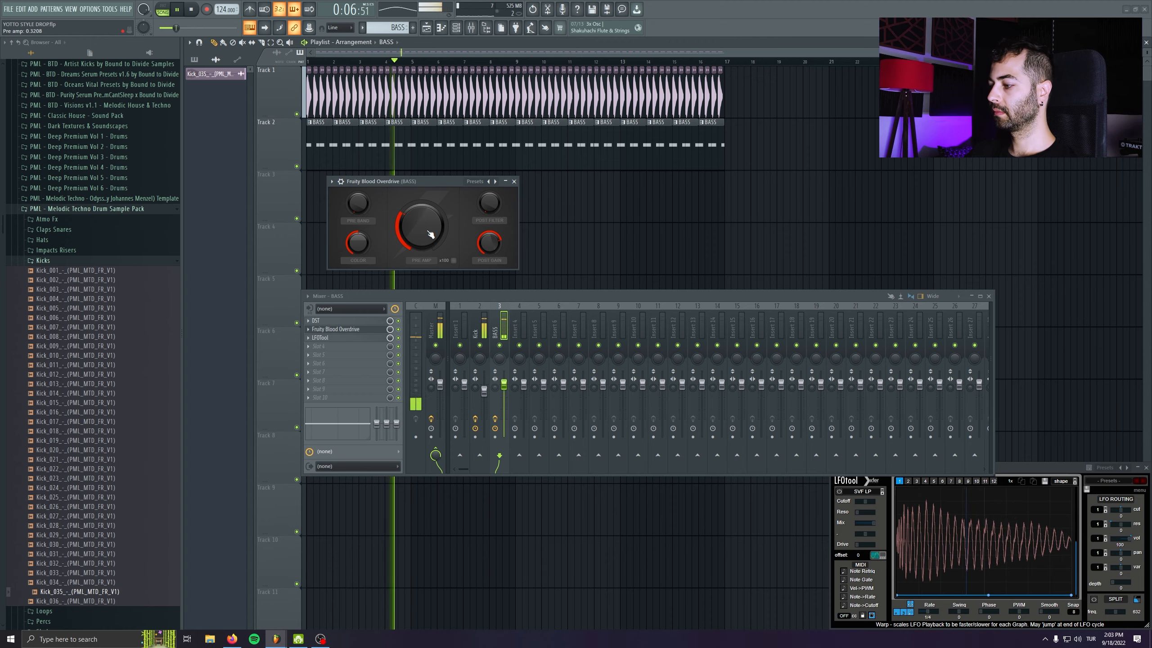
key("XF86AudioRaiseVolume")
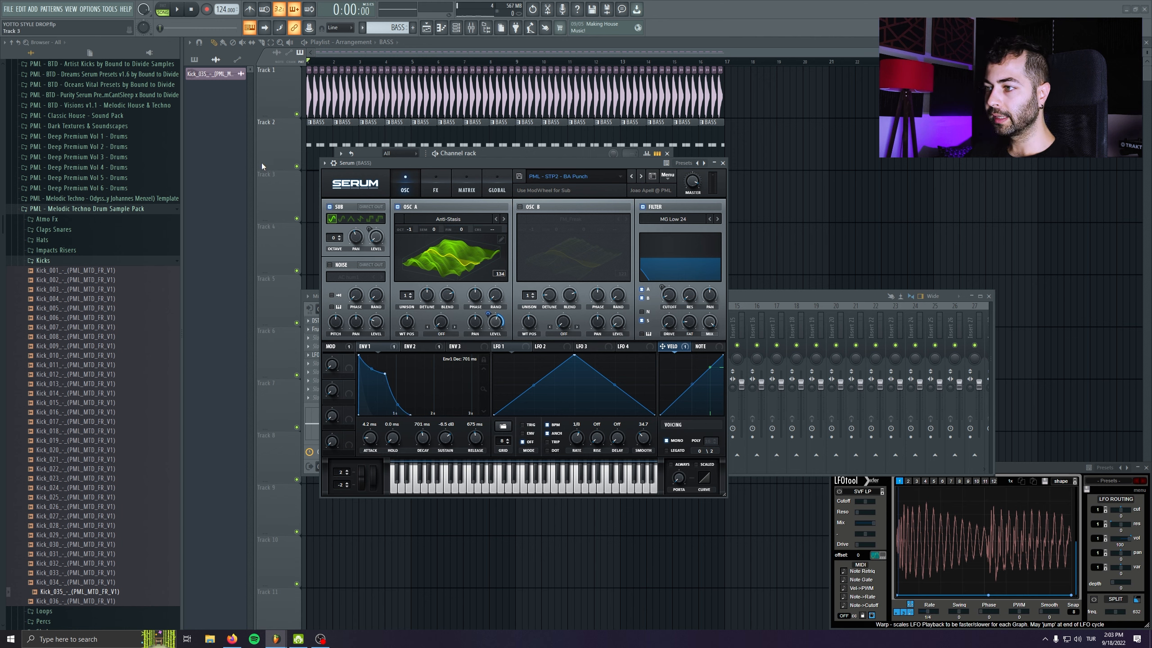
Step: Set the release of Serum's envelope 1 to 556 ms while the arrangement plays, and close Serum
key("space")
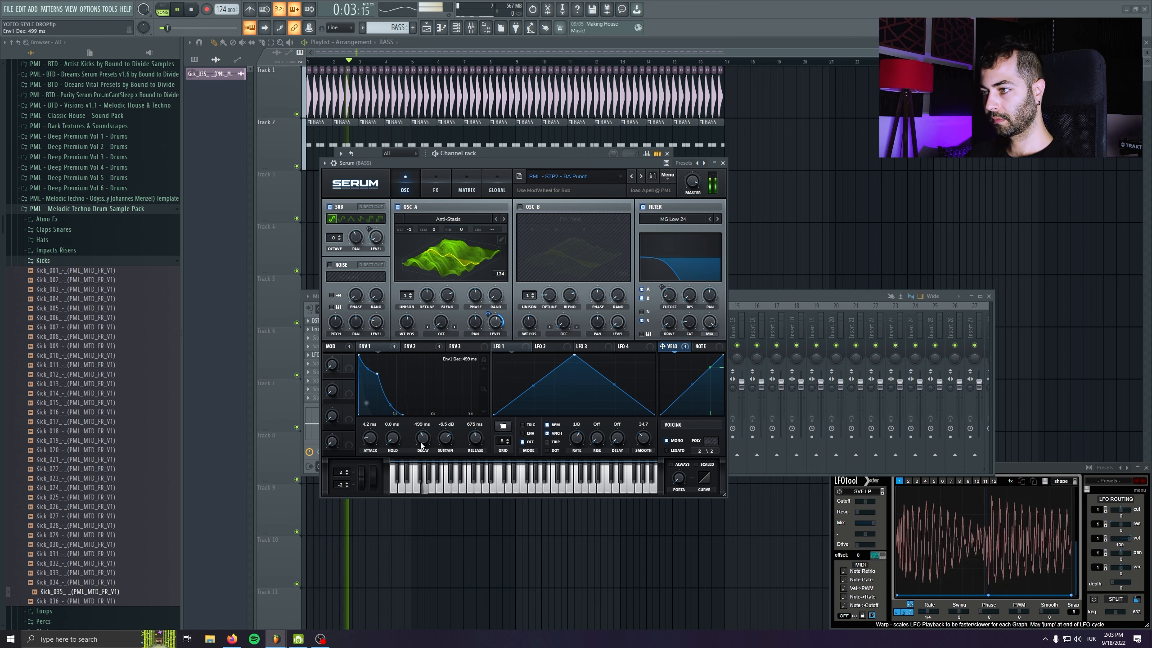
left_click_drag(421, 439, 476, 458)
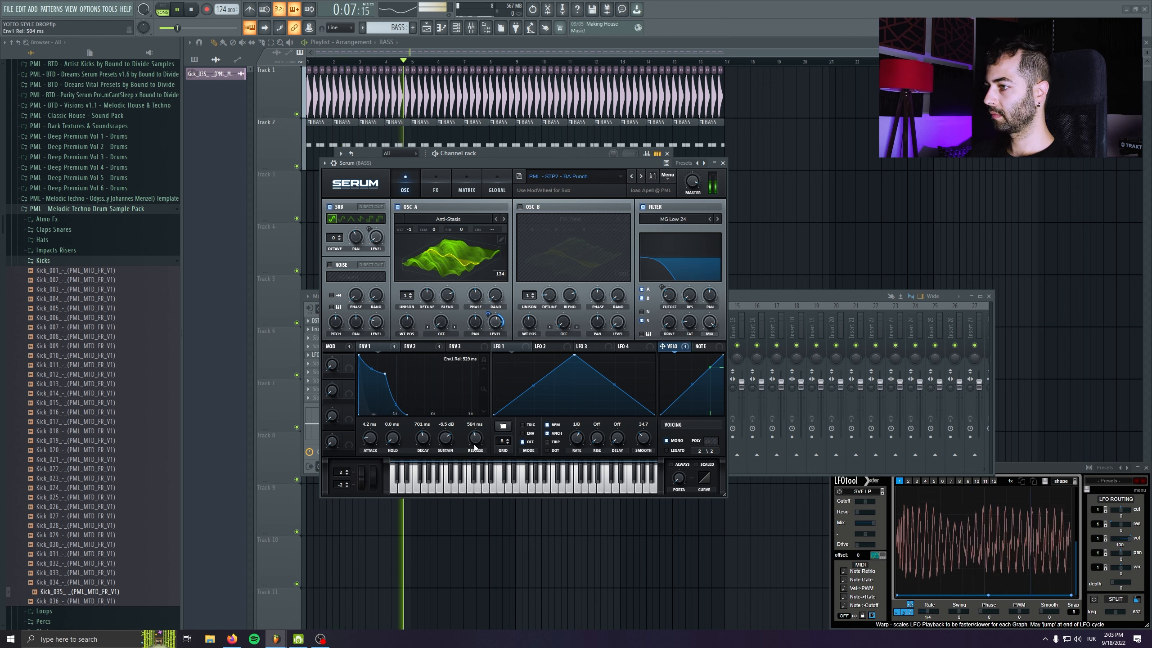
mouse_move(475, 442)
left_mouse_down()
mouse_move(473, 402)
mouse_move(476, 427)
left_mouse_up()
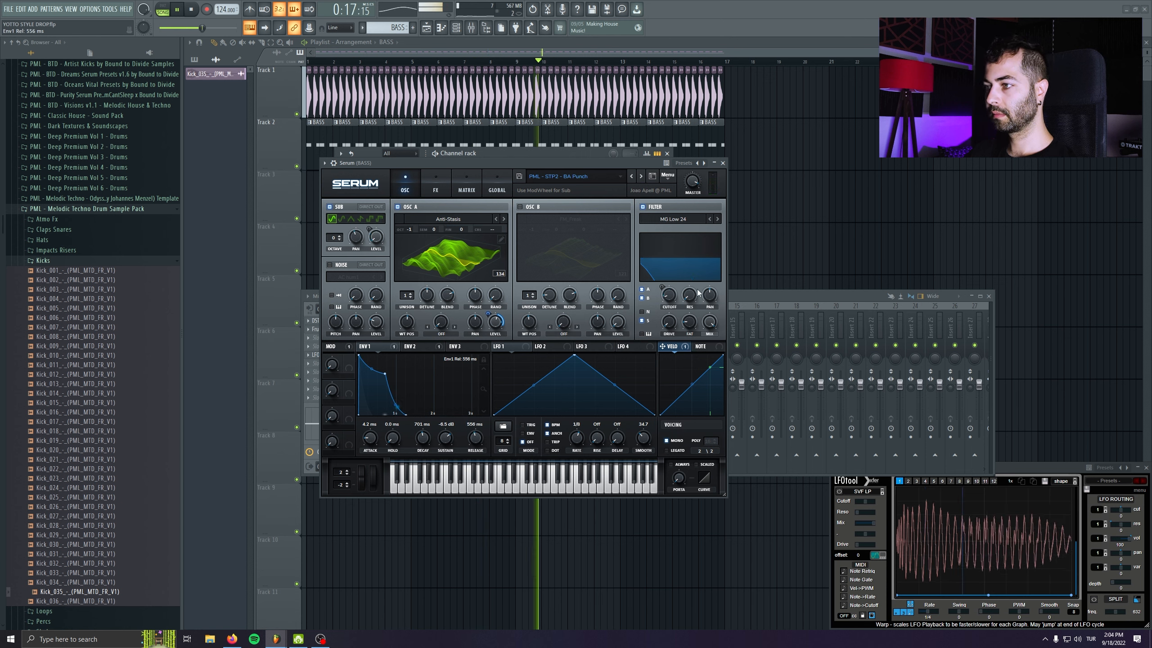
key("space")
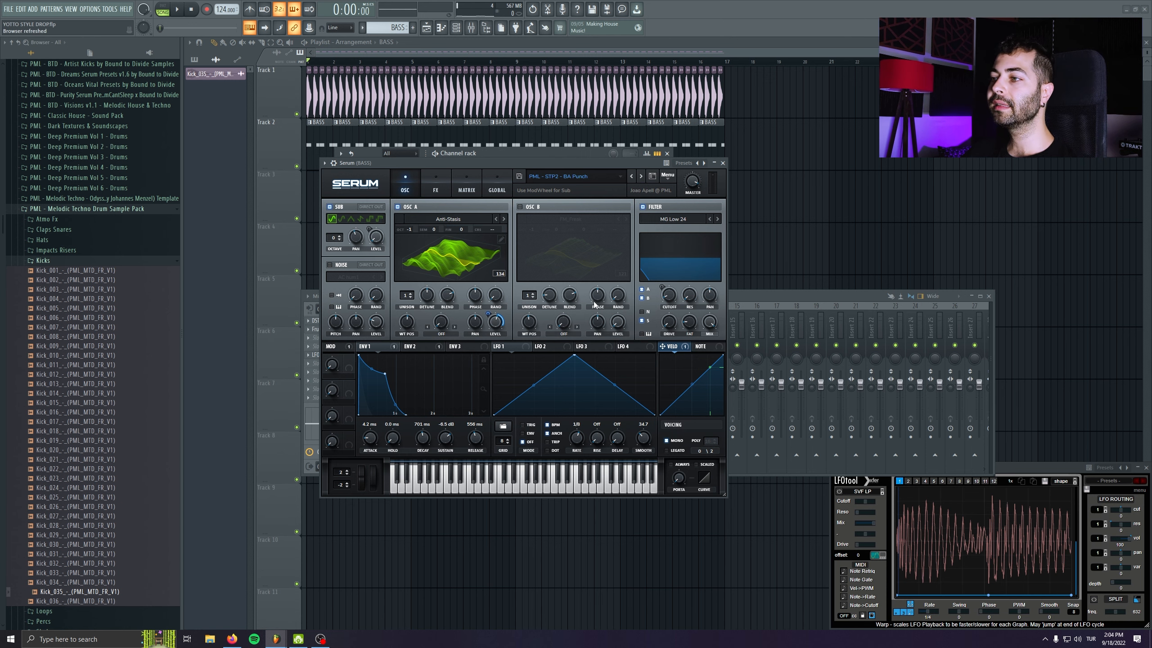
left_click(723, 164)
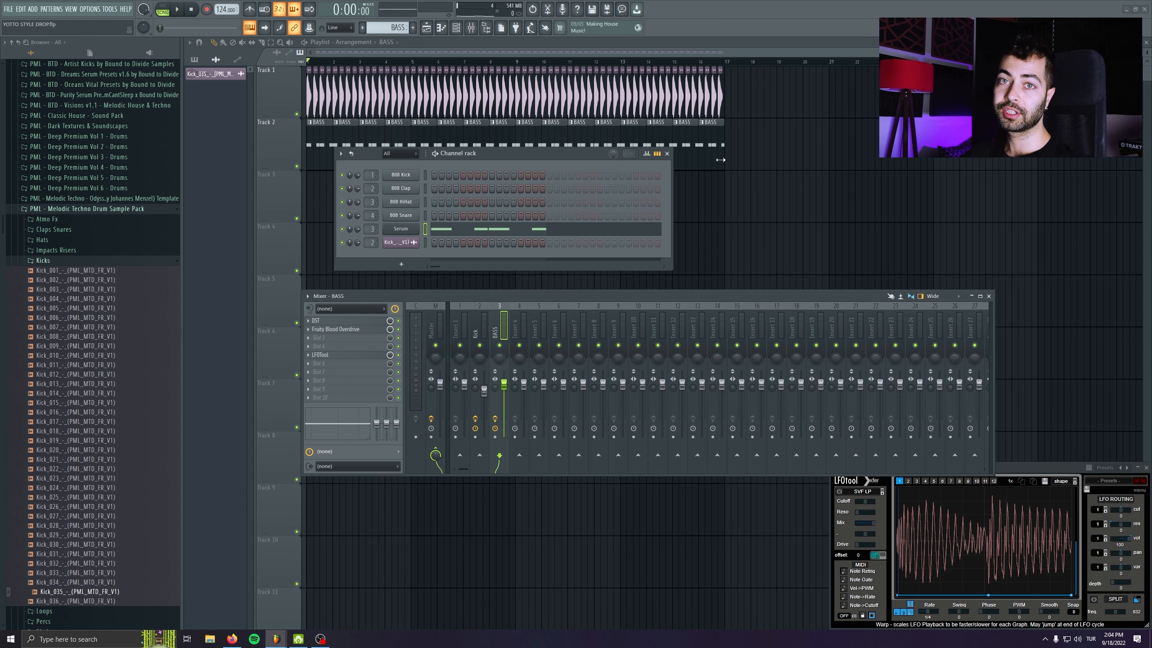
Step: Audition the bass, add Fruity WaveShaper to the third slot of the BASS mixer track, and bend its curve slightly upward
key("space")
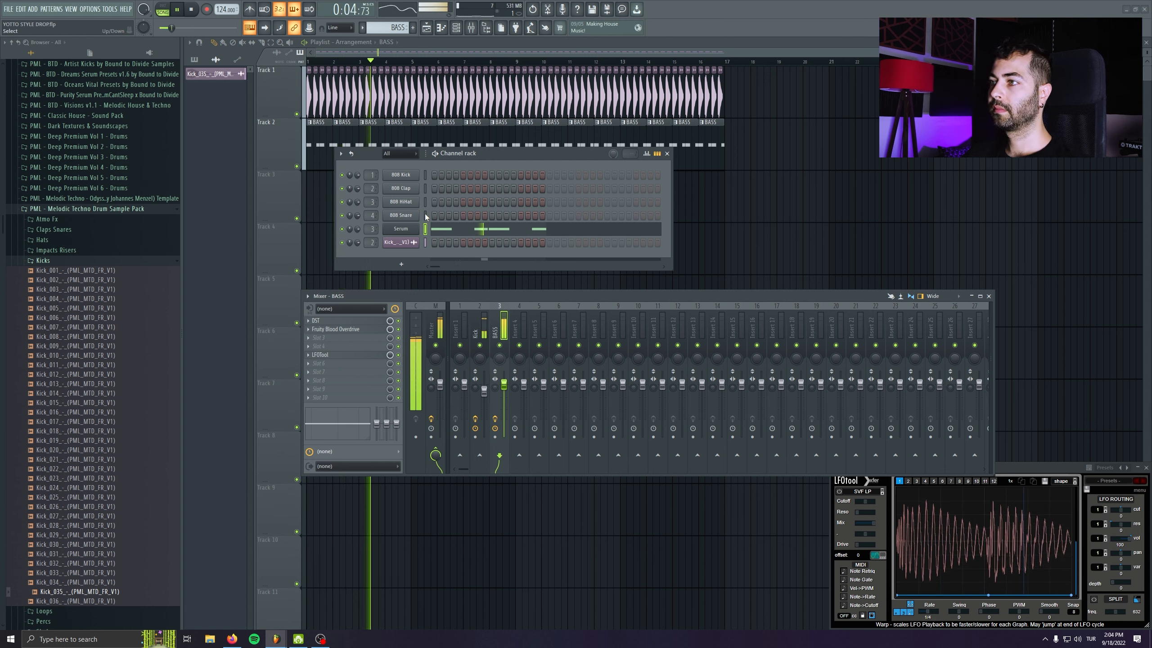
left_click_drag(497, 170, 492, 197)
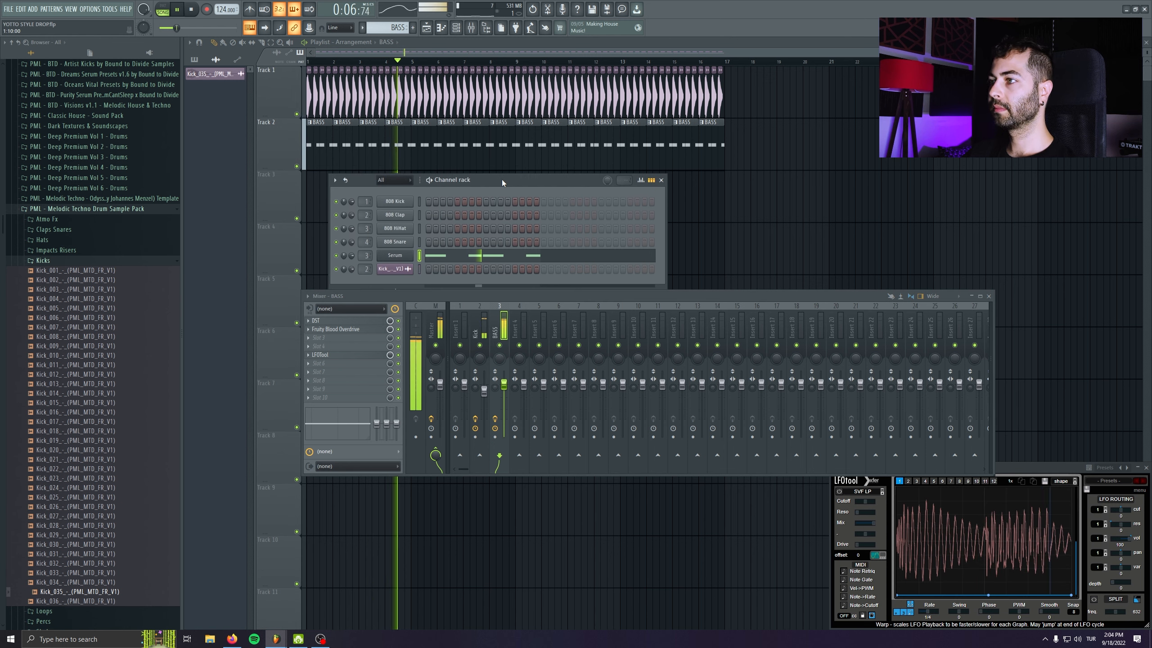
key("space")
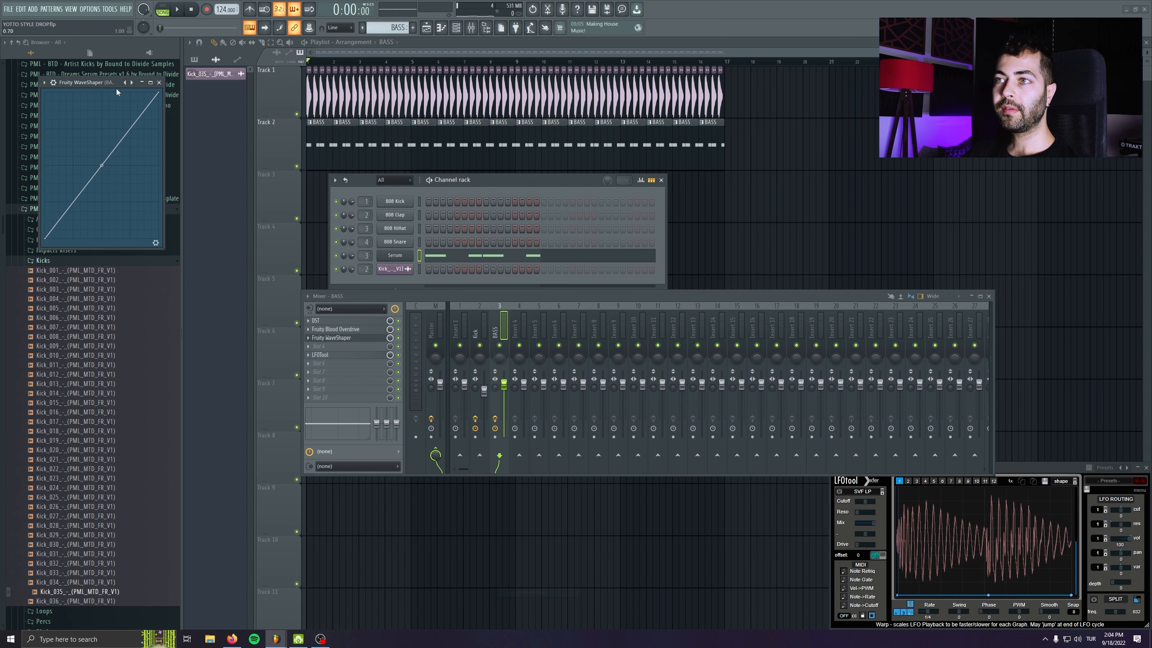
left_click_drag(97, 82, 403, 186)
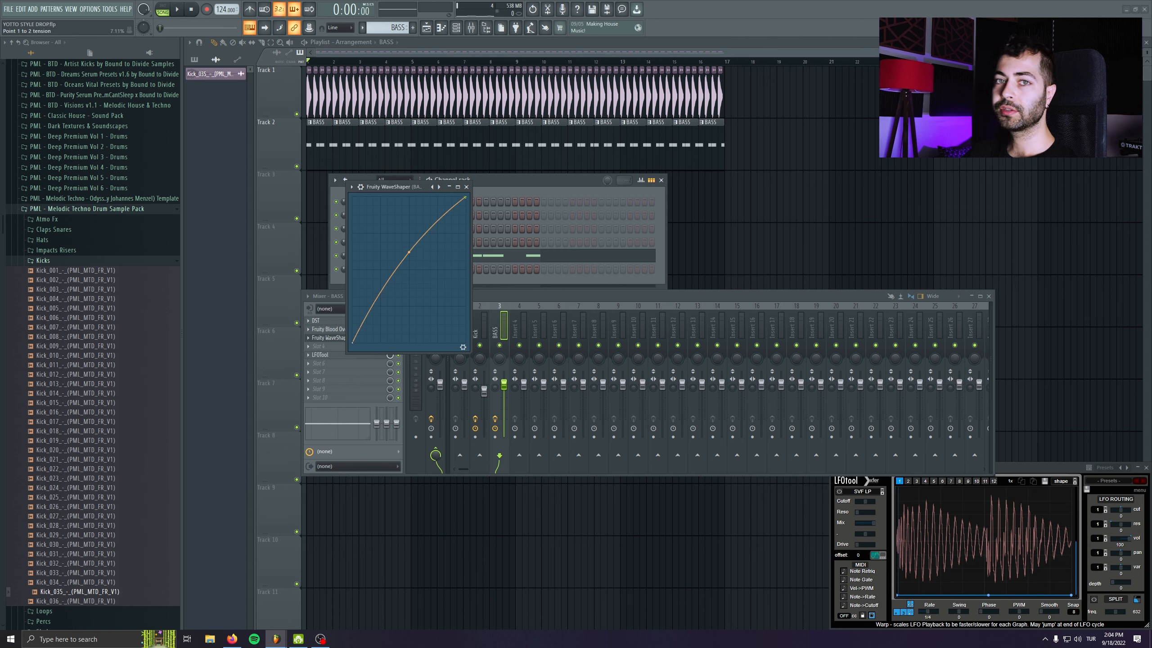
left_click_drag(371, 190, 441, 134)
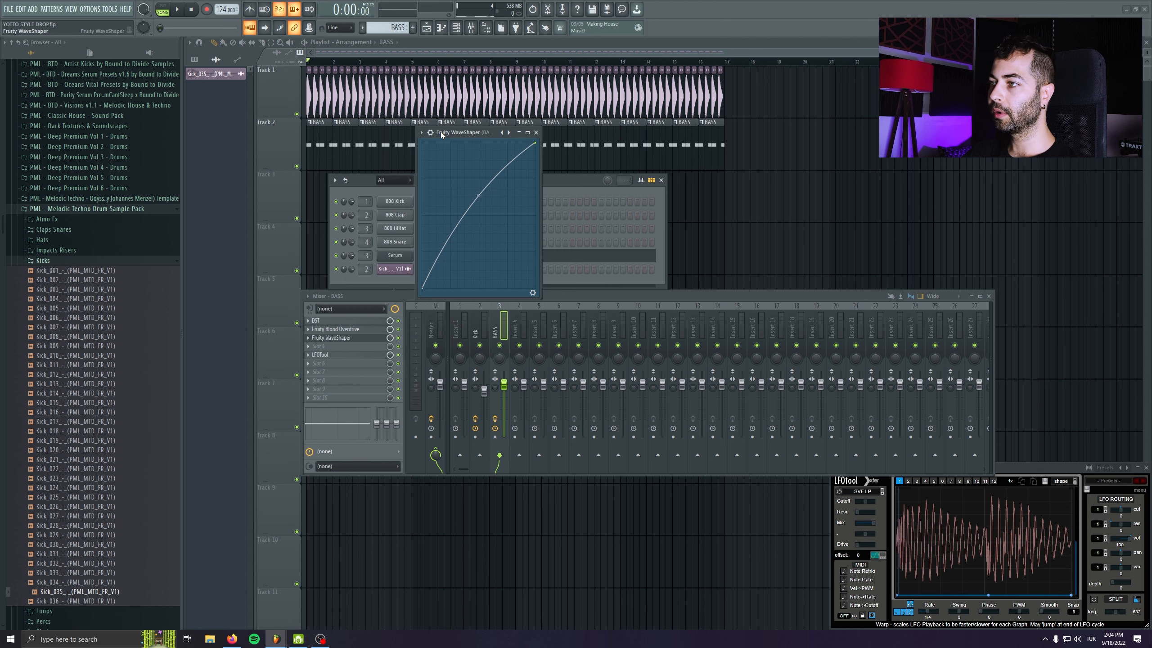
key("space")
mouse_move(478, 195)
left_mouse_down()
mouse_move(479, 149)
mouse_move(478, 206)
left_mouse_up()
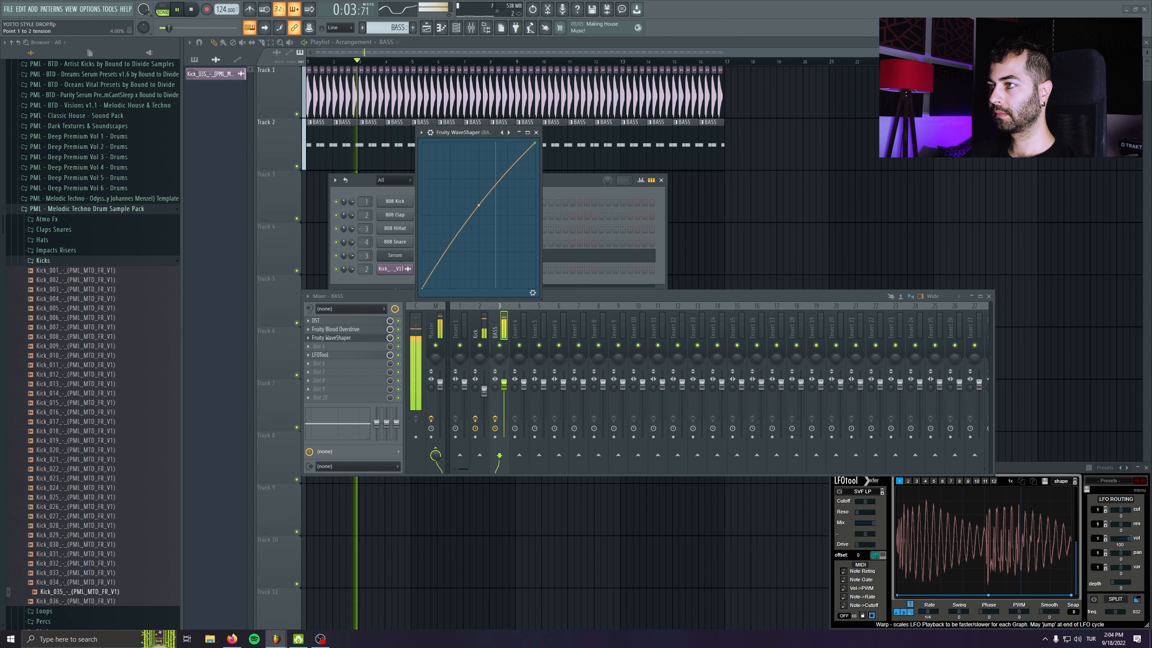
left_click(536, 132)
Step: Set the envelope 1 modulation amount on Serum's filter cutoff to 40 during playback, and close Serum
left_click(405, 255)
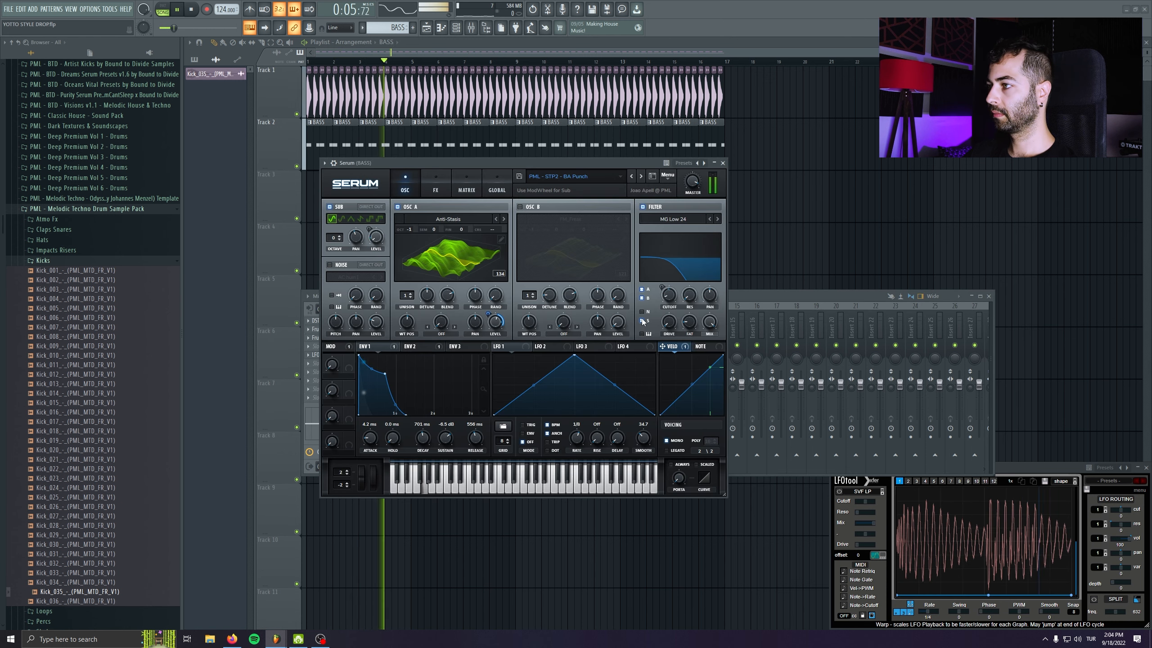
left_click_drag(661, 287, 660, 285)
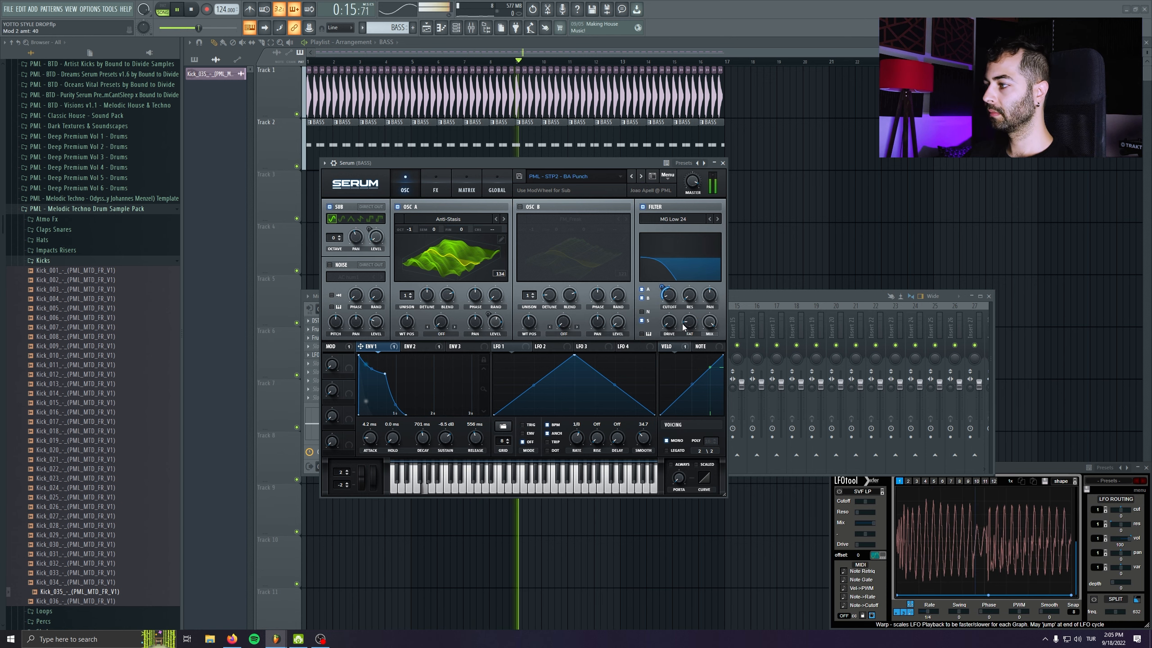
left_click(722, 162)
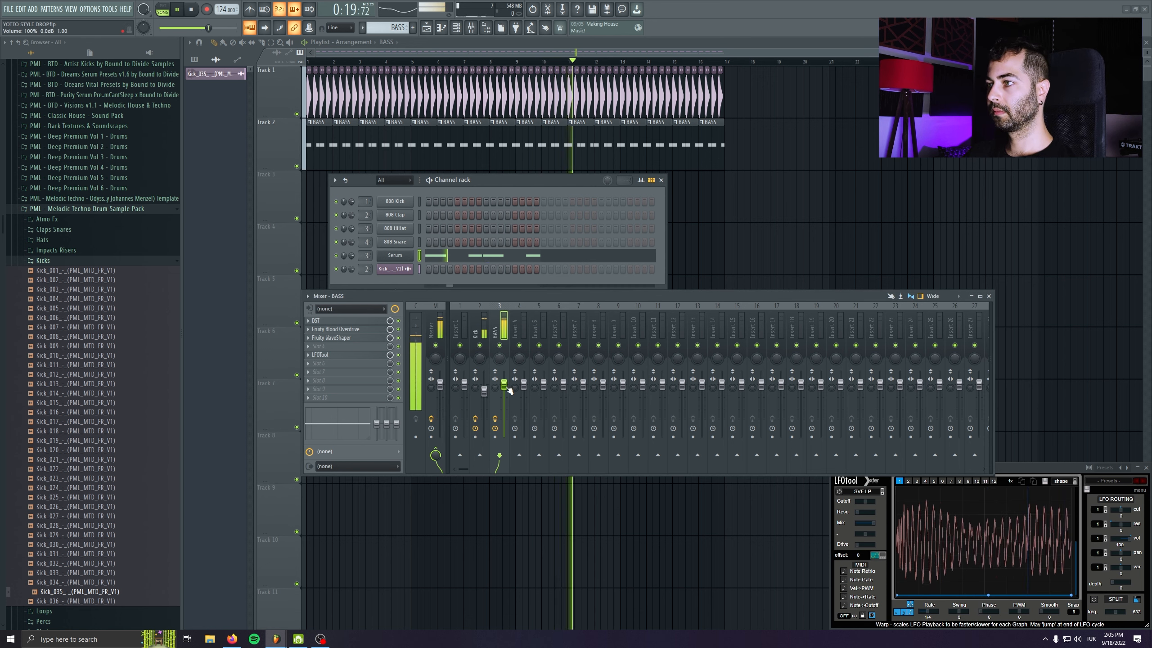
key("space")
Step: Delete all repeated BASS clips on Track 2 except the first and open that clip's notes in the piano roll
left_click_drag(341, 139, 869, 154)
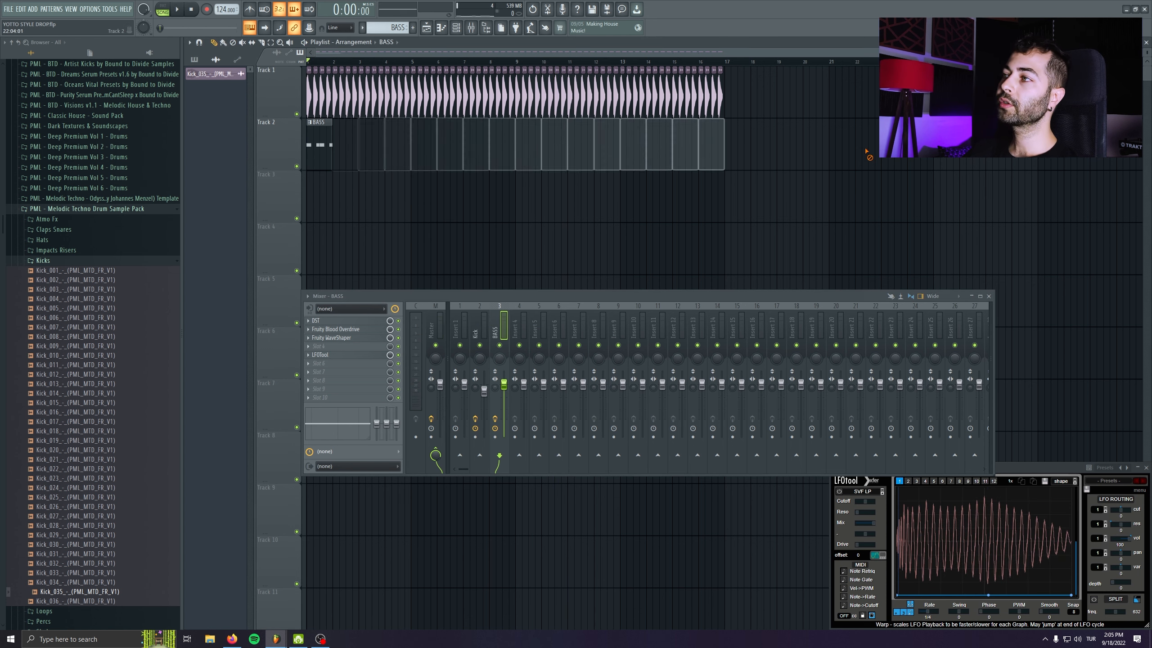
double_click(320, 144)
scroll(322, 360, "down", 5)
Step: Duplicate the one-bar G3 bass pattern so that it fills bars 1 to 4 of the piano roll
key("ctrl+a")
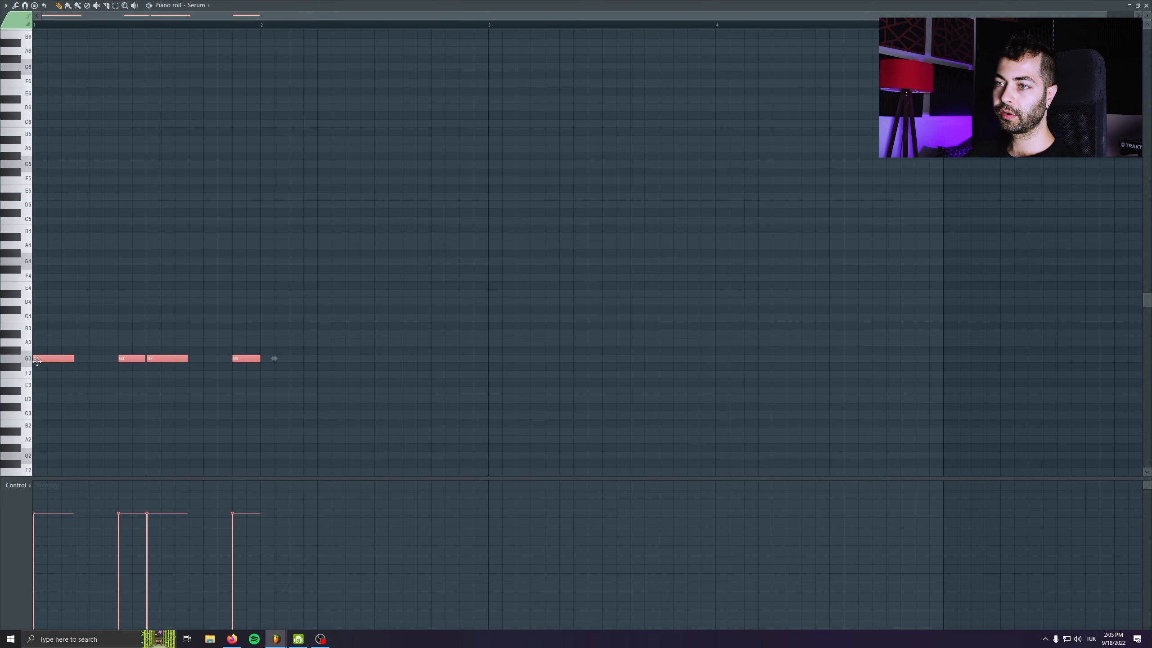
left_click_drag(37, 361, 268, 358, "shift")
scroll(54, 334, "down", 2)
key("ctrl+a")
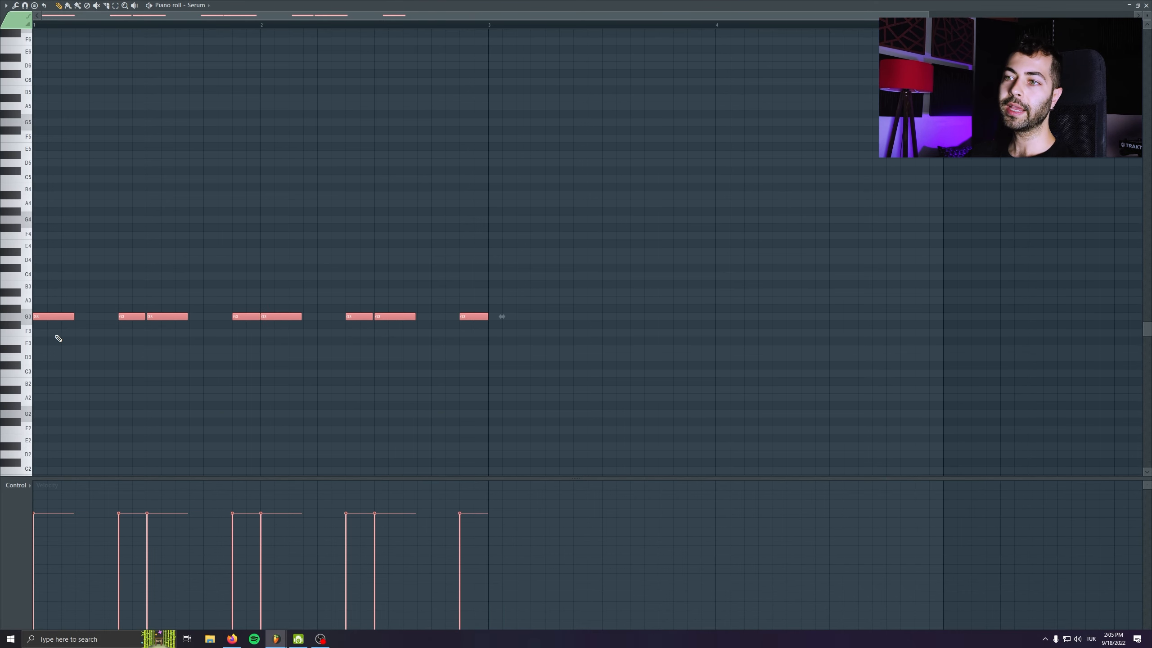
key("ctrl+b")
scroll(514, 315, "down", 4, "ctrl")
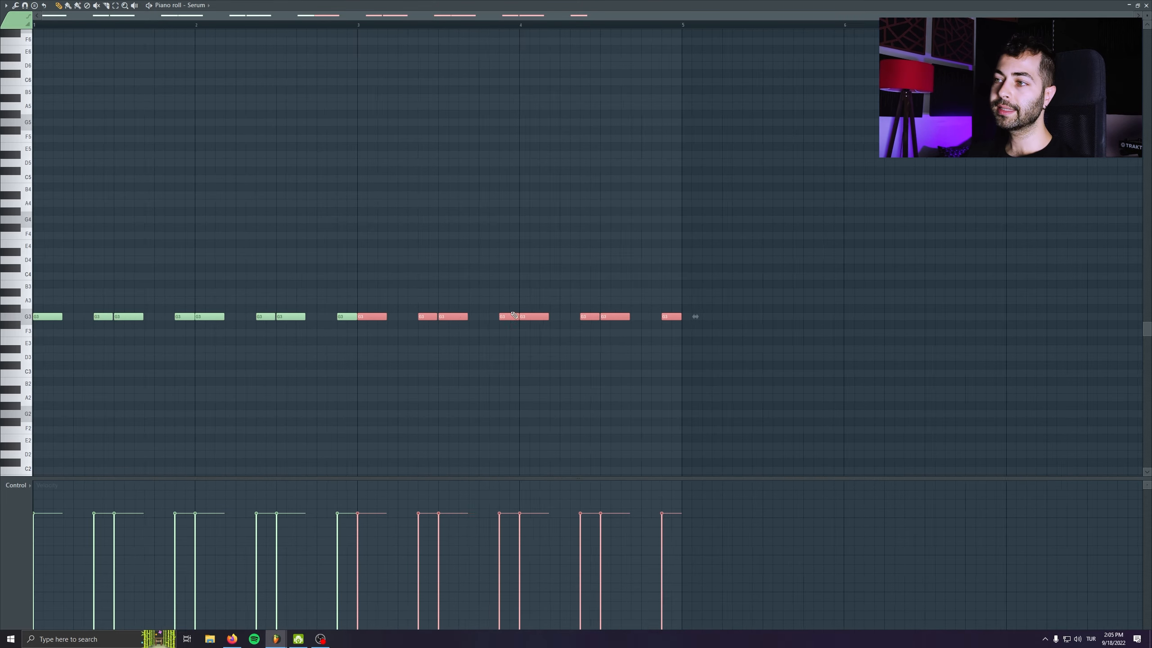
Step: Return to the playlist, hide the channel rack, and audition the four-bar BASS clip with the kick
key("ctrl+a")
scroll(676, 250, "down", 2)
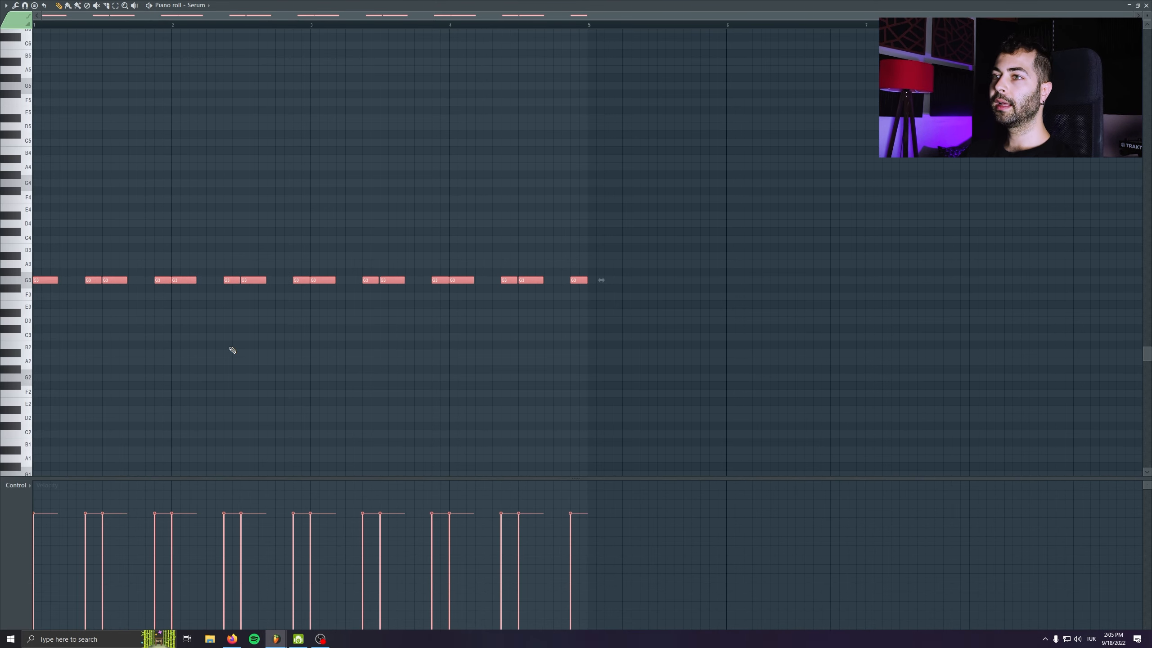
key("Escape")
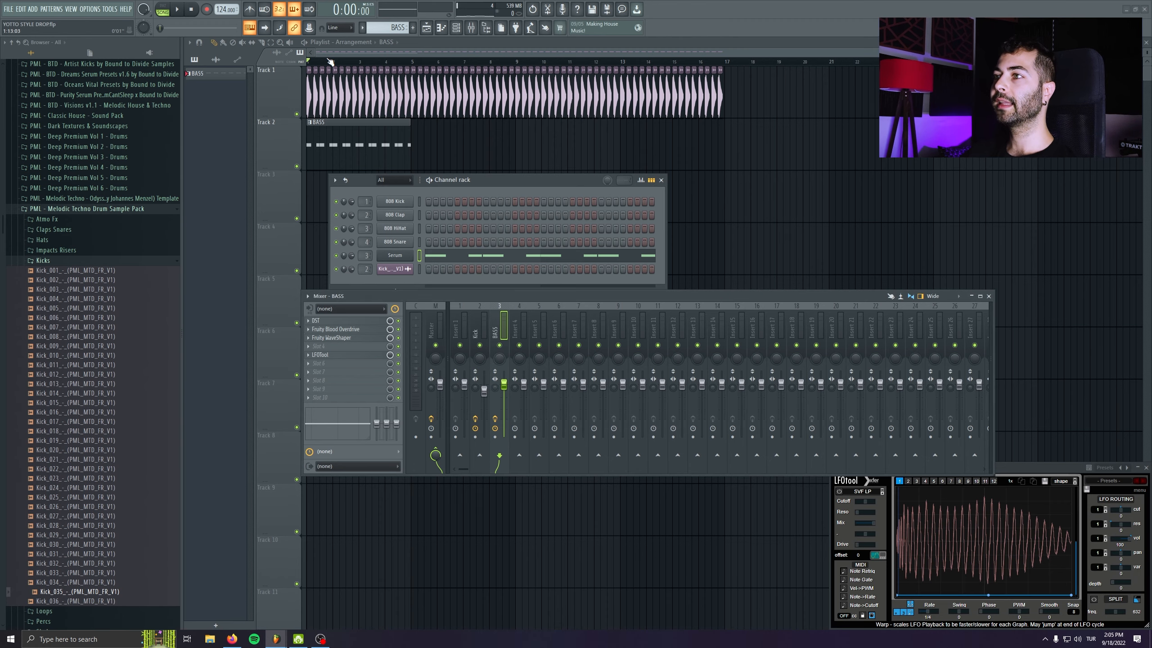
key("F6")
key("space")
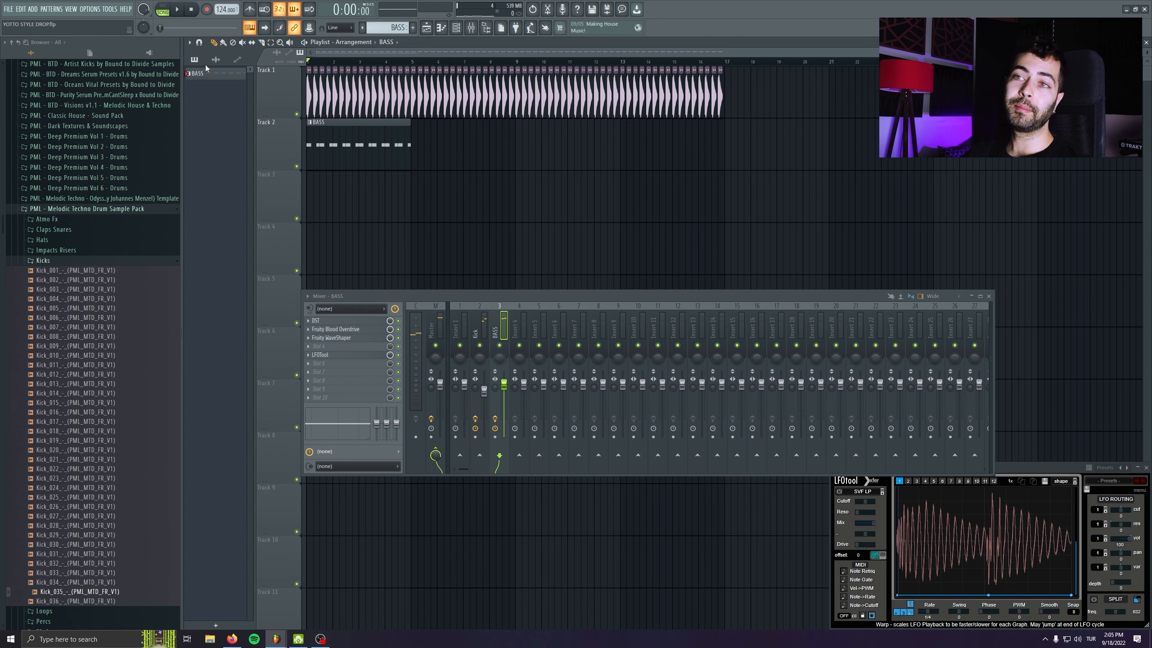
Step: Reopen the BASS clip's notes and duplicate the four-bar G3 pattern into bars 5 to 8
double_click(346, 141)
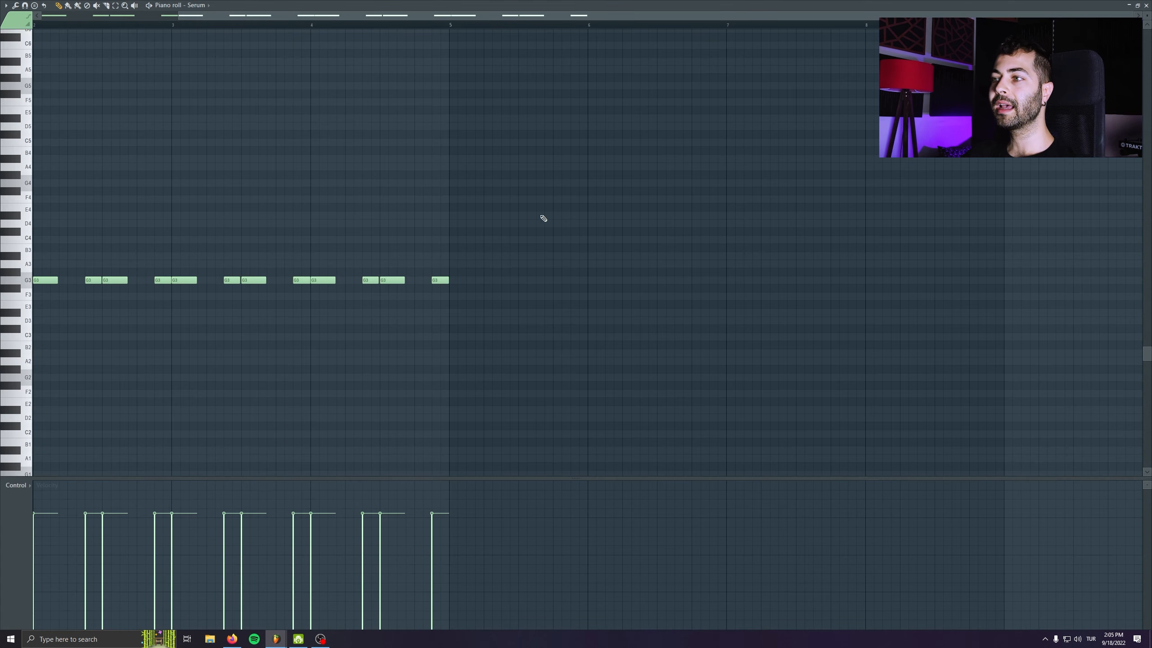
left_click_drag(645, 187, 44, 475)
left_click_drag(214, 322, 213, 350)
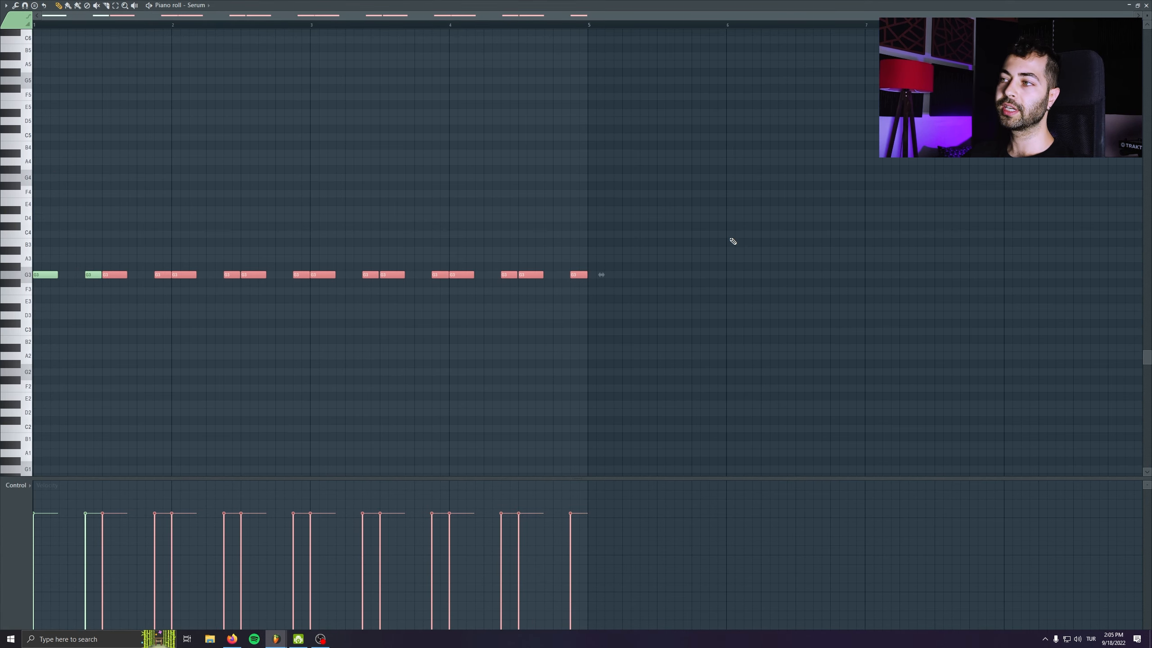
left_click_drag(783, 214, 32, 449)
key("ctrl+b")
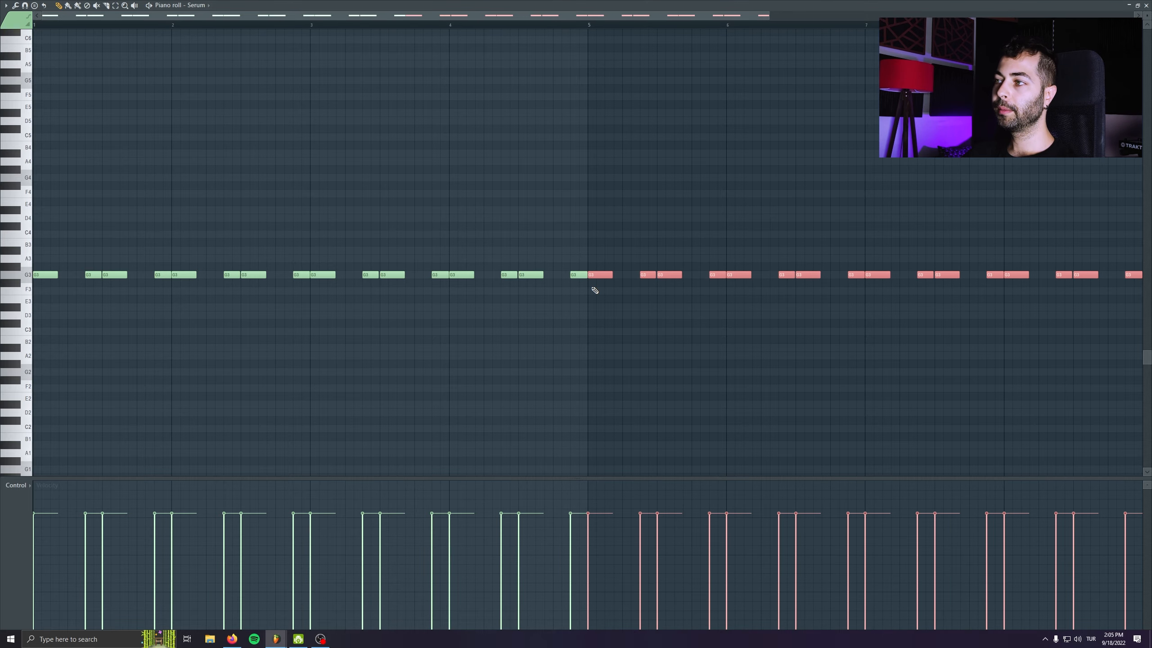
Step: Transpose the bass notes in bars 5 and 6 to F3 and those in bars 7 and 8 to A#3 during playback
scroll(435, 317, "down", 2)
left_click_drag(412, 259, 581, 324)
key("space")
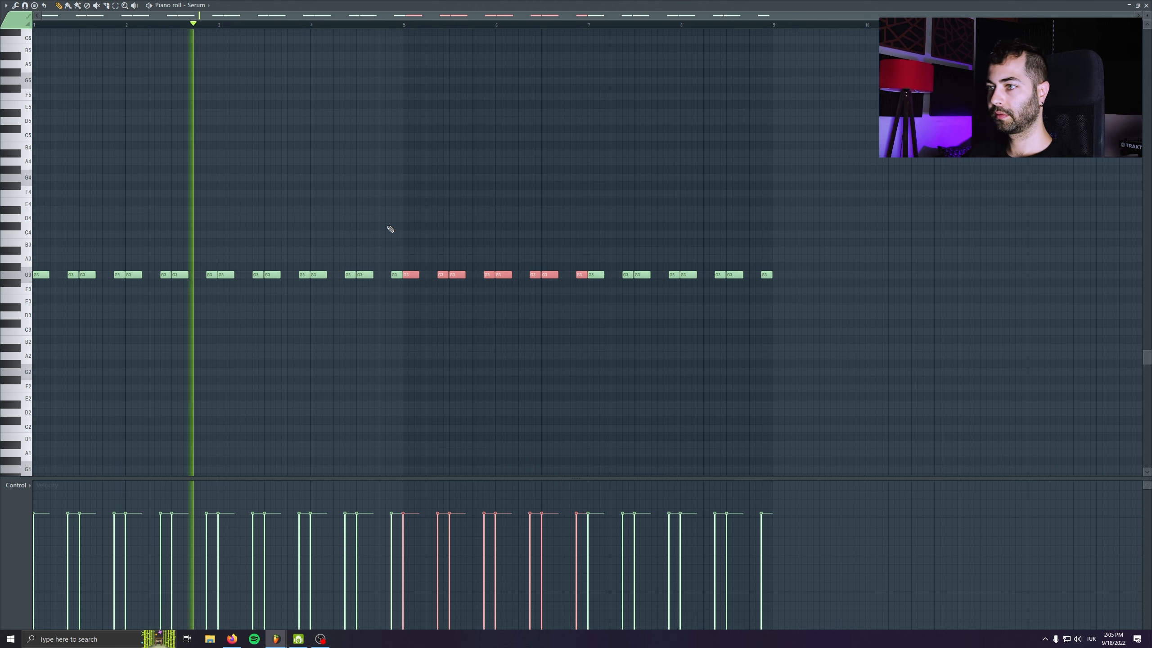
mouse_move(407, 271)
left_mouse_down()
mouse_move(408, 250)
mouse_move(406, 294)
left_mouse_up()
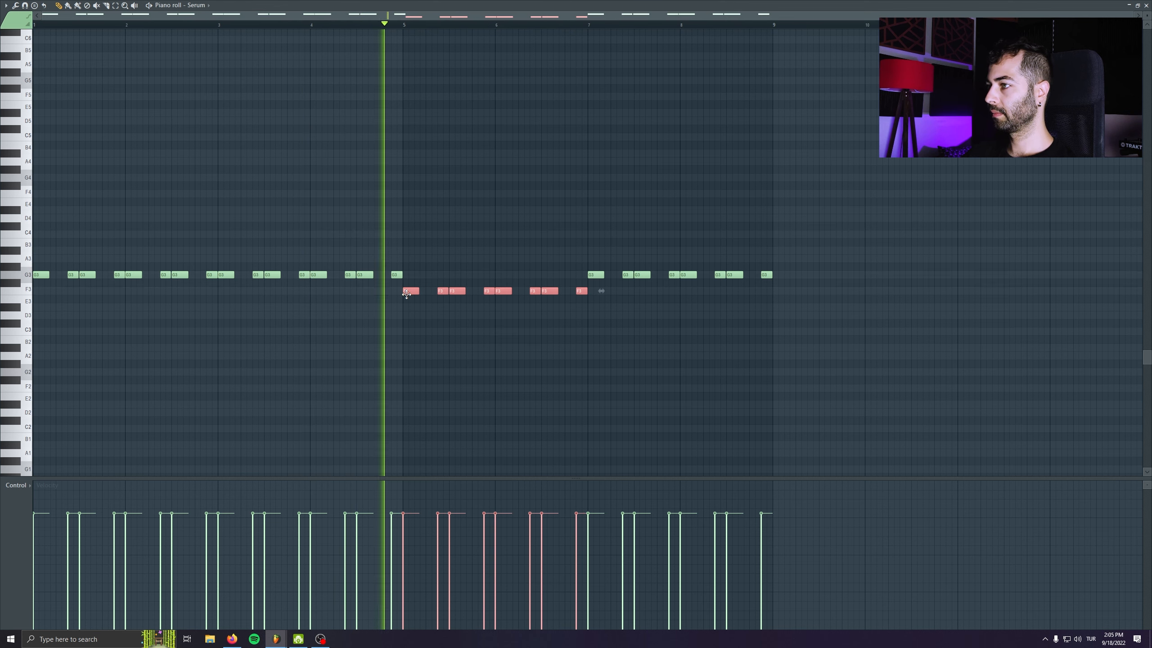
left_click_drag(799, 257, 598, 247)
left_click(805, 371)
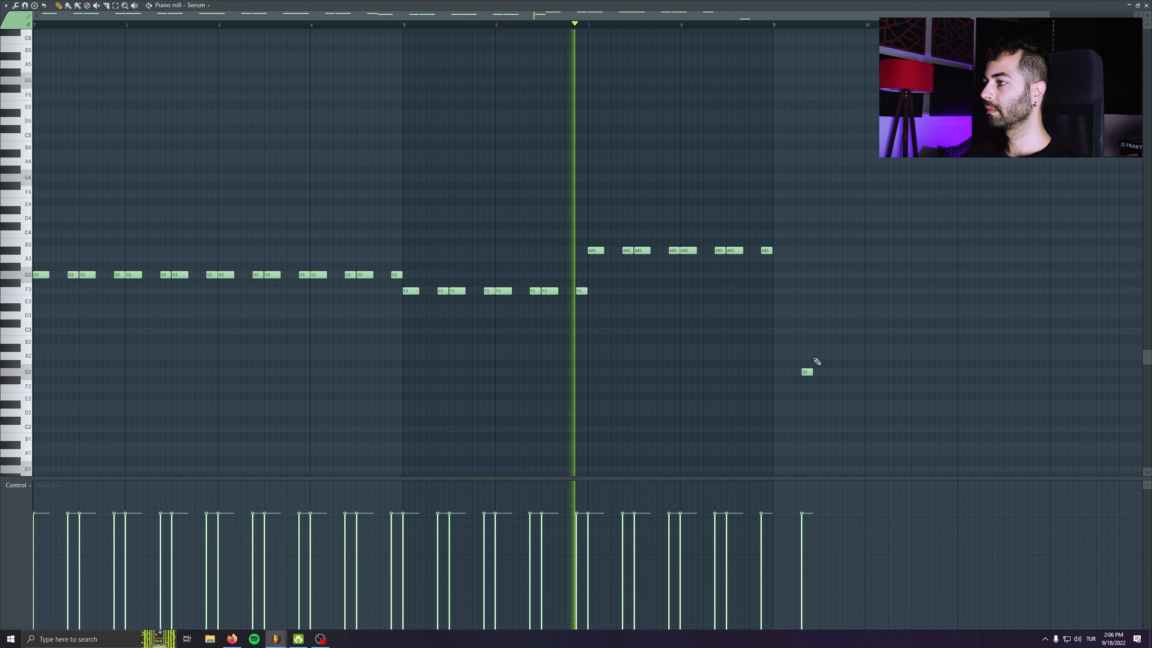
right_click(807, 371)
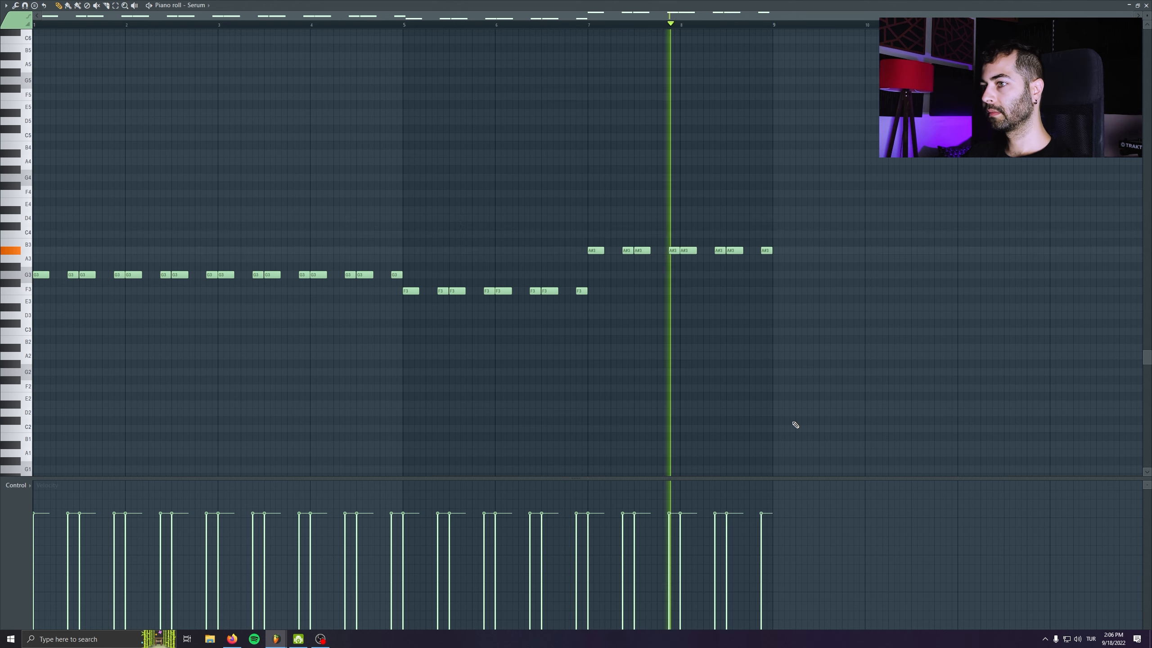
key("F7")
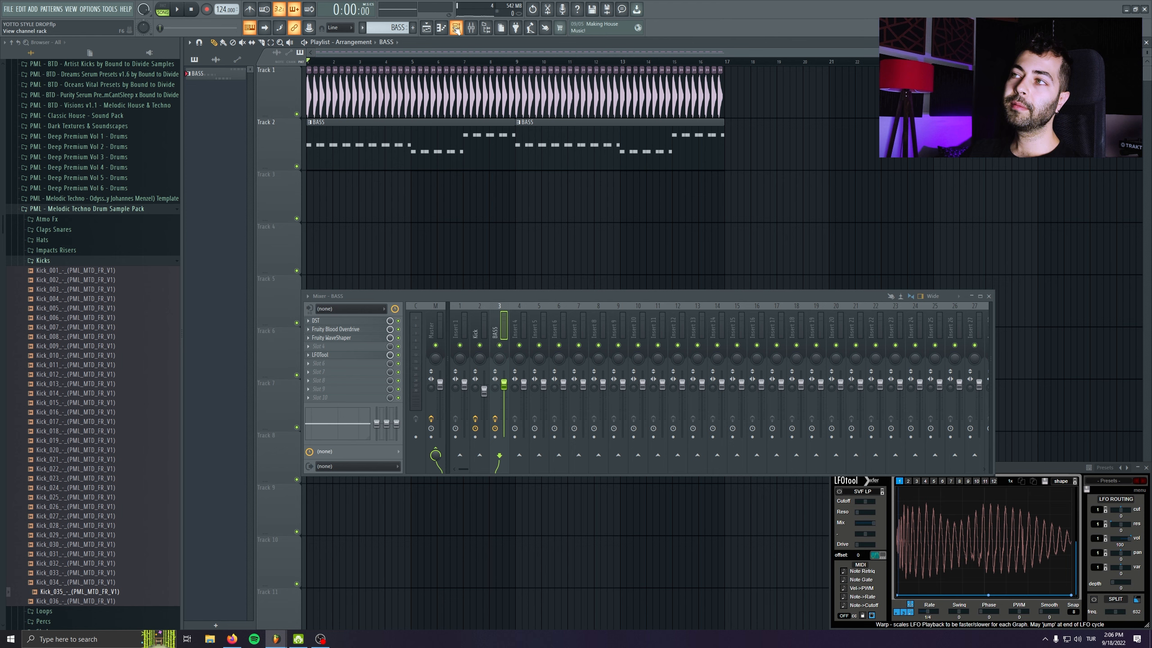
Step: Clone the Serum channel in the channel rack and route the clone to mixer track 4, named REESE
left_click(455, 28)
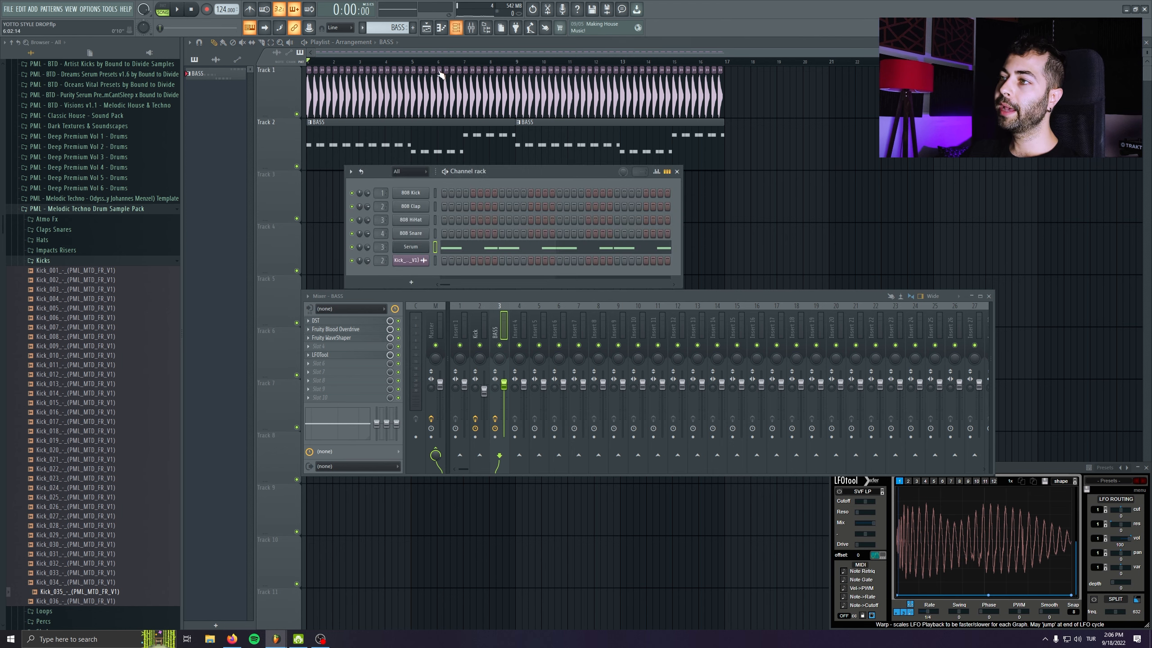
right_click(427, 245)
left_click(449, 325)
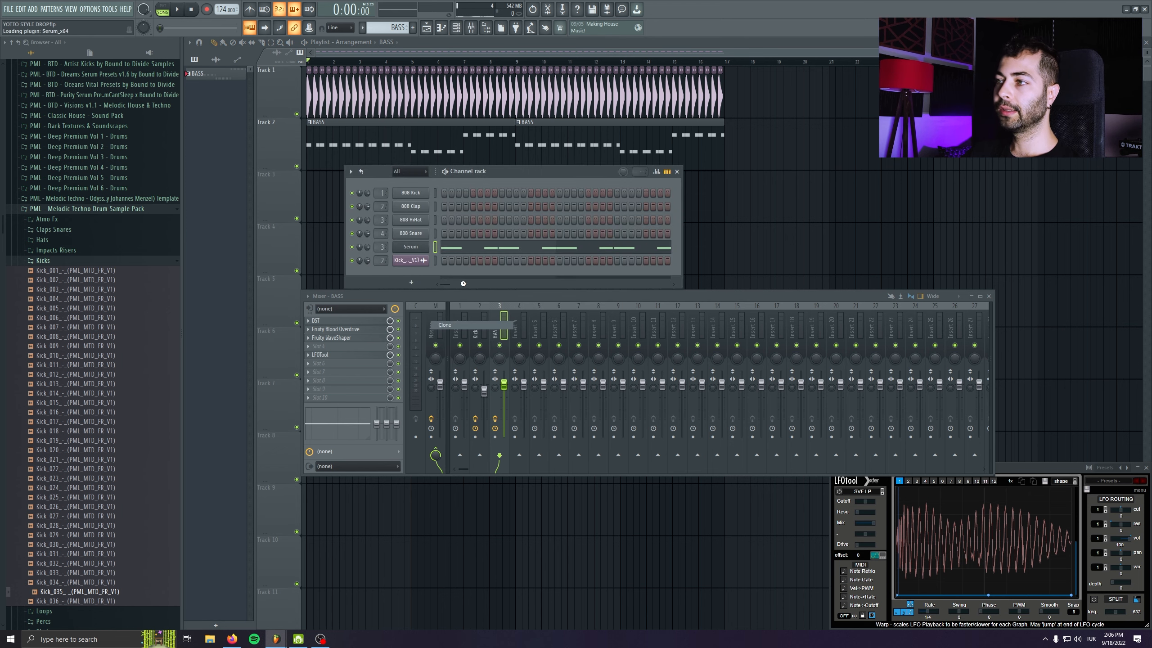
left_click_drag(712, 210, 723, 215)
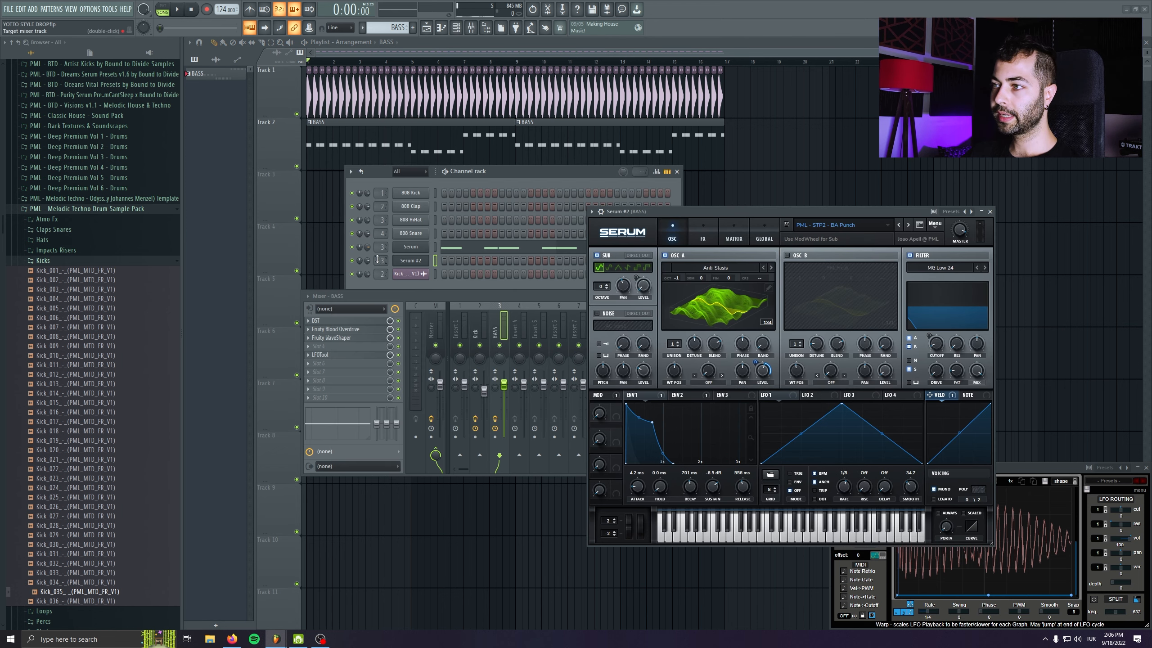
double_click(526, 326)
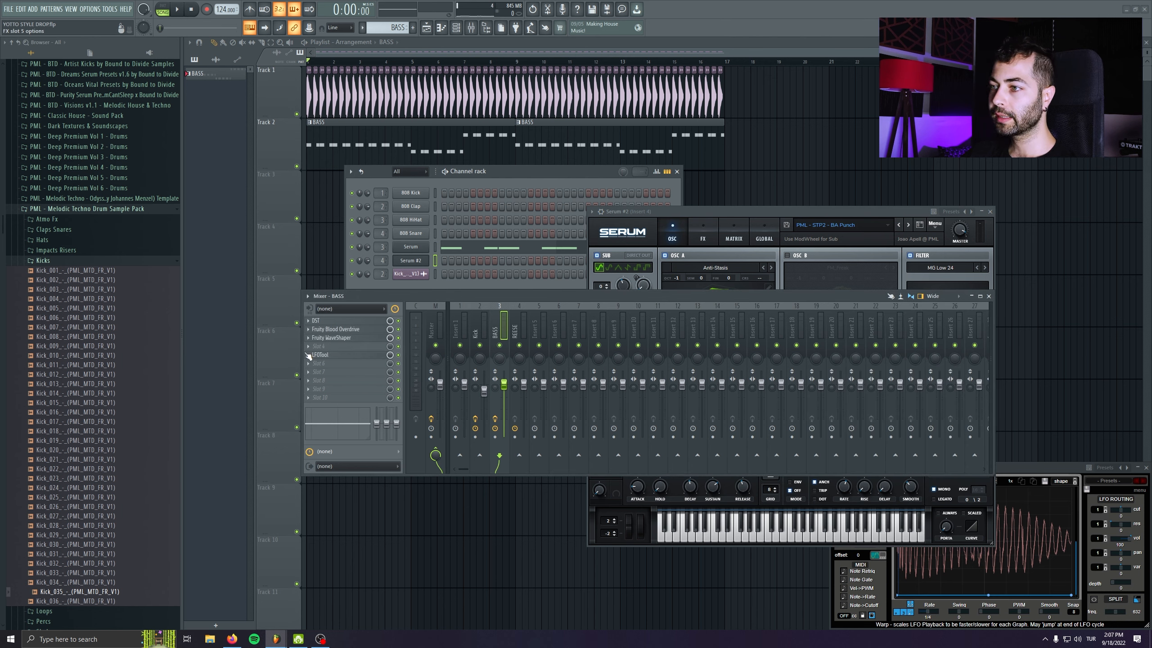
Step: Copy LFOTool from the BASS mixer track to the sixth slot of the REESE track and close its window
left_click(307, 356)
left_click_drag(336, 407, 517, 323)
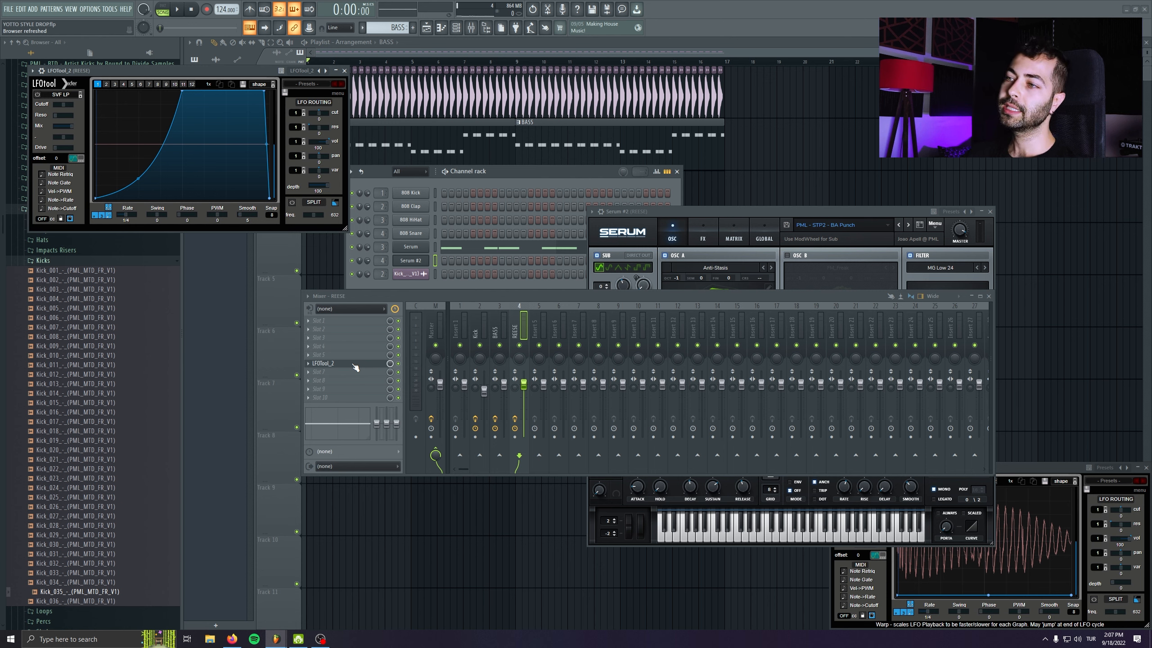
left_click_drag(834, 209, 826, 160)
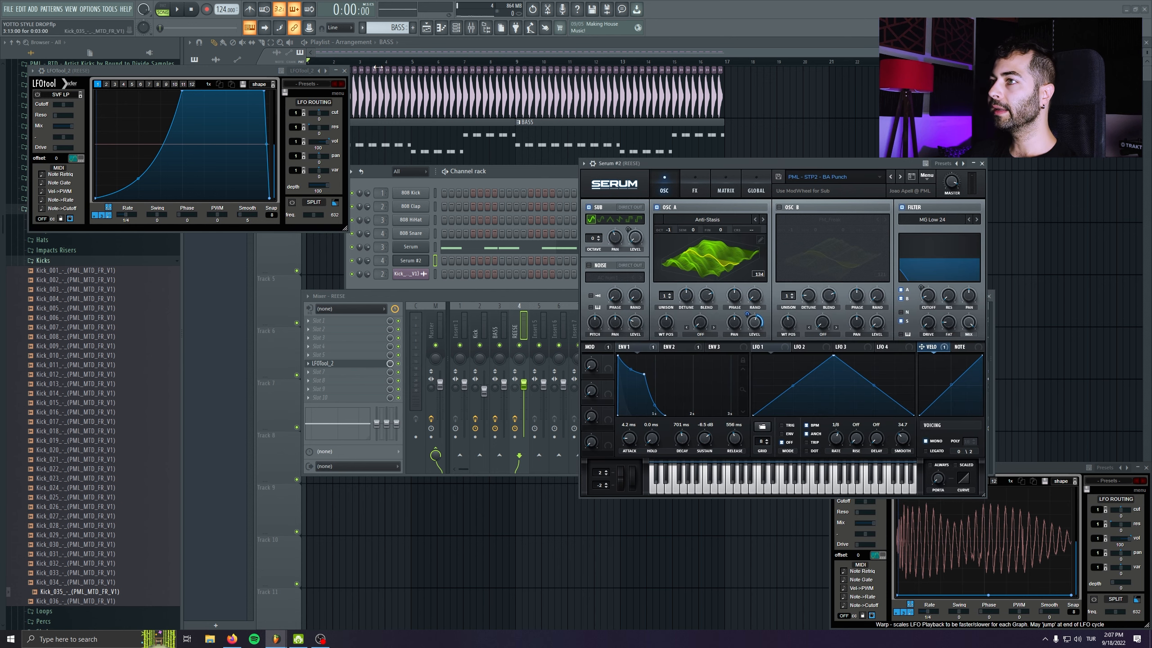
left_click(345, 70)
Step: Reset the cloned Serum to its Init preset and set oscillator A's unison to 4 voices
left_click(927, 177)
left_click(957, 229)
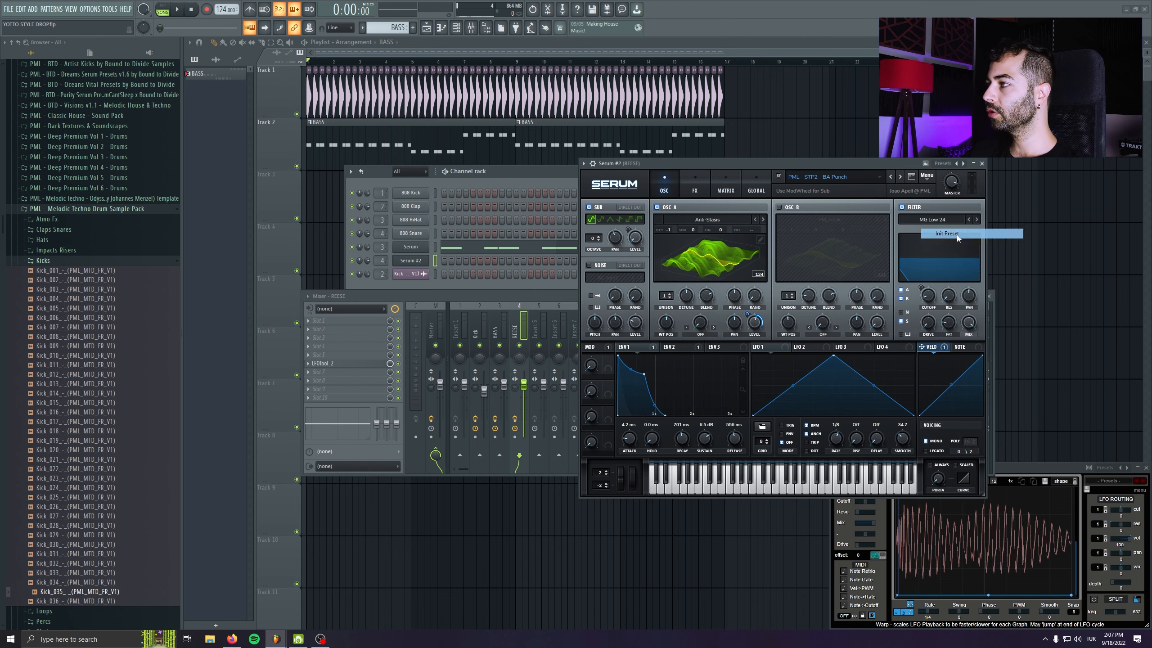
left_click_drag(815, 165, 668, 162)
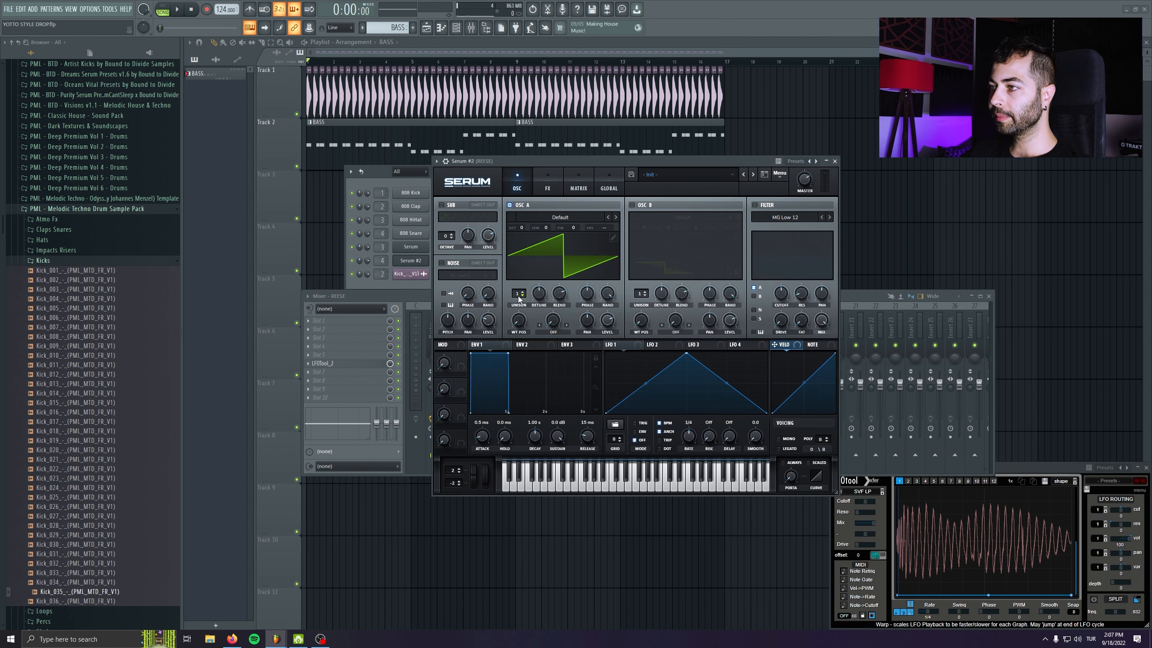
left_click_drag(519, 298, 521, 281)
Step: Mute the original Serum channel and open the piano roll of Serum #2
left_click_drag(540, 163, 617, 145)
right_click(423, 261)
left_click(352, 248)
right_click(424, 260)
left_click(475, 259)
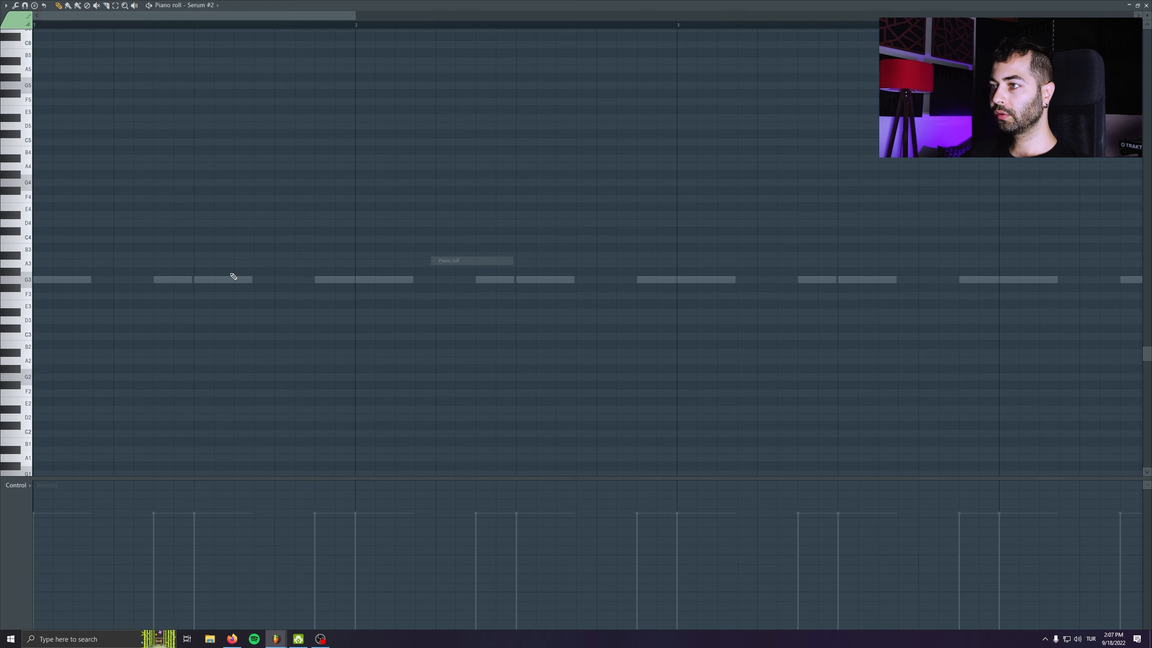
Step: Draw sustained notes for Serum #2: G3 across bars 1 to 4, F3 across bars 5 and 6, and A#3 across bars 7 and 8
left_click(36, 280)
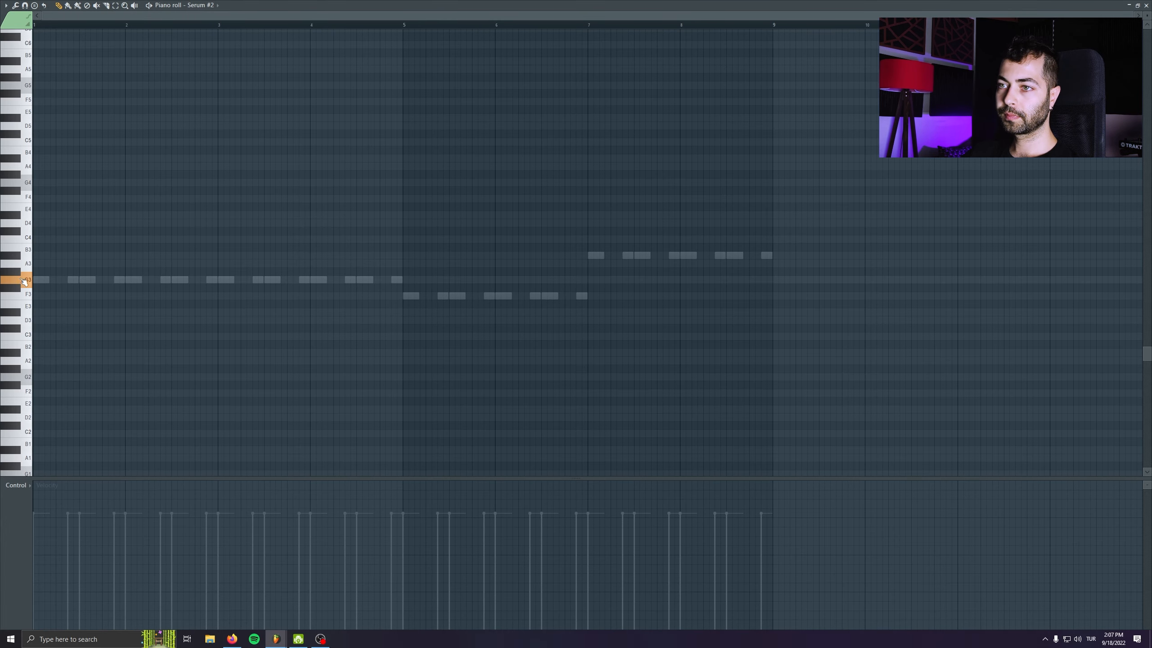
left_click_drag(42, 280, 456, 287)
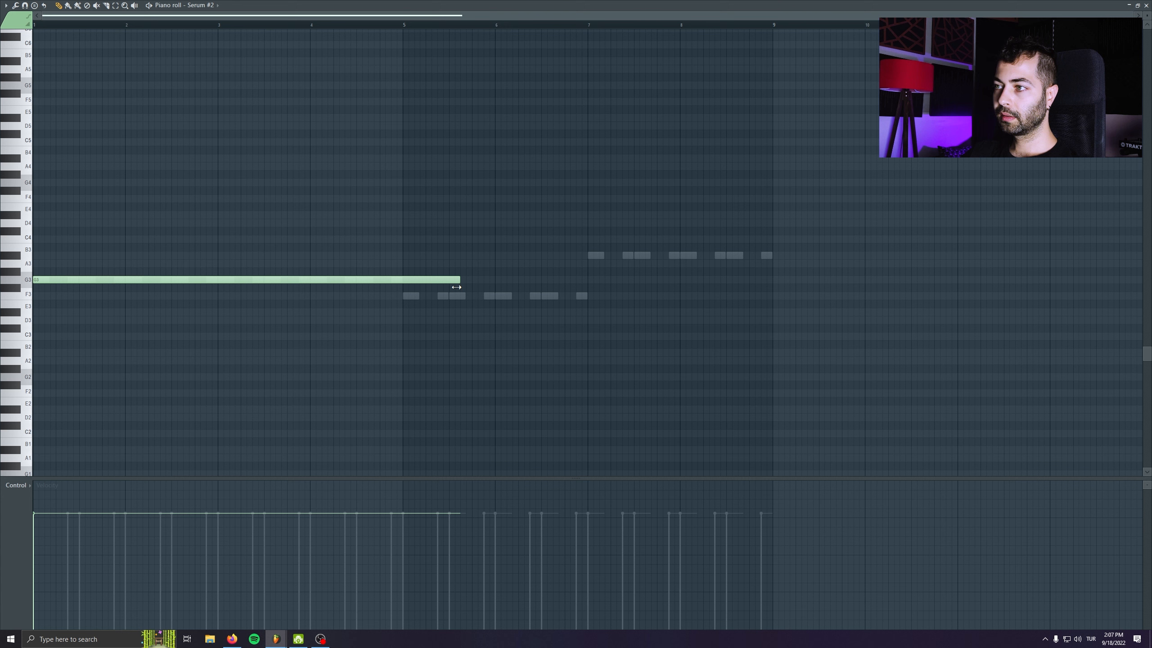
left_click(408, 296)
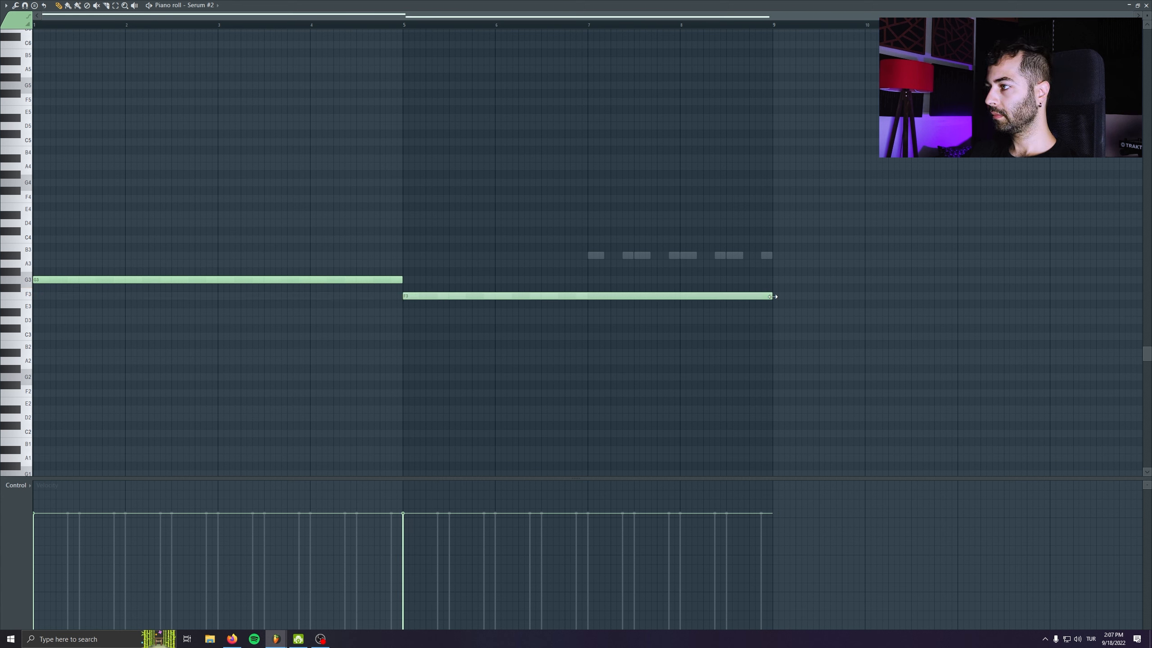
left_click(588, 256)
key("F7")
Step: Raise oscillator A's unison voices and set its detune to 0.15 while the arrangement plays
key("space")
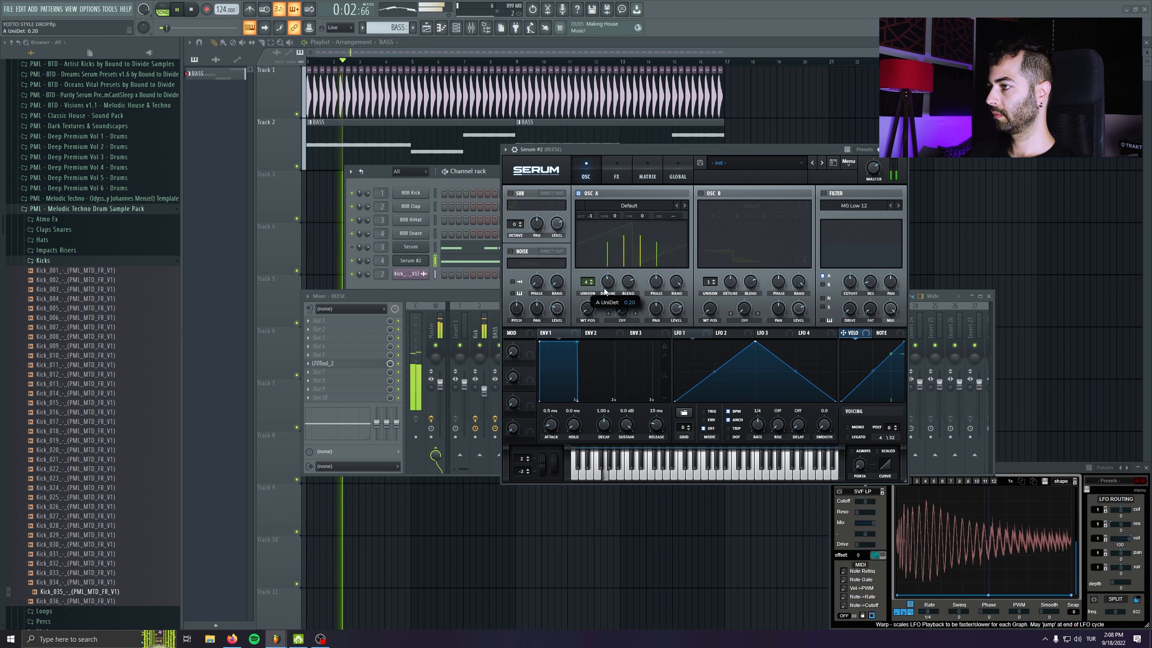
left_click_drag(588, 282, 590, 252)
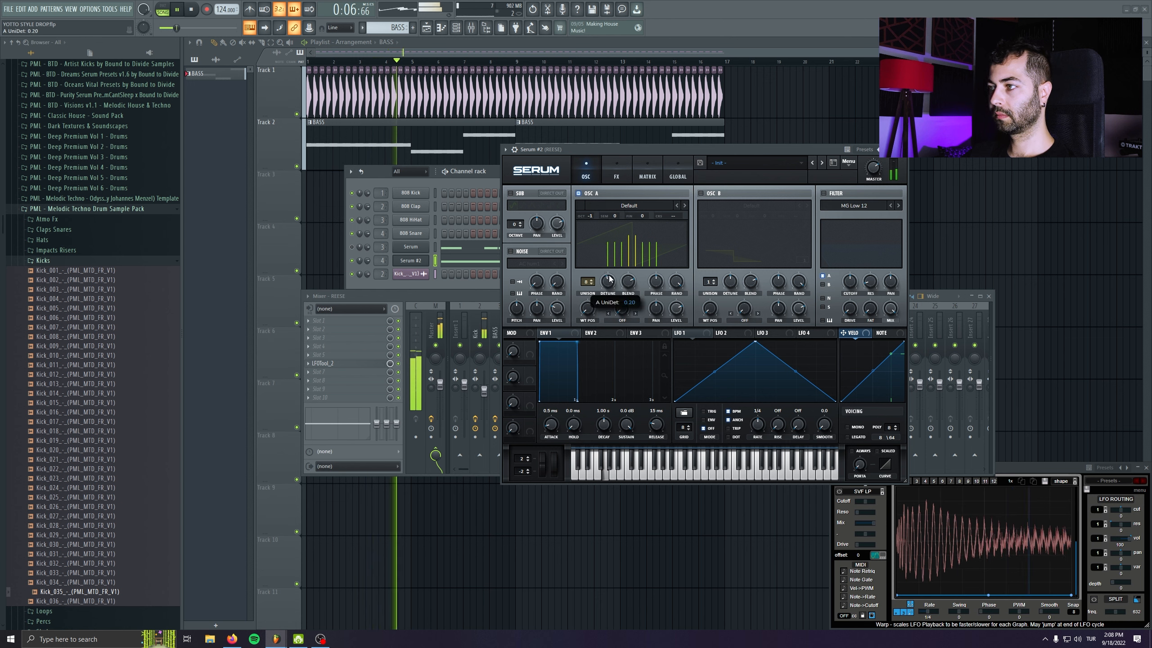
mouse_move(587, 282)
left_mouse_down()
mouse_move(586, 299)
mouse_move(588, 279)
left_mouse_up()
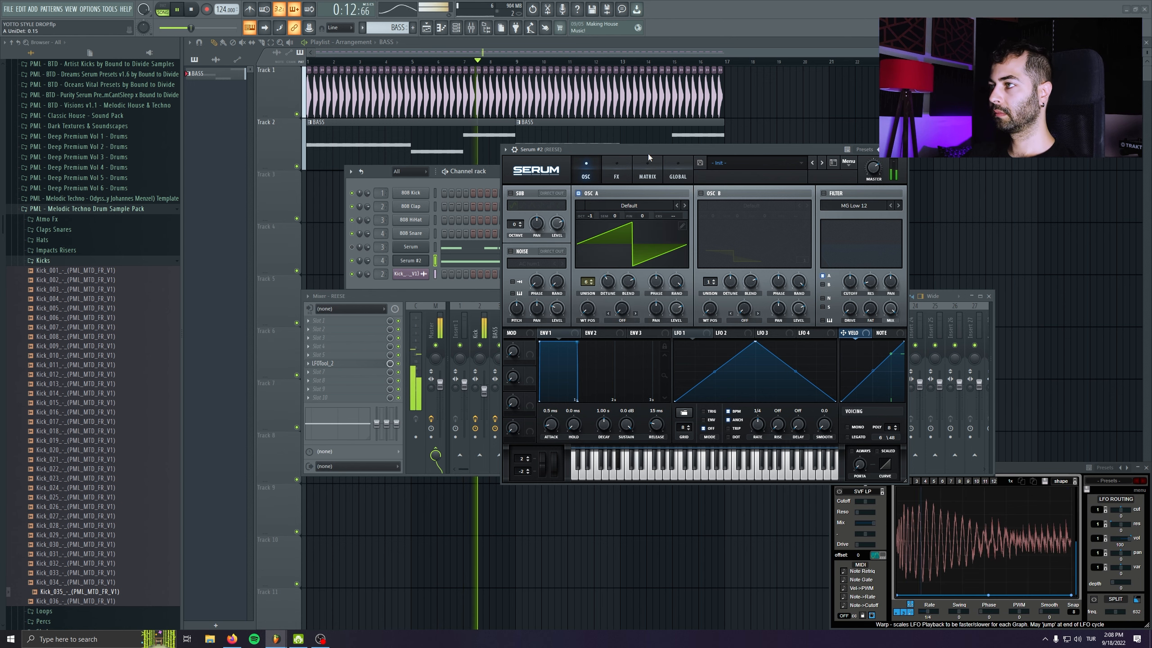
Step: Enable SoftClip distortion in Serum #2's effects, with drive at 63% and mix at 27%
left_click_drag(648, 153, 490, 203)
left_click(467, 222)
key("space")
left_click(364, 258)
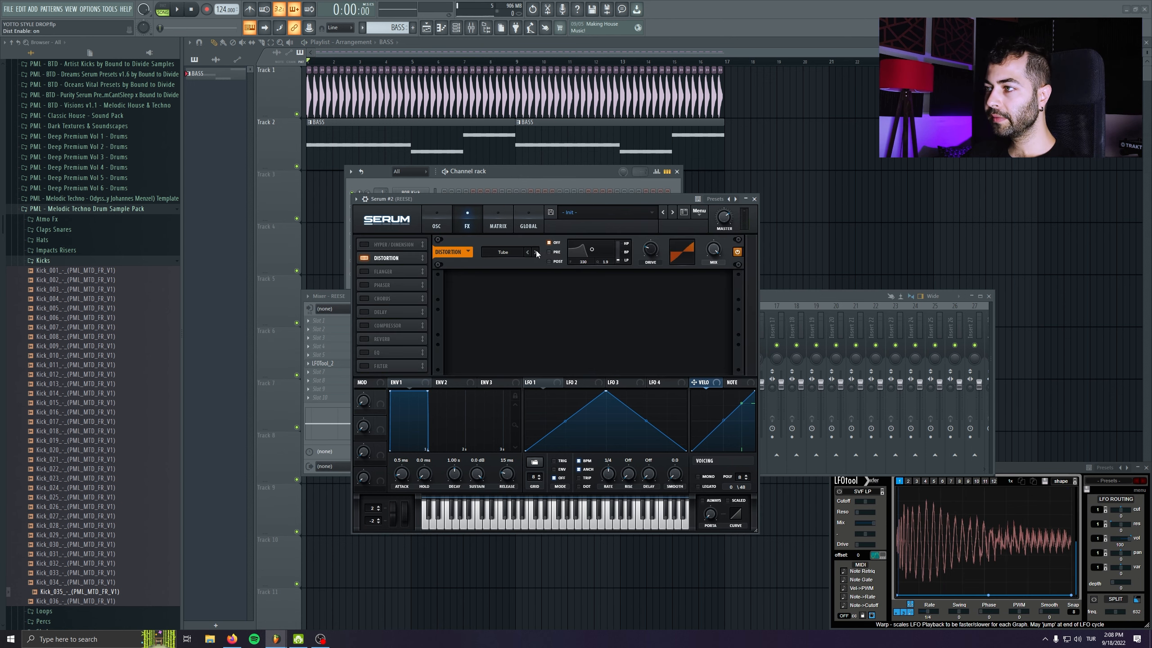
left_click(528, 252)
key("space")
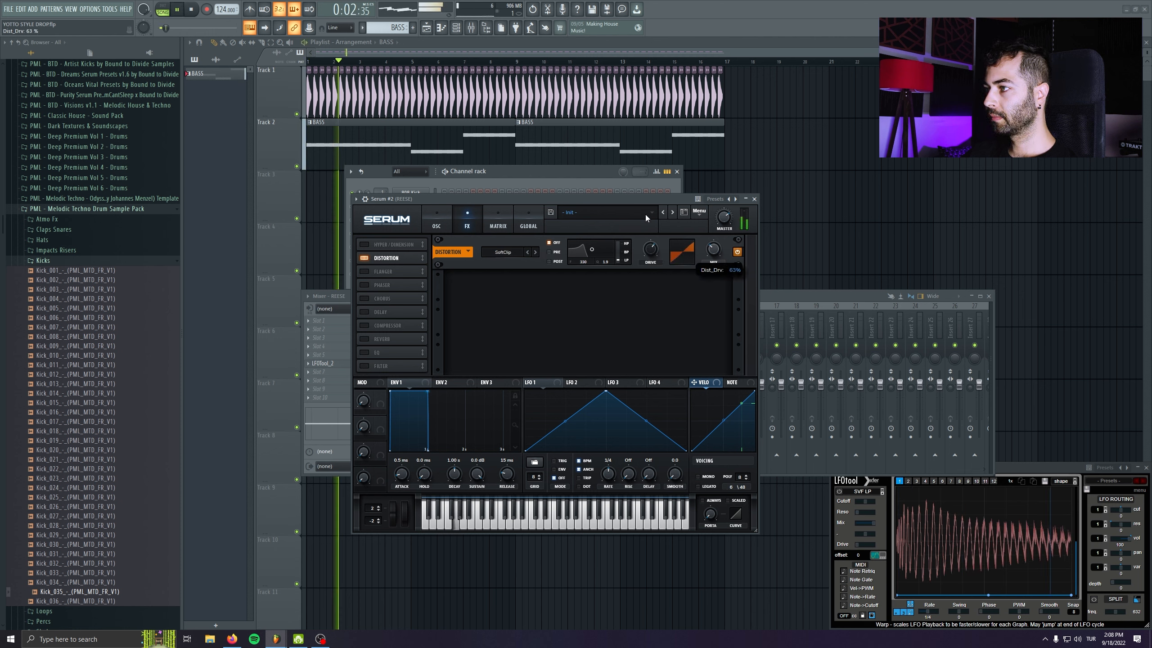
left_click_drag(646, 194, 649, 219)
left_click_drag(713, 245, 715, 256)
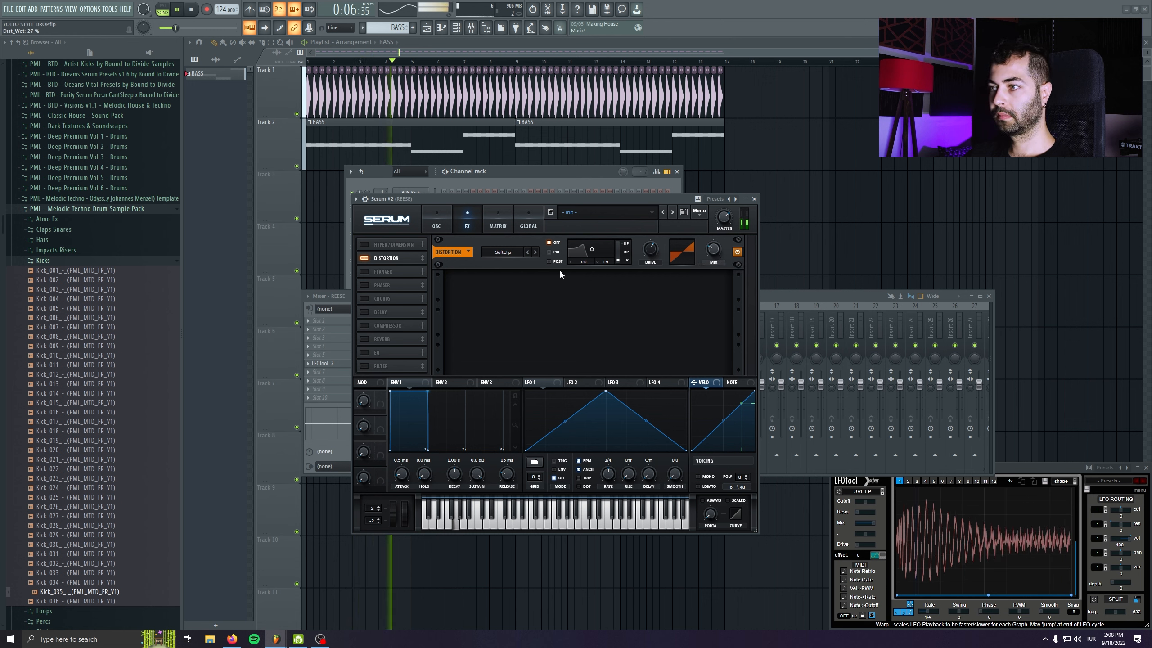
Step: Enable the Hyper/Dimension effect and set the Hyper mix to 15% while auditioning the reese
left_click(369, 245)
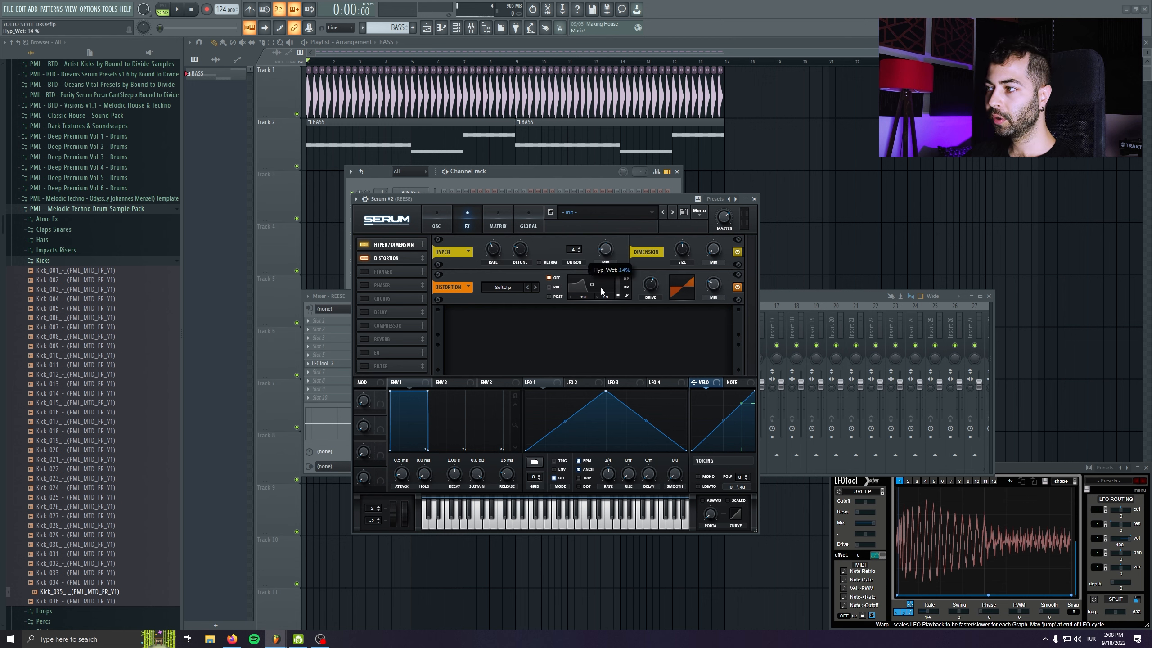
key("space")
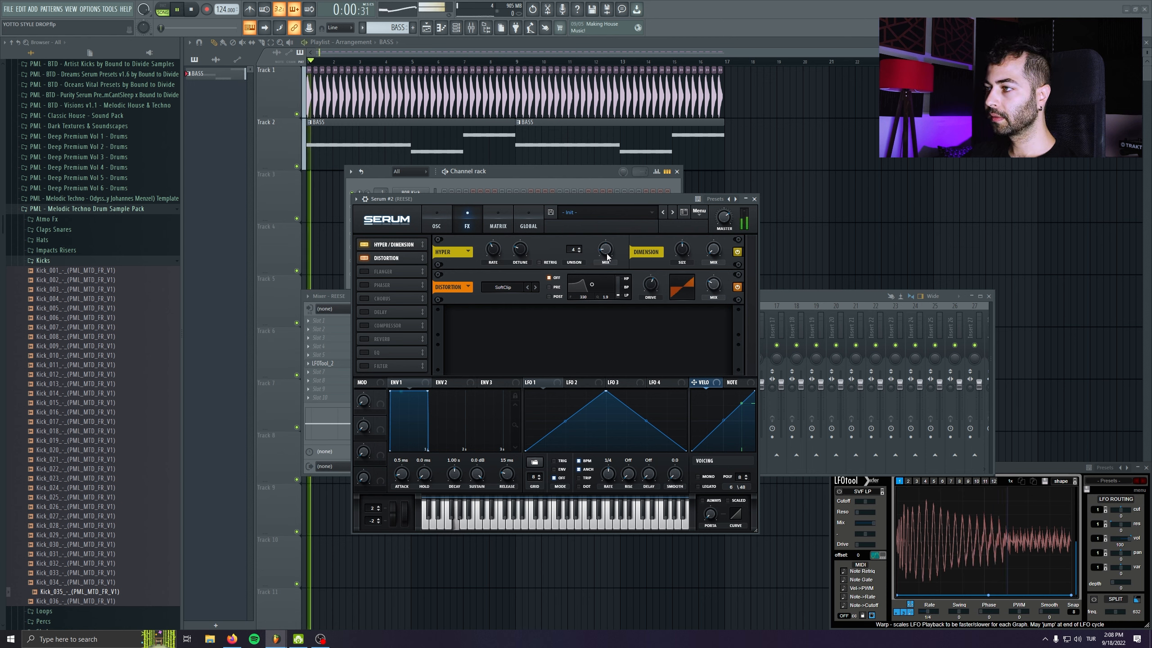
mouse_move(606, 256)
left_mouse_down()
mouse_move(606, 231)
mouse_move(601, 250)
left_mouse_up()
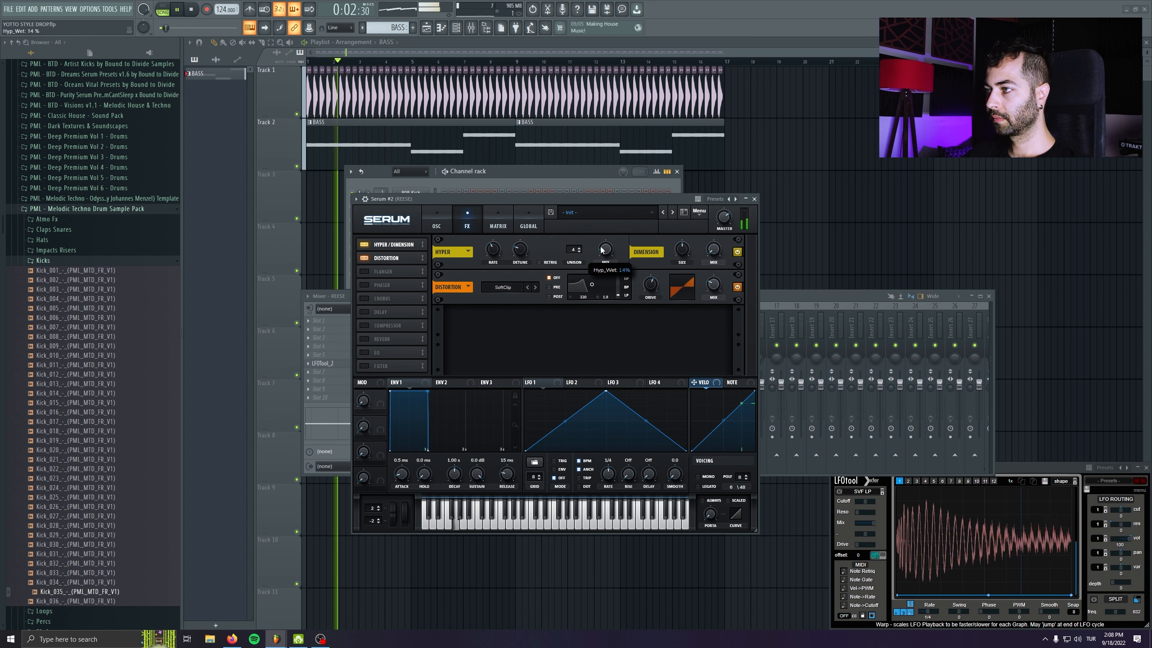
key("space")
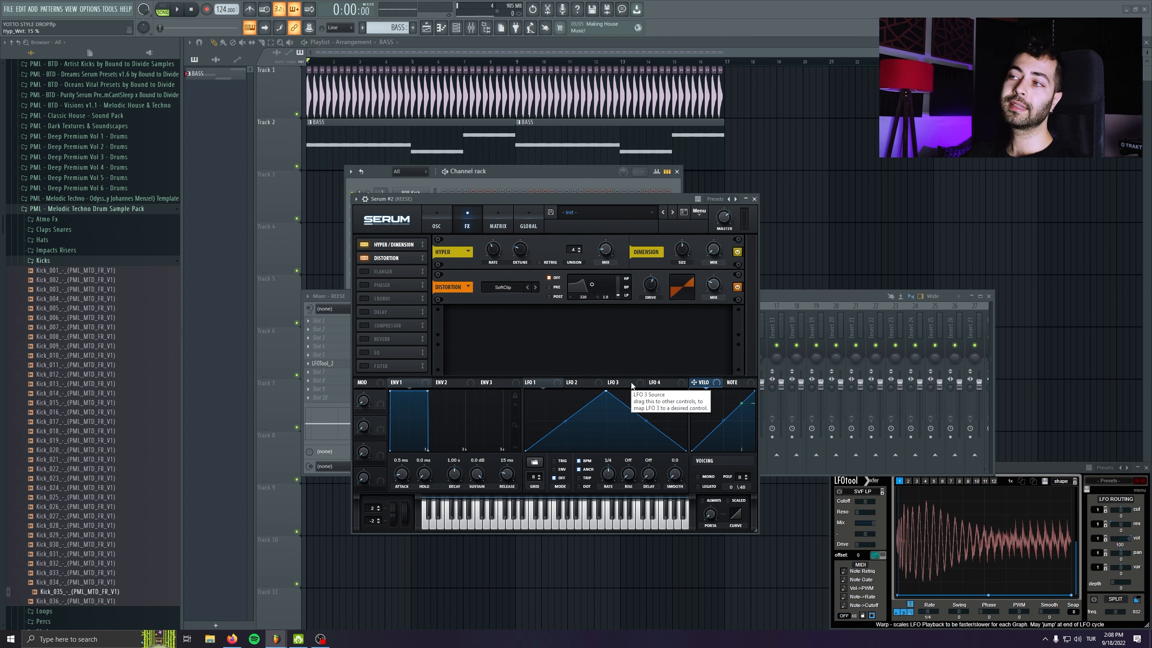
Step: Enable Serum #2's filter on oscillator A as MG Low 24 and set the cutoff to 880 Hz while the arrangement plays
left_click(435, 230)
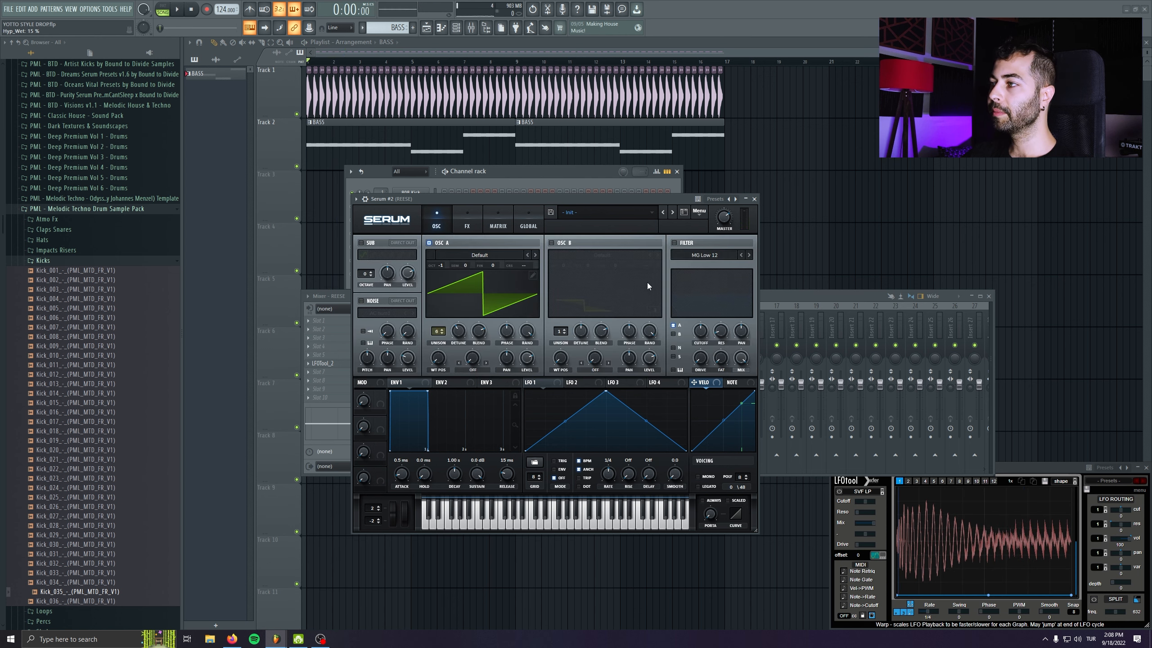
left_click(683, 256)
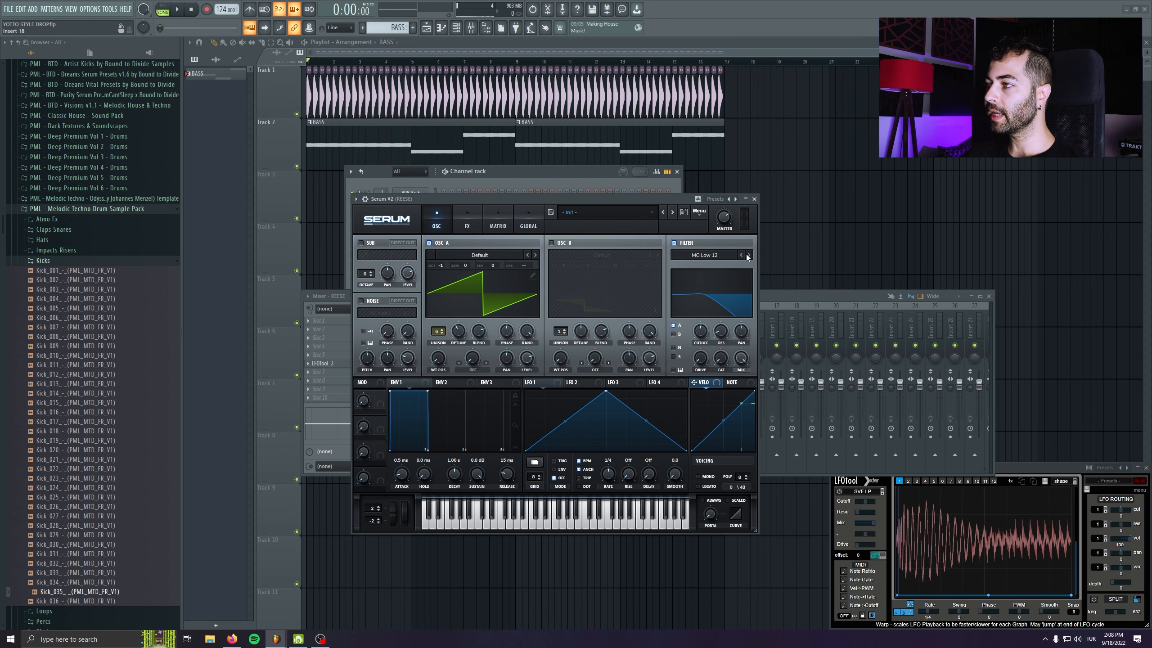
left_click_drag(498, 199, 575, 192)
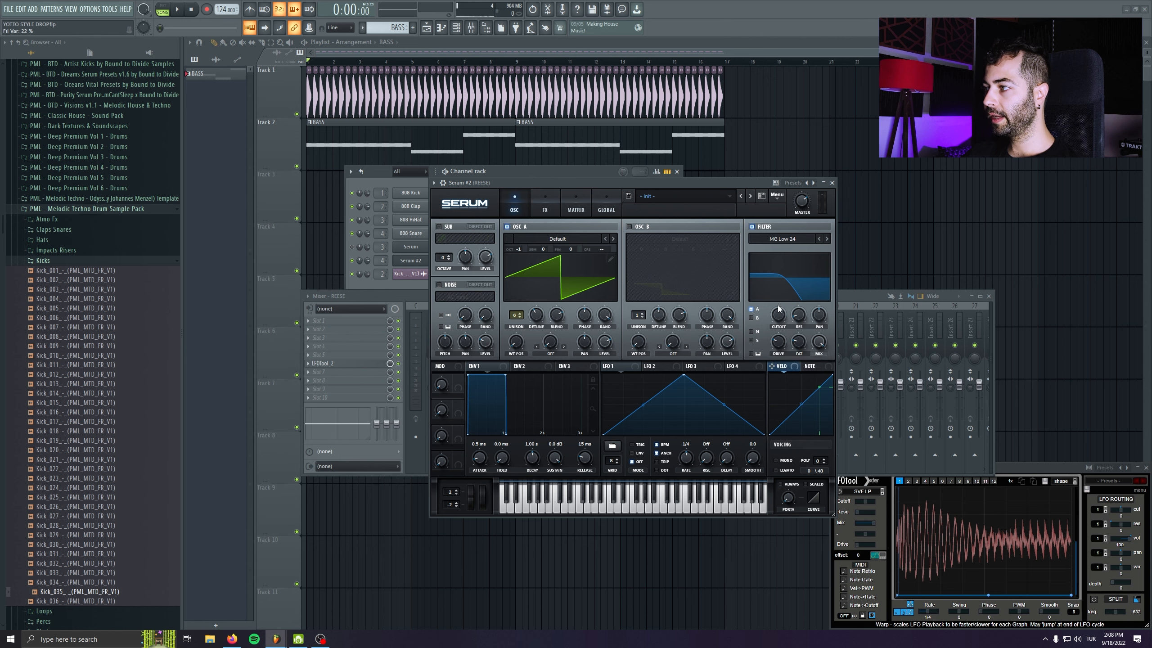
key("space")
left_click_drag(779, 309, 776, 305)
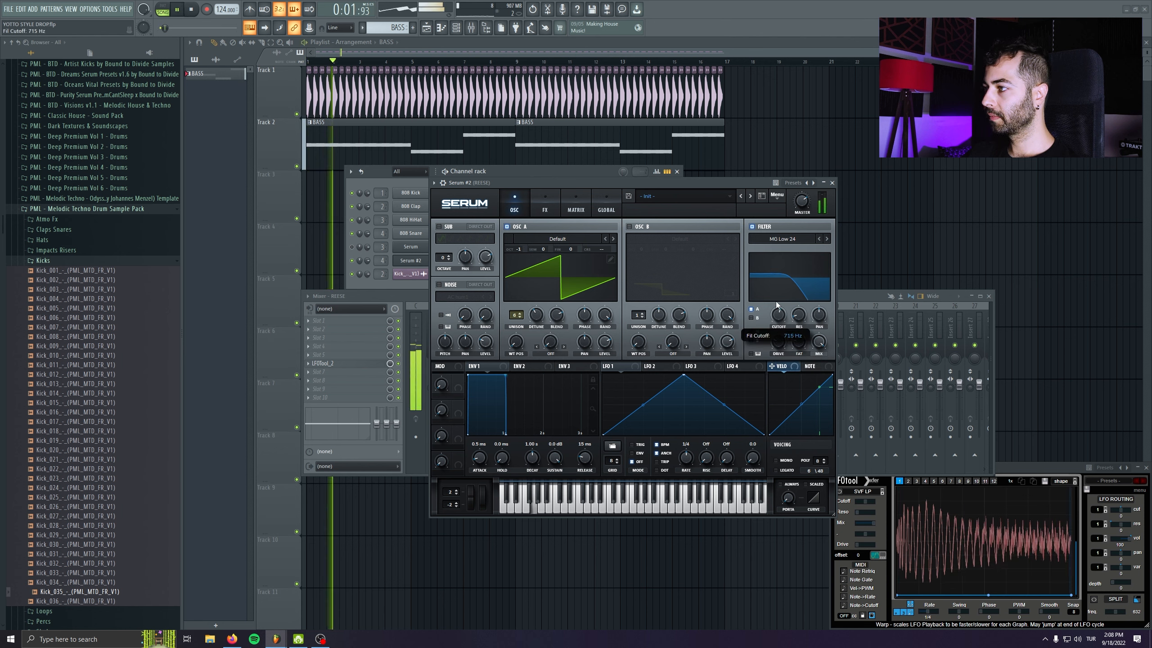
left_click_drag(779, 319, 779, 316)
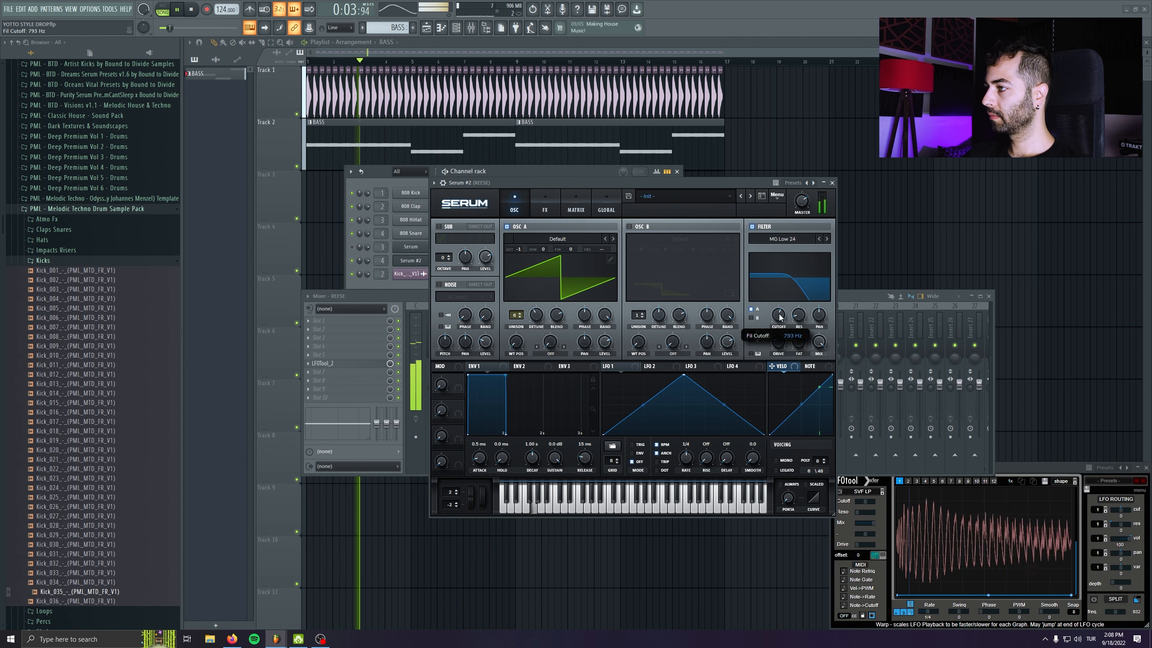
scroll(779, 316, "up", 2)
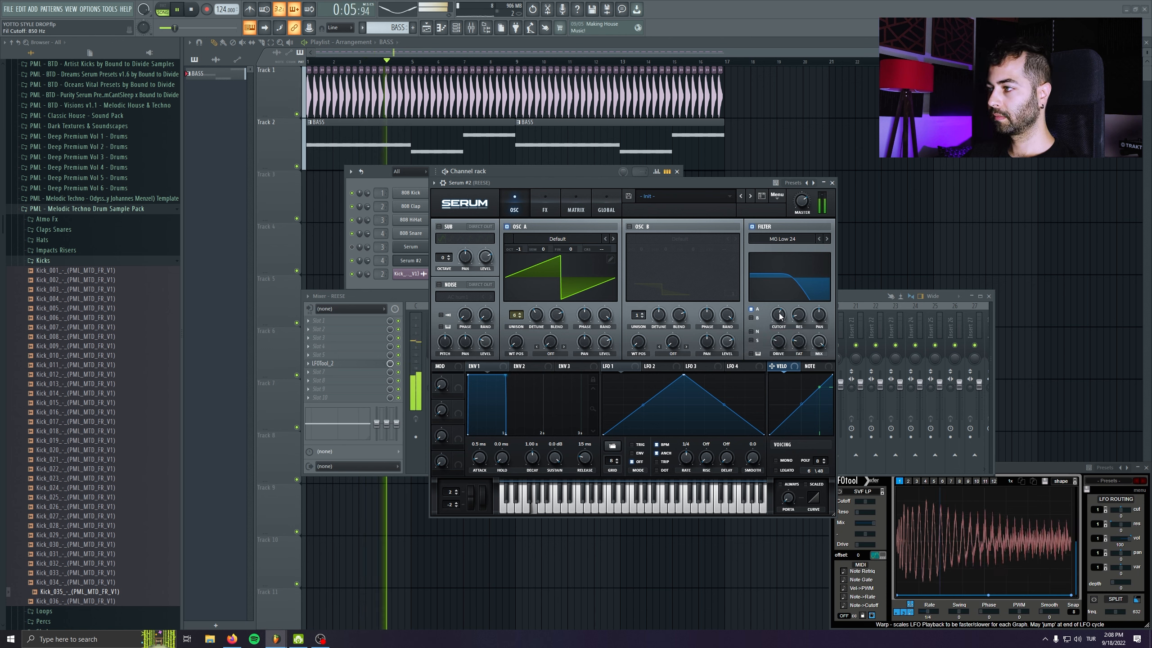
scroll(778, 316, "up", 1)
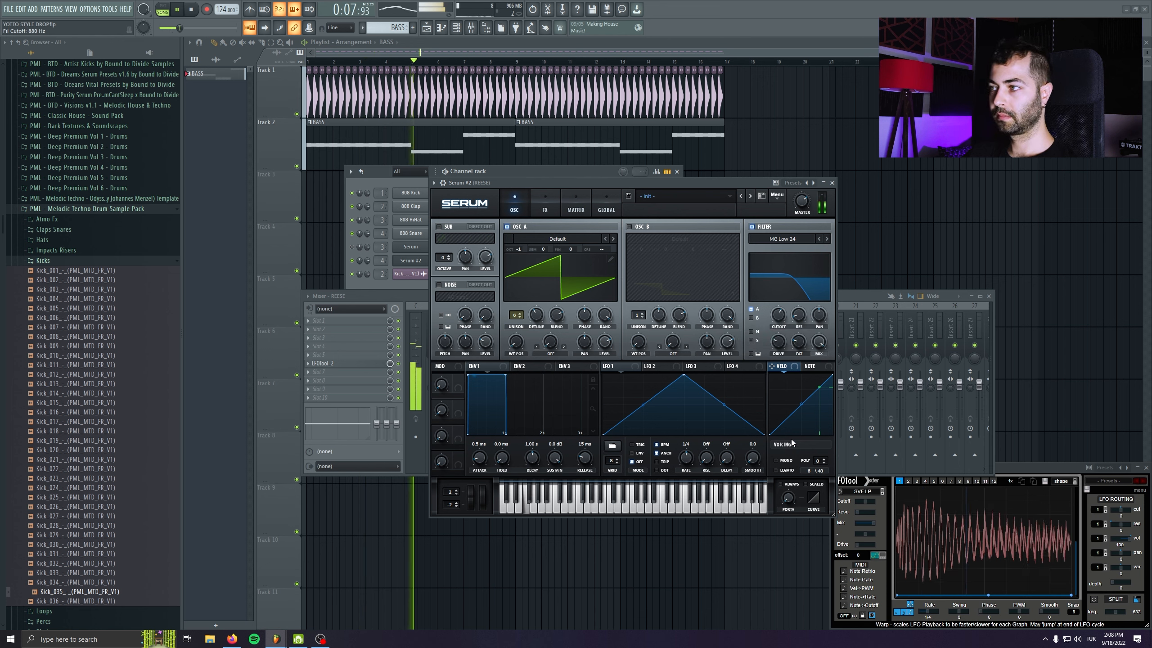
Step: Turn on Mono and Legato voicing for Serum #2 and audition the sustained reese notes
key("space")
left_click(775, 460)
left_click(775, 471)
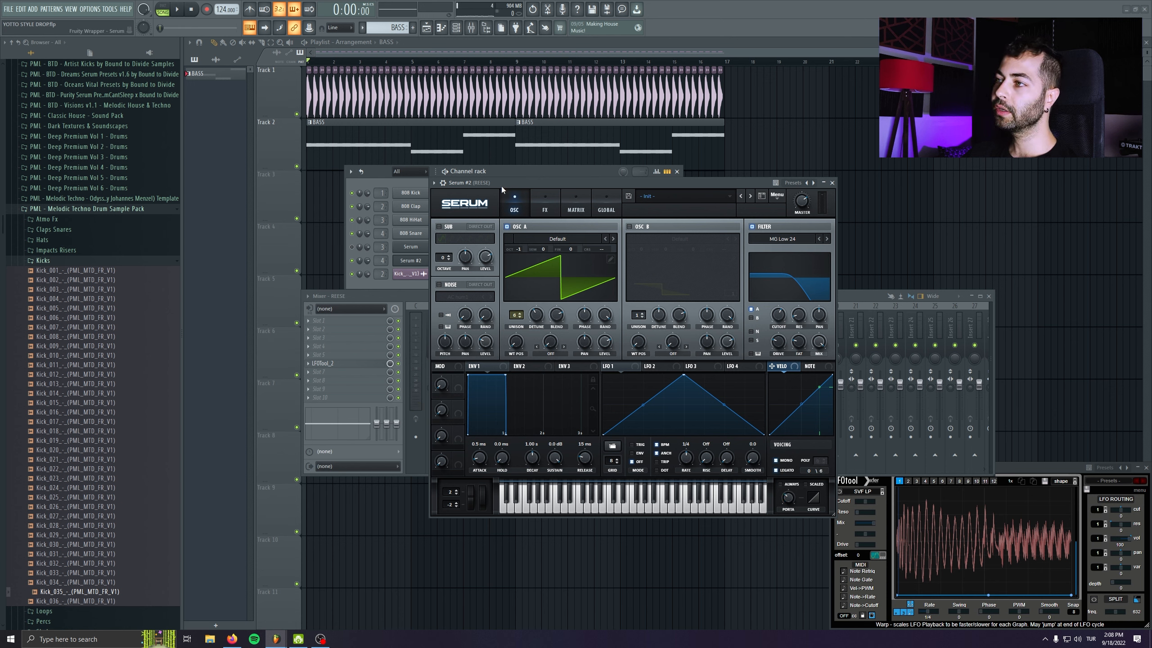
left_click_drag(501, 185, 505, 313)
key("space")
left_click(509, 259)
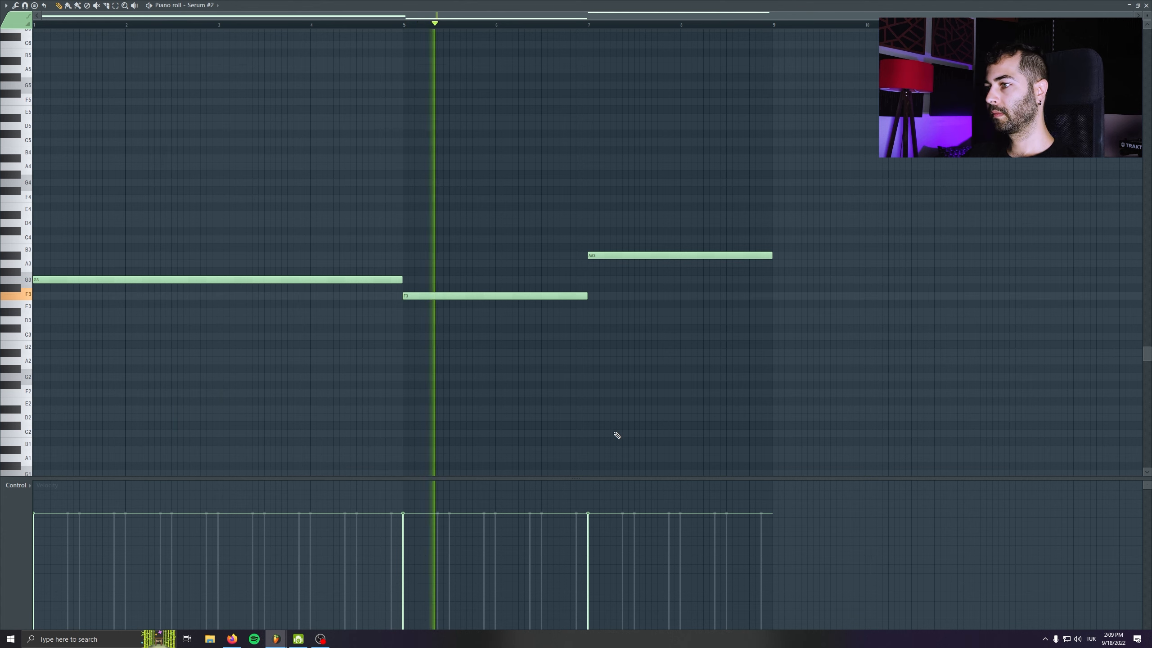
key("Escape")
left_click_drag(724, 312, 721, 253)
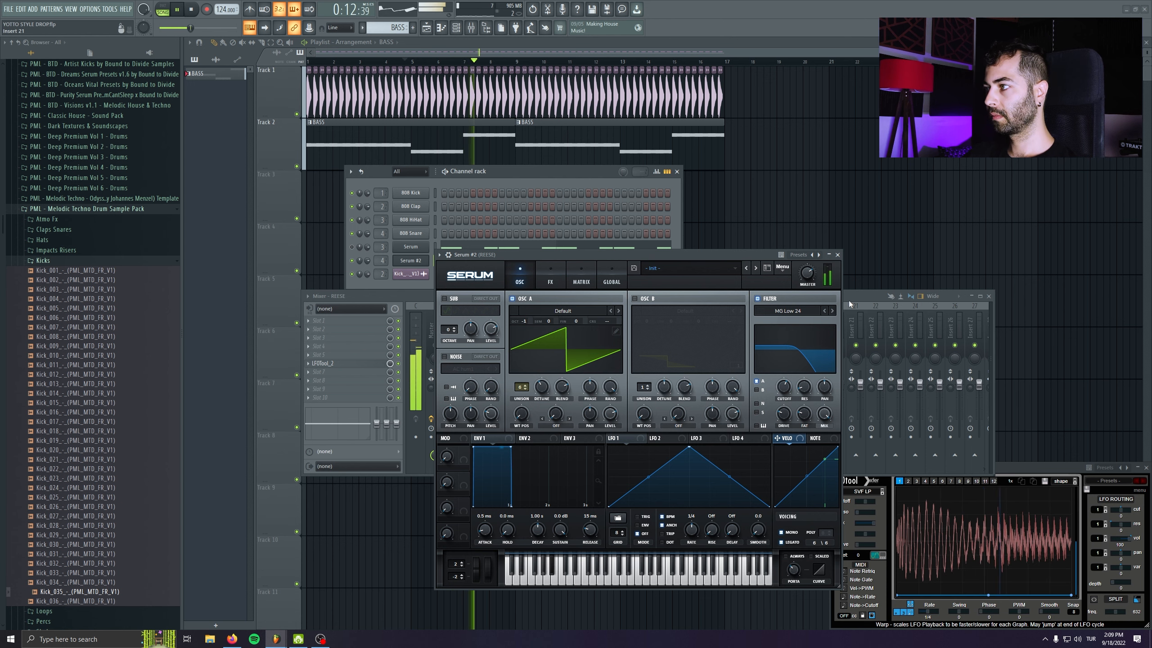
left_click(838, 255)
key("space")
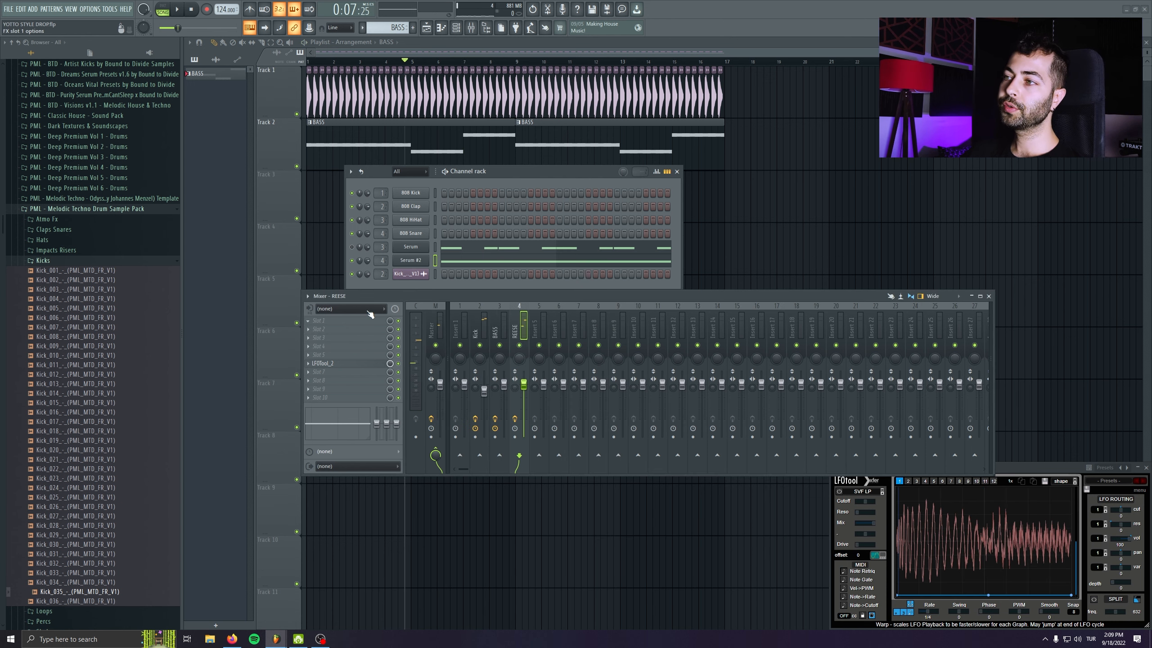
Step: Add FabFilter Pro-Q 3 to the REESE mixer track and low-cut it at about 343 Hz with a 24 dB/oct slope
left_click(369, 320)
left_click(449, 231)
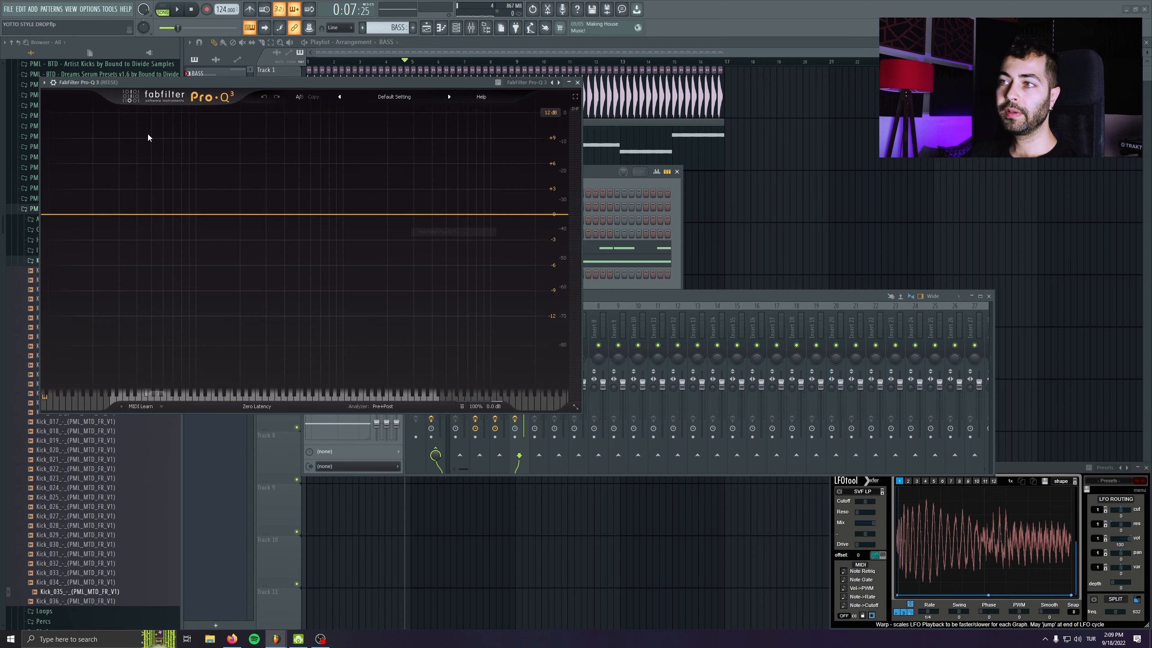
left_click_drag(161, 89, 310, 135)
left_click_drag(231, 266, 400, 266)
key("space")
left_click_drag(401, 307, 424, 294)
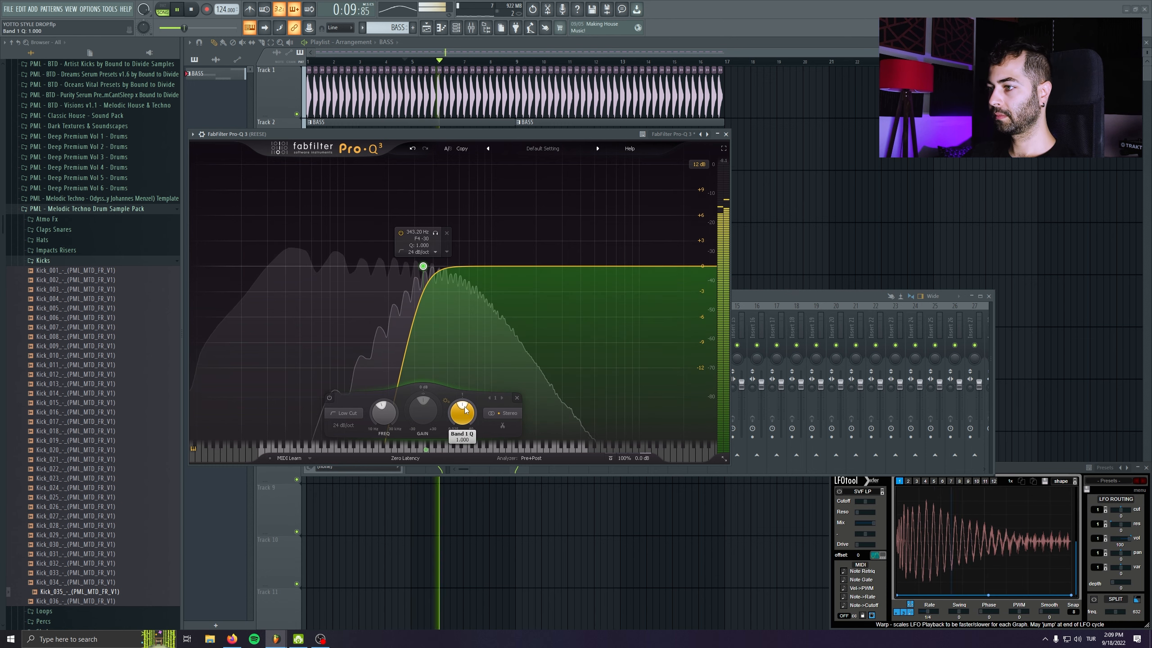
key("Escape")
Step: Load DST ahead of Pro-Q 3 on the REESE mixer track and audition its distortion
scroll(356, 323, "down", 1)
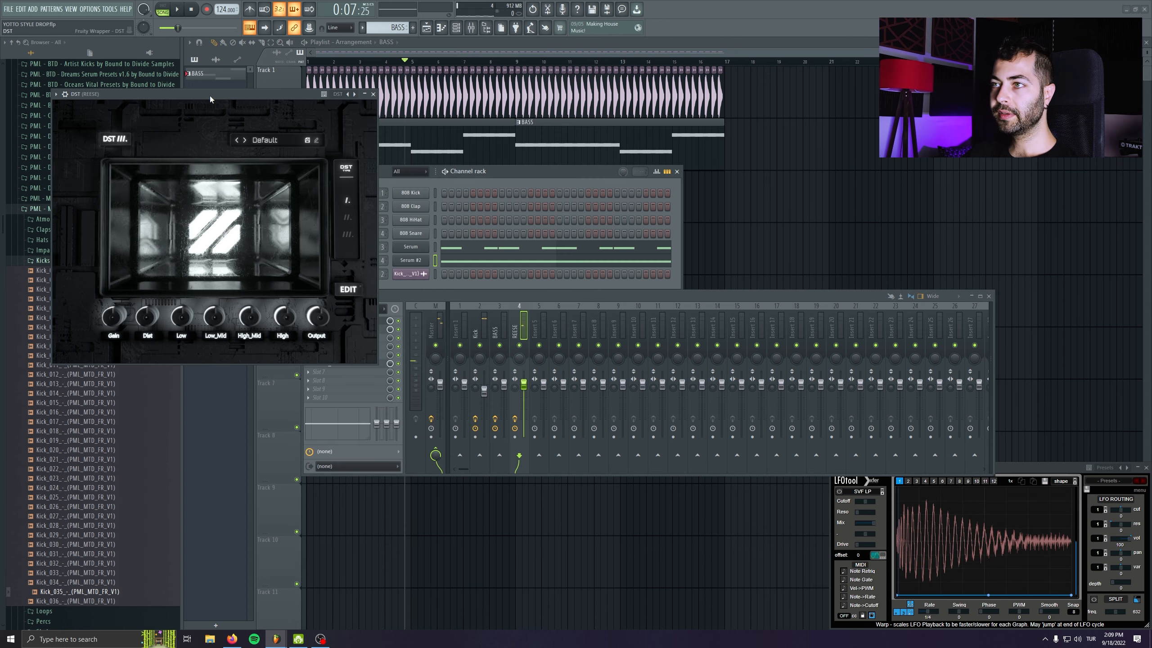
left_click_drag(210, 95, 583, 195)
key("space")
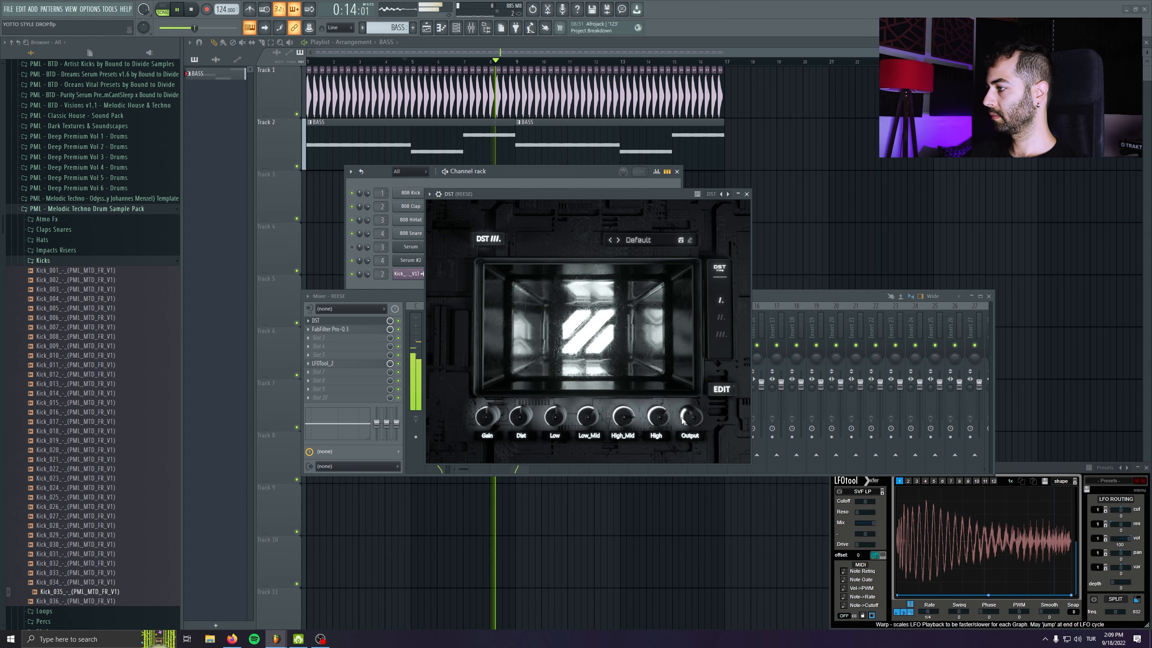
key("Escape")
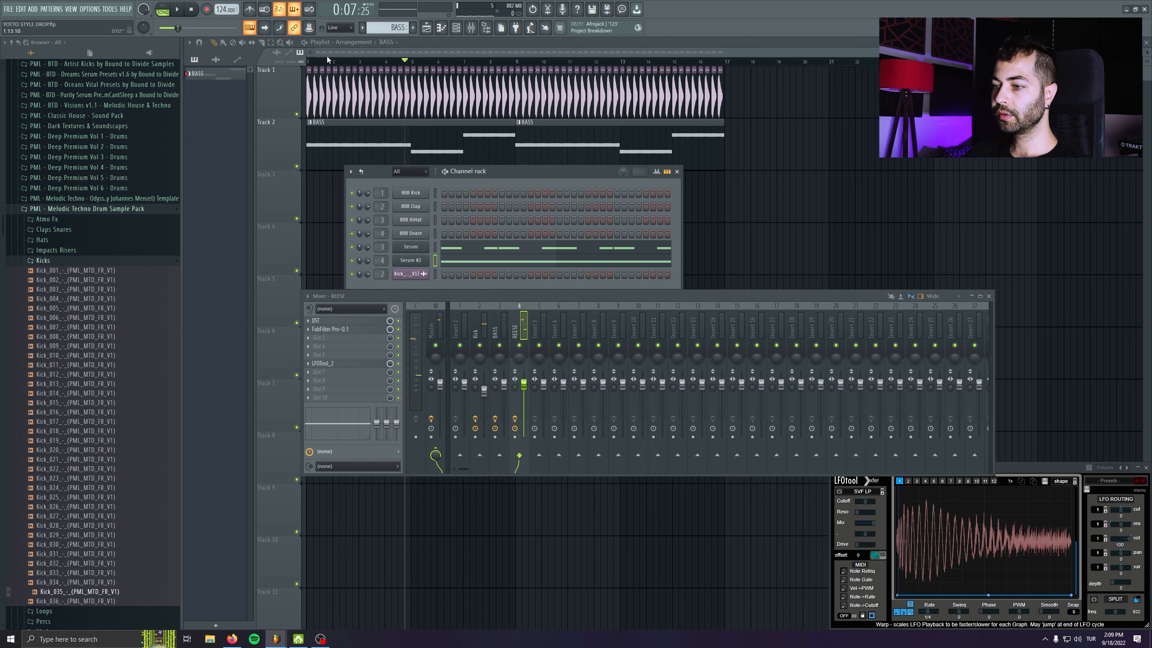
Step: Play the arrangement from the start and lower the REESE mixer fader to 63%
left_click_drag(327, 60, 306, 60)
key("space")
left_click_drag(523, 384, 523, 397)
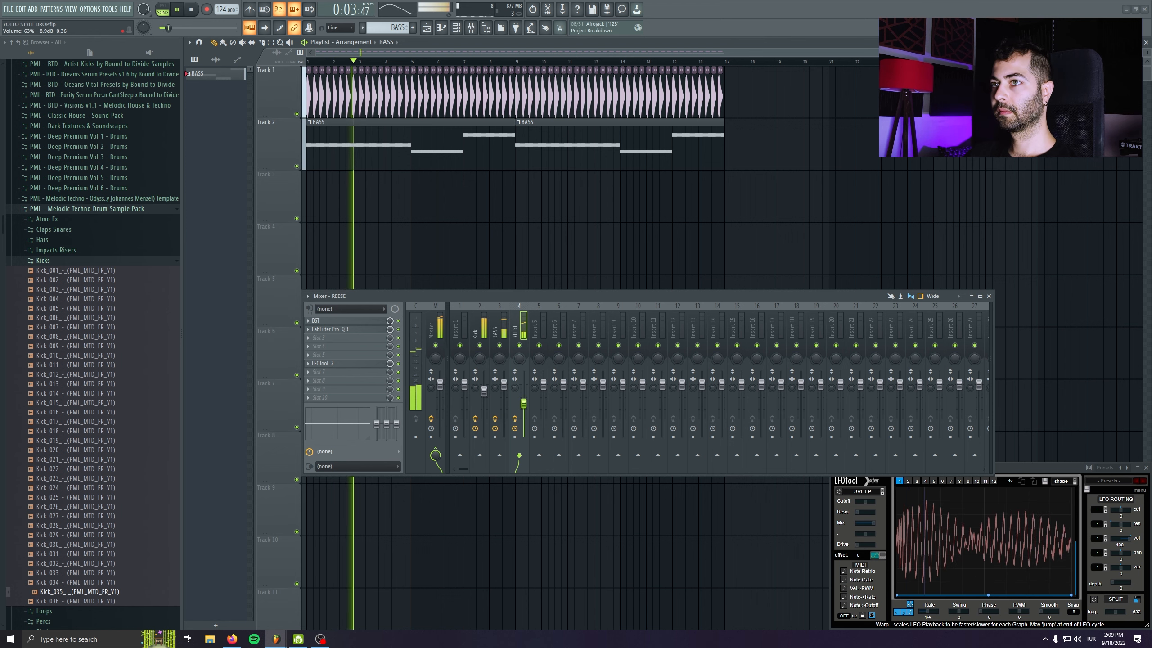
Step: Move the reese's Pro-Q 3 low cut to about 196 Hz and steepen its slope to 96 dB/oct
left_click(349, 329)
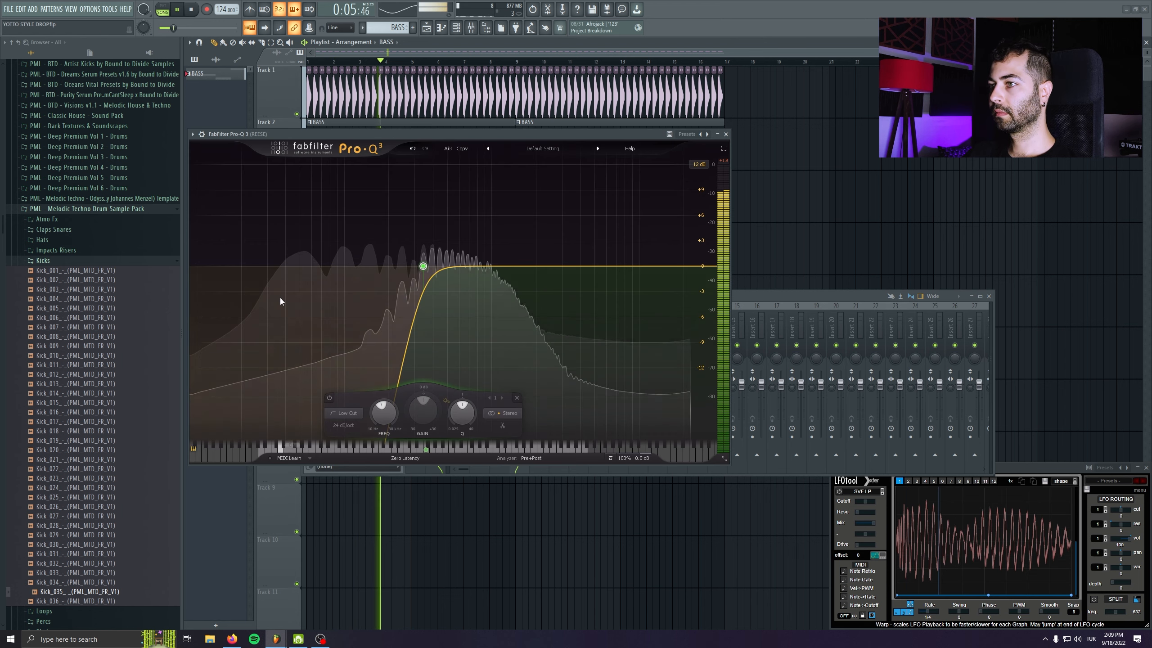
left_click_drag(422, 266, 434, 267)
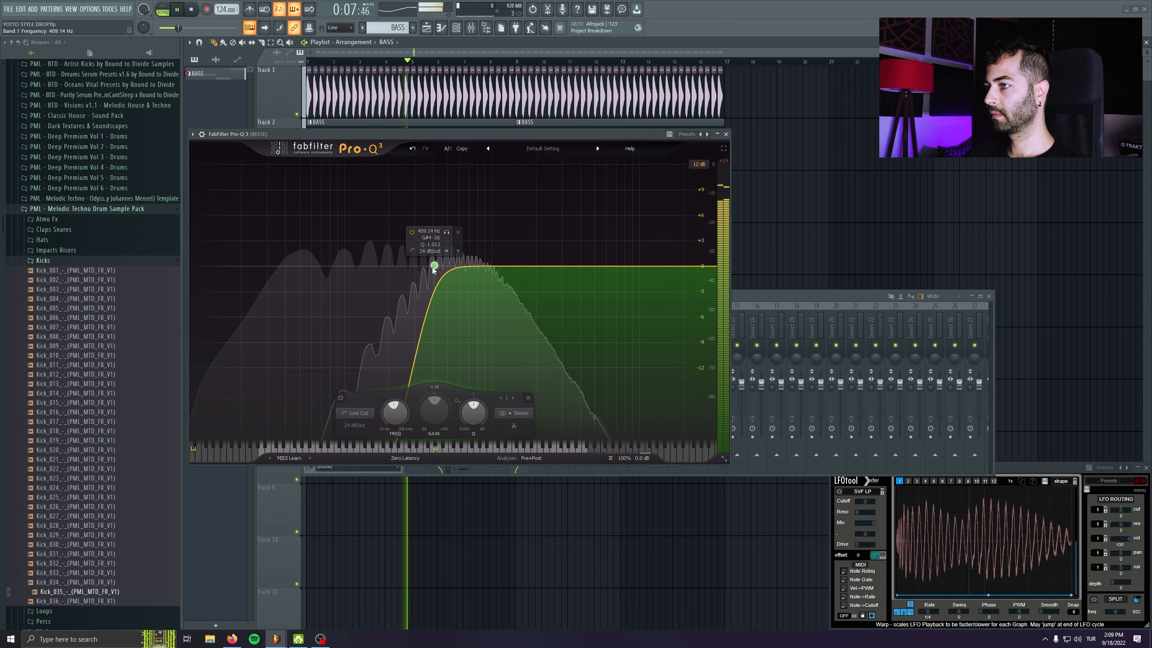
scroll(432, 267, "up", 3)
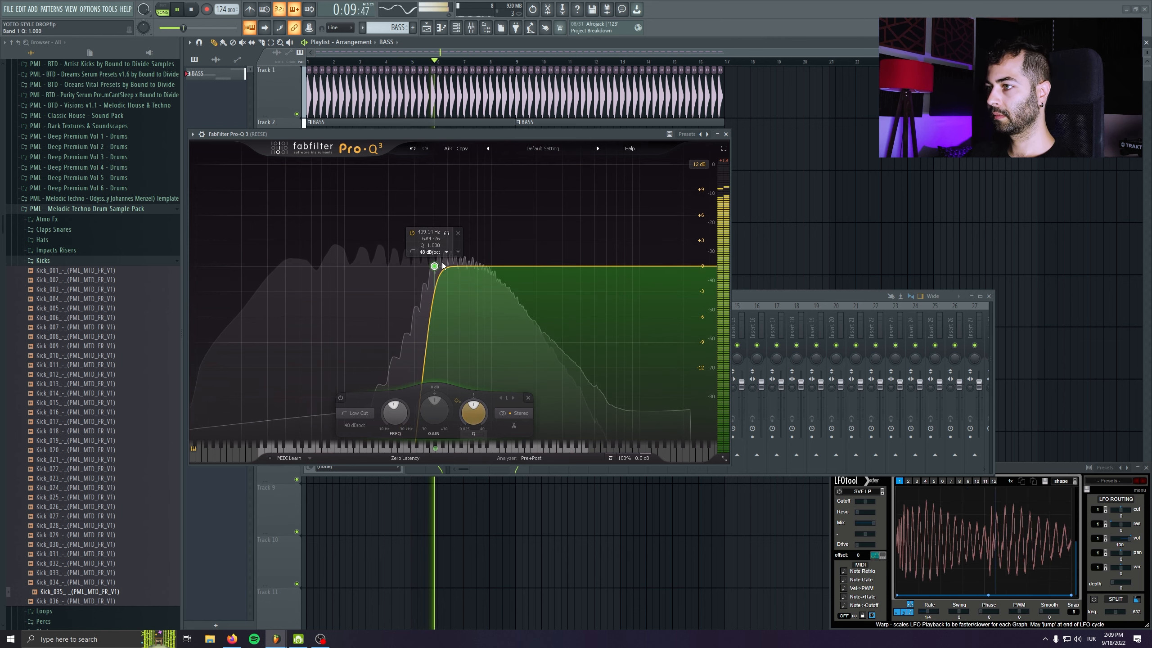
left_click_drag(435, 448, 388, 450)
scroll(388, 267, "up", 2)
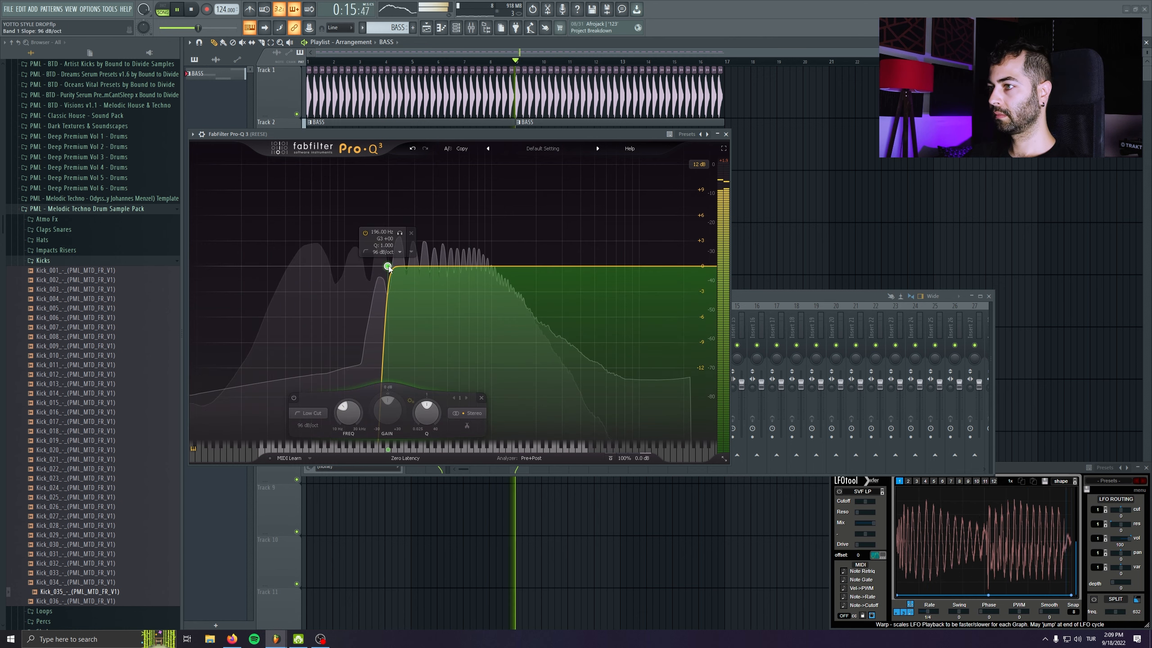
key("Escape")
Step: Lower the REESE fader a little further and pull the BASS fader down slightly to balance the mix
left_click_drag(524, 401, 524, 408)
left_click(728, 231)
right_click(690, 224)
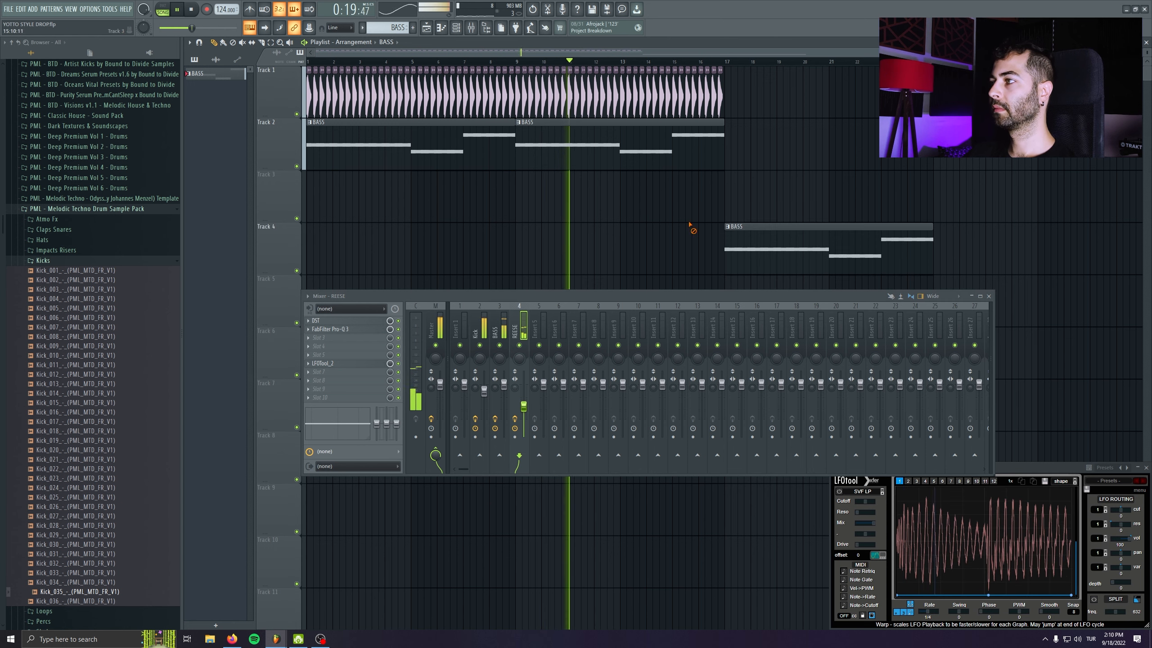
scroll(604, 223, "down", 1)
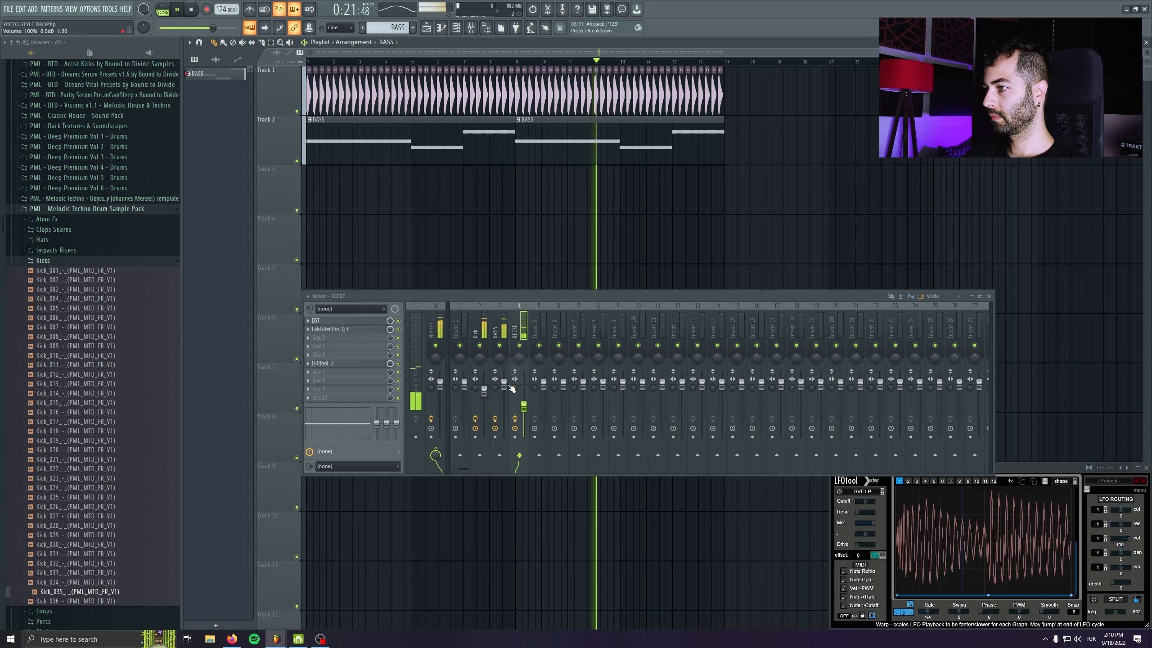
left_click_drag(504, 384, 504, 388)
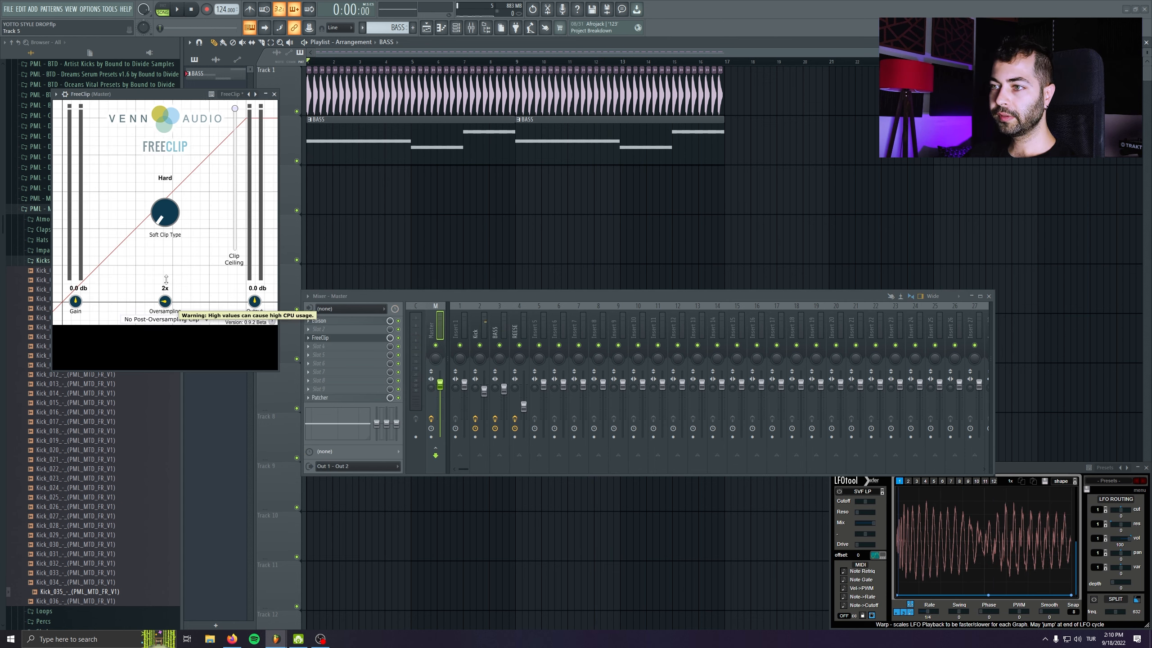
Step: Set FreeClip on the Master to 32x oversampling and 2.1 dB gain, auditioning the kick with BASS and REESE muted
left_click_drag(177, 97, 228, 132)
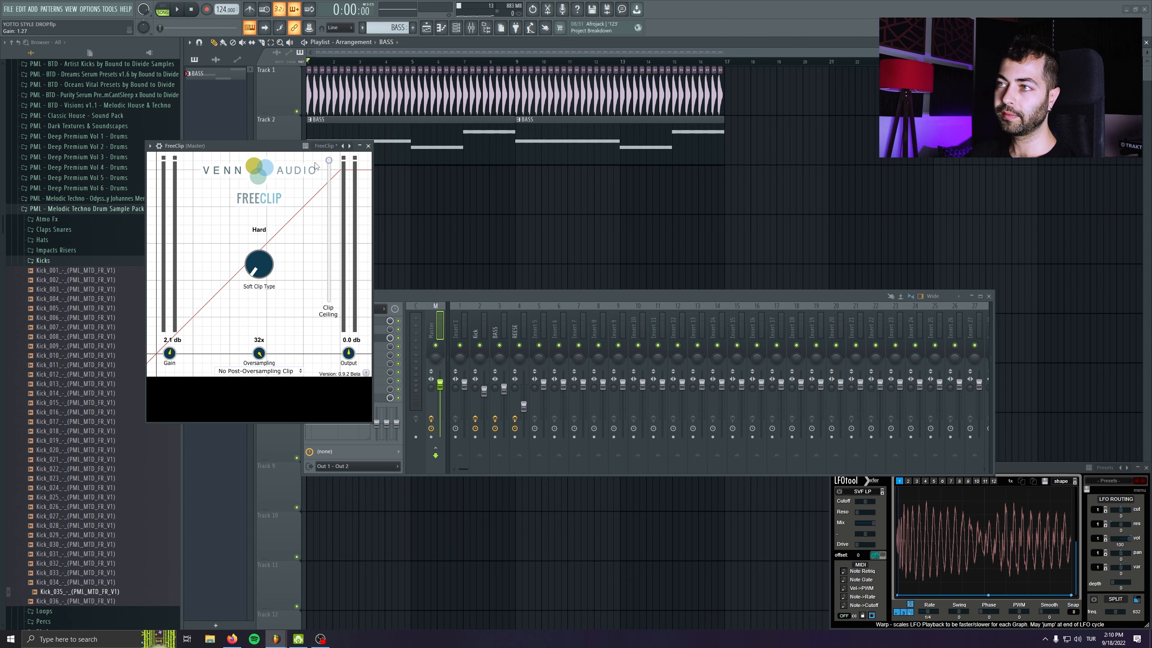
left_click(368, 146)
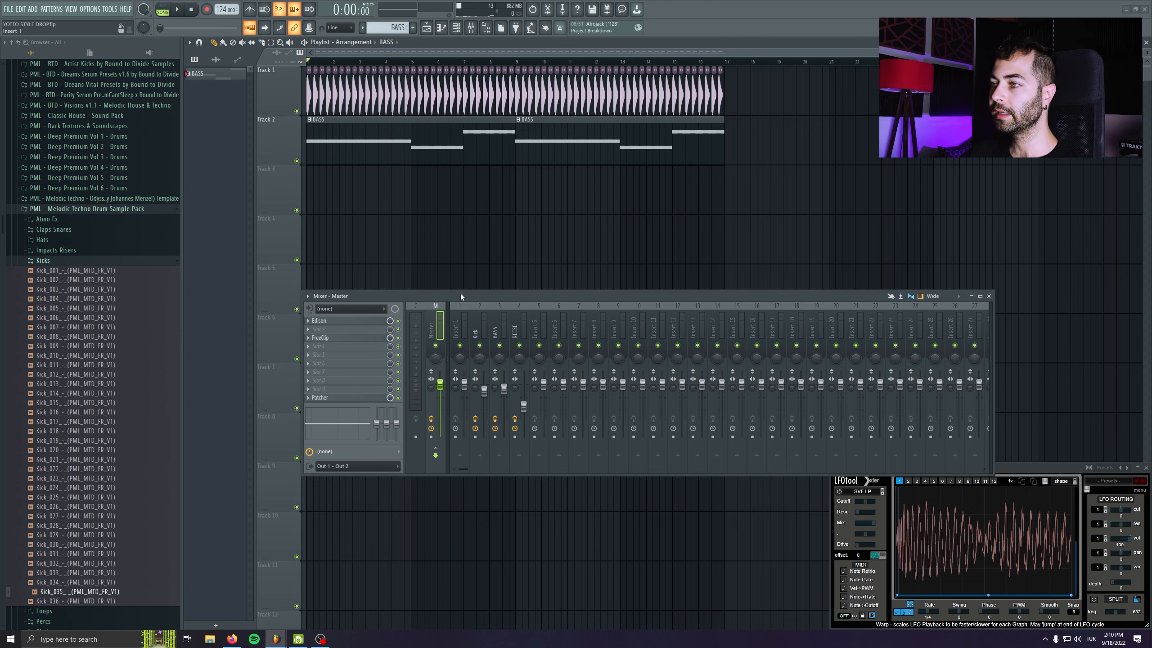
key("space")
left_click(320, 338)
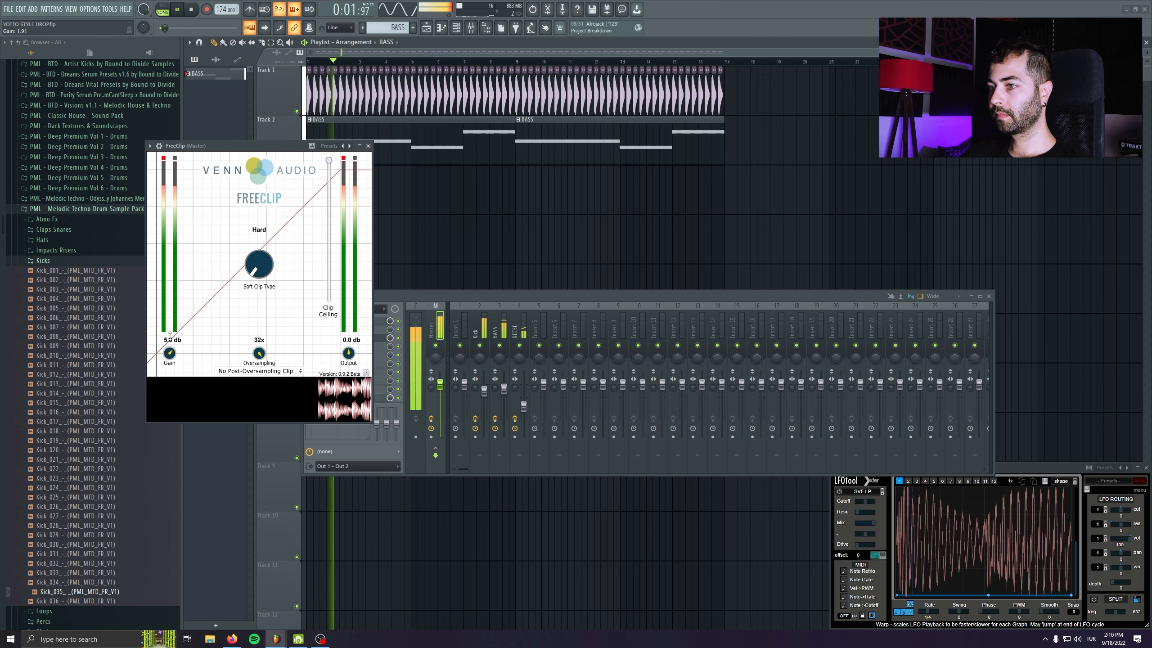
left_click_drag(171, 334, 171, 342)
left_click(499, 344)
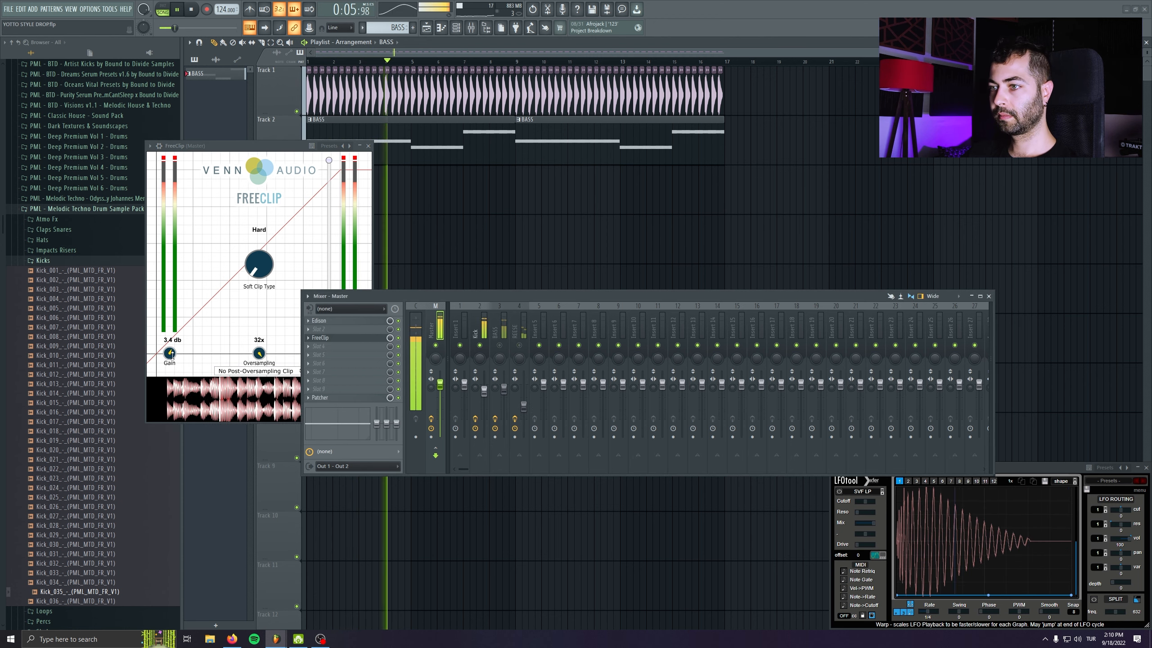
left_click_drag(170, 354, 170, 362)
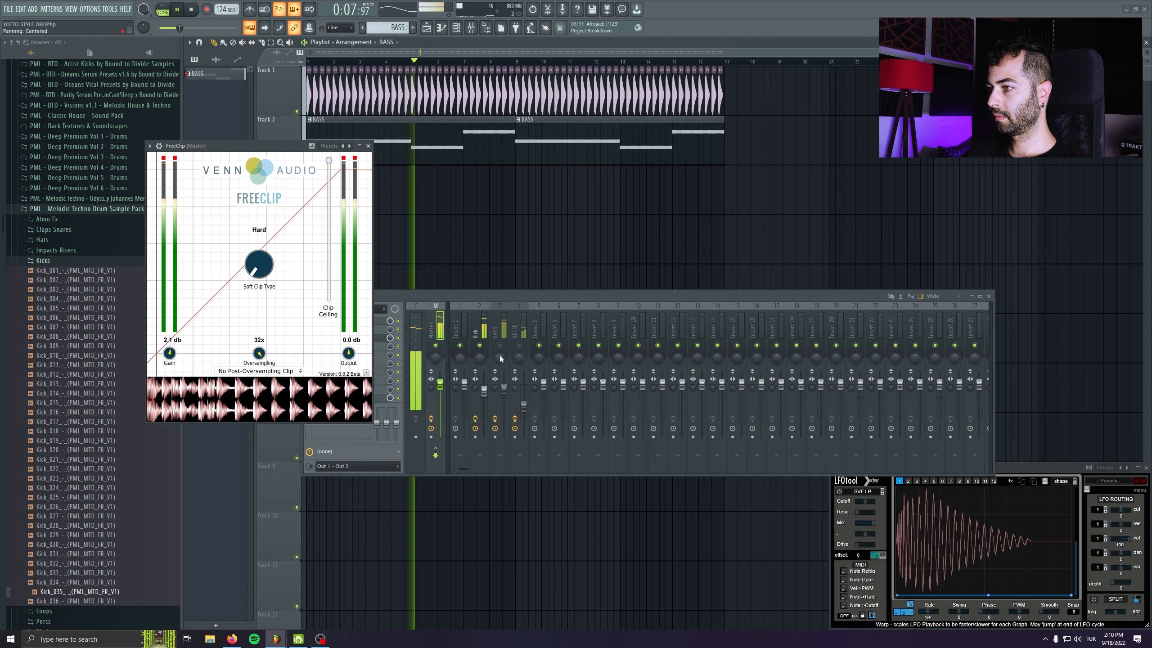
Step: Soften the fourth band's cut in the Kick track's Fruity Parametric EQ 2 while the kick plays
left_click(478, 329)
left_click_drag(483, 293, 568, 289)
key("space")
left_click(438, 325)
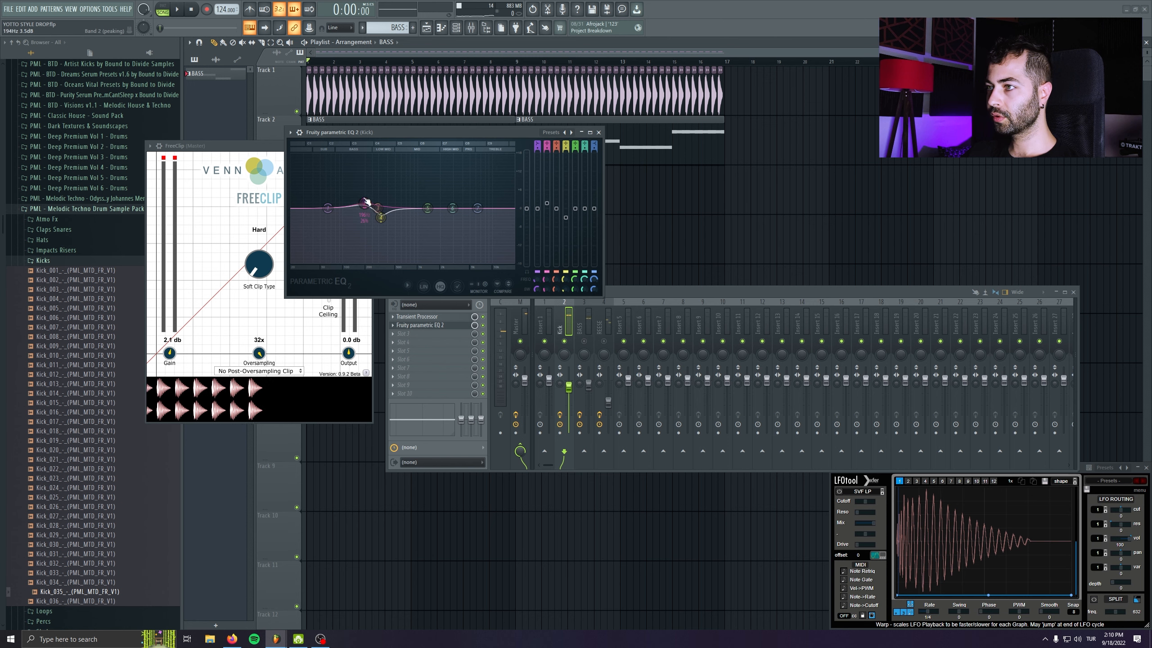
key("space")
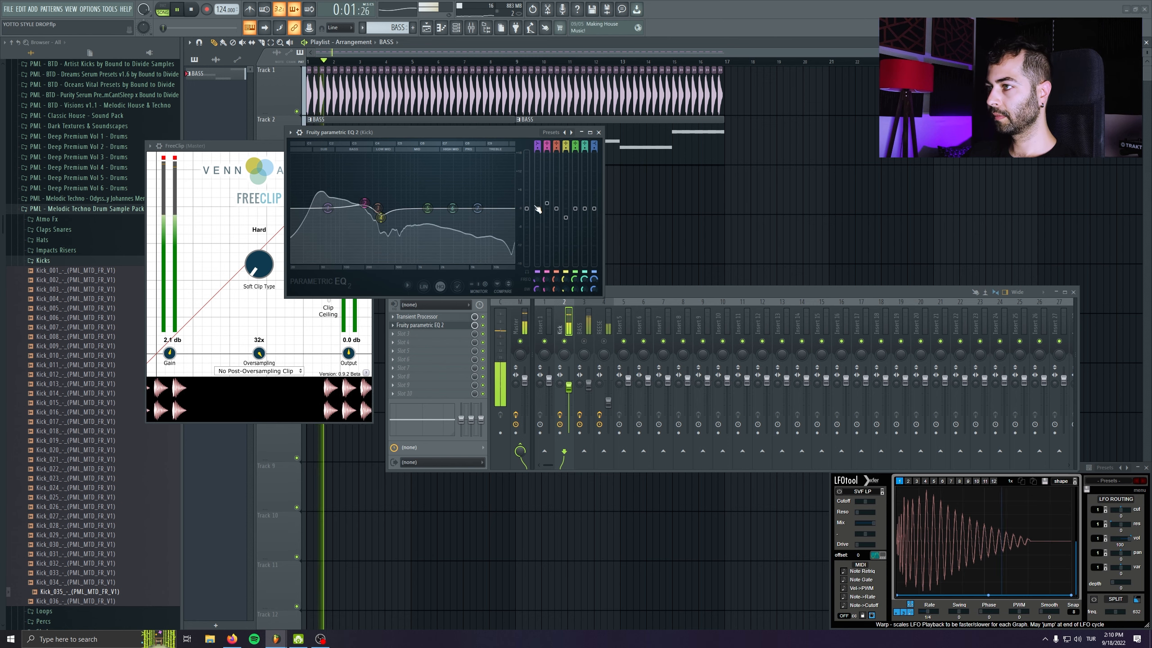
mouse_move(547, 202)
left_mouse_down()
mouse_move(565, 228)
mouse_move(565, 213)
left_mouse_up()
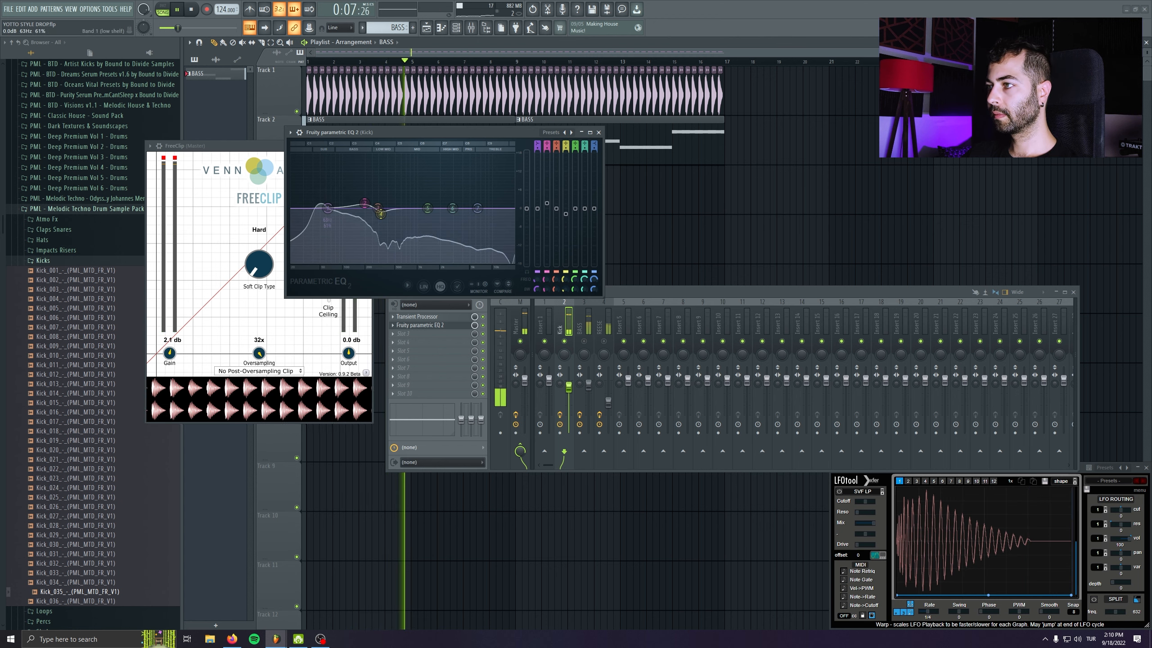
key("Escape")
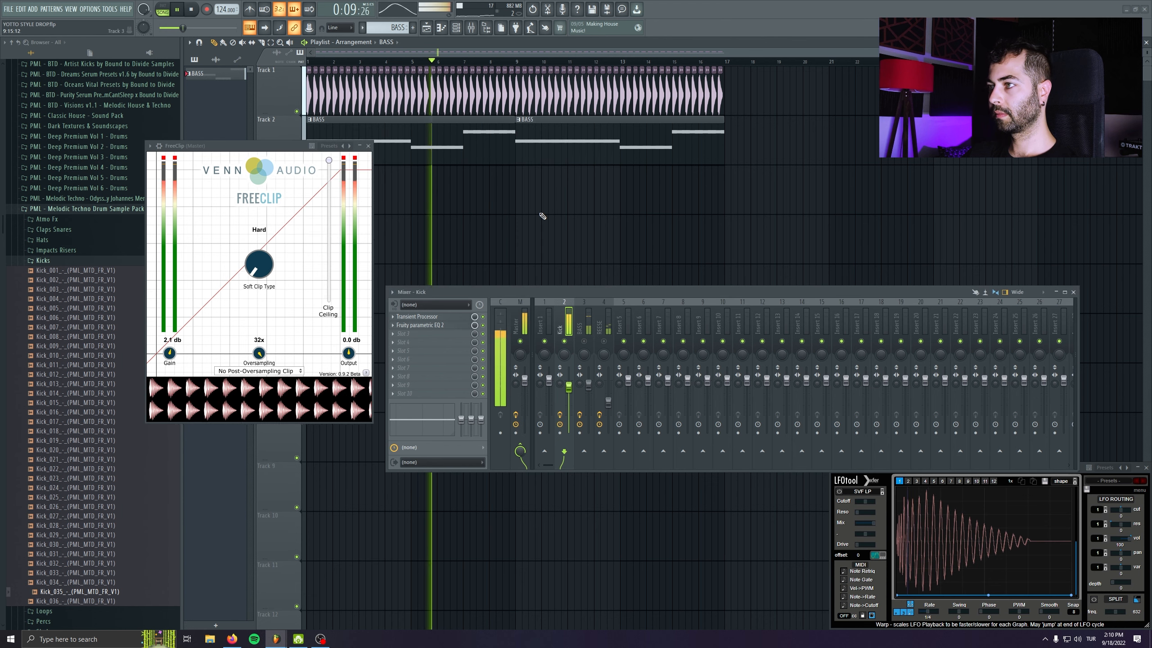
Step: Close FreeClip, unmute and select the BASS mixer track, and play it together with the kick
key("space")
left_click(368, 145)
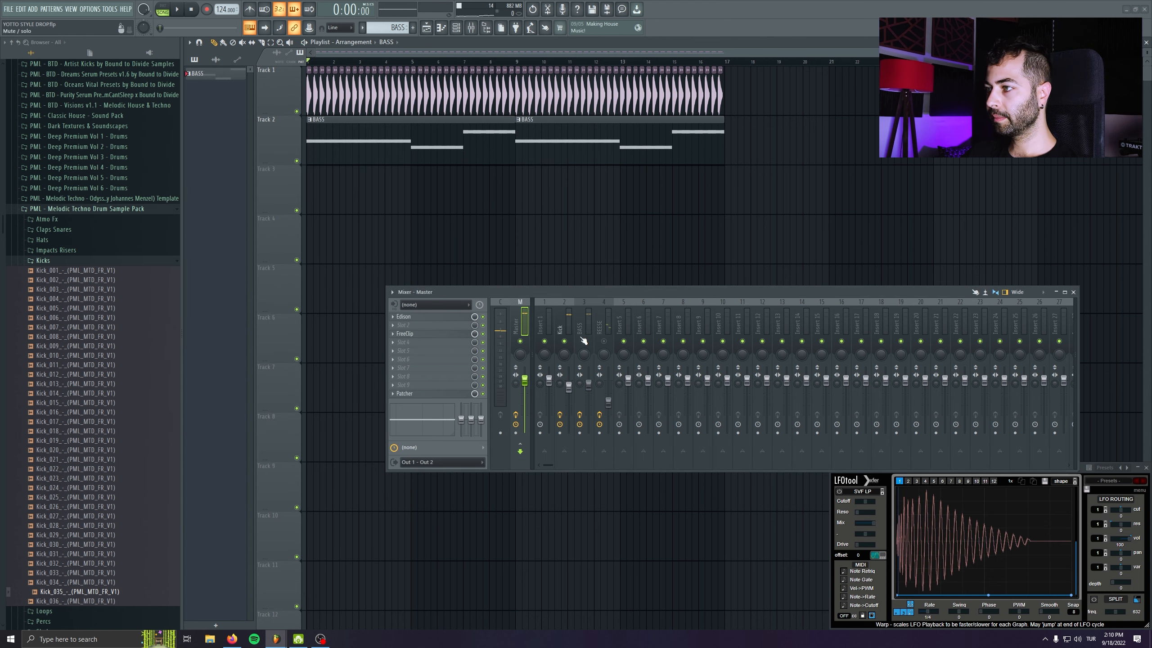
left_click(584, 390)
key("space")
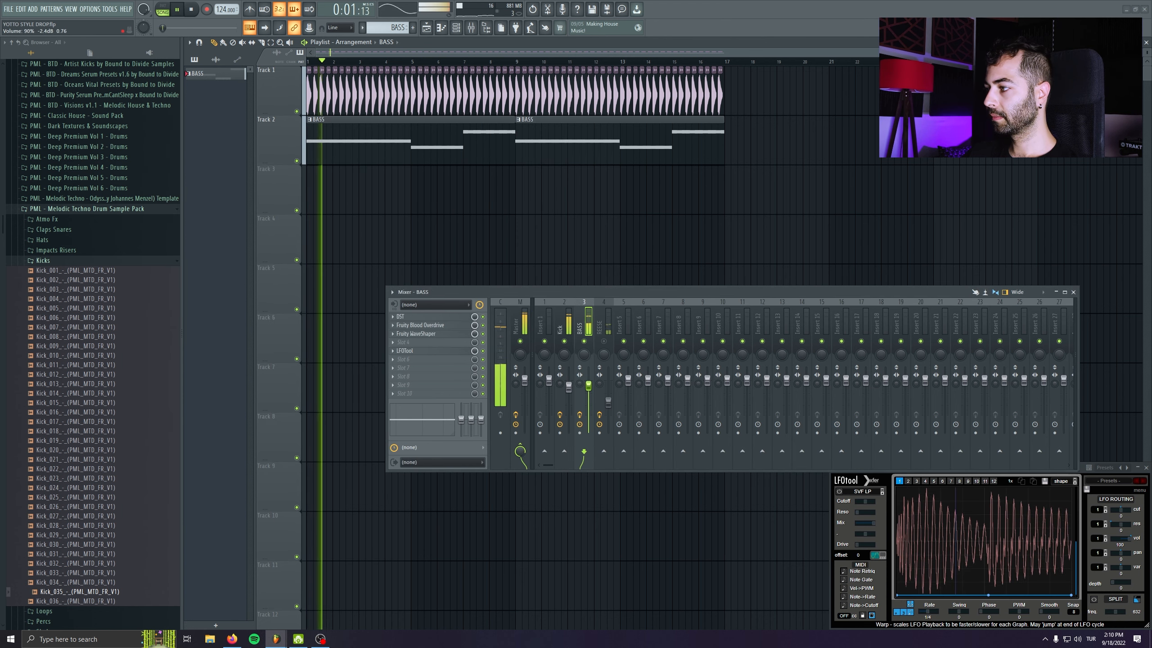
Step: Open LFOTool on the BASS track and check its volume curve against the kick clips during playback
left_click(404, 351)
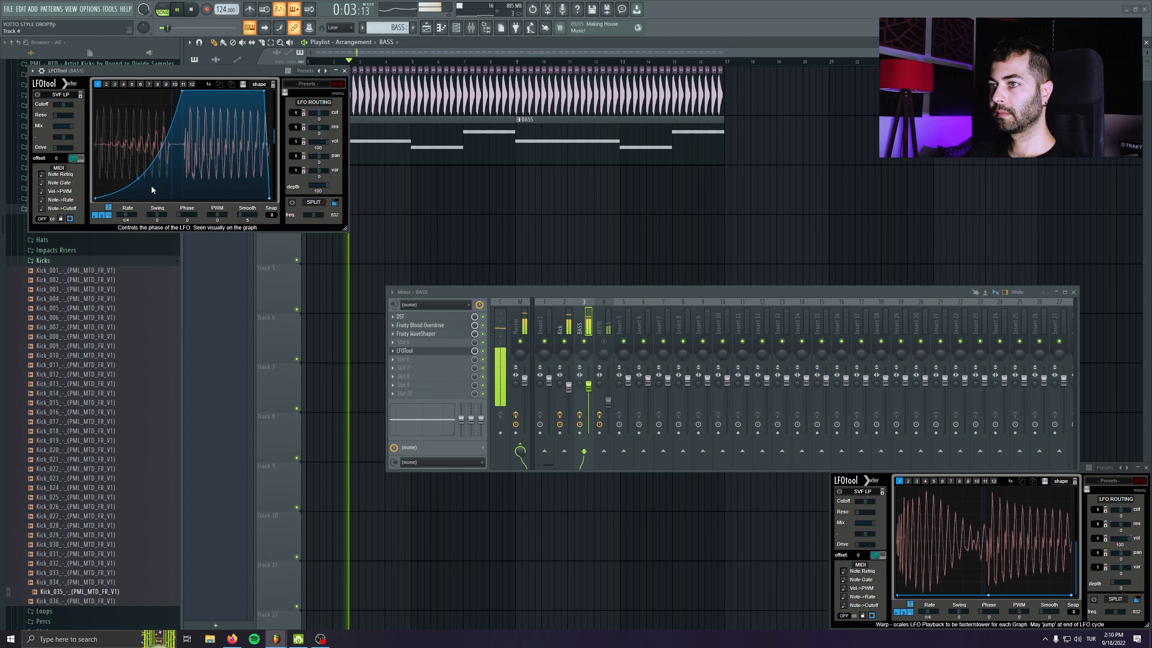
scroll(368, 86, "up", 4)
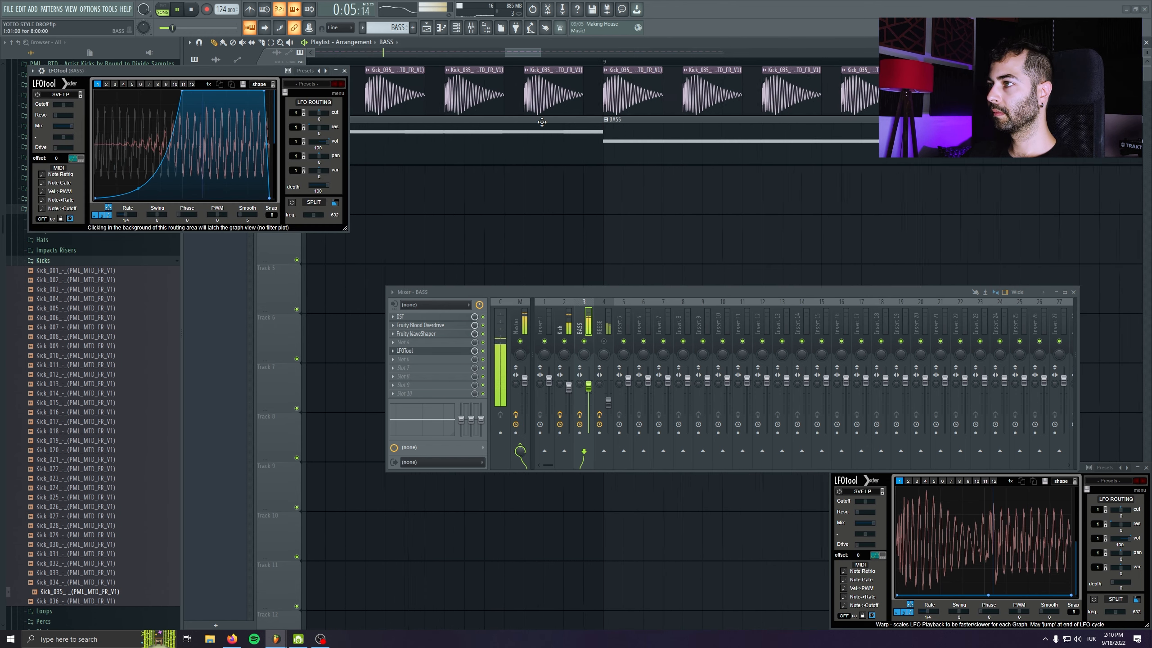
key("space")
Step: Change the kick sample's declicking mode and shorten all its clips on Track 1 to just under half a beat
left_click(443, 90, "ctrl")
double_click(444, 90)
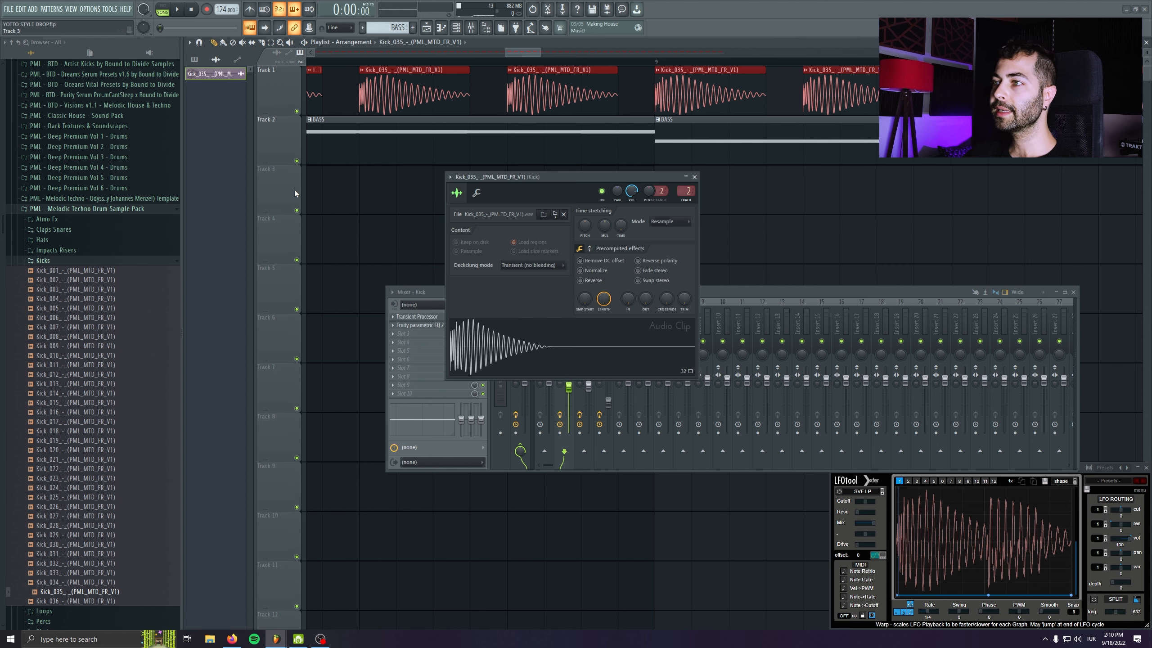
left_click(526, 265)
left_click(521, 300)
left_click(694, 177)
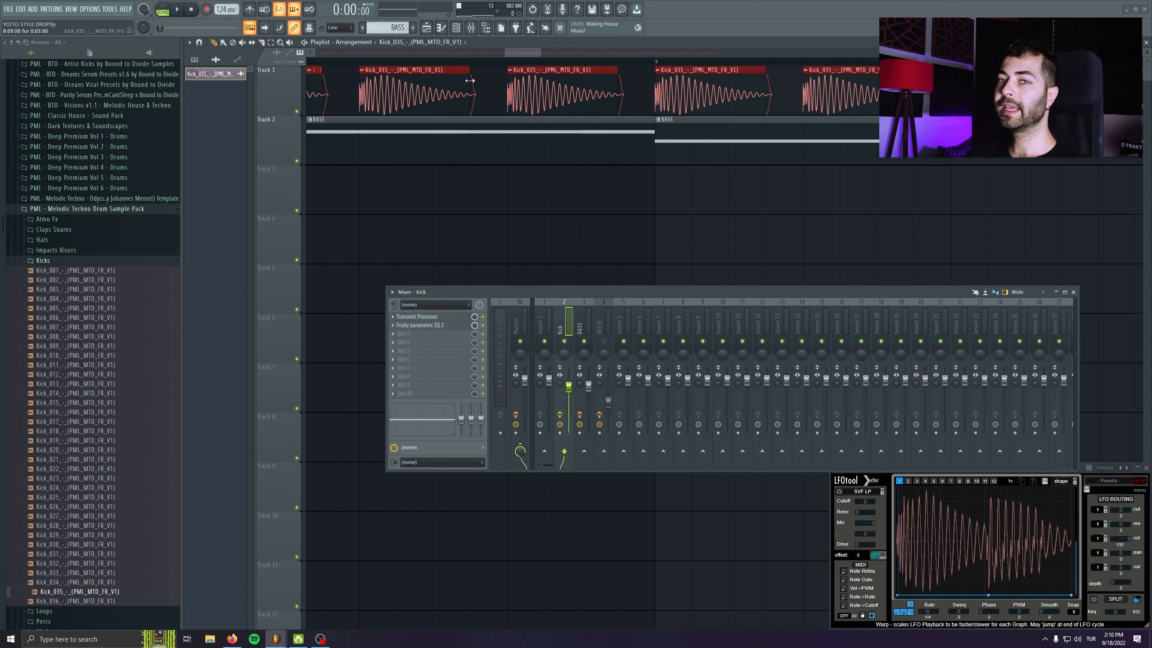
scroll(424, 89, "up", 3)
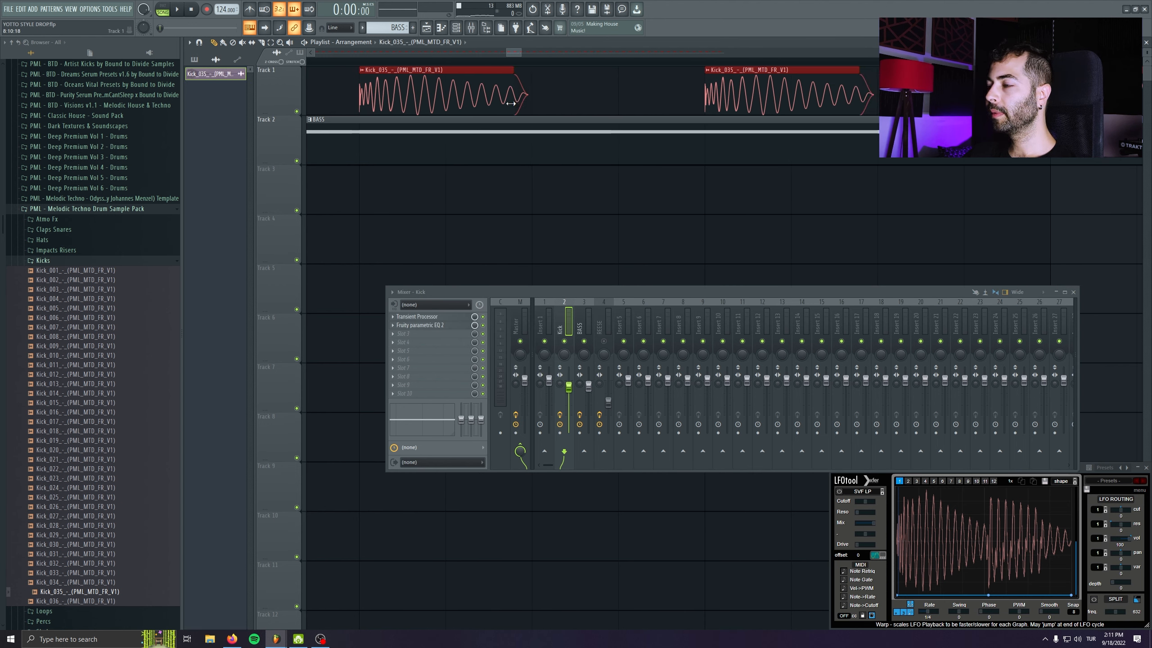
key("space")
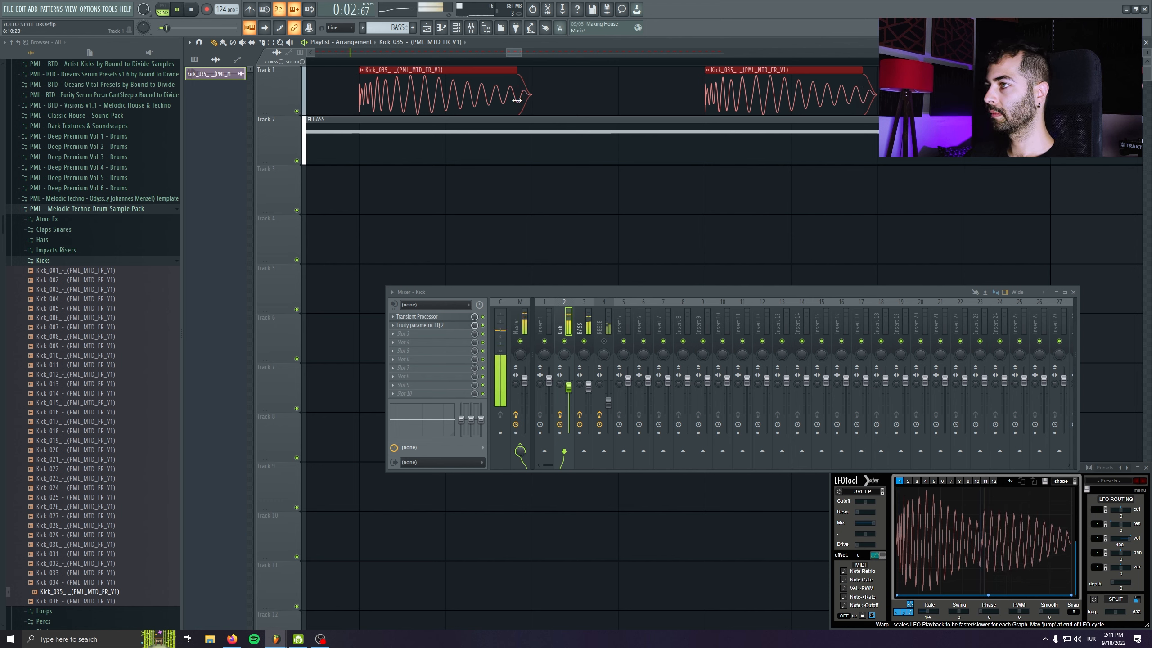
Step: Lower the REESE mixer fader to 49% while the arrangement plays, and stop playback
left_click_drag(608, 401, 608, 406)
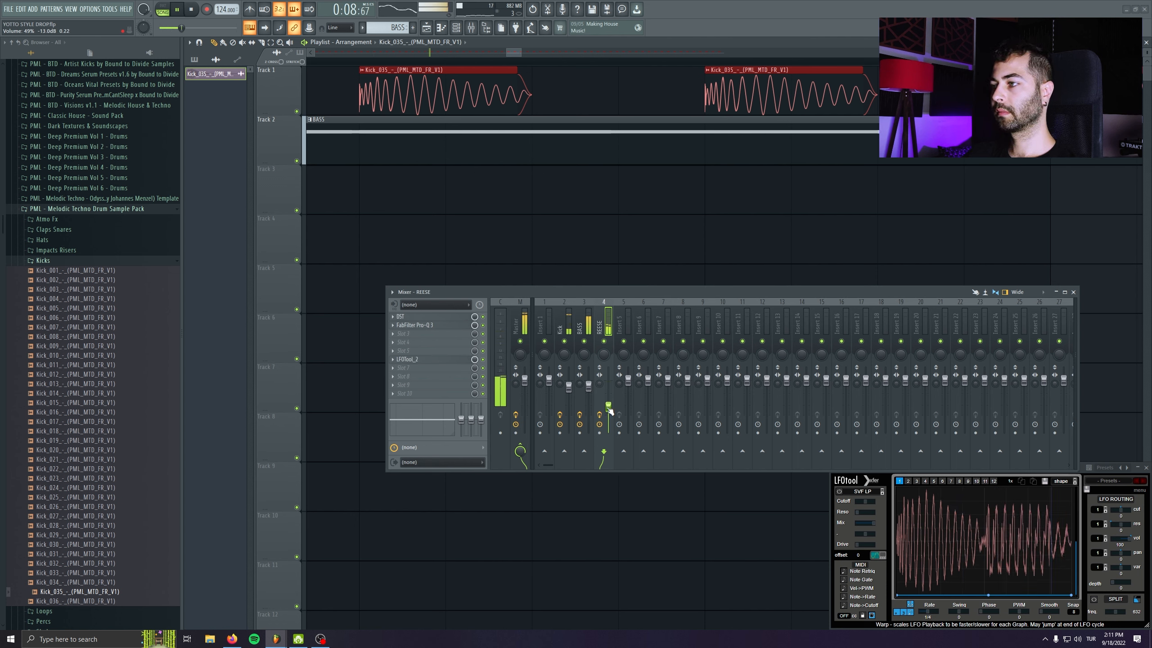
scroll(507, 231, "down", 5)
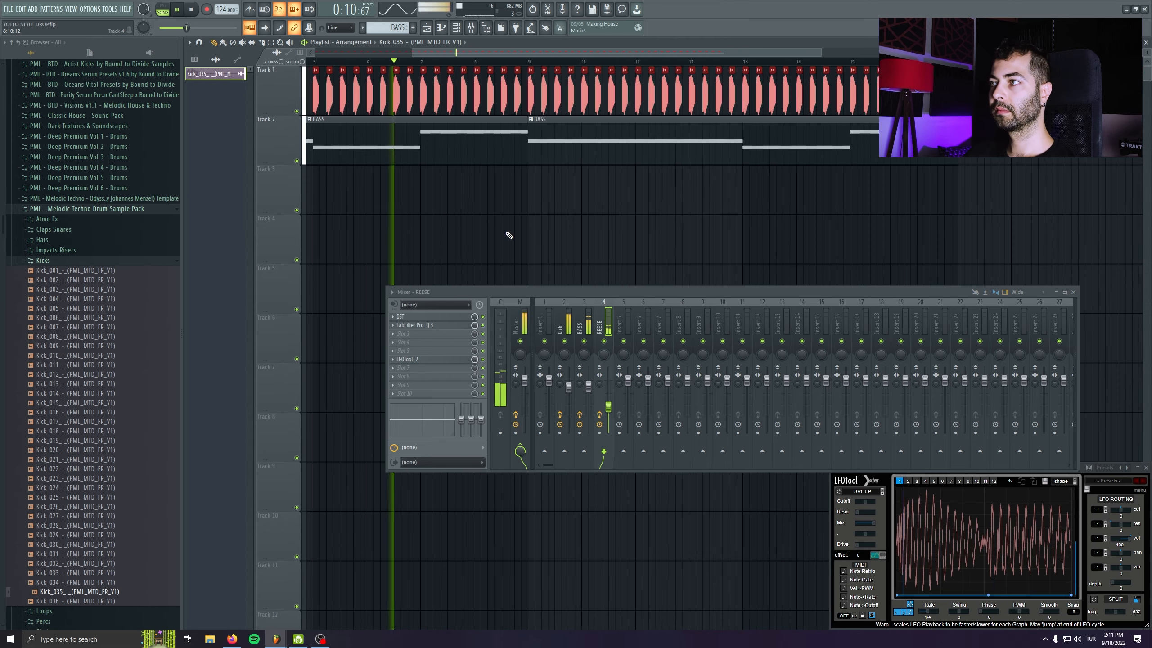
left_click(680, 214)
right_click(679, 214)
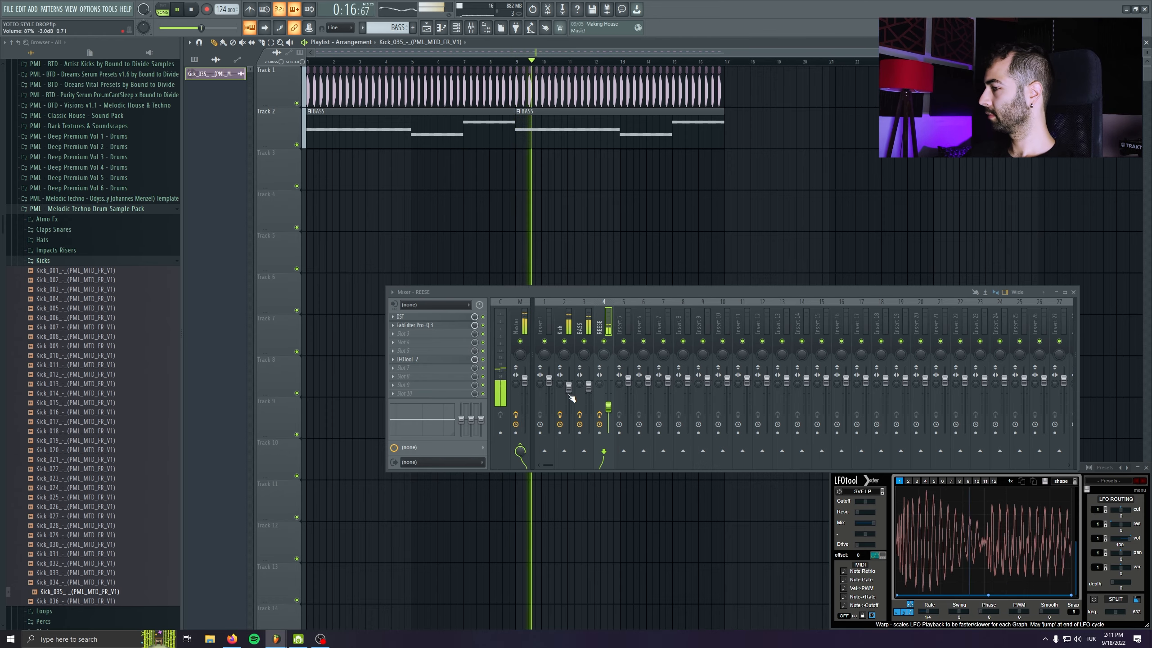
key("space")
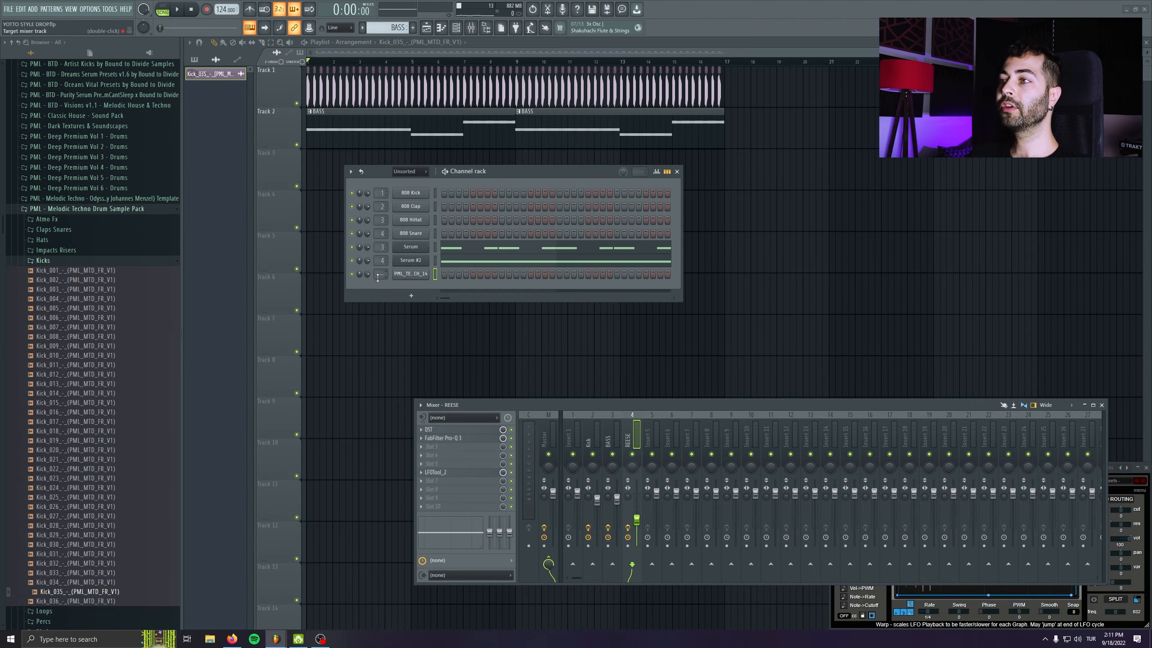
Step: Audition the closed hi-hat sample PML_TEV1_CH_14 in its sampler settings
left_click(413, 274)
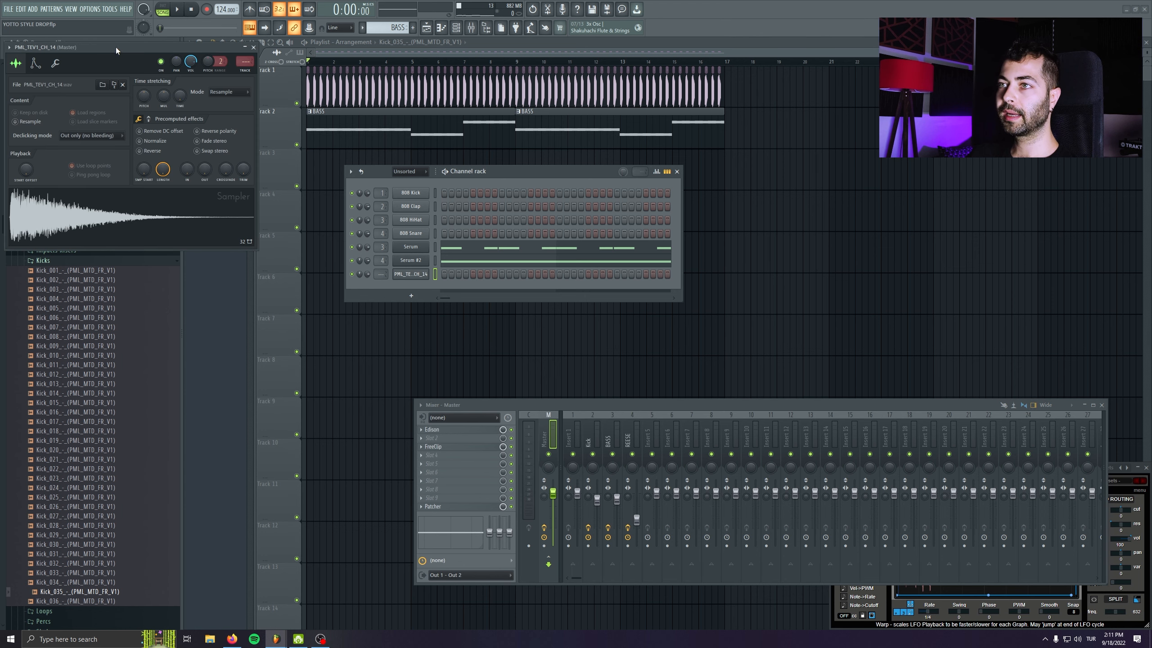
left_click_drag(116, 49, 360, 239)
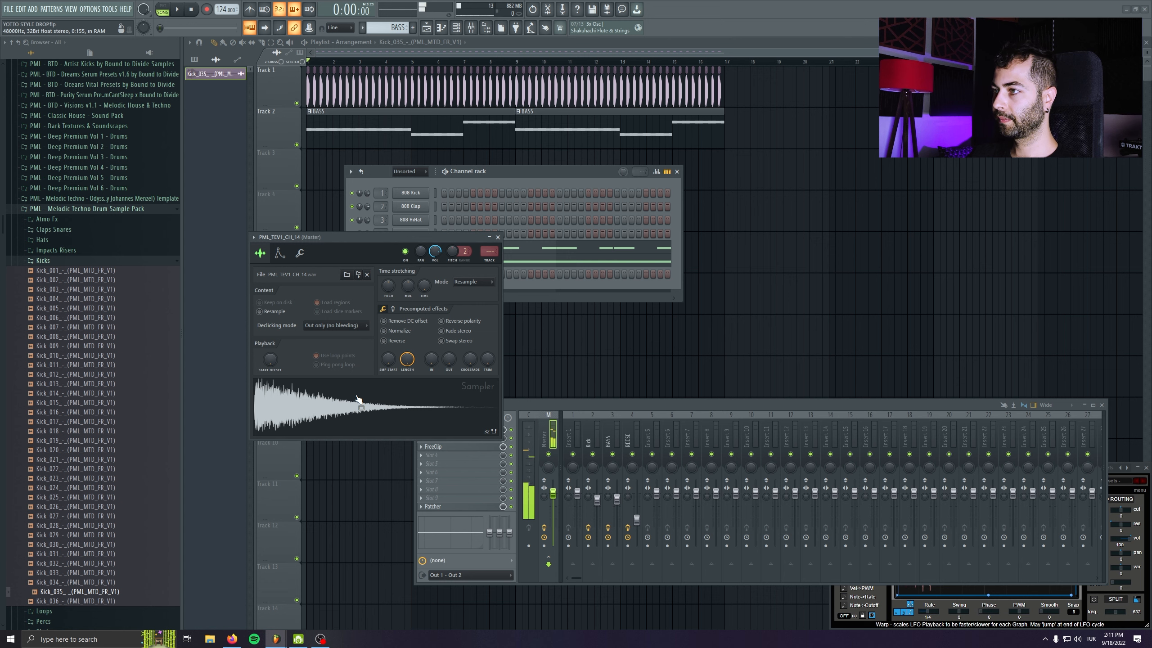
left_click(498, 237)
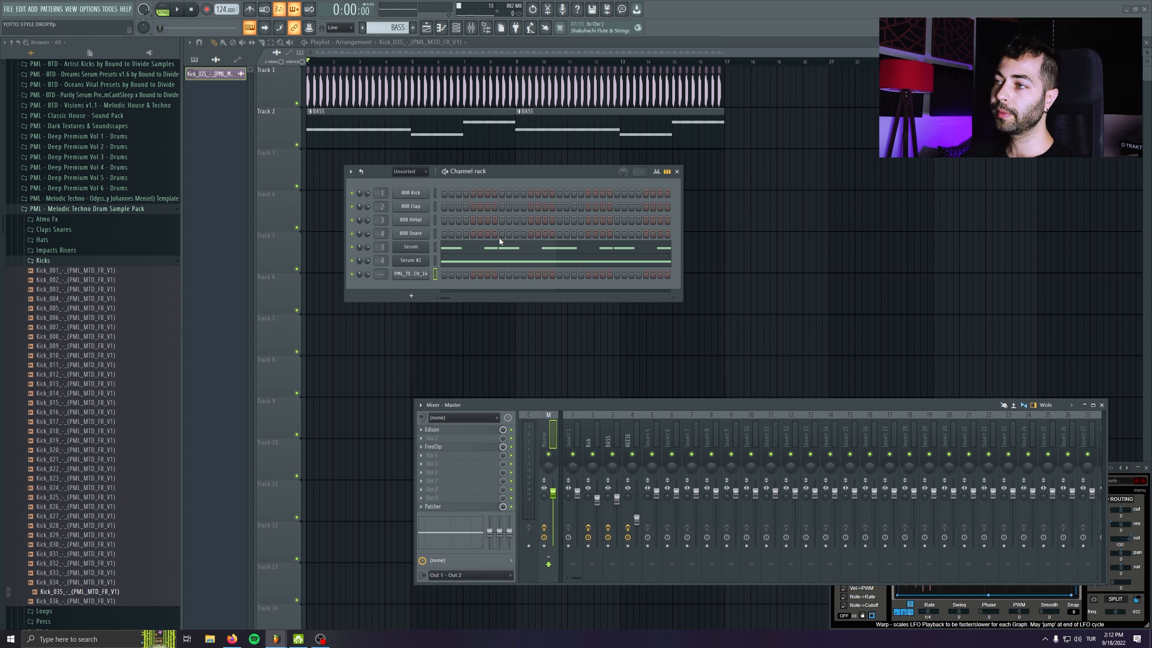
Step: Create a new pattern named DRUMS and place it at the start of Track 3
left_click(413, 28)
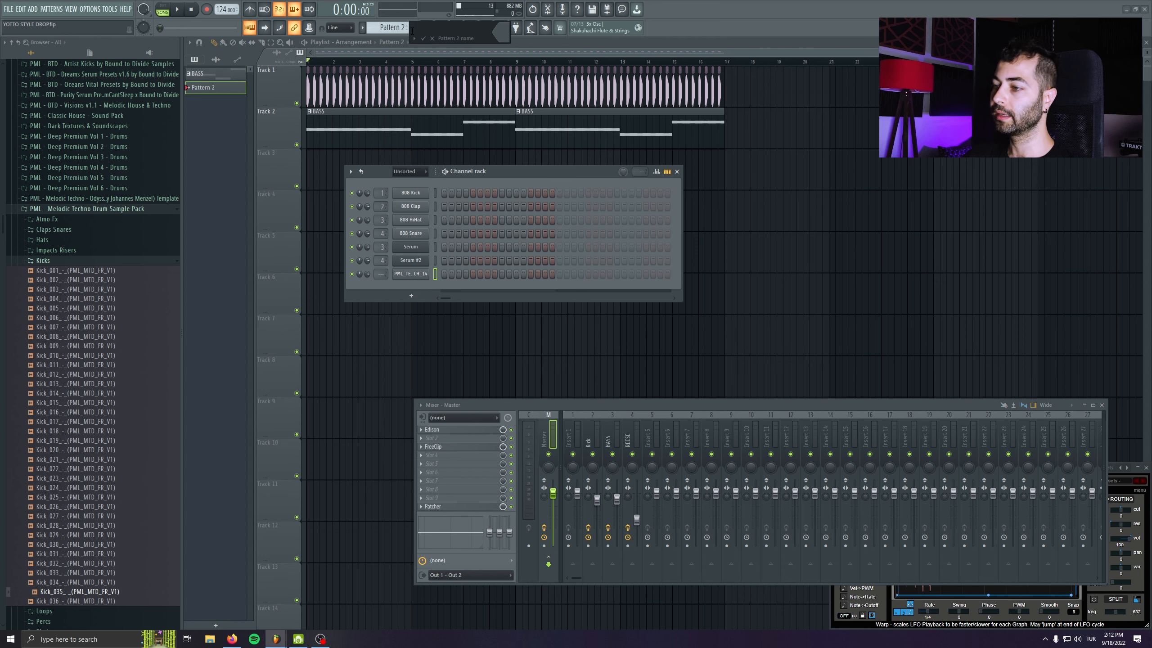
type("DRUMS")
key("Return")
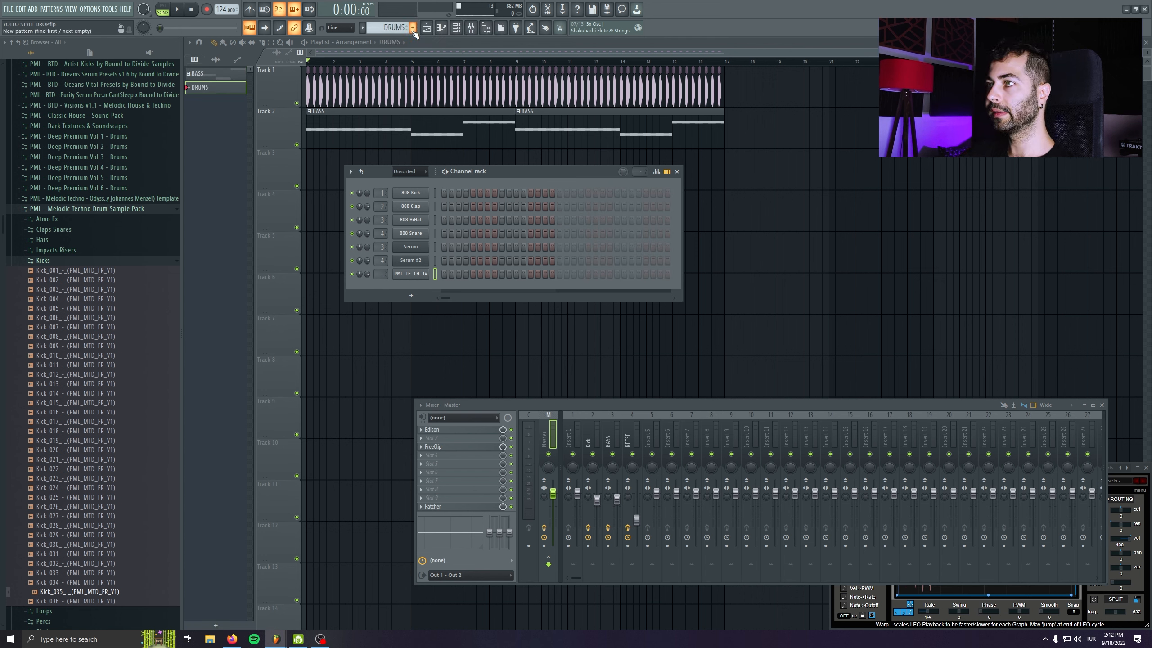
key("F6")
left_click(428, 156)
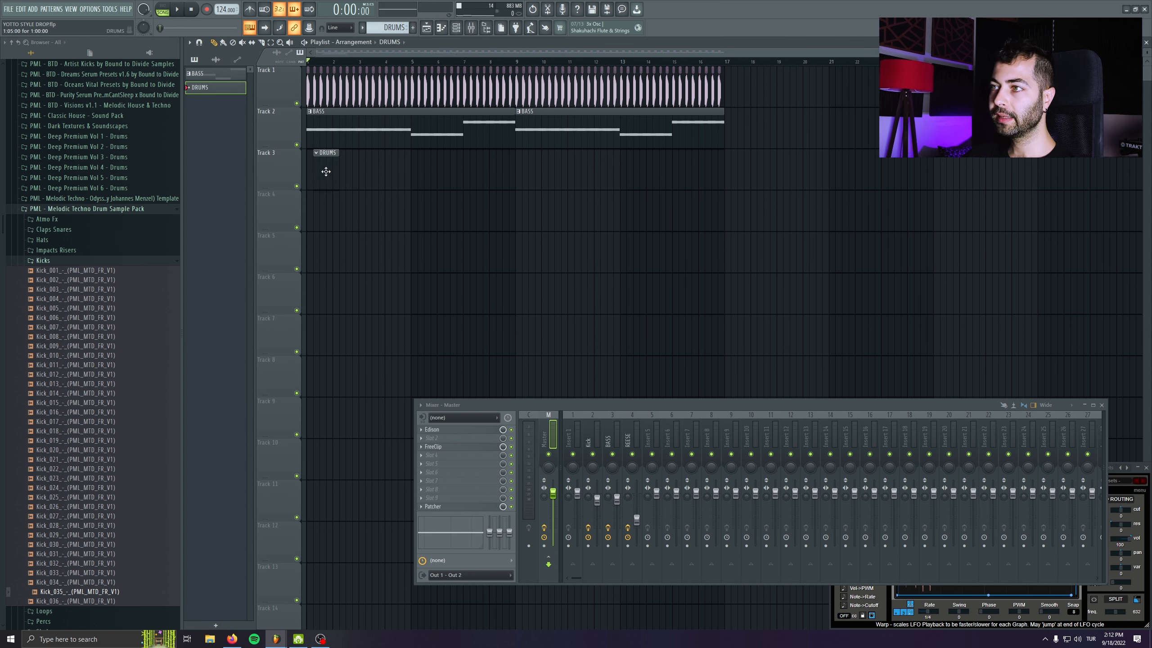
double_click(314, 162)
Step: Route the PML_TEV1_CH_14 channel to mixer track 6, name that track HAT, and fill every second step
scroll(379, 275, "up", 6)
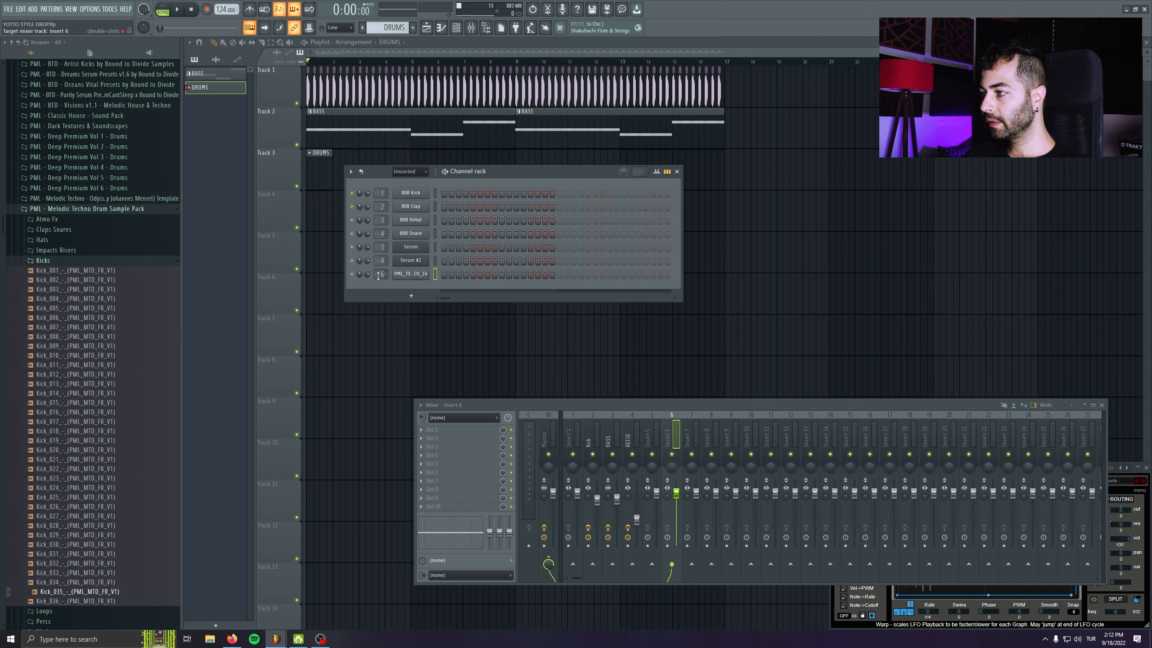
key("F2")
type("HAT")
key("Return")
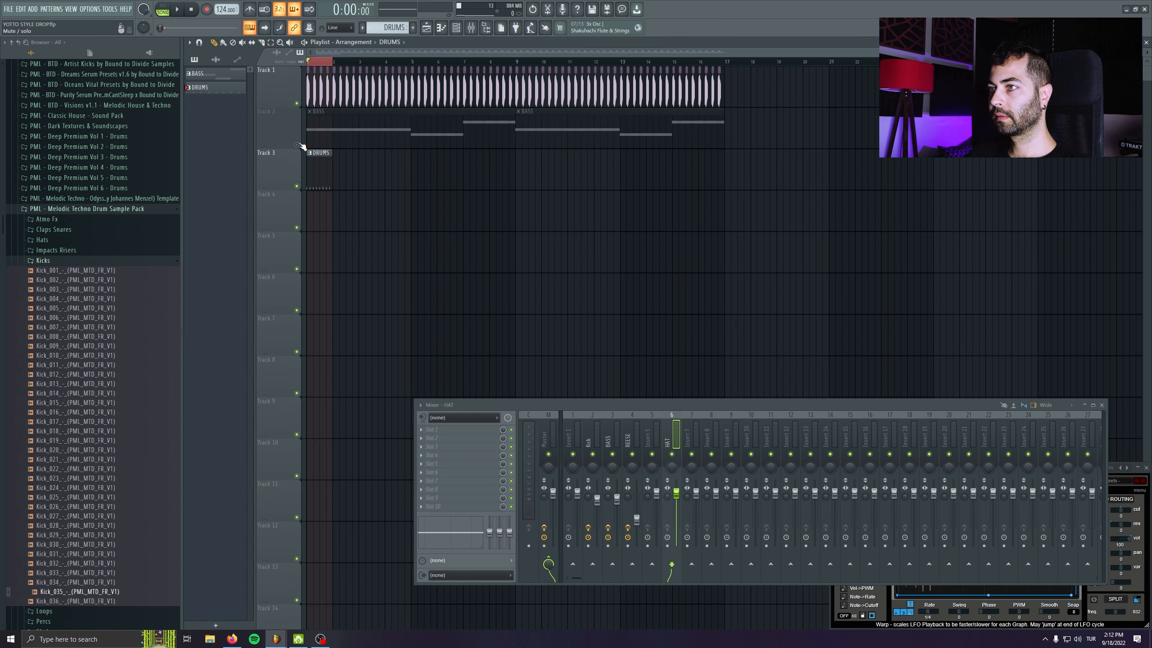
Step: Shorten the hat with a volume envelope at 9% decay and no sustain, looping it with the kick and Track 2 muted
key("space")
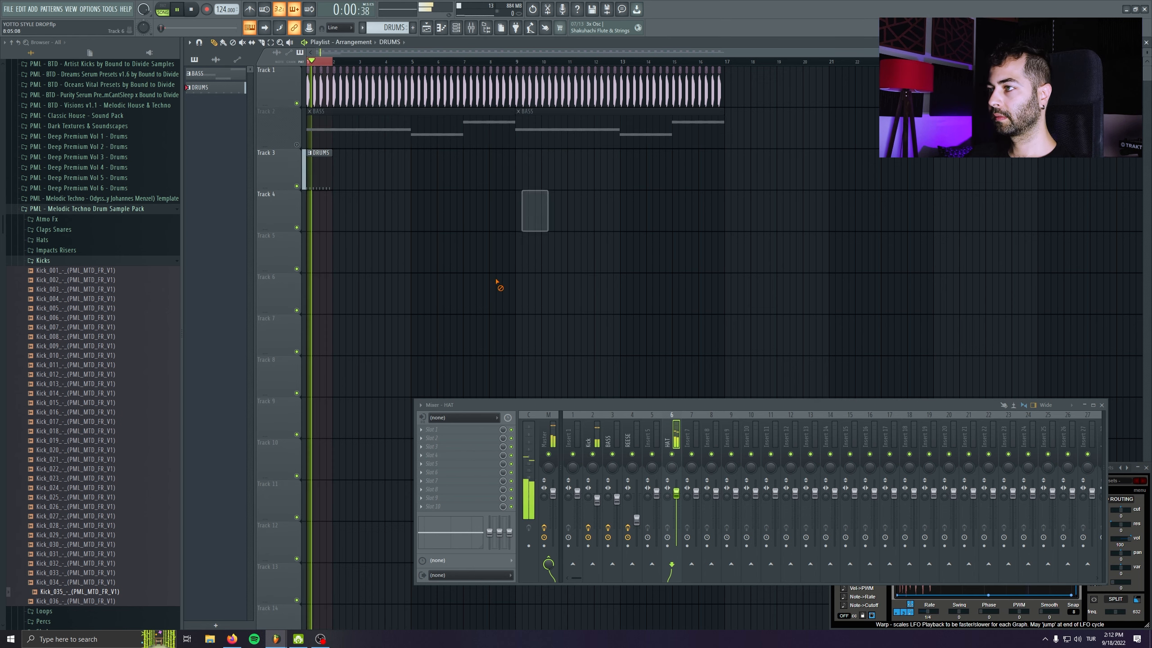
key("F6")
left_click(413, 270)
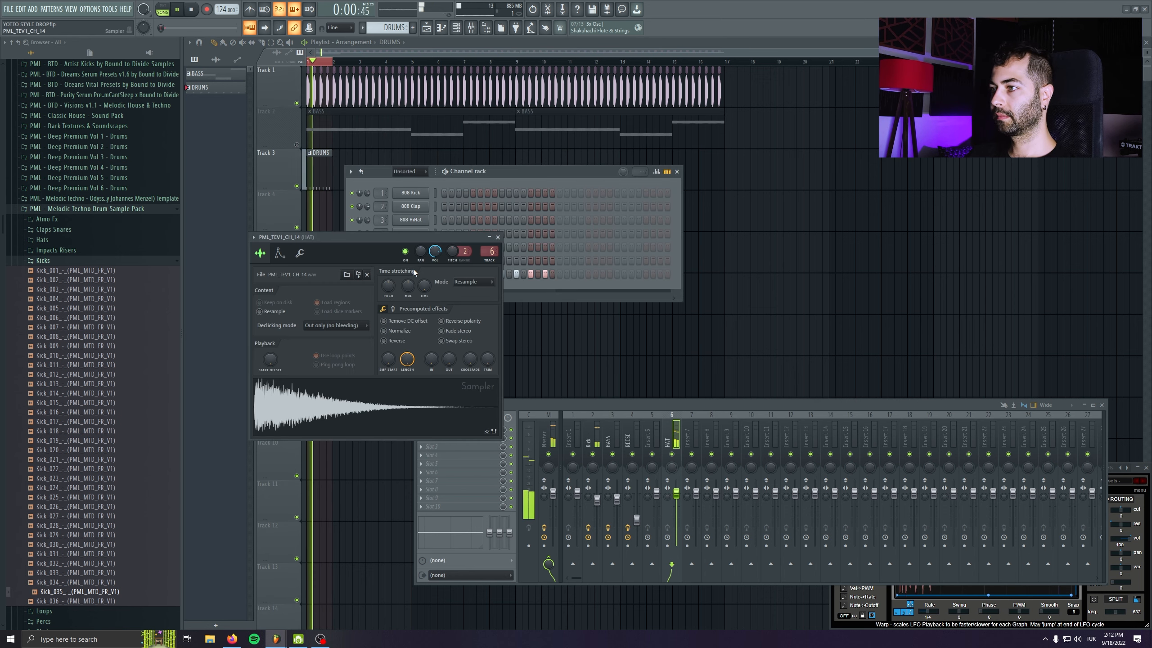
left_click(279, 253)
key("space")
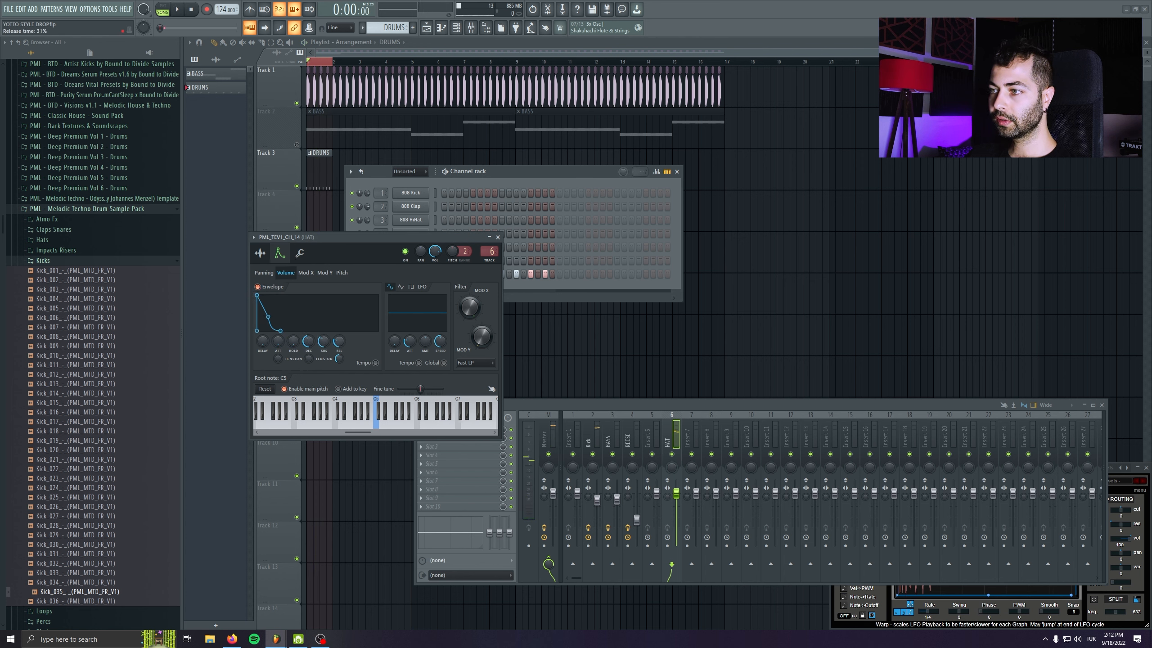
key("space")
mouse_move(308, 341)
left_mouse_down()
mouse_move(308, 351)
mouse_move(308, 340)
left_mouse_up()
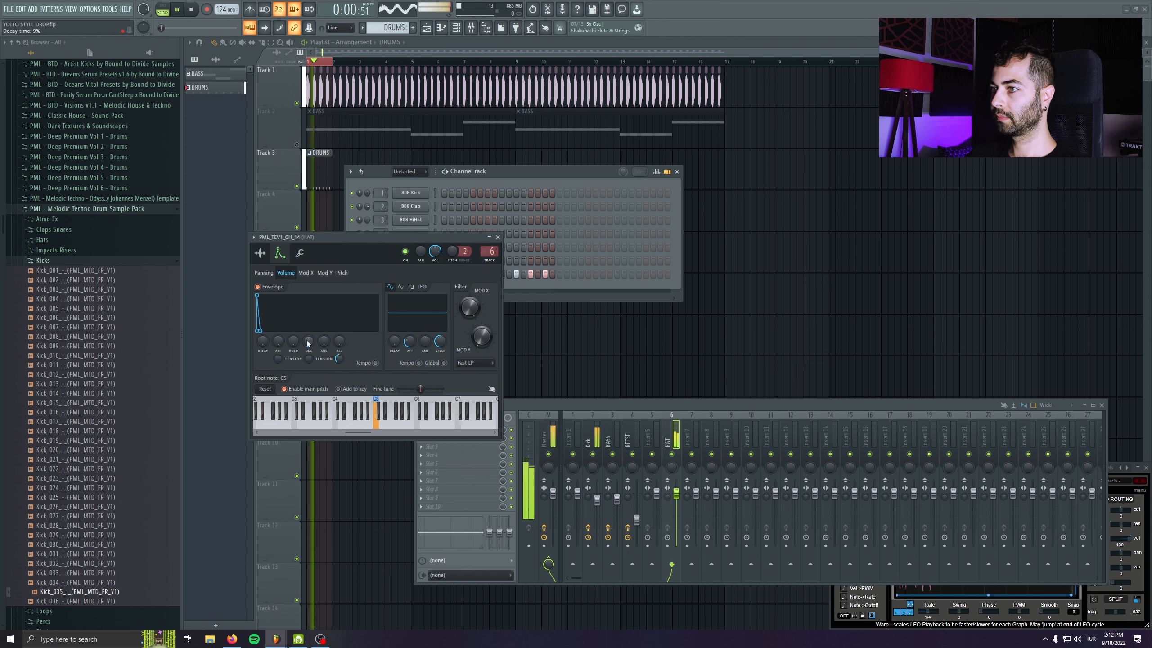
key("space")
left_click(498, 236)
Step: In the hat's piano roll, lower the velocity of the four on-beat notes and audition the groove
right_click(397, 272)
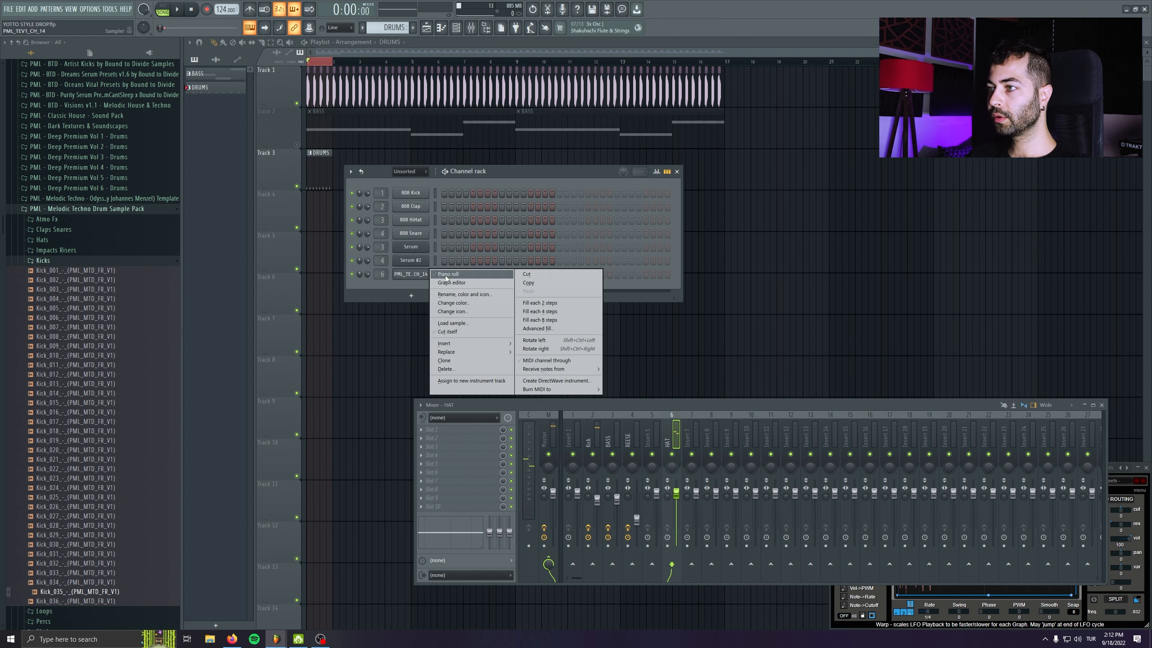
left_click(410, 276)
scroll(31, 270, "down", 4, "ctrl")
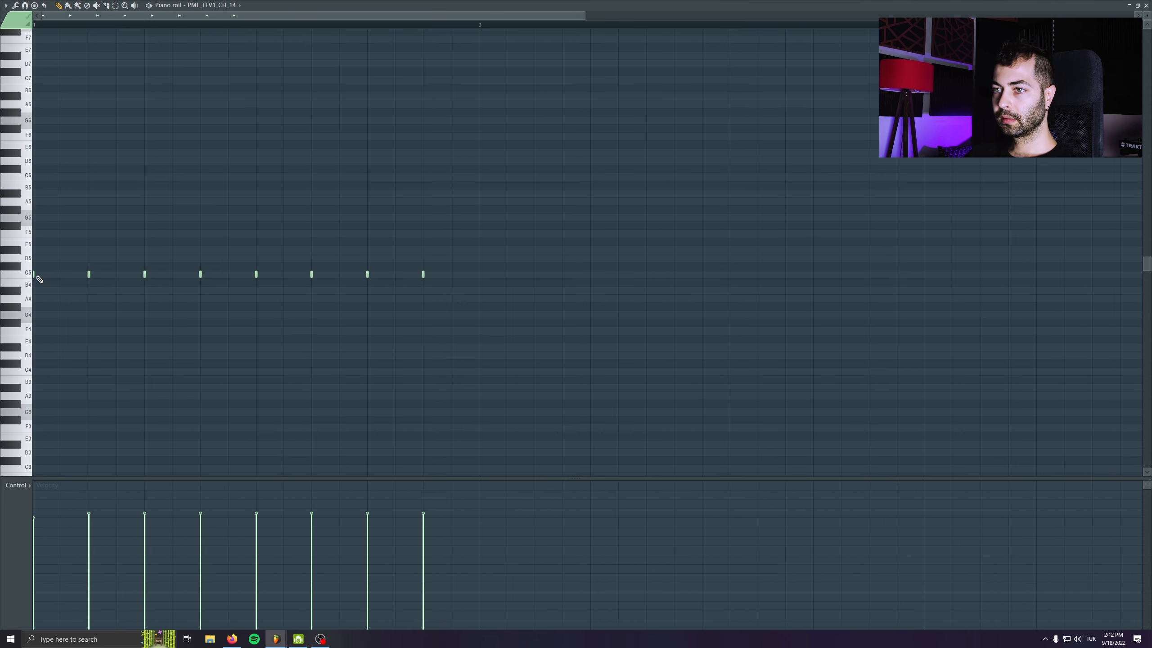
scroll(31, 276, "down", 4)
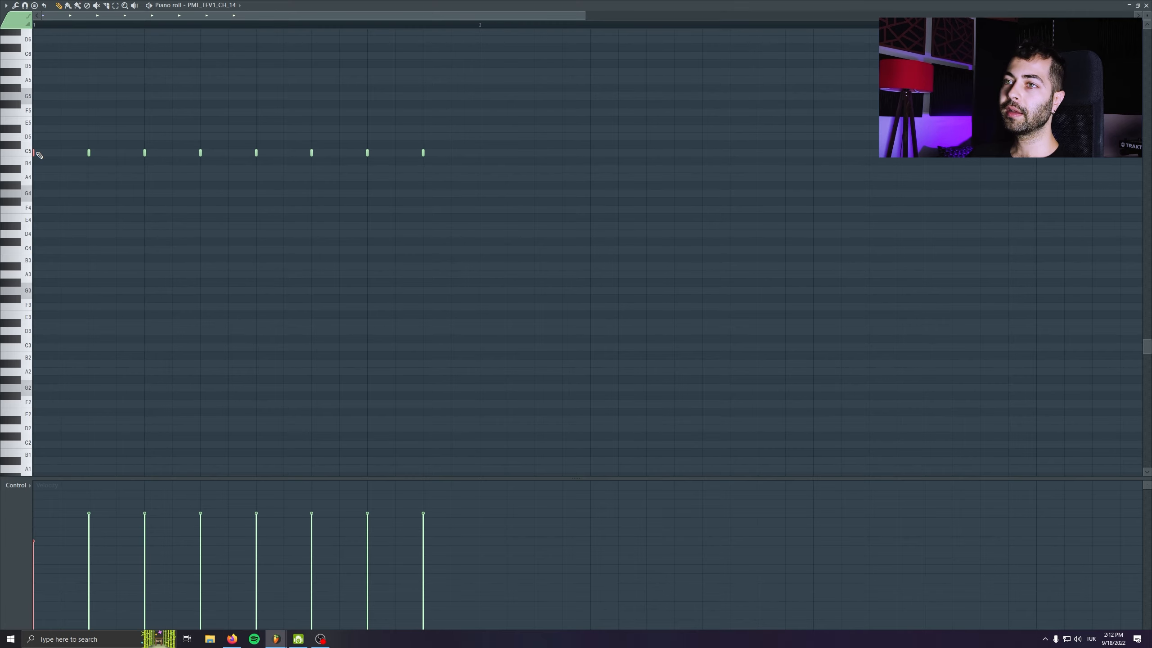
key("space")
key("space")
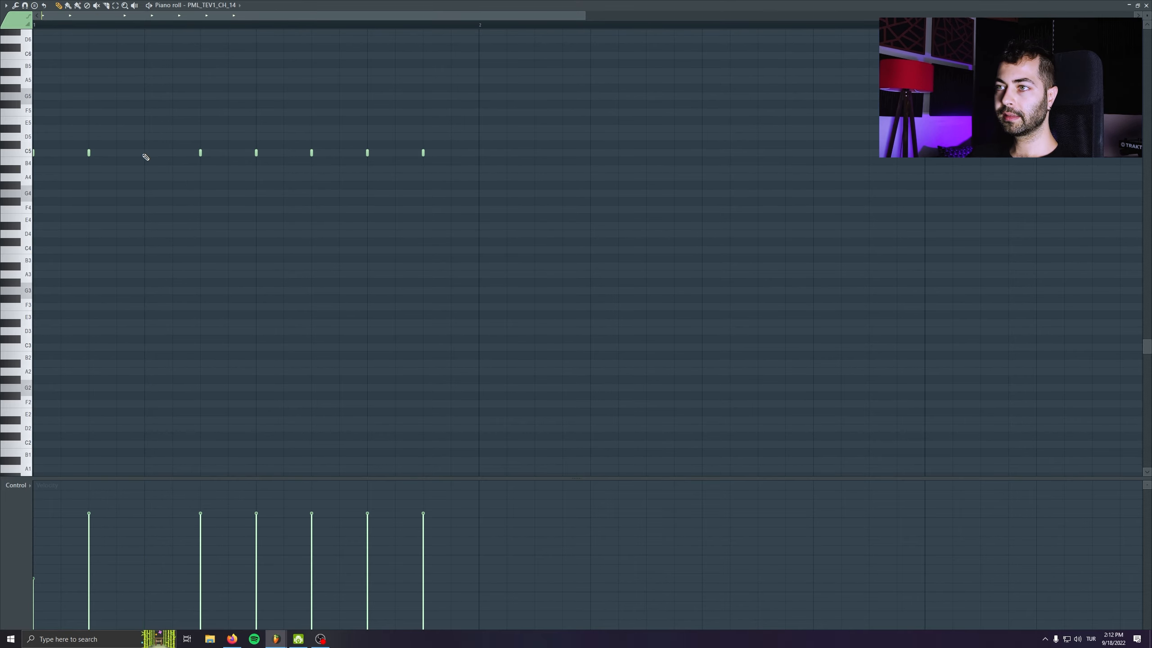
key("space")
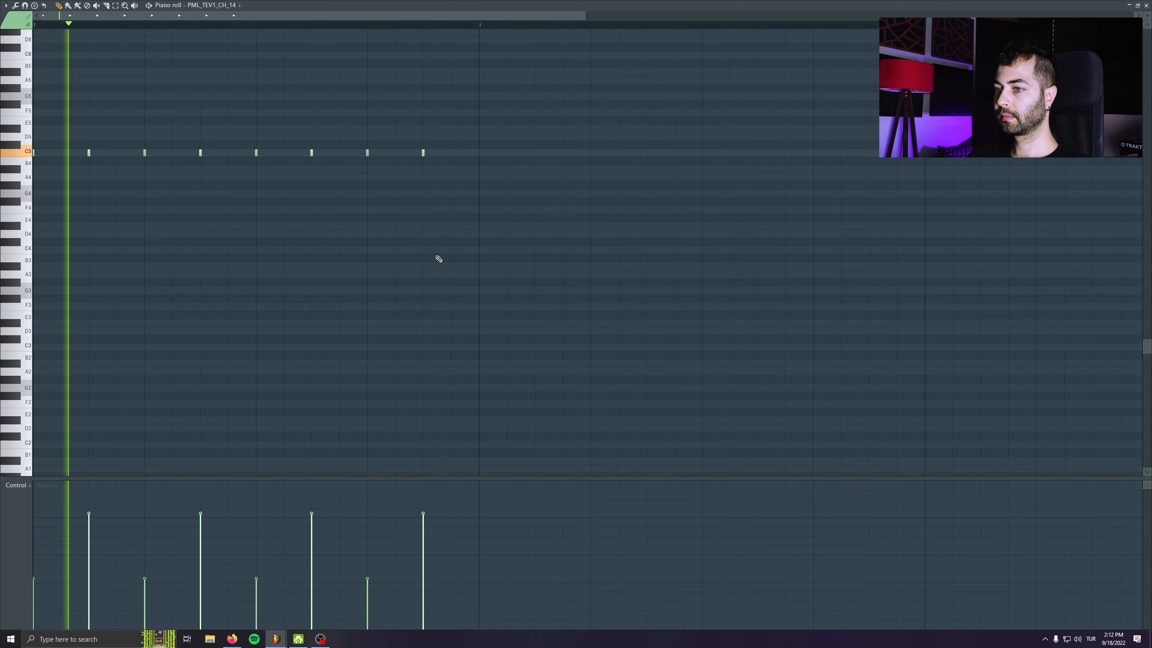
key("space")
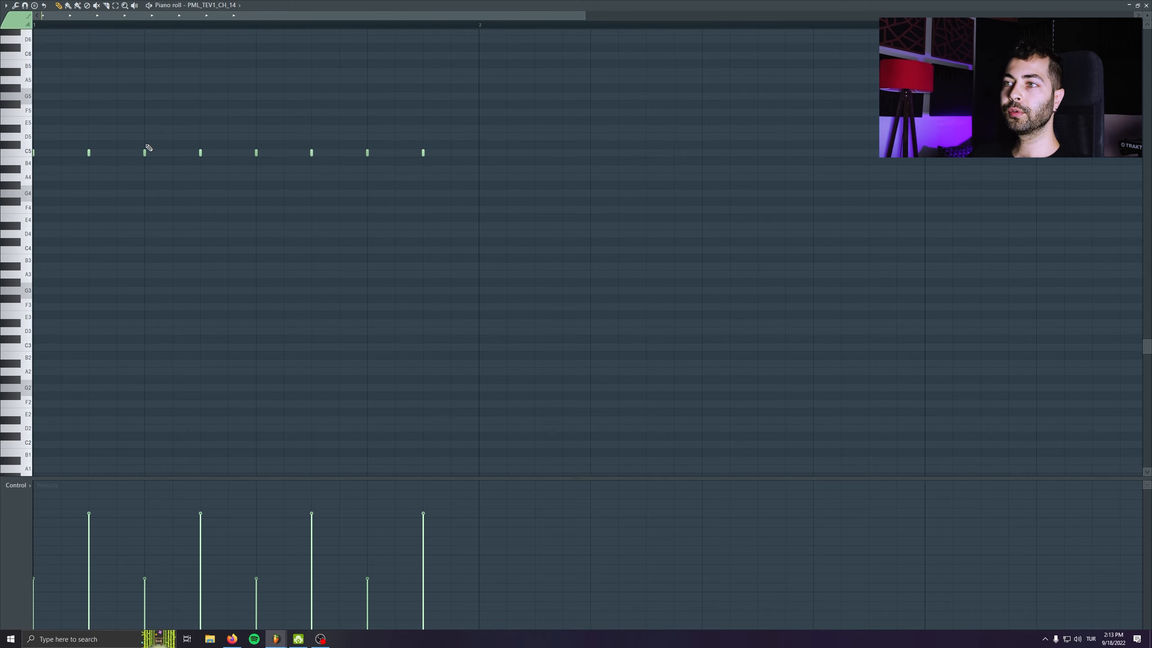
Step: Try adding C#5 notes above the hat notes on beats two and four
left_click(371, 145)
left_click_drag(399, 150, 146, 144)
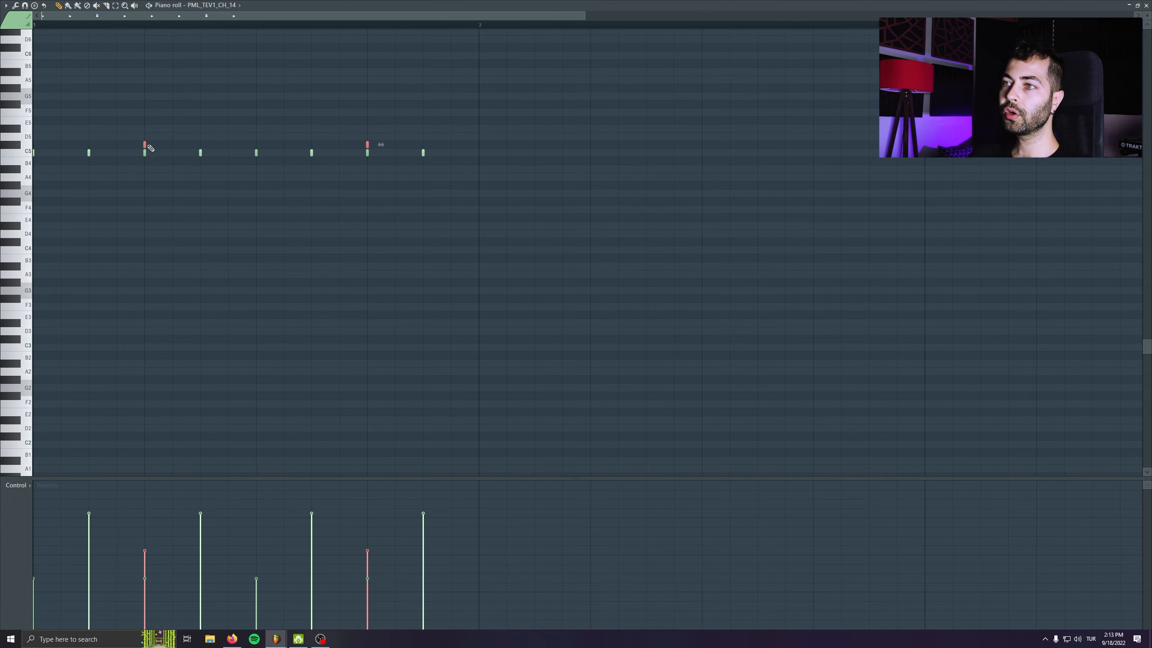
scroll(120, 164, "up", 4, "ctrl")
scroll(199, 168, "down", 4, "ctrl")
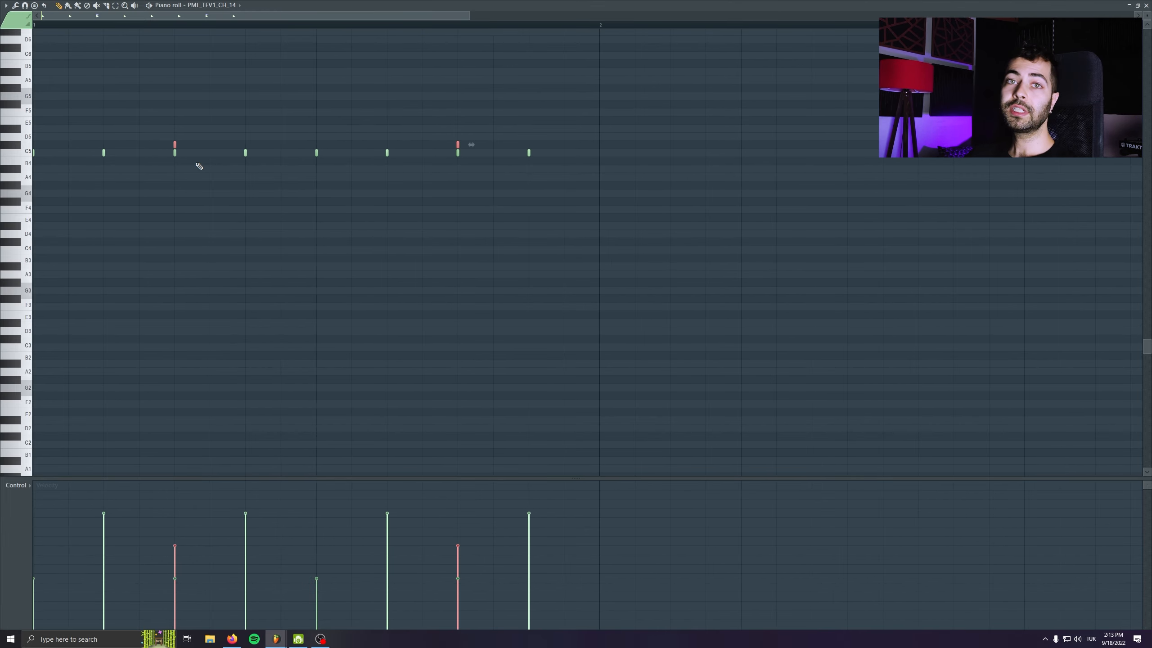
left_click_drag(300, 272, 489, 315)
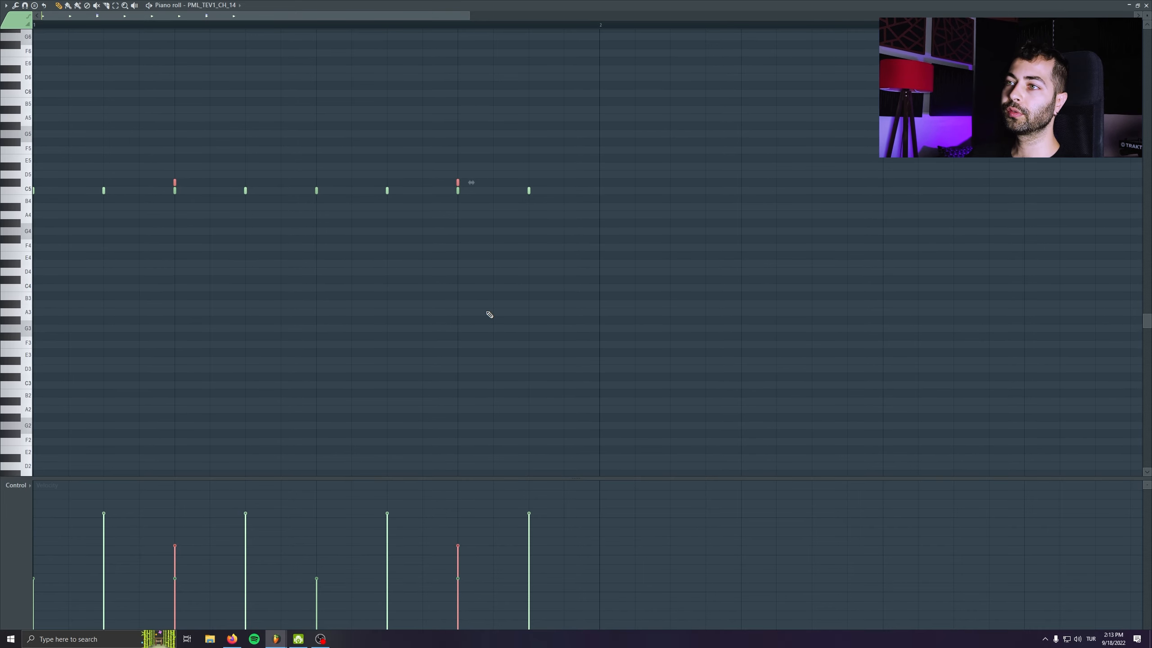
left_click_drag(163, 163, 192, 267, "ctrl")
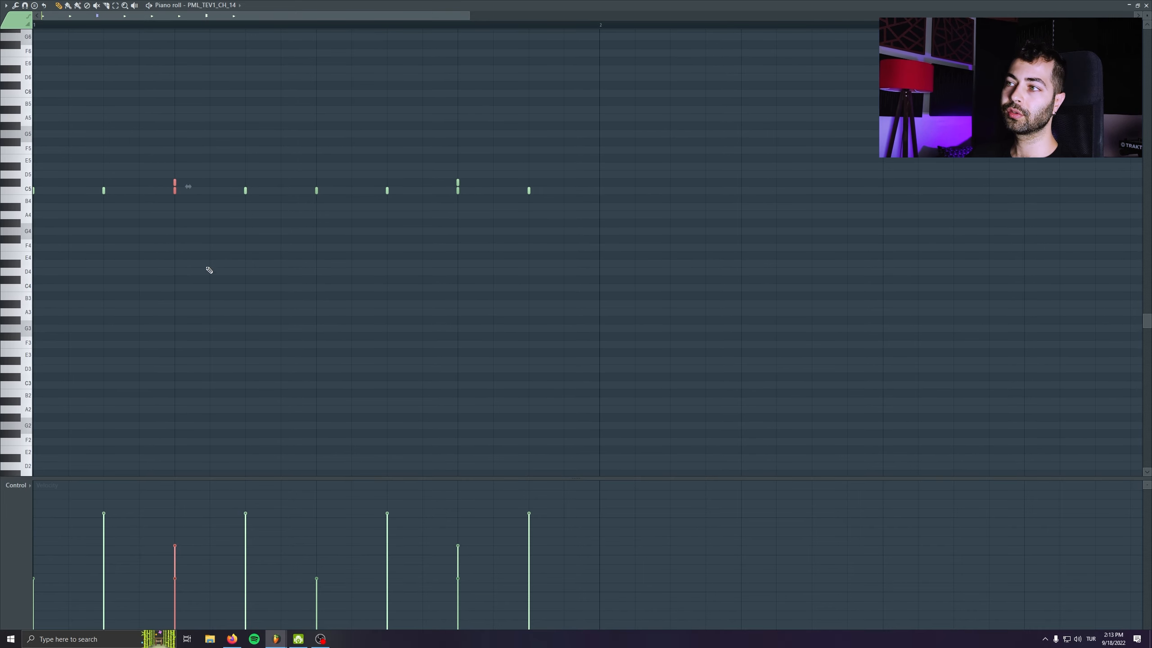
key("space")
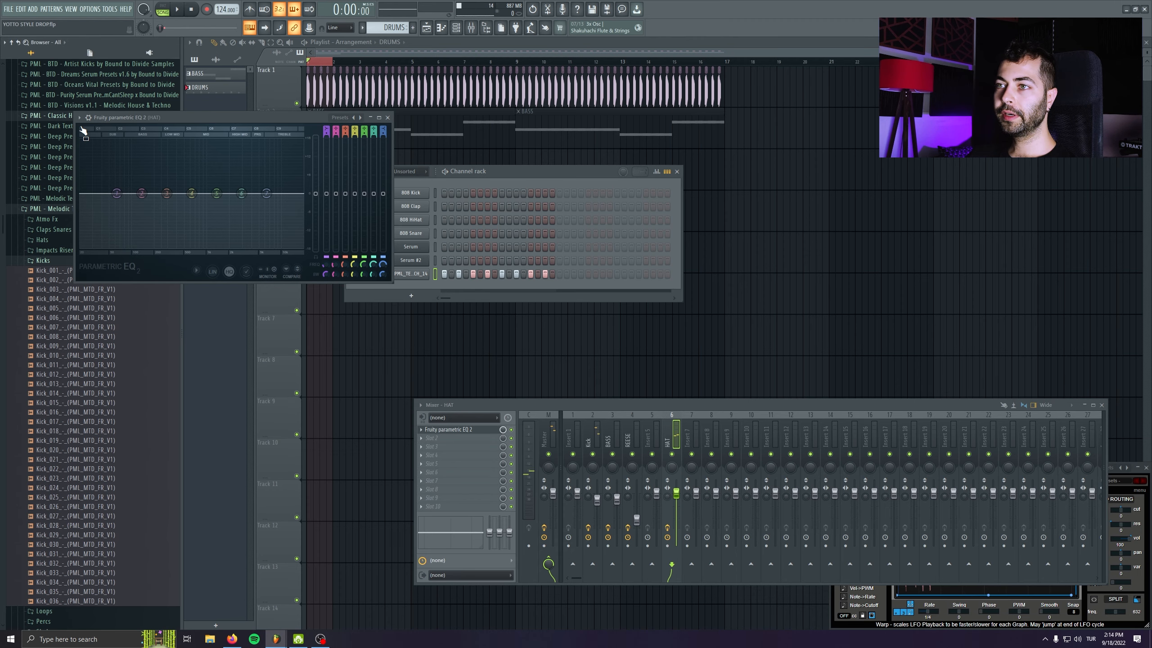
Step: Load the low-cut preset in the HAT track's Fruity Parametric EQ 2 and raise band 1 to about 1078 Hz
right_click(83, 130)
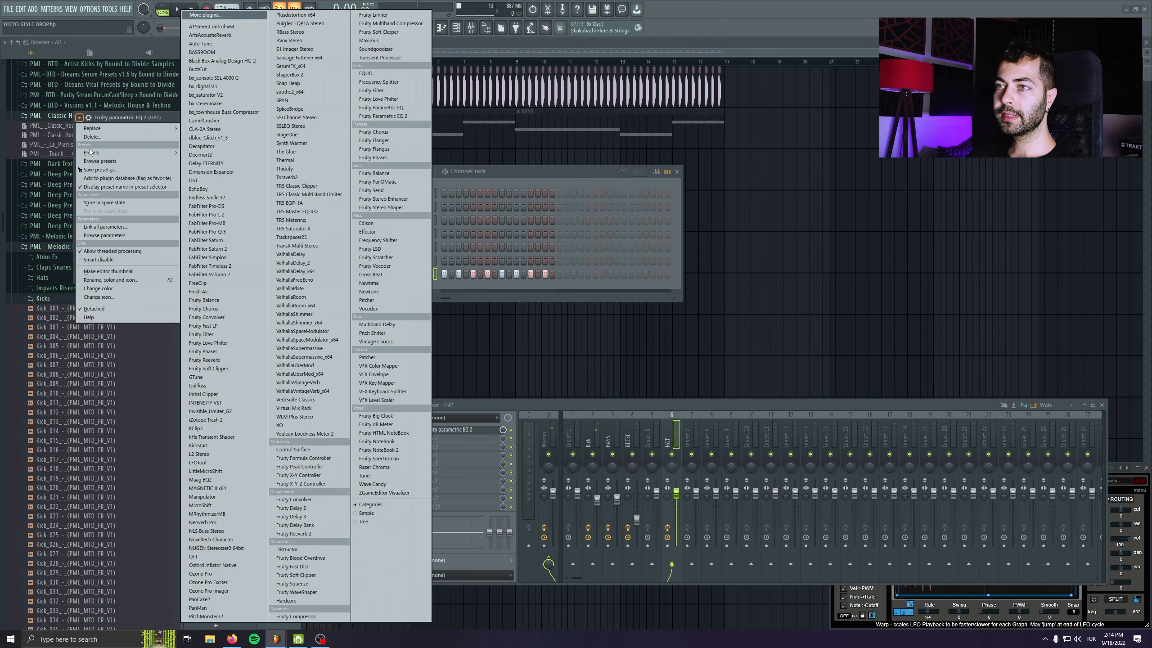
left_click(214, 188)
left_click_drag(117, 194, 207, 194)
key("space")
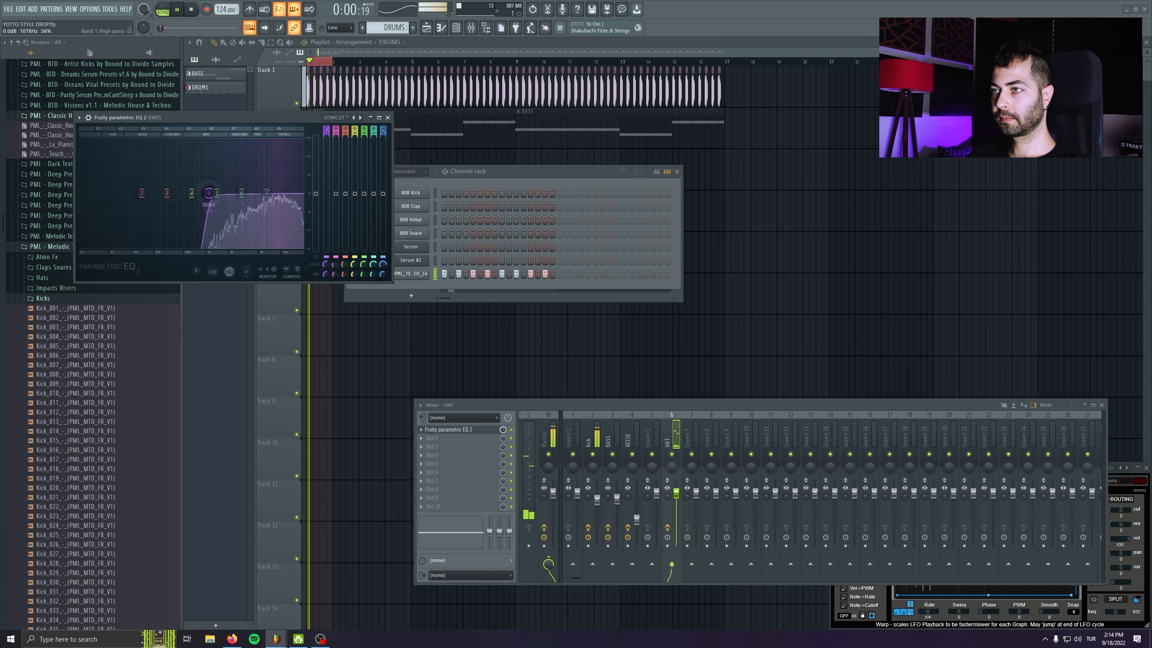
left_click(387, 117)
Step: Open the sampler settings of the open hi-hat PML_TEV1_OH_16, audition the sample, and move the window clear of the channel list
left_click_drag(503, 176, 507, 208)
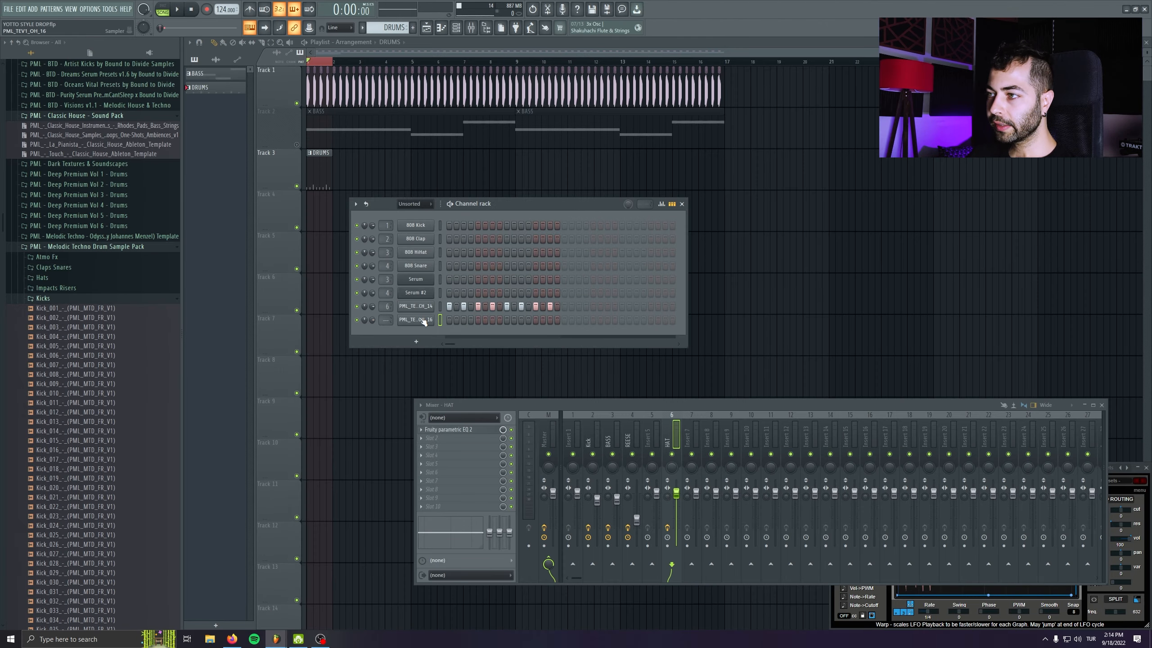
left_click(422, 320)
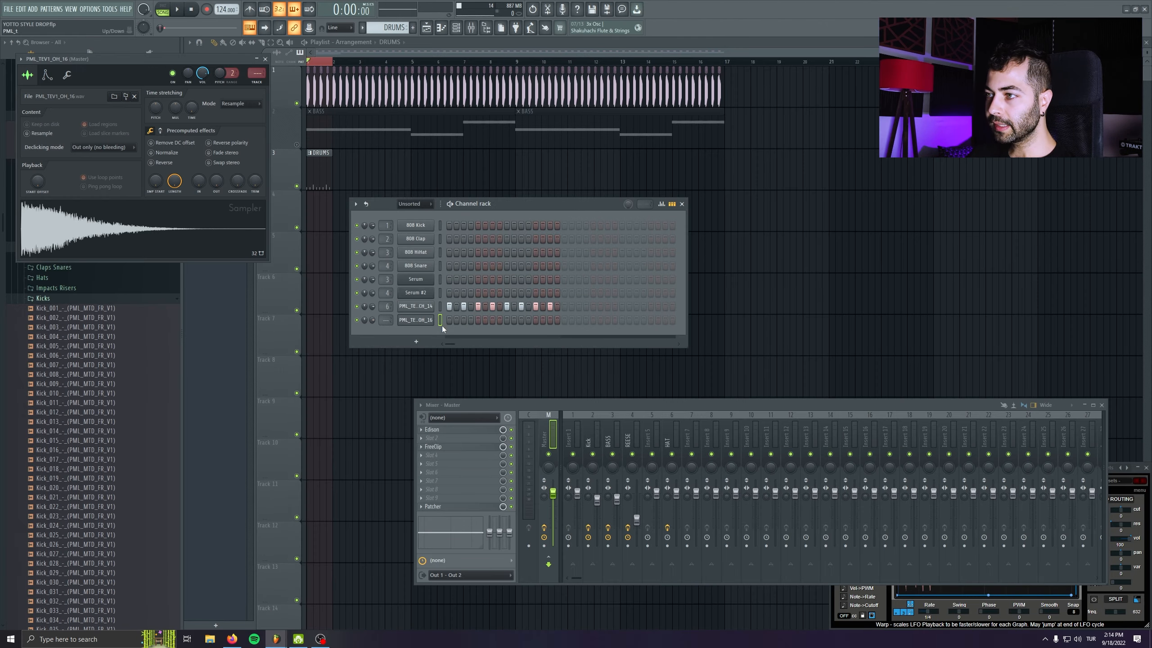
left_click_drag(105, 59, 301, 167)
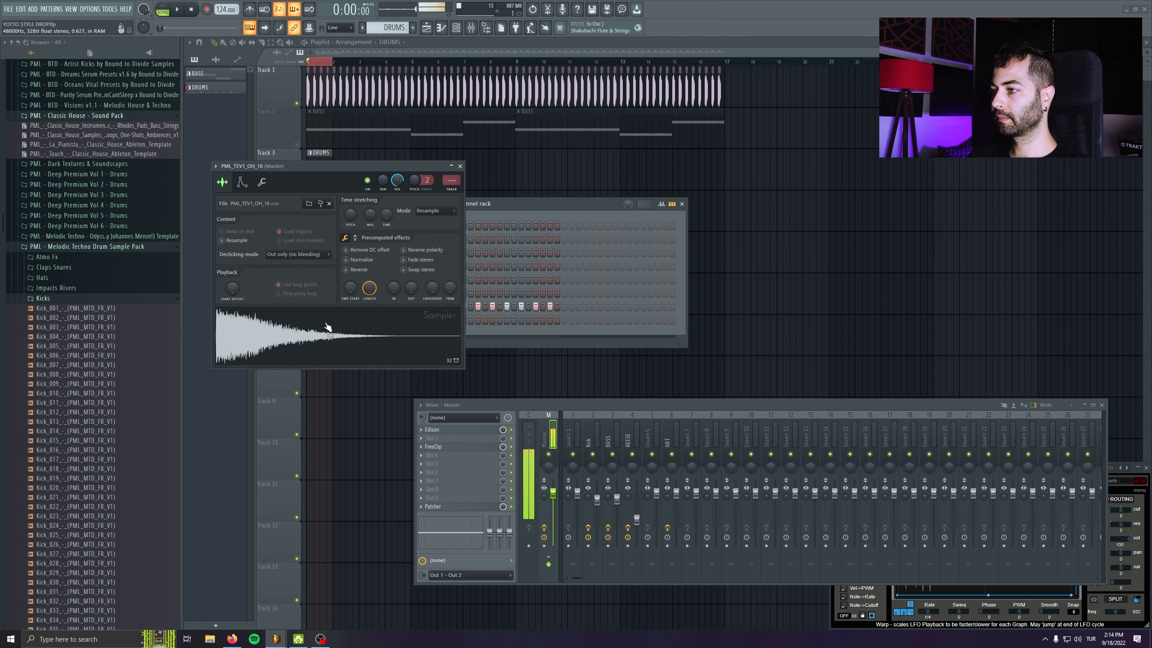
left_click_drag(388, 166, 803, 238)
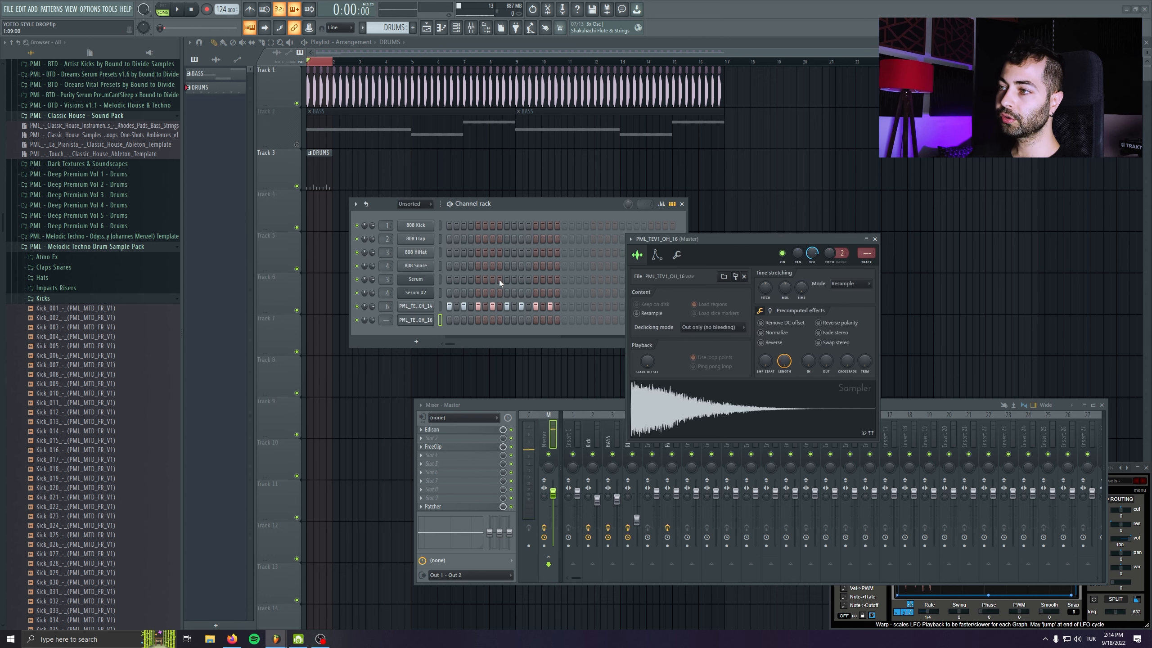
Step: Route the PML_TEV1_OH_16 channel to mixer track 6 (HAT) and add a hit on its step 15 during playback
scroll(386, 318, "up", 5)
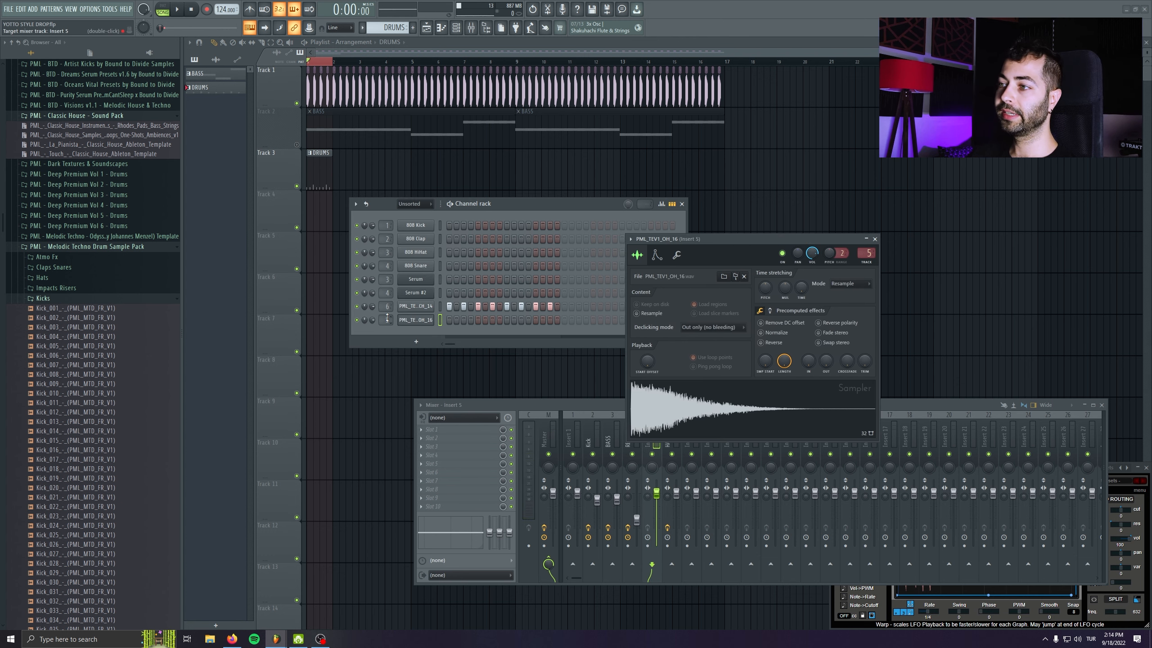
scroll(387, 318, "up", 1)
left_click_drag(725, 237, 814, 214)
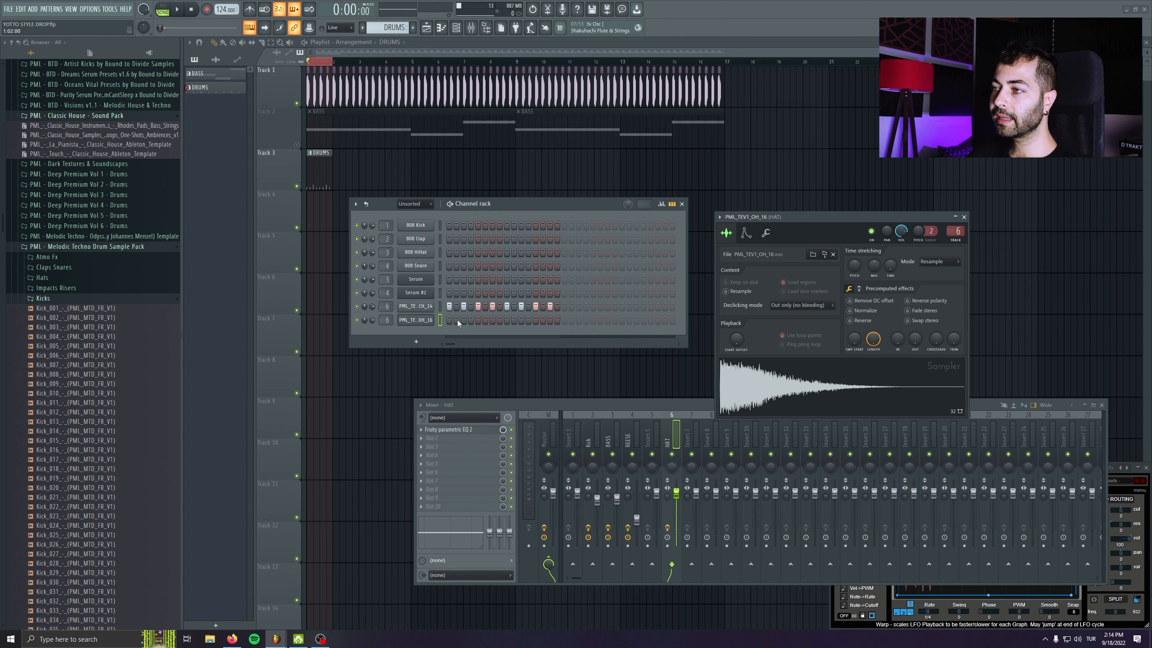
key("space")
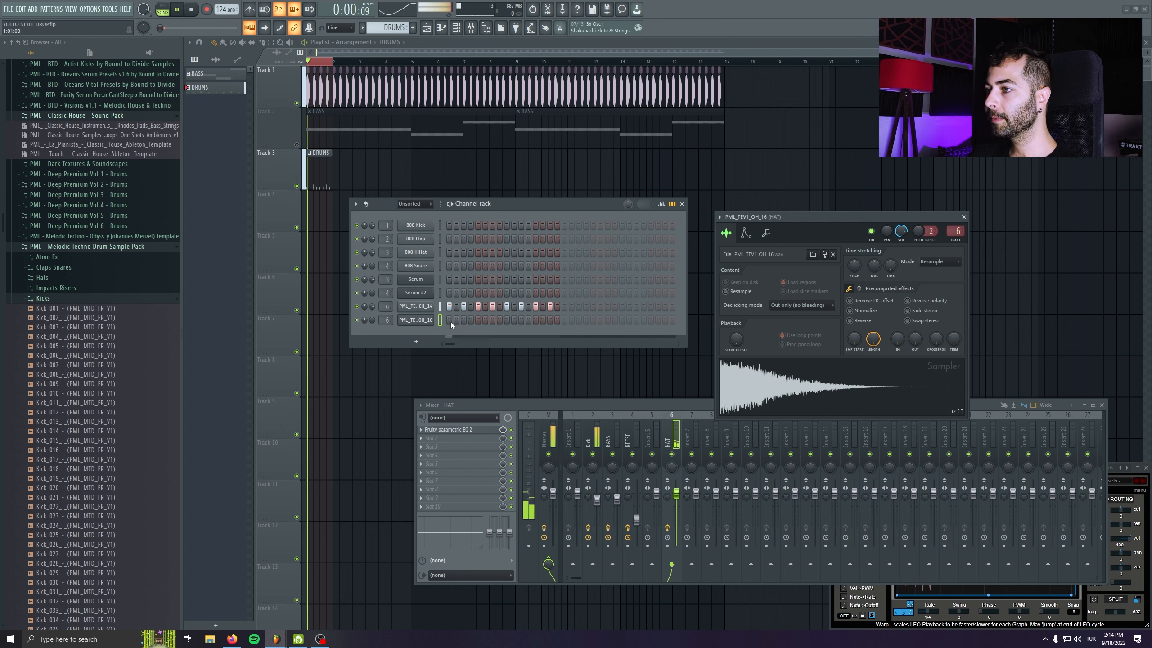
left_click(549, 320)
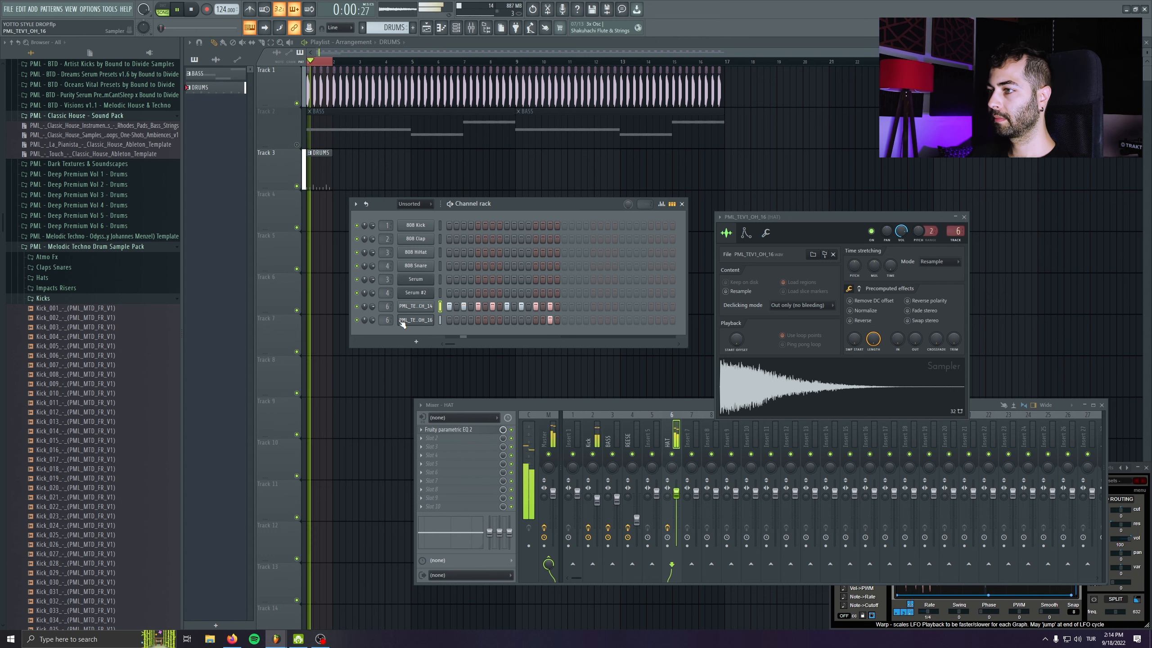
key("space")
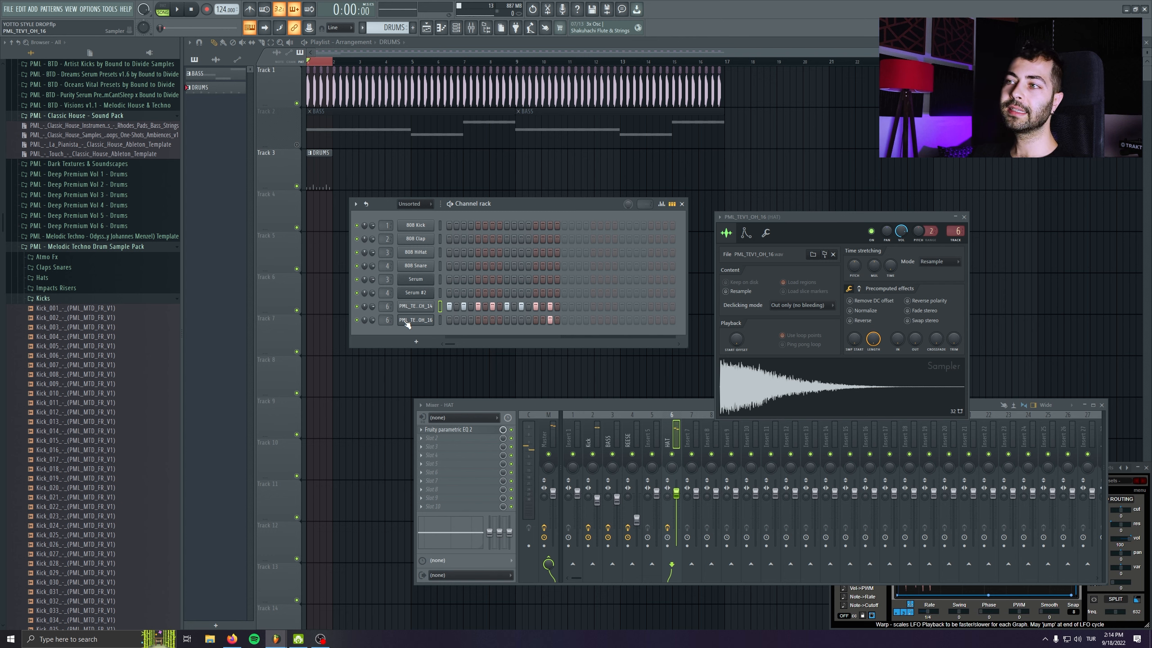
Step: Examine the PML_TEV1_CH_14 channel's volume envelope and its note layout and velocities in the piano roll
left_click(422, 307)
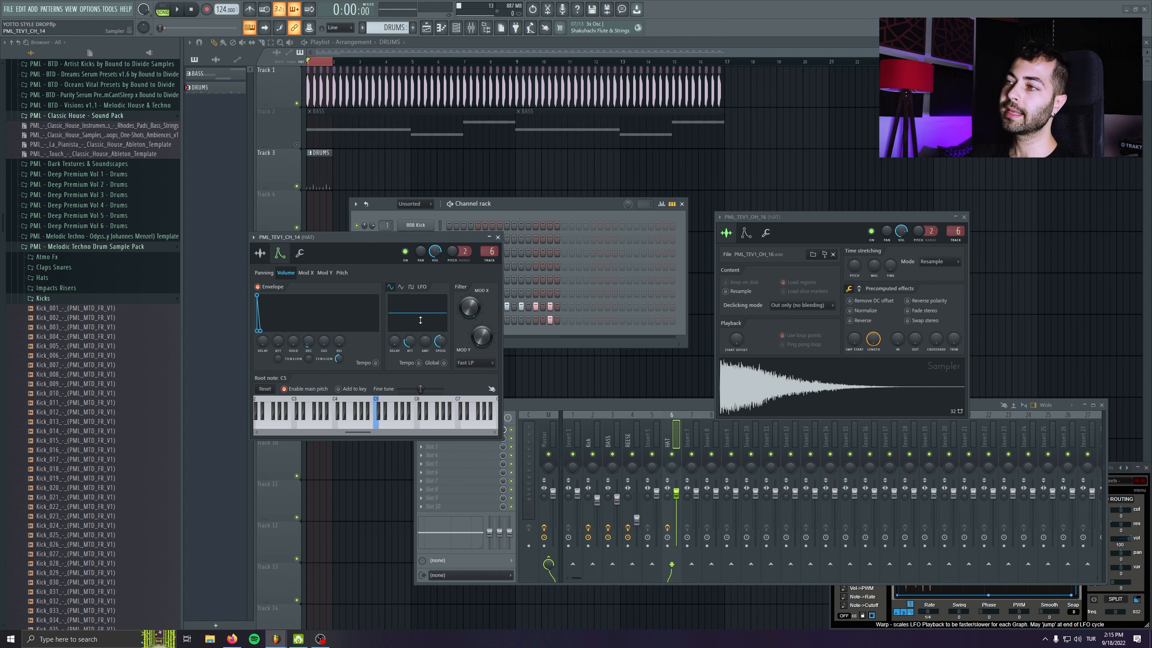
left_click(498, 237)
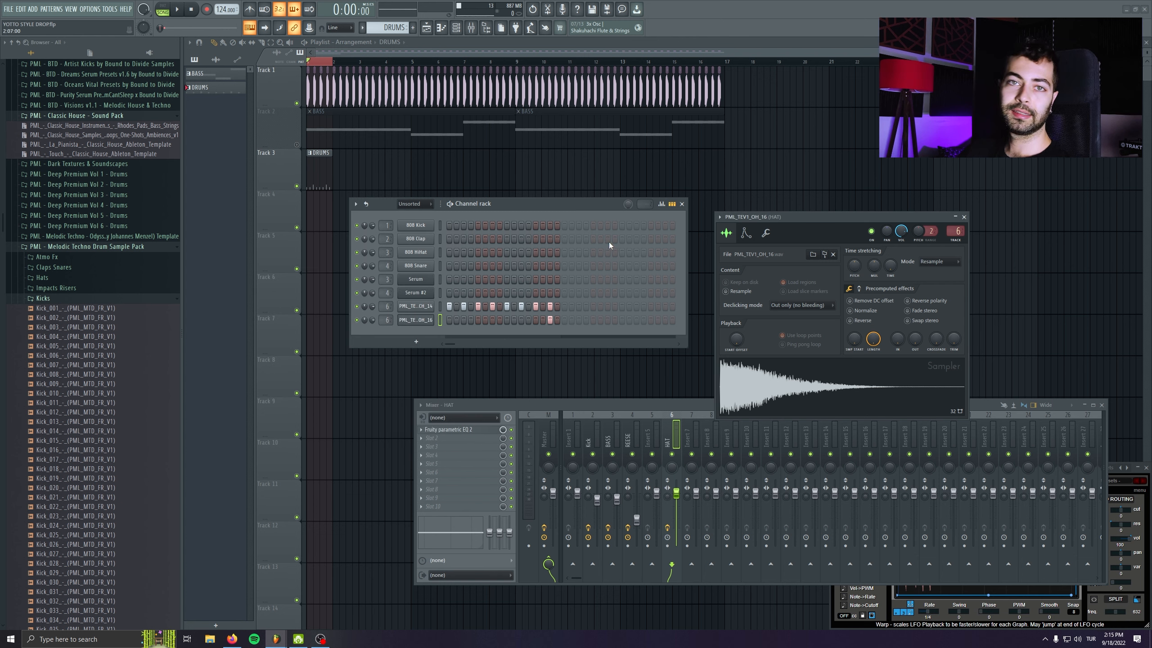
left_click(421, 309)
left_click(498, 237)
left_click(417, 320)
left_click(422, 307)
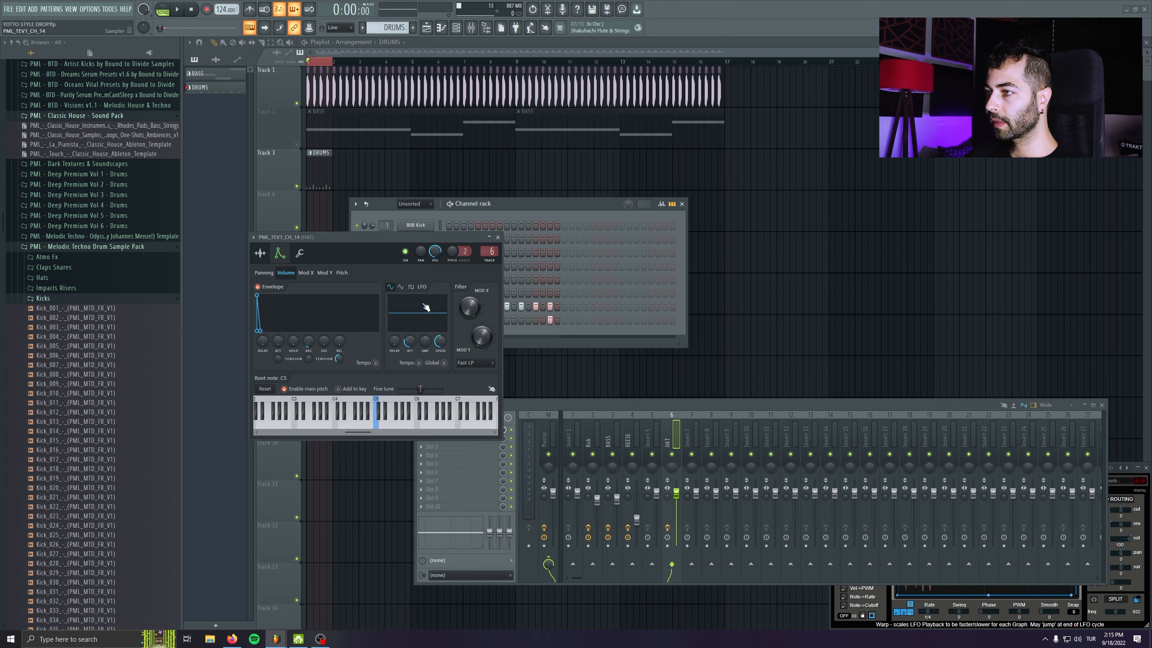
left_click(498, 237)
right_click(425, 306)
left_click(447, 306)
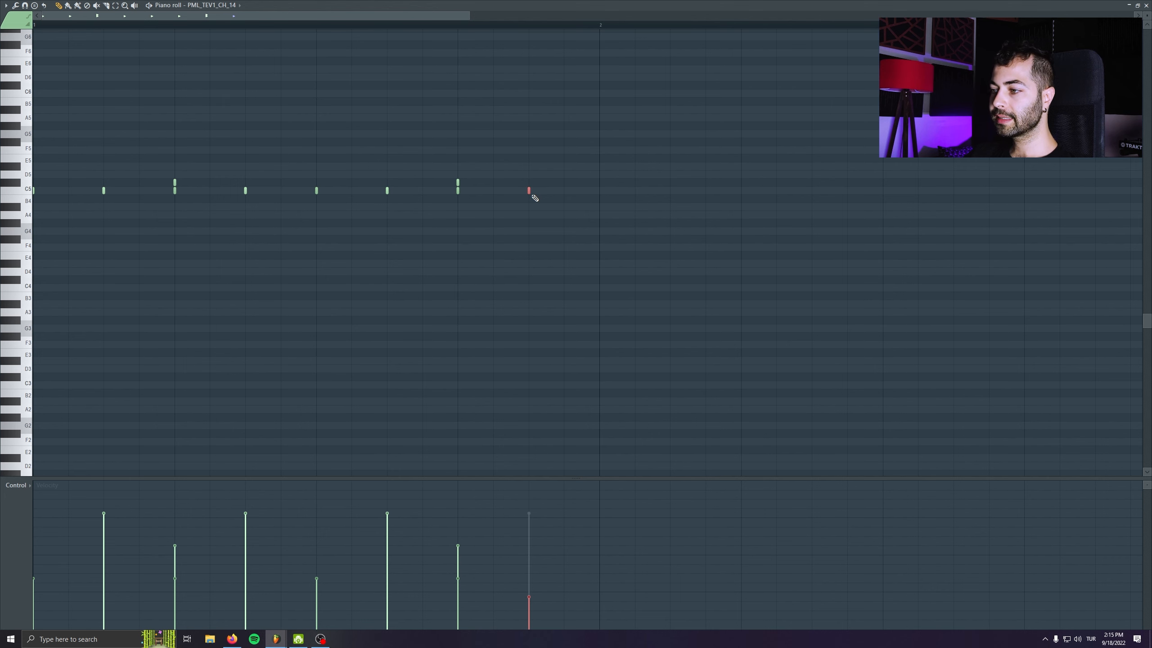
key("F7")
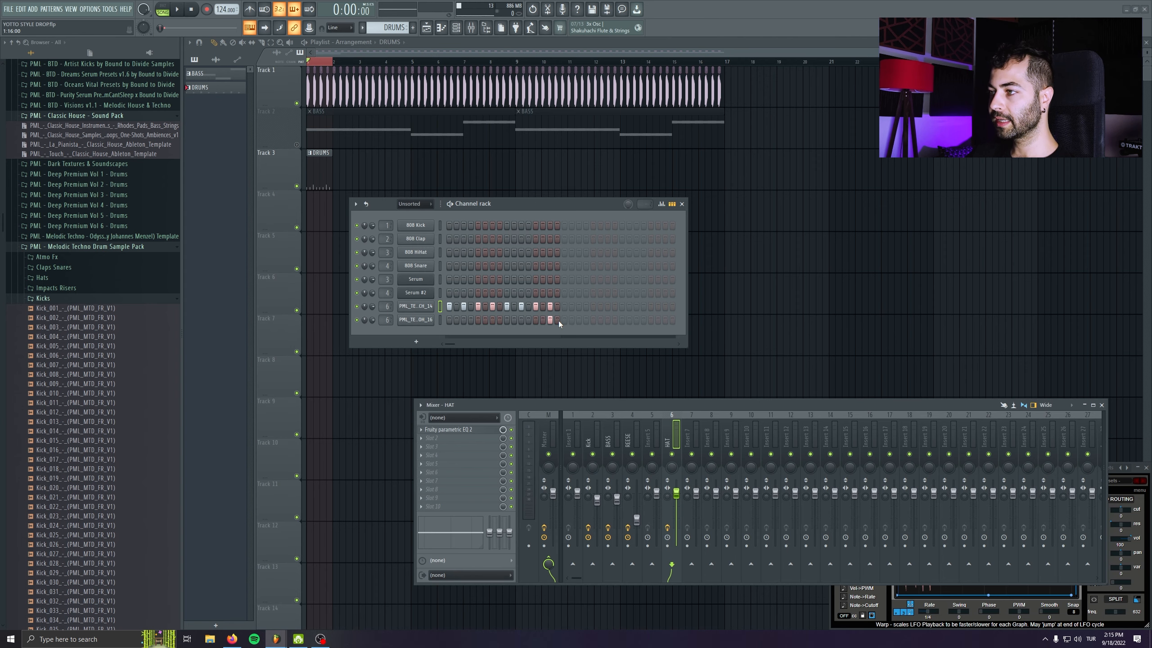
Step: Shorten the PML_TEV1_OH_16 open hat with its volume envelope, setting the decay time to about 23% during playback
left_click(426, 321)
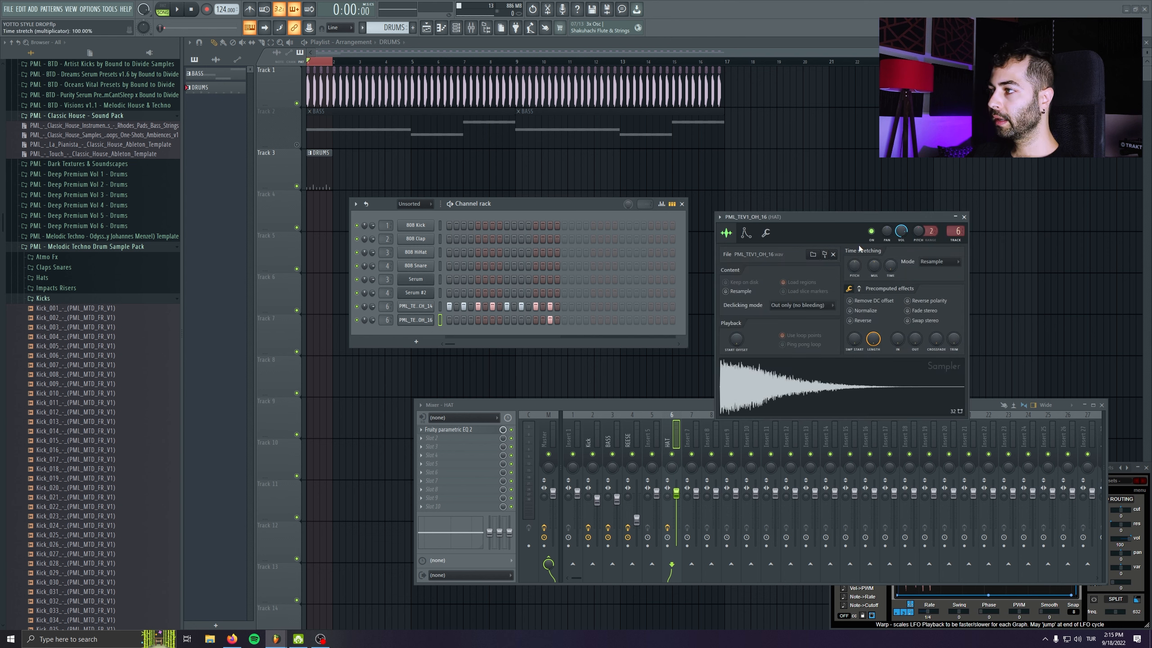
left_click_drag(809, 213, 438, 193)
left_click(370, 210)
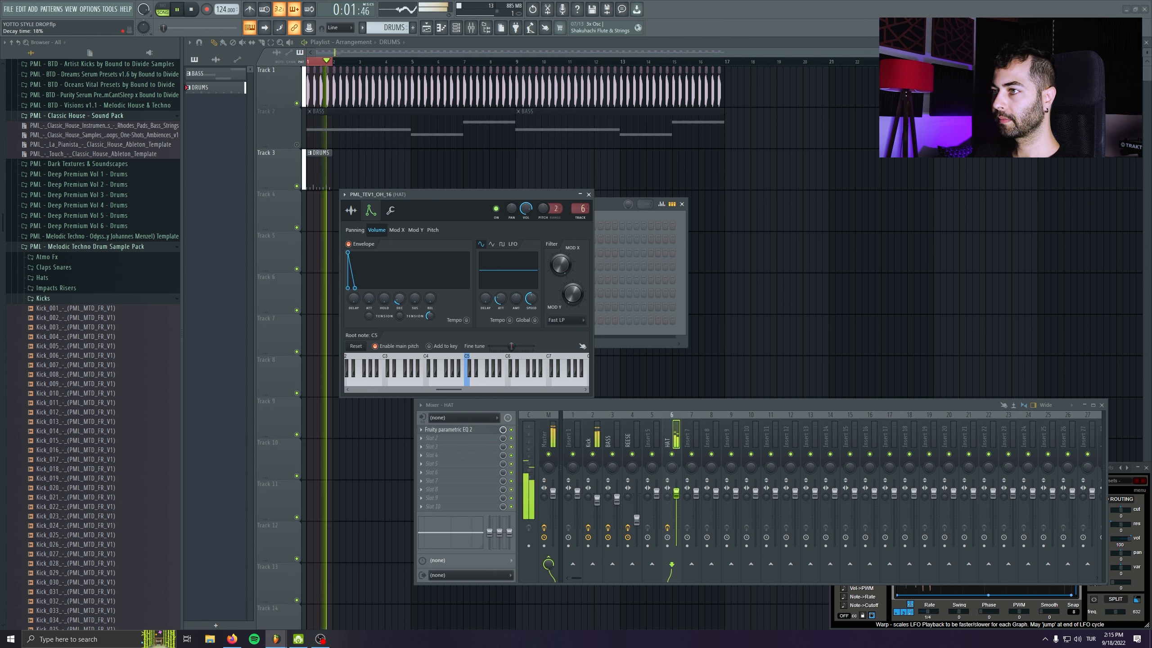
mouse_move(399, 299)
left_mouse_down()
mouse_move(429, 286)
mouse_move(399, 303)
left_mouse_up()
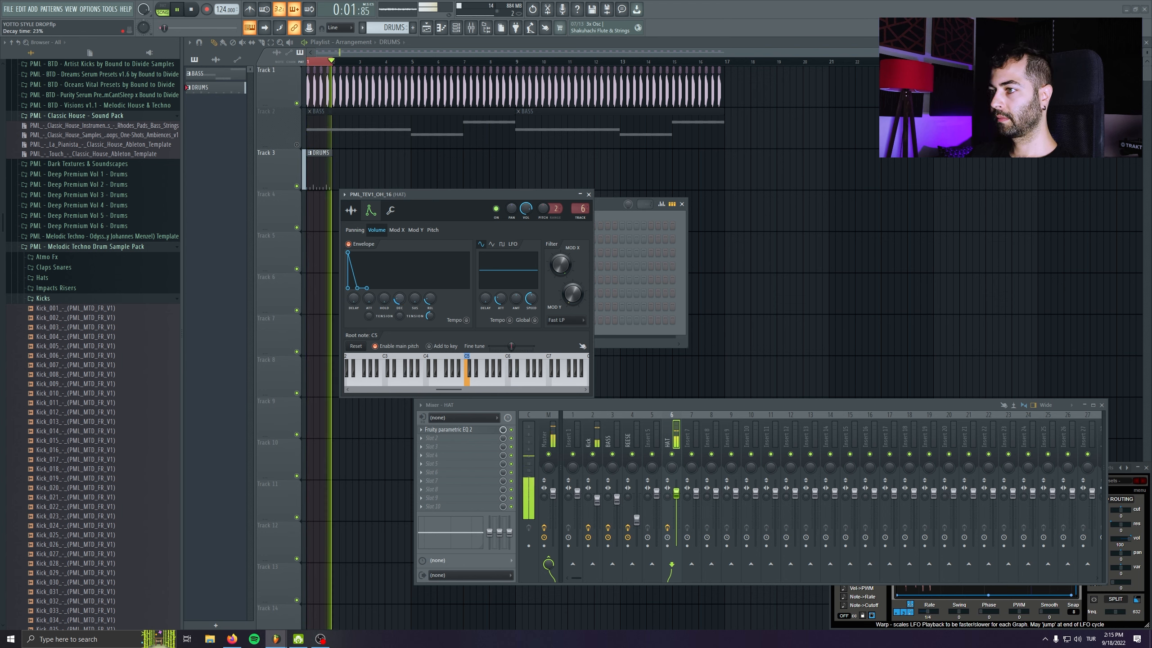
left_click(589, 194)
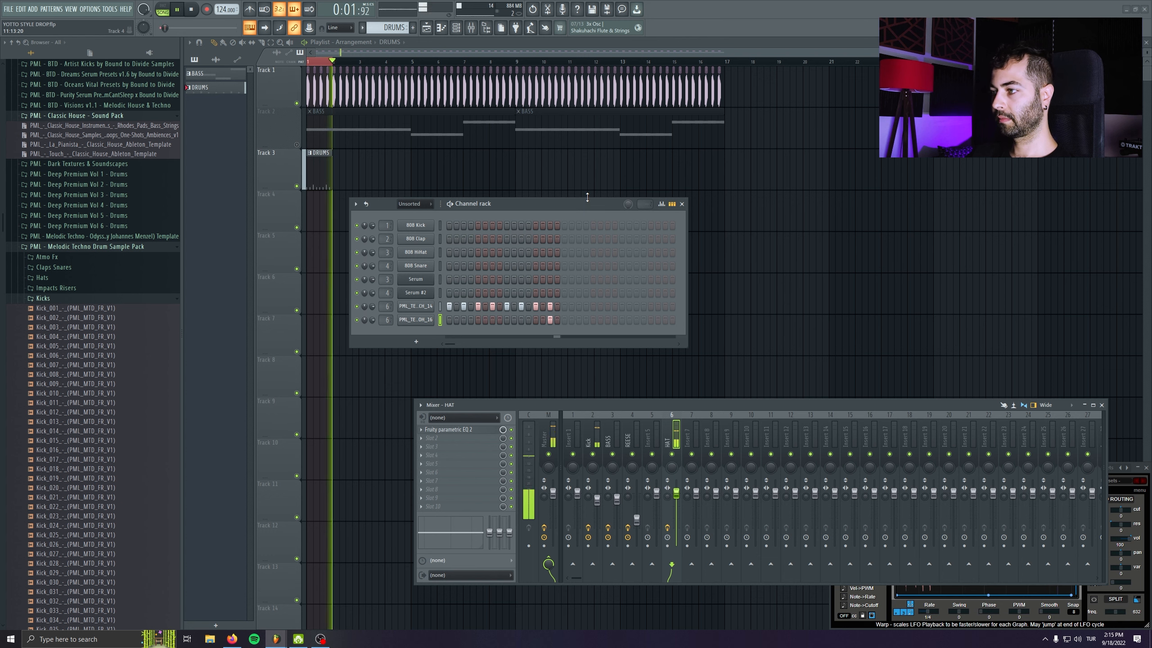
key("space")
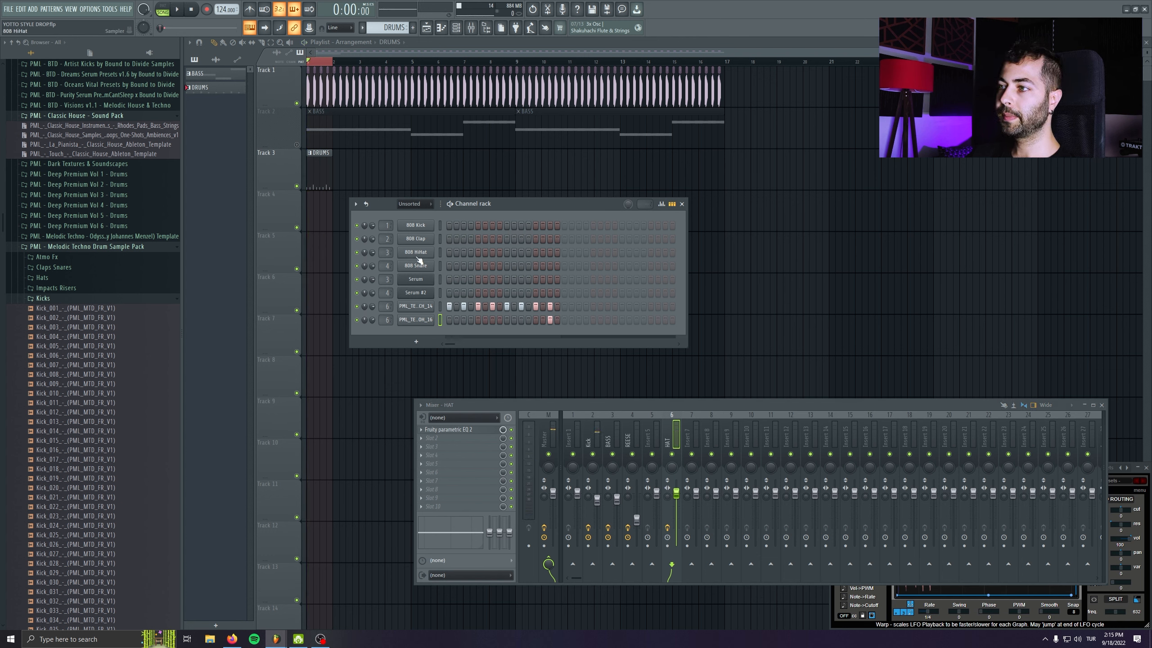
Step: Repeat the DRUMS clip along Track 3 up to bar 17, clear the playlist time selection, and unmute the BASS track
key("space")
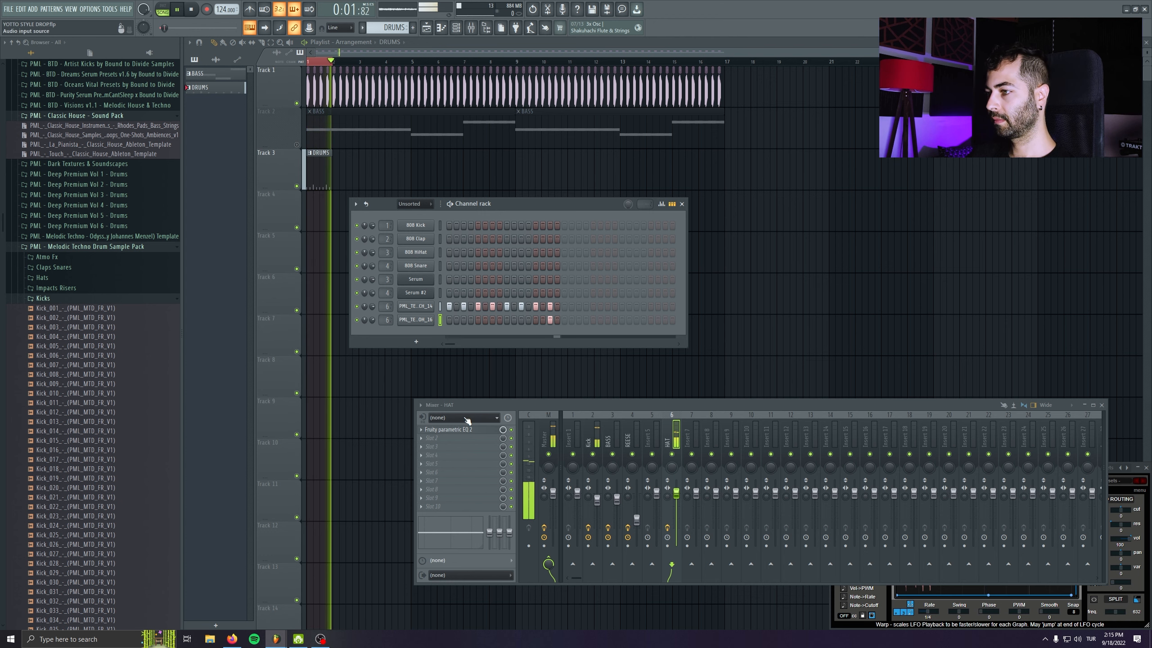
key("space")
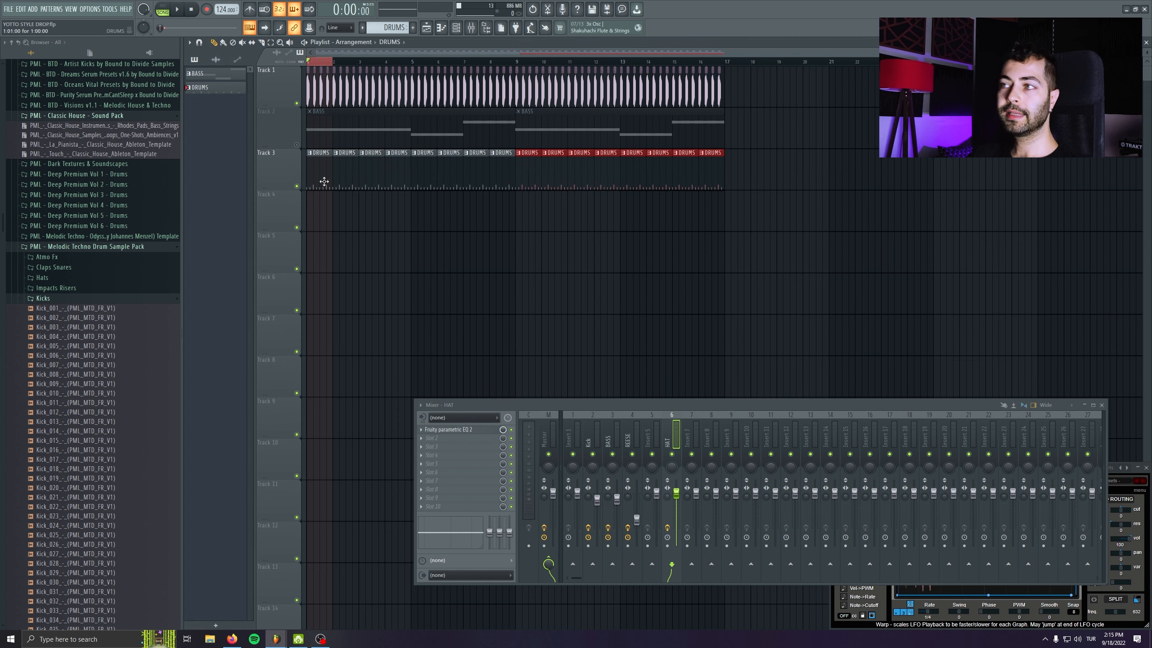
left_click_drag(328, 63, 288, 71)
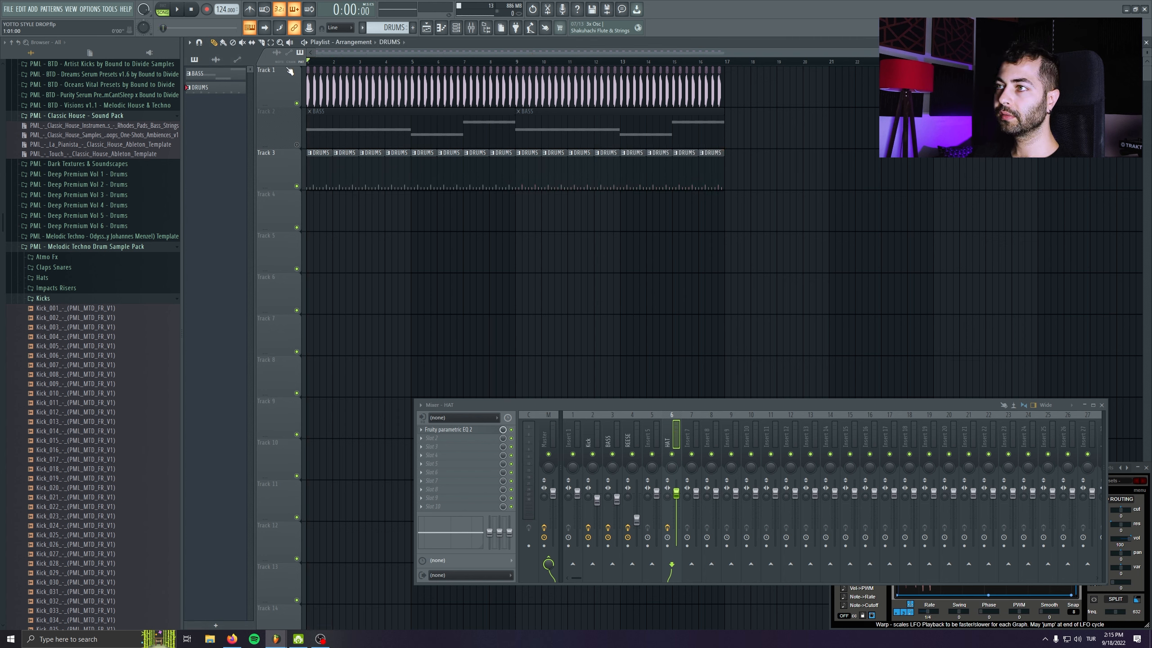
left_click(297, 144)
Step: Play the arrangement and slightly lower the mixer volumes of the HAT and REESE tracks
key("space")
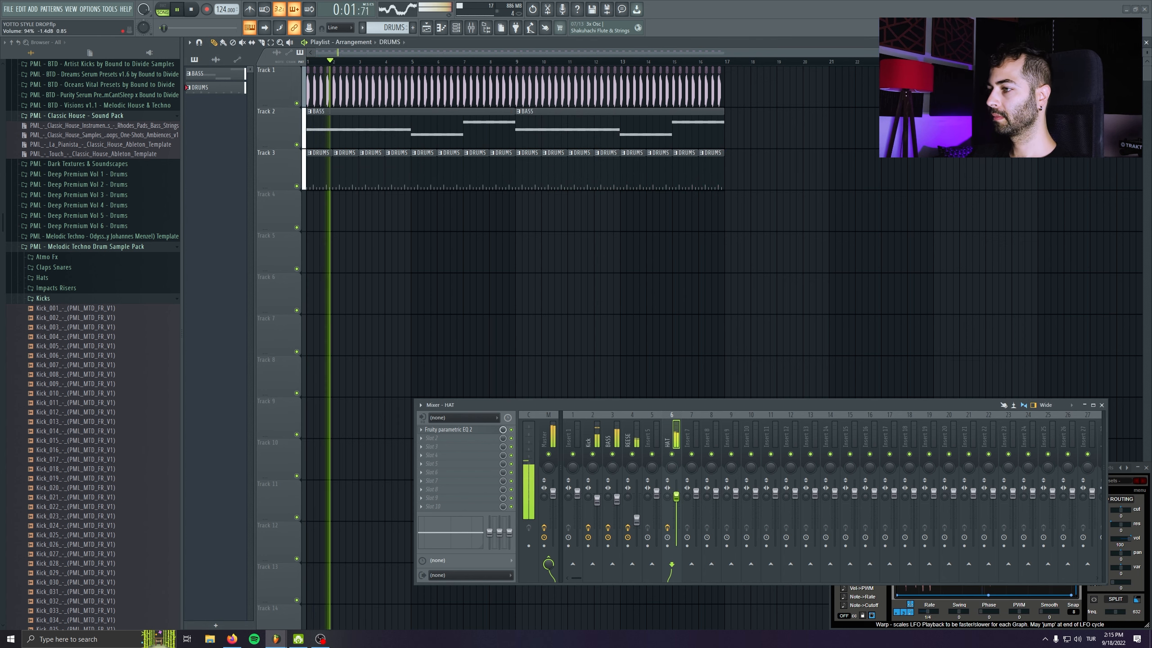
left_click_drag(676, 497, 637, 526)
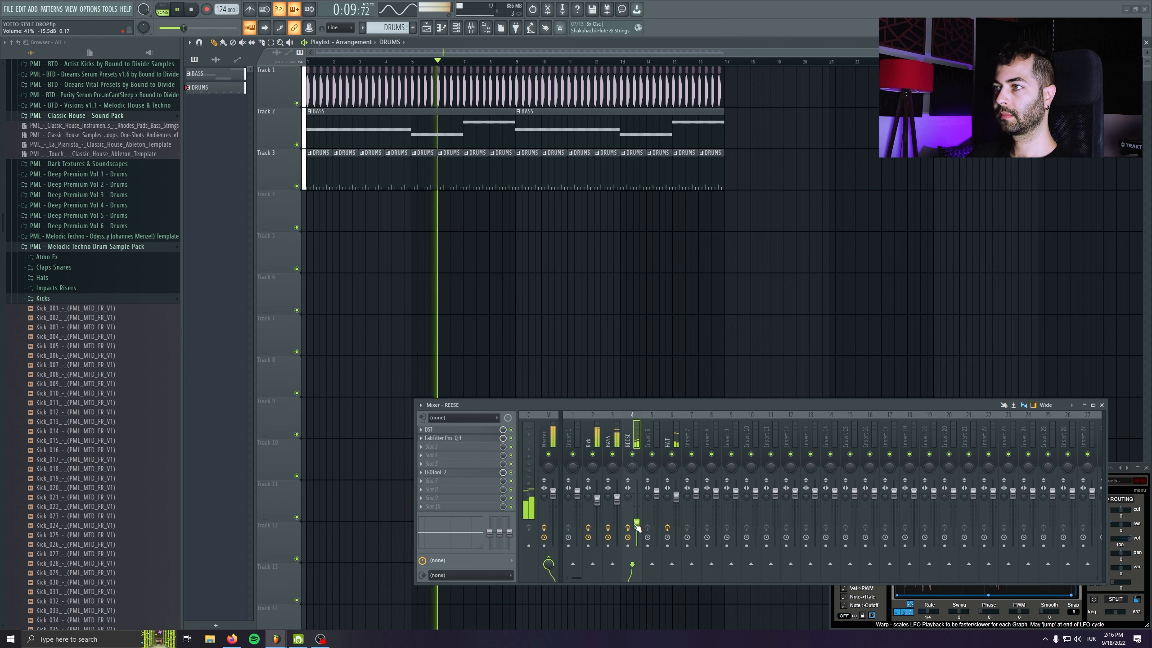
left_click_drag(637, 526, 638, 531)
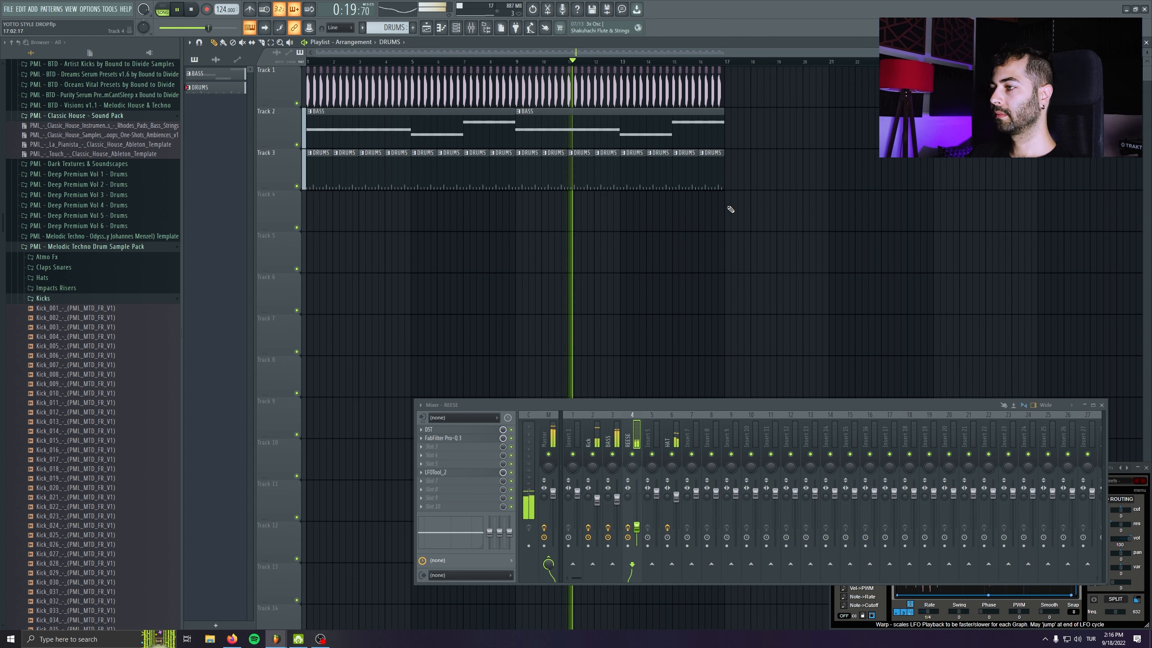
key("space")
Step: Add the PML_BOEHMER_HAT_015 sample as a new channel on mixer track 7 and name that track CLSD
key("F6")
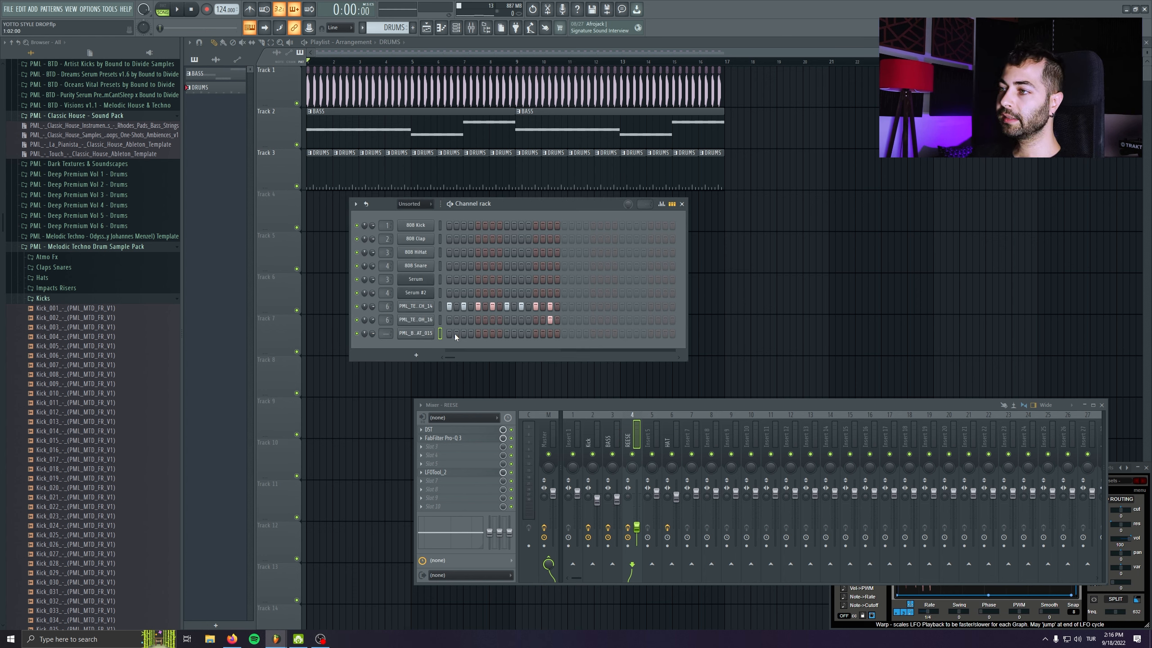
left_click_drag(385, 333, 384, 331)
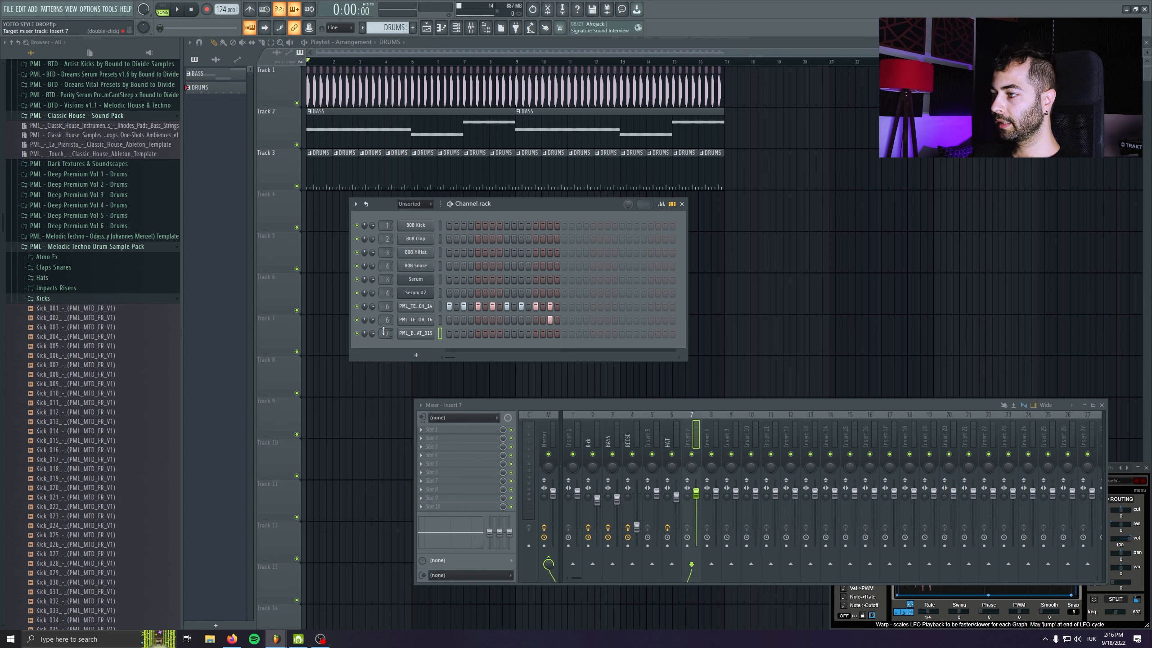
left_click(424, 334)
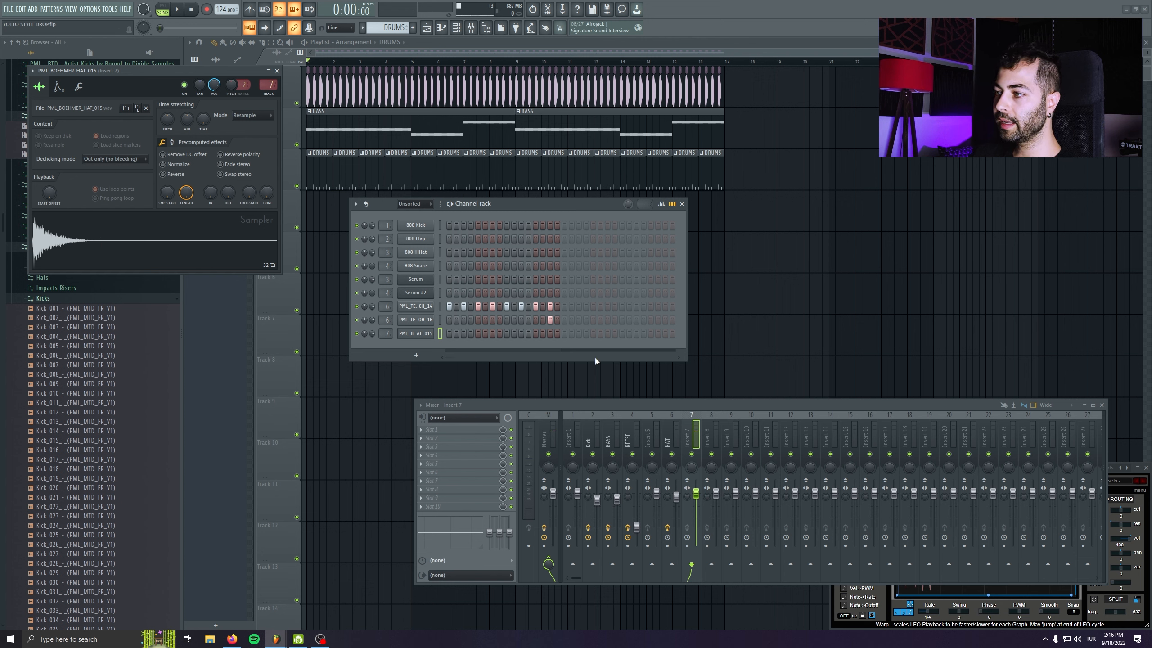
double_click(688, 434)
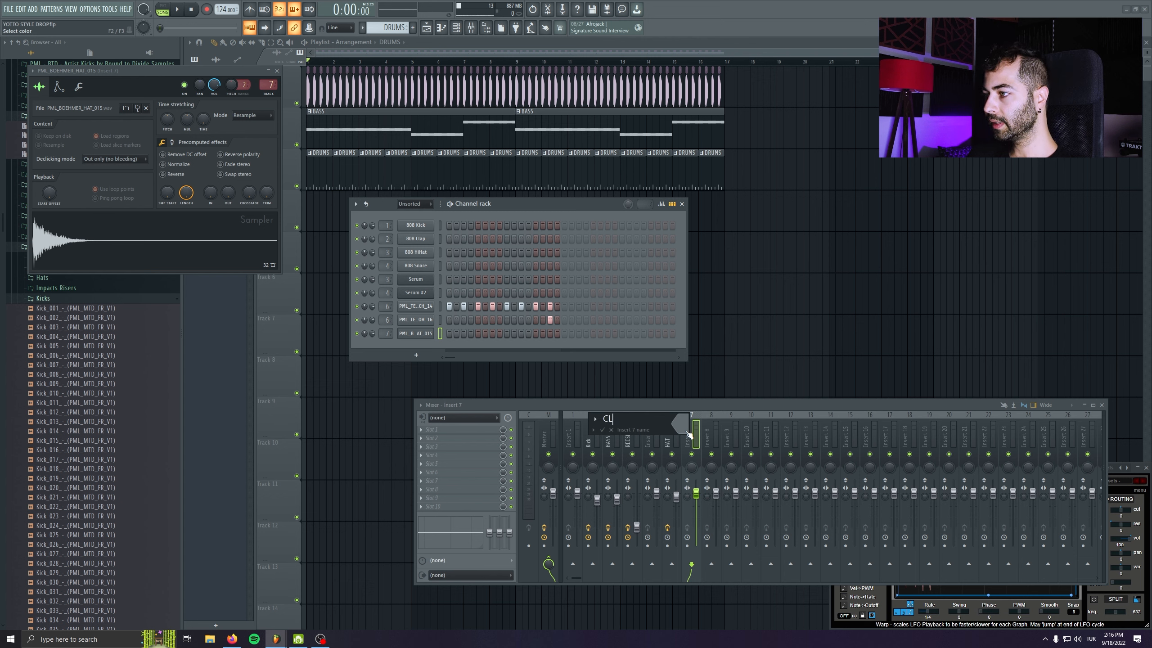
type("CLSD")
key("Return")
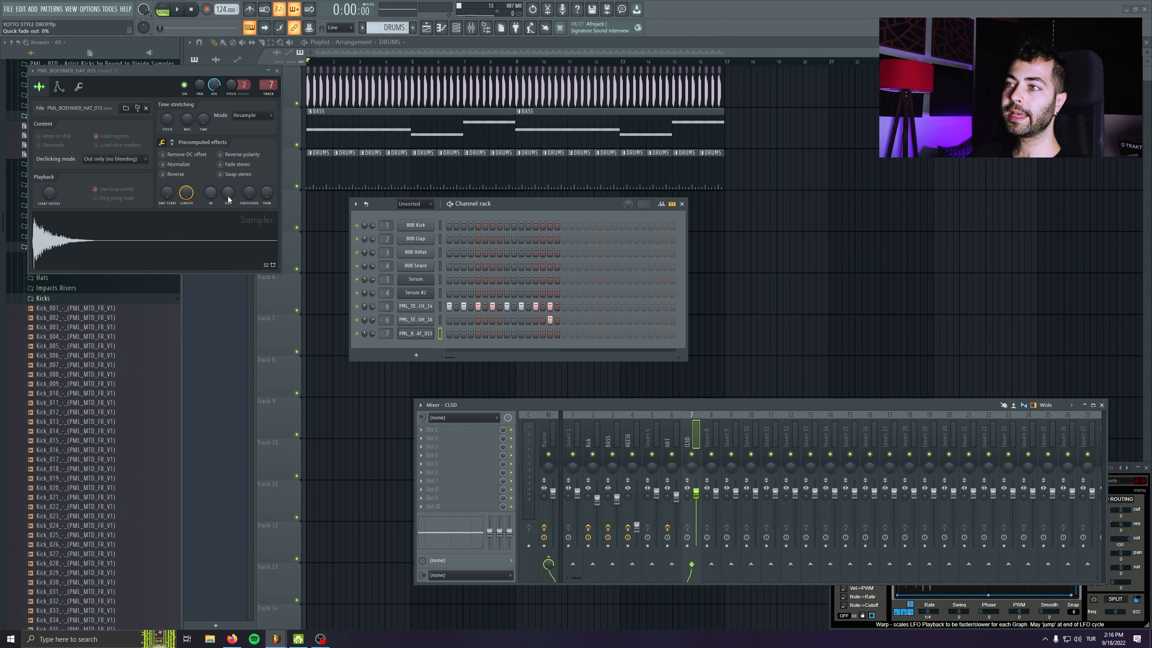
Step: Shape the PML_BOEHMER_HAT_015 volume envelope into a short hit with a decay time of about 7%
left_click(59, 87)
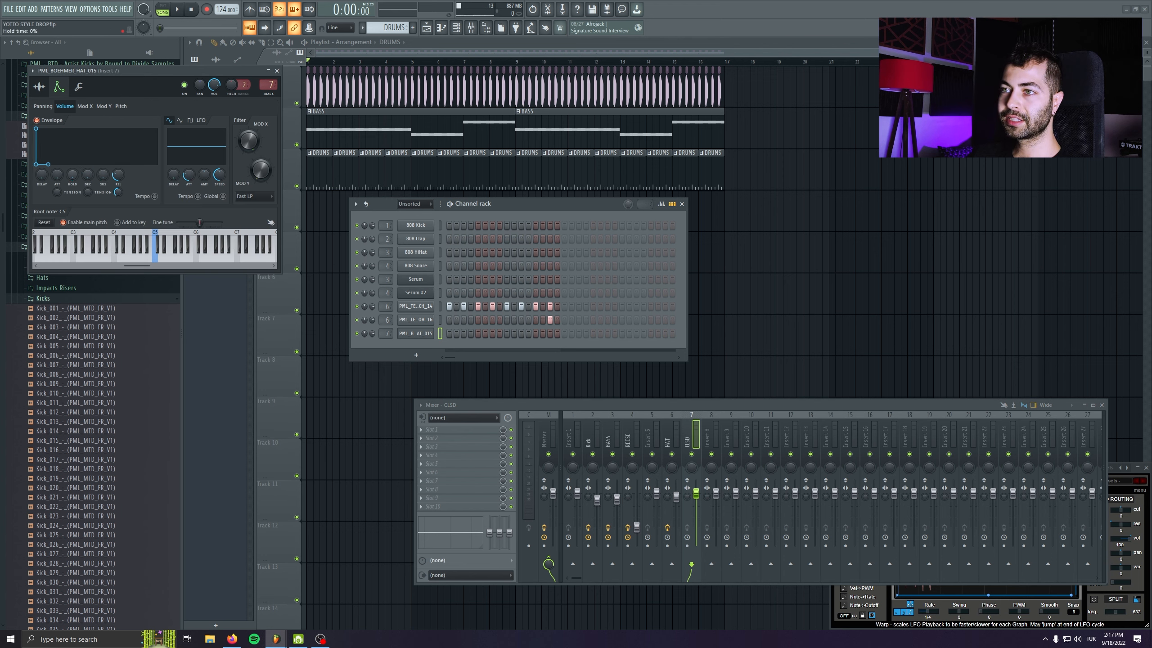
left_click_drag(88, 174, 88, 169)
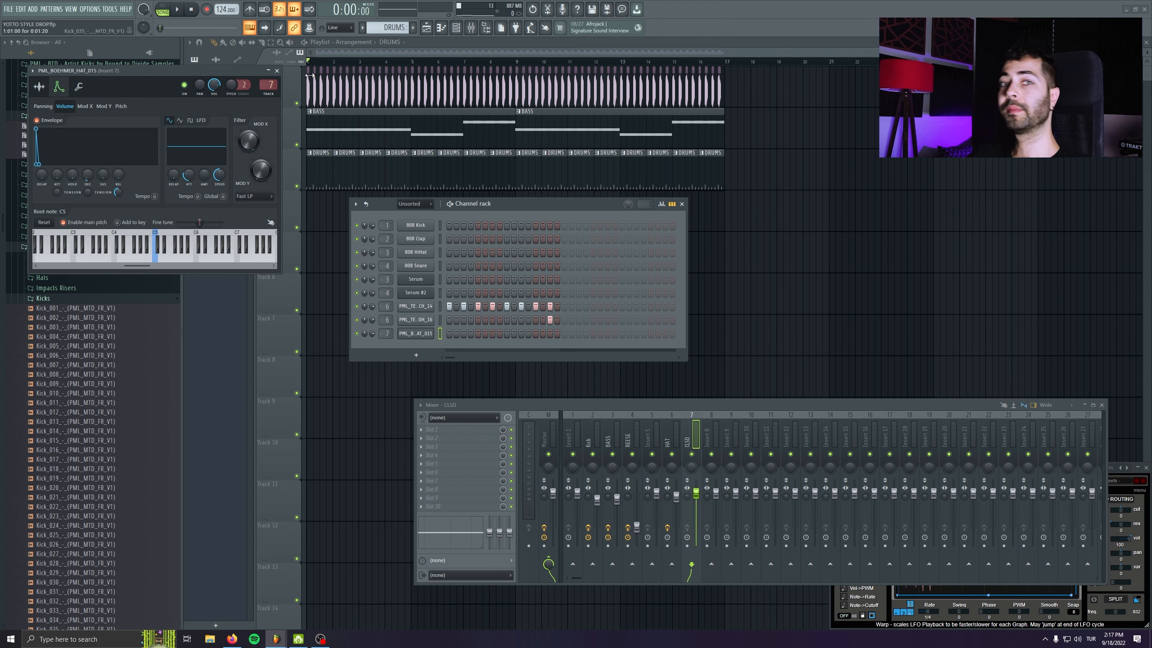
scroll(310, 85, "up", 8)
left_click_drag(399, 86, 458, 97)
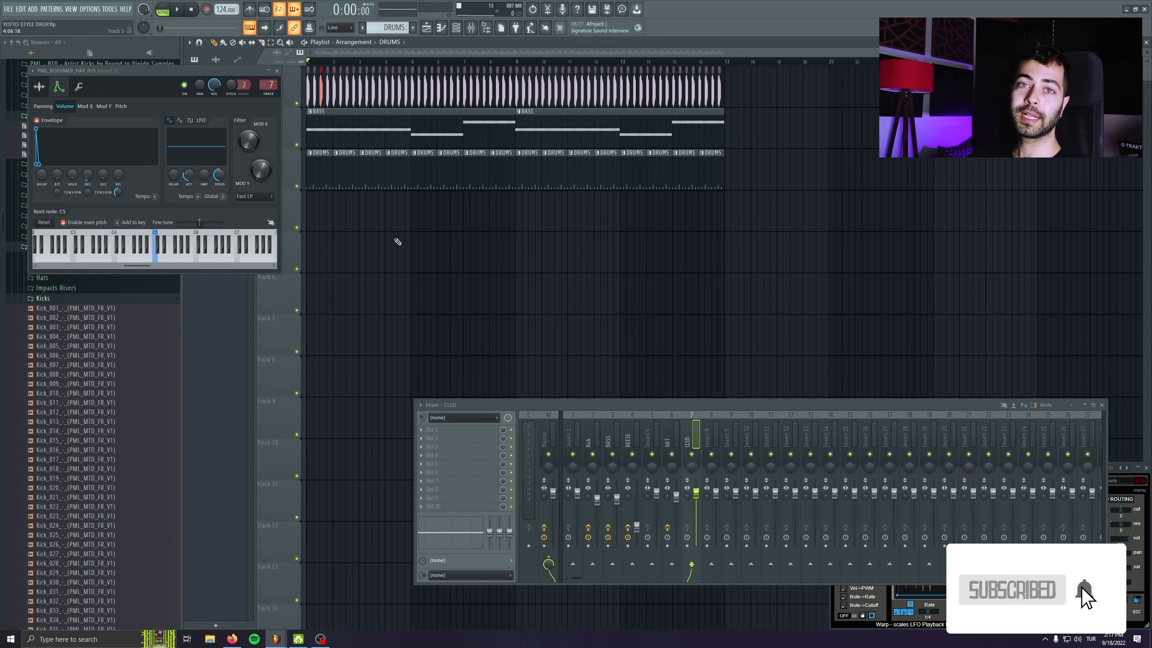
left_click_drag(182, 73, 346, 184)
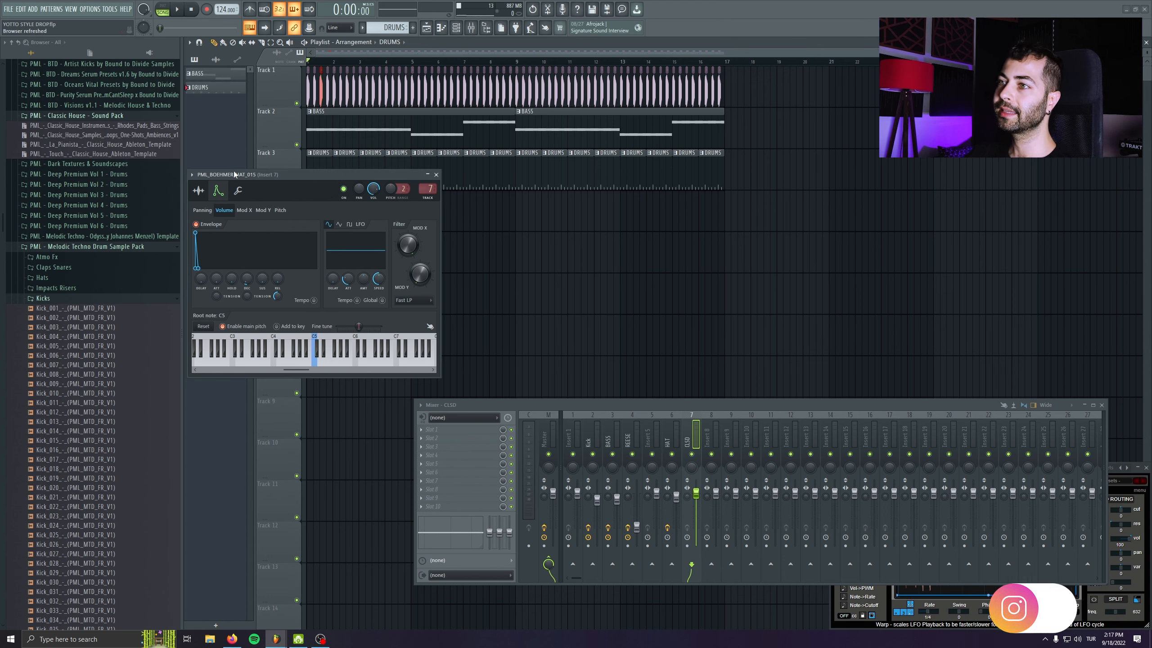
left_click(203, 196)
left_click(223, 196)
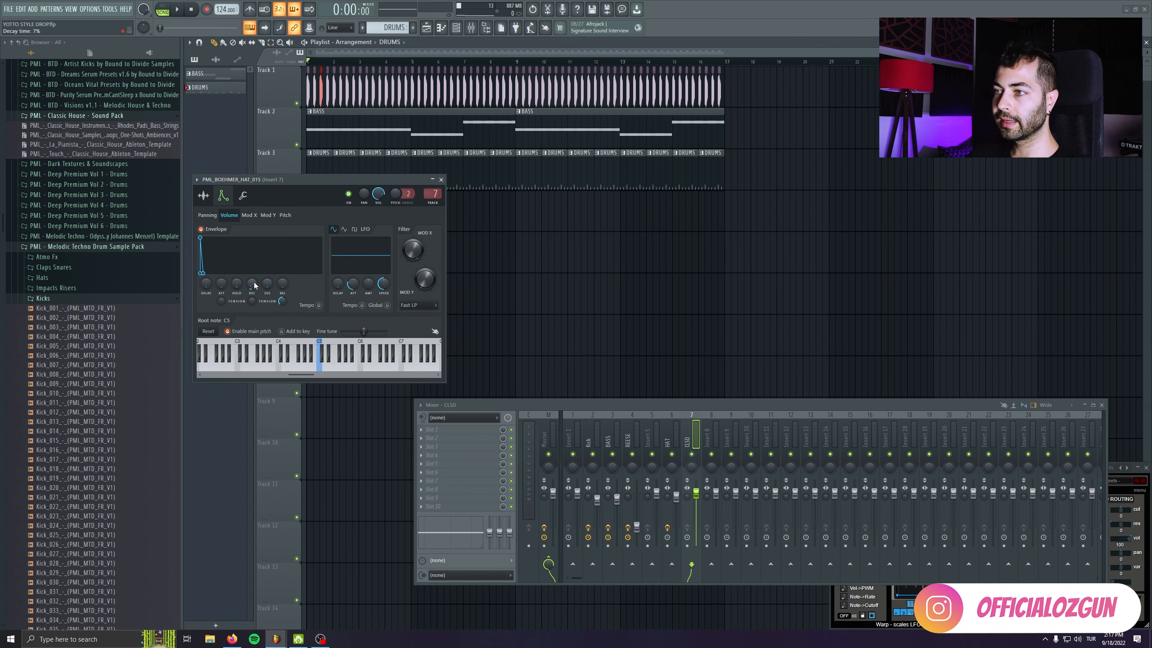
Step: Place hits on every odd step from 1 to 15 of the PML_BOEHMER_HAT_015 channel
left_click(456, 28)
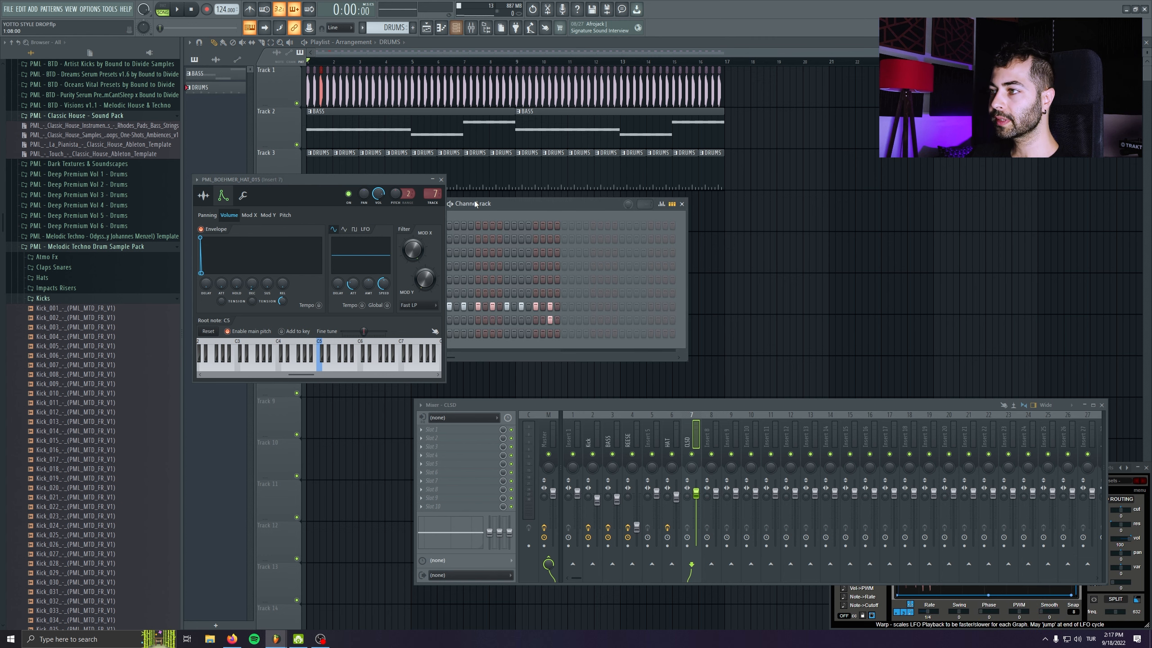
left_click(441, 179)
left_click(449, 333)
left_click(463, 333)
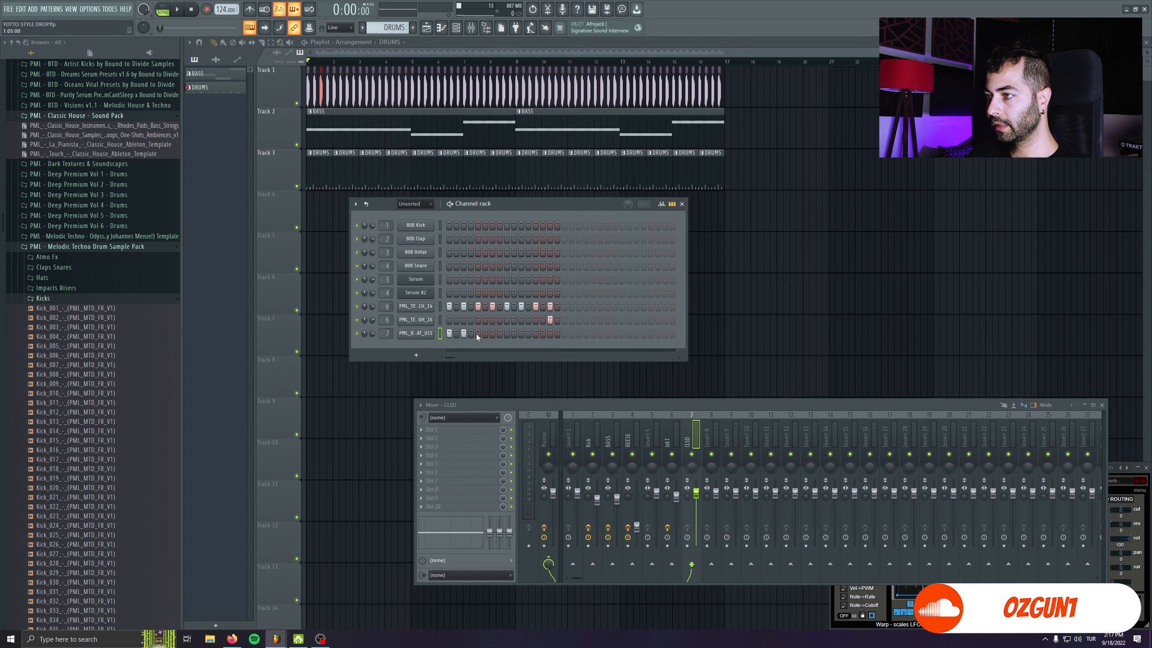
left_click(536, 333)
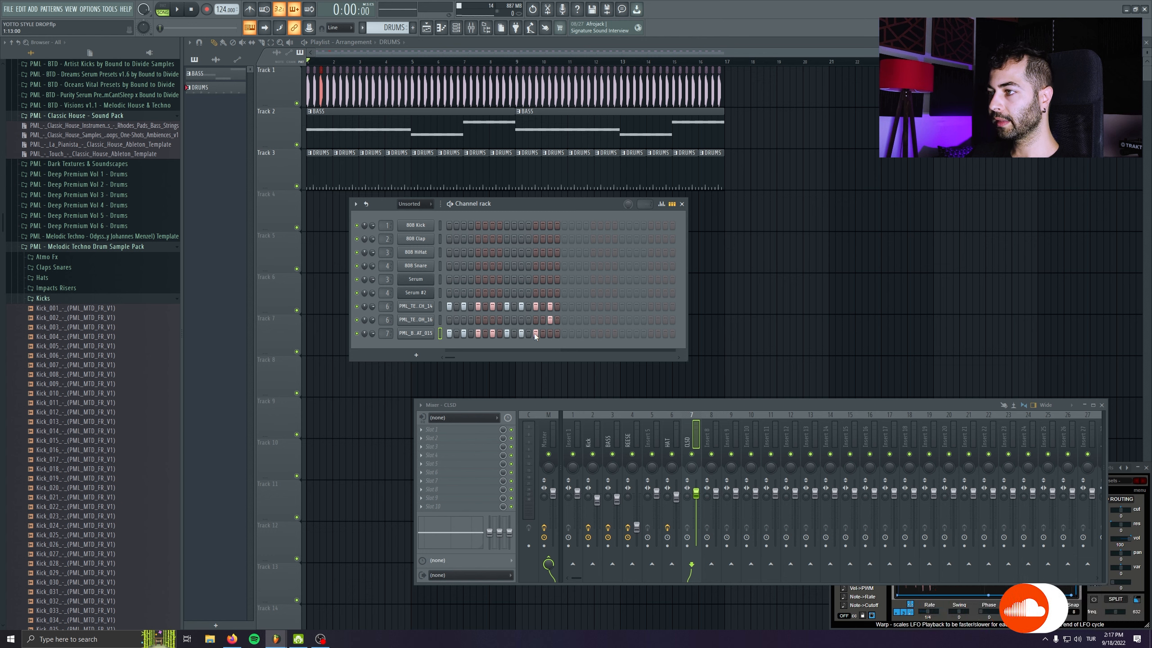
left_click(551, 333)
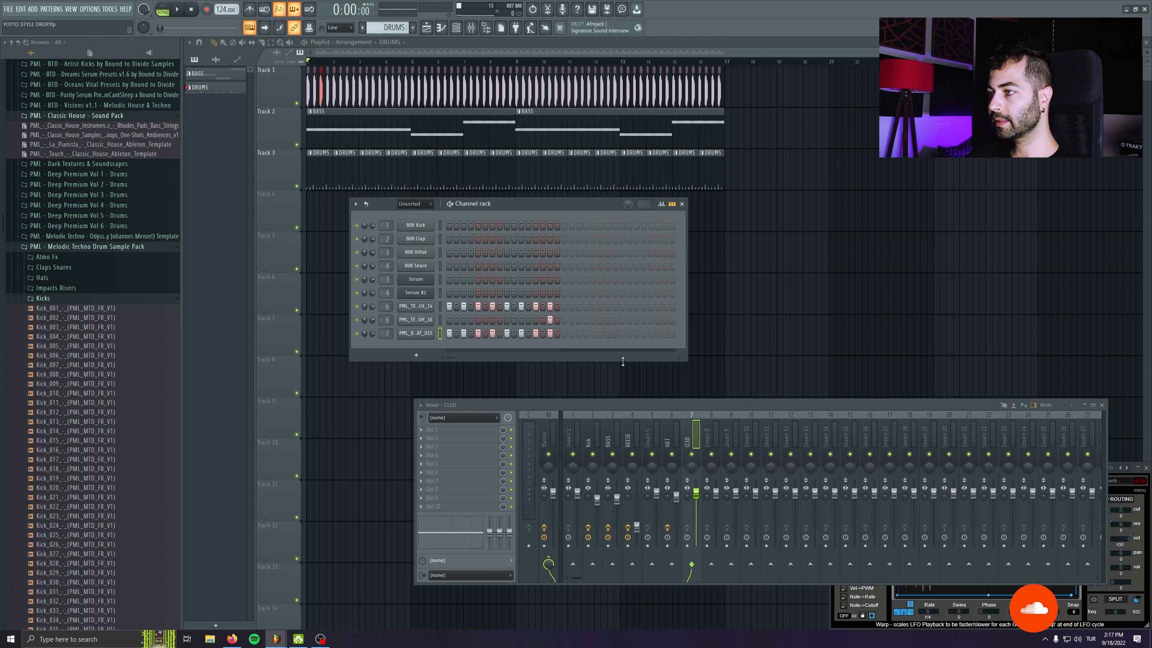
Step: Play the DRUMS pattern on its own and move the Fruity Parametric EQ 2 low cut on the CLSD track to about 1276 Hz
left_click(162, 9)
key("space")
left_click(420, 333)
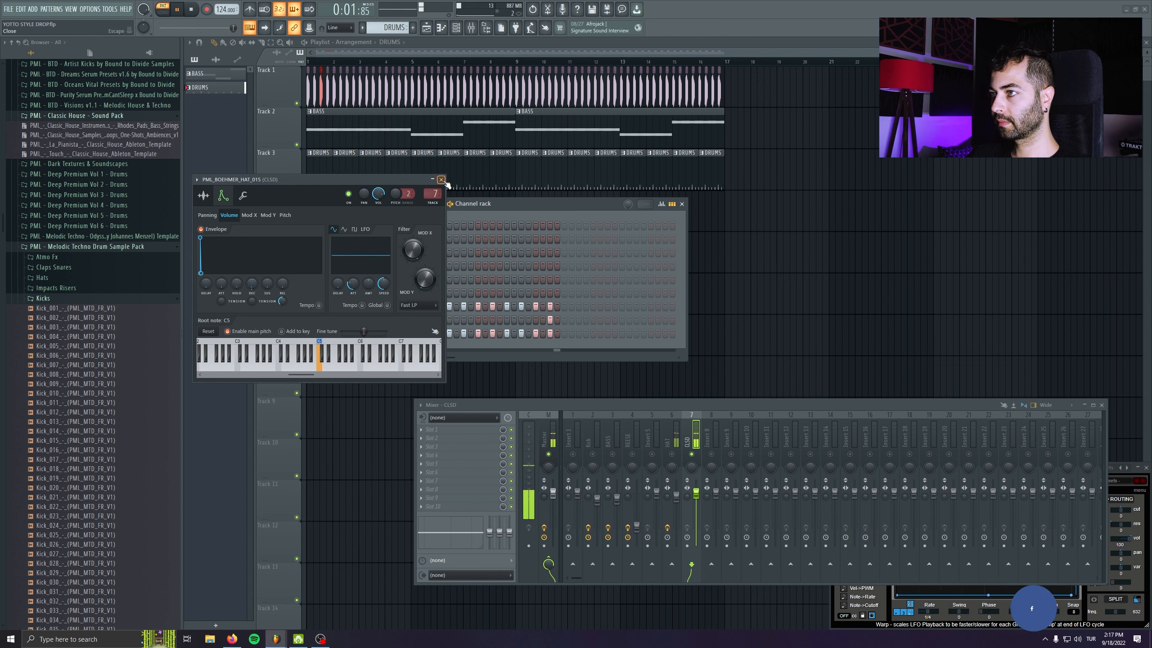
key("Escape")
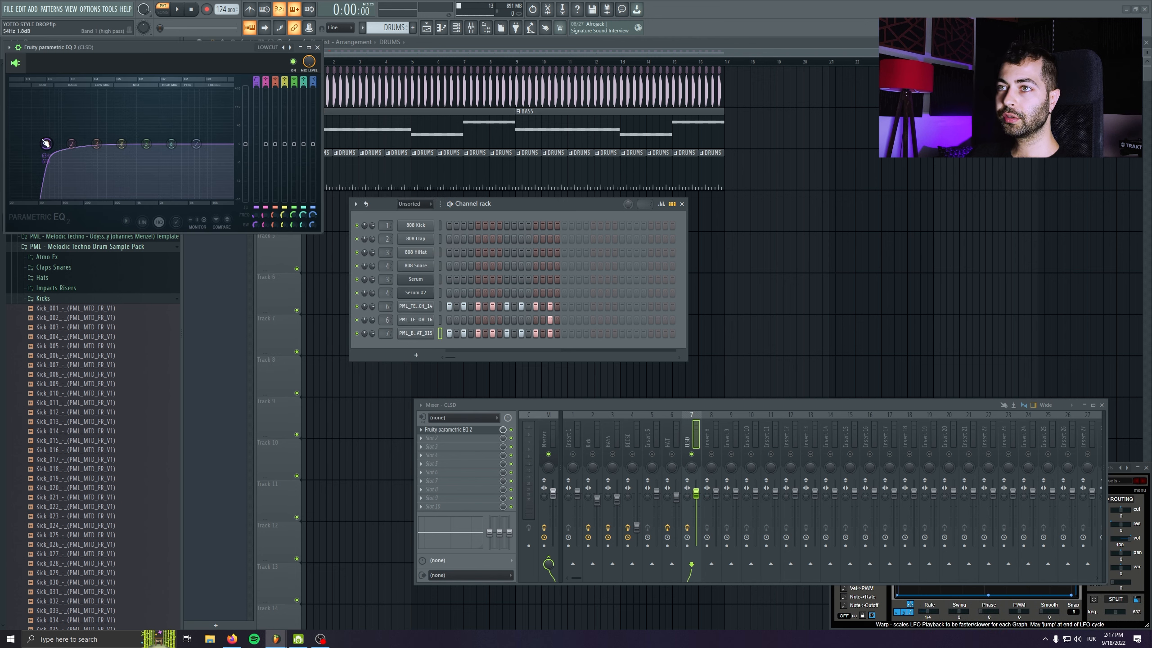
left_click_drag(46, 144, 145, 144)
key("space")
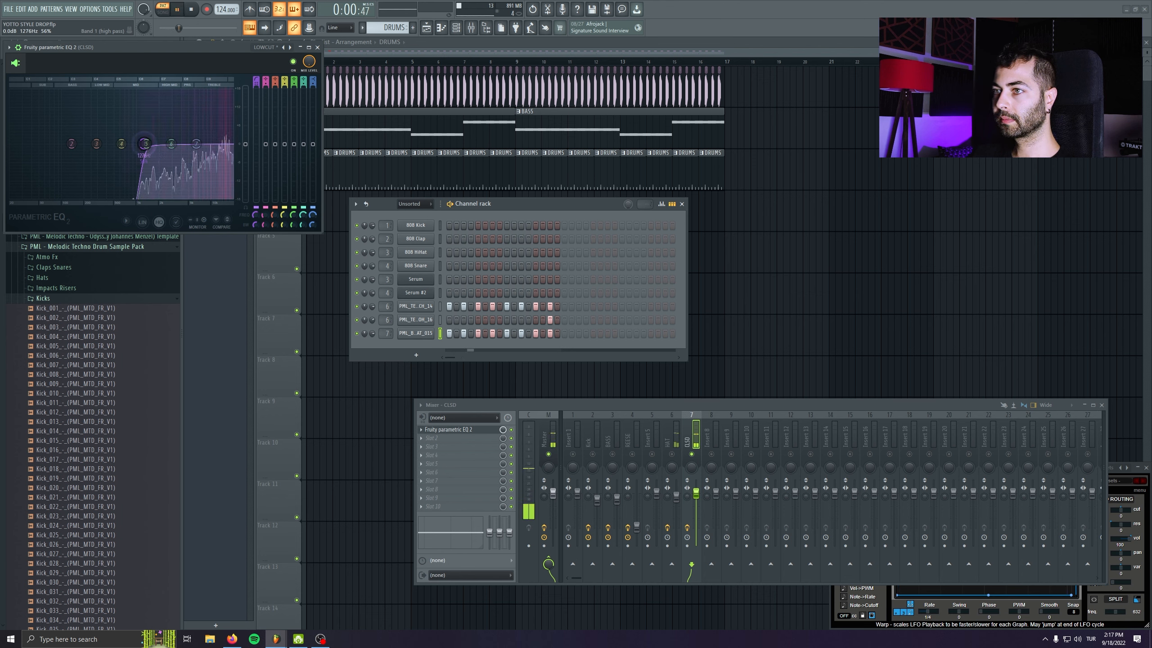
left_click(317, 47)
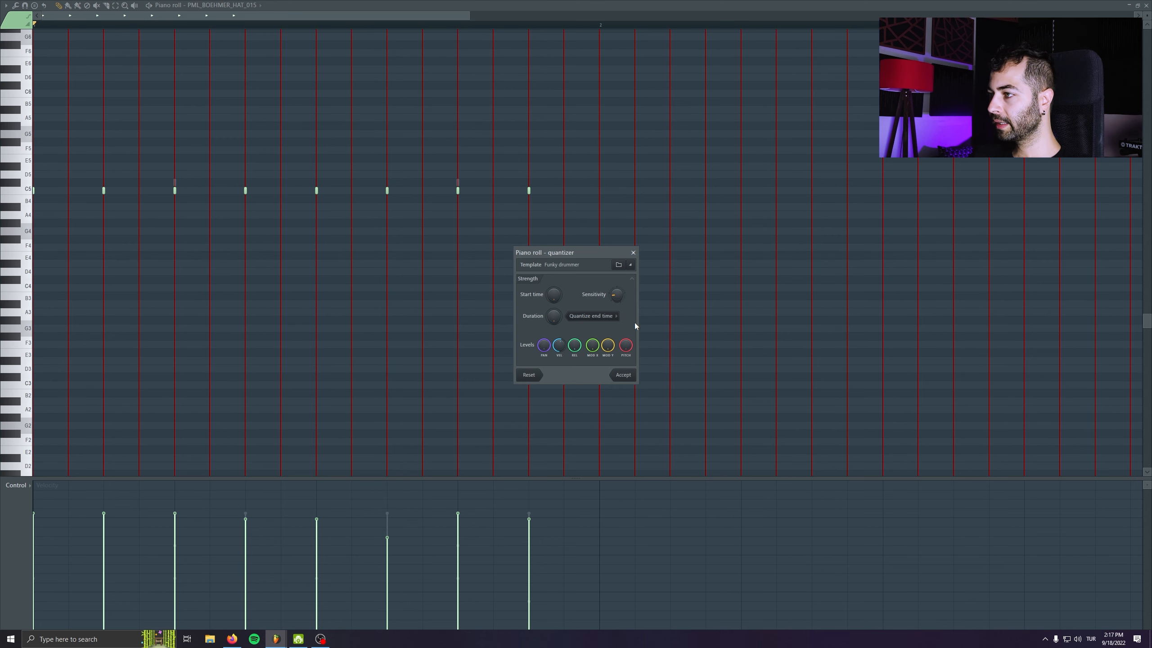
Step: Quantize the PML_BOEHMER_HAT_015 notes with the Techno 1 template, slightly reducing the strength of its velocity variation
left_click(631, 264)
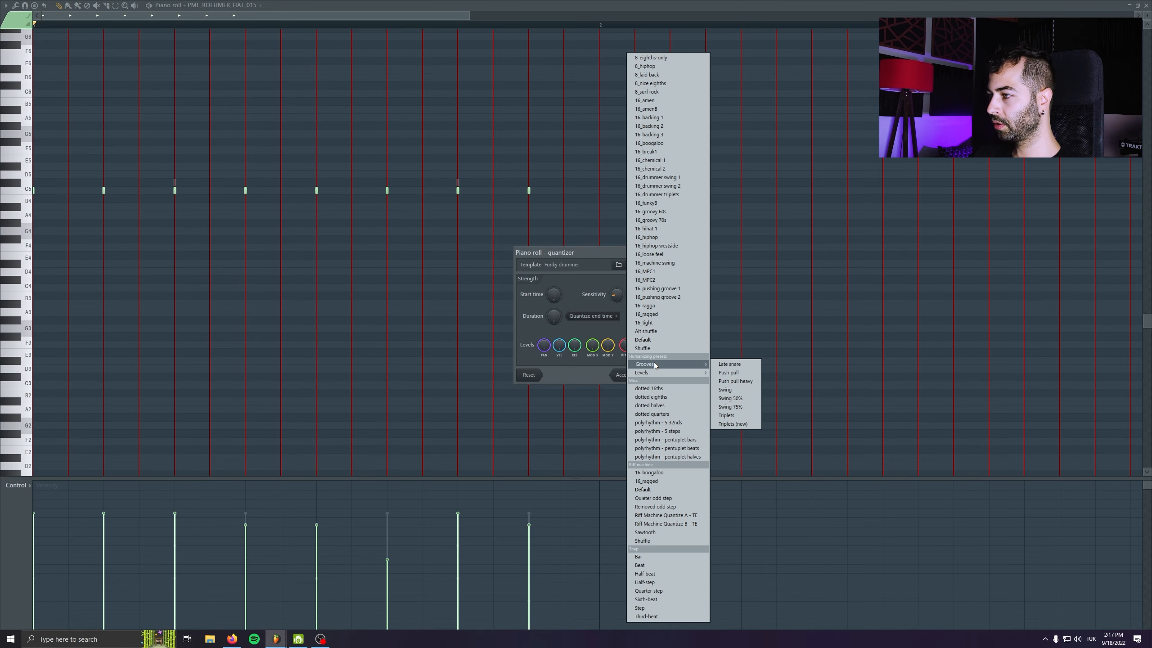
mouse_move(667, 370)
left_click(724, 507)
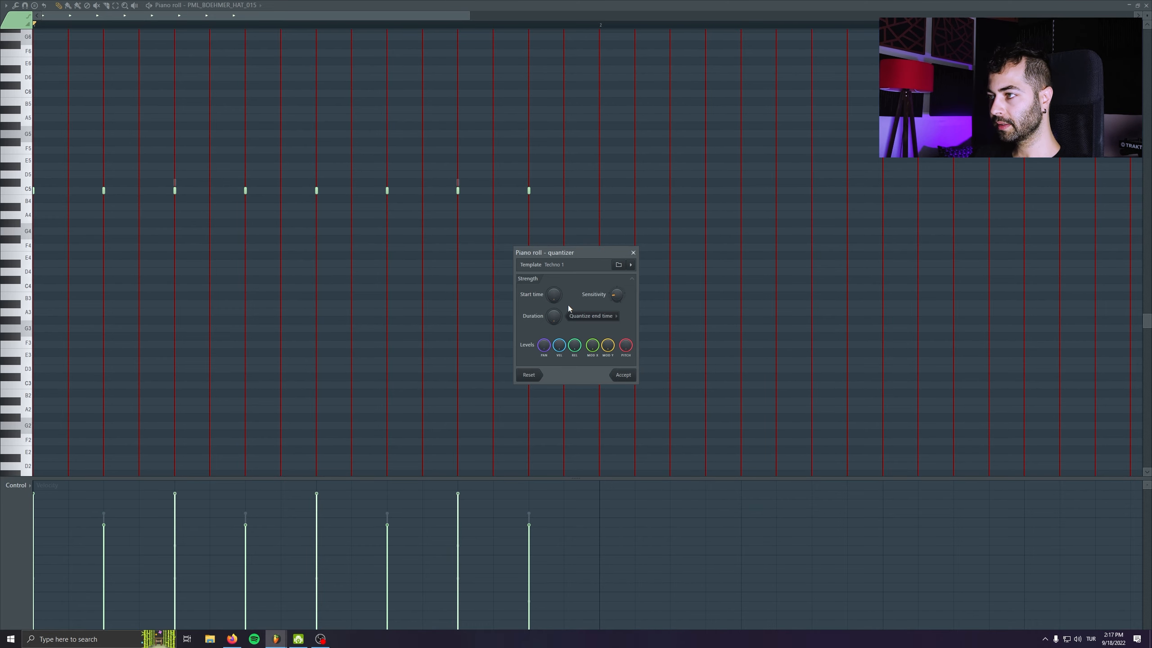
key("space")
left_click_drag(560, 346, 560, 365)
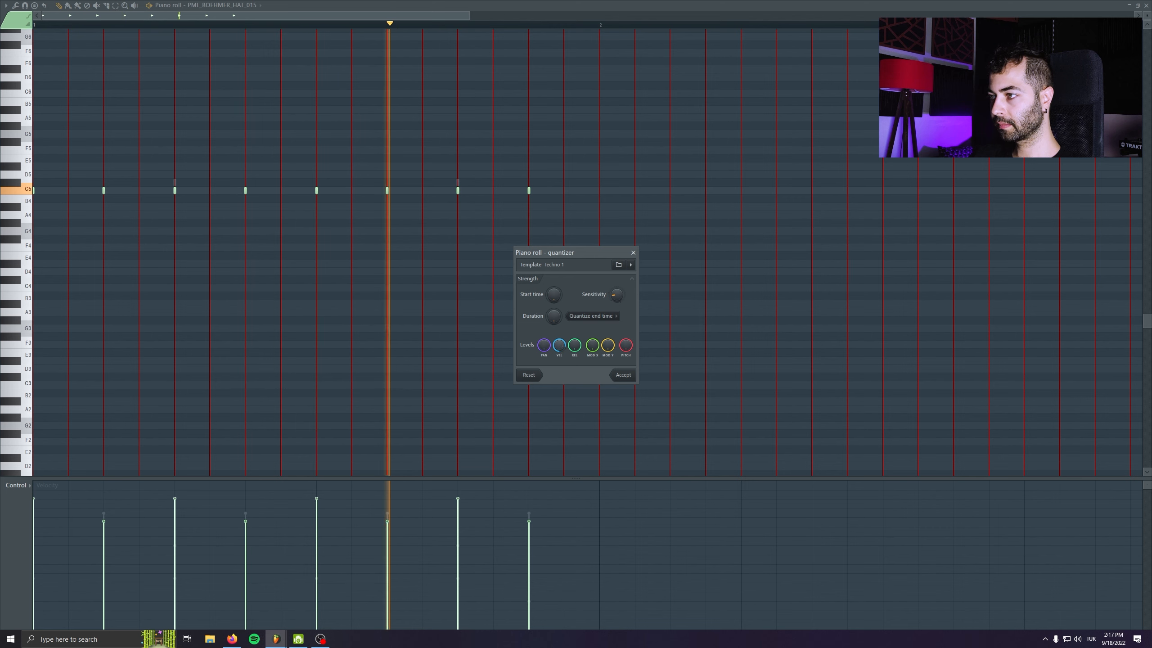
left_click(624, 375)
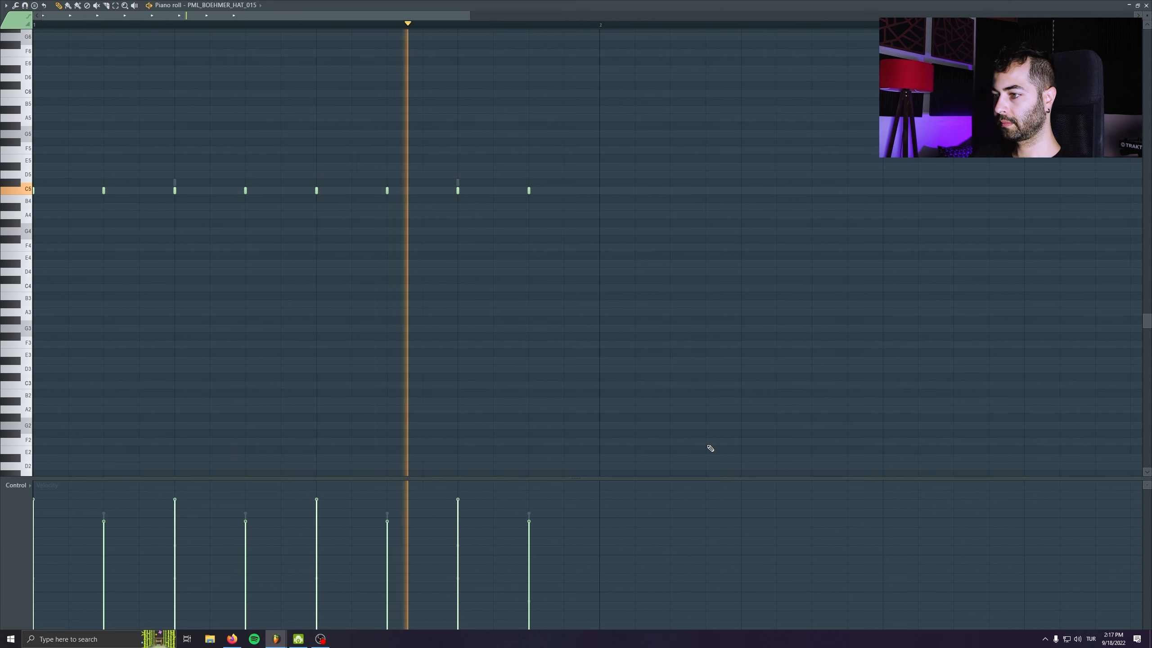
key("Escape")
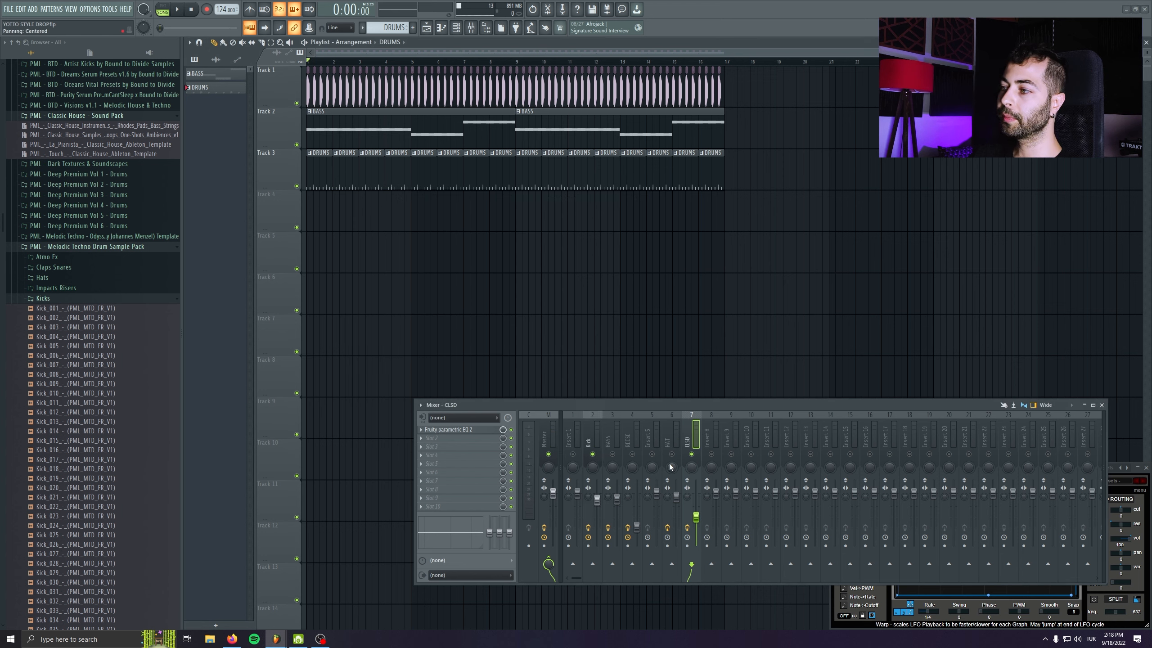
Step: Play the arrangement while lowering the CLSD mixer volume to about 31%, and adjust that track's stereo separation
left_click_drag(702, 518, 702, 529)
key("space")
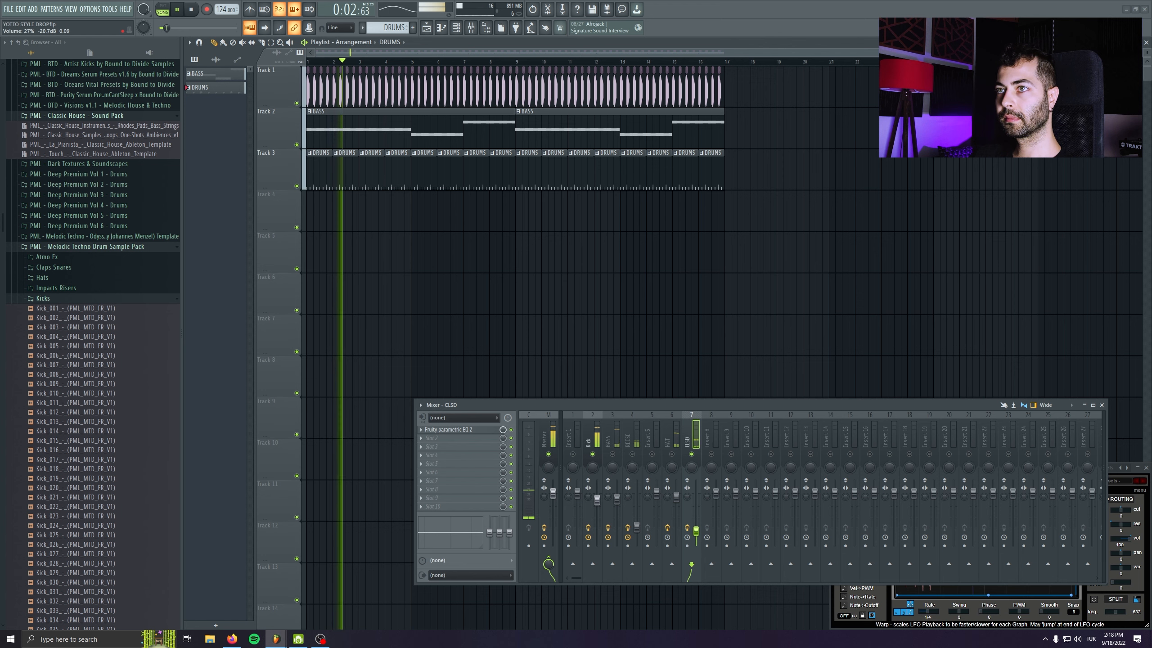
left_click_drag(696, 529, 696, 531)
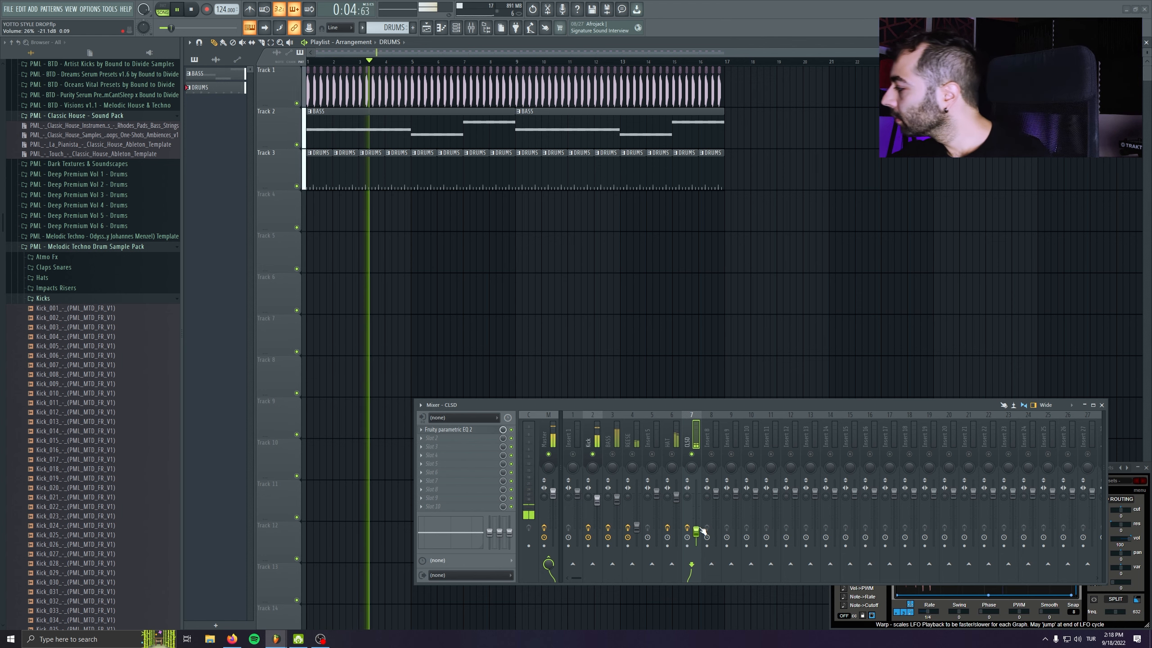
left_click_drag(785, 404, 657, 289)
mouse_move(570, 407)
left_mouse_down()
mouse_move(573, 380)
mouse_move(570, 416)
left_mouse_up()
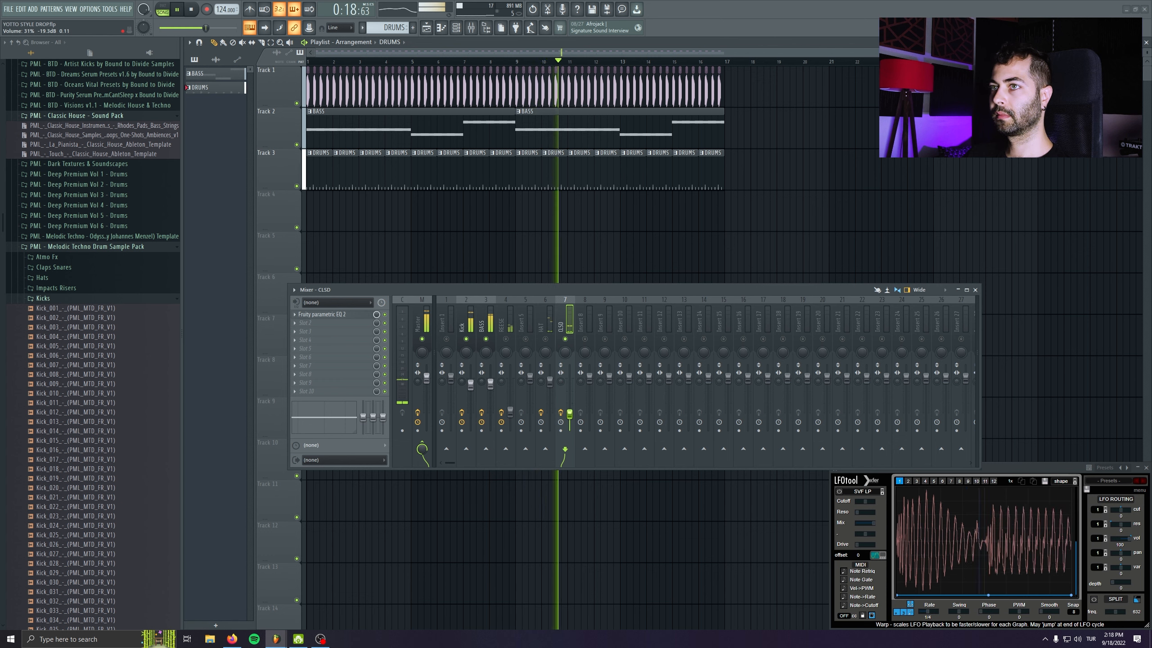
left_click_drag(561, 382, 561, 363)
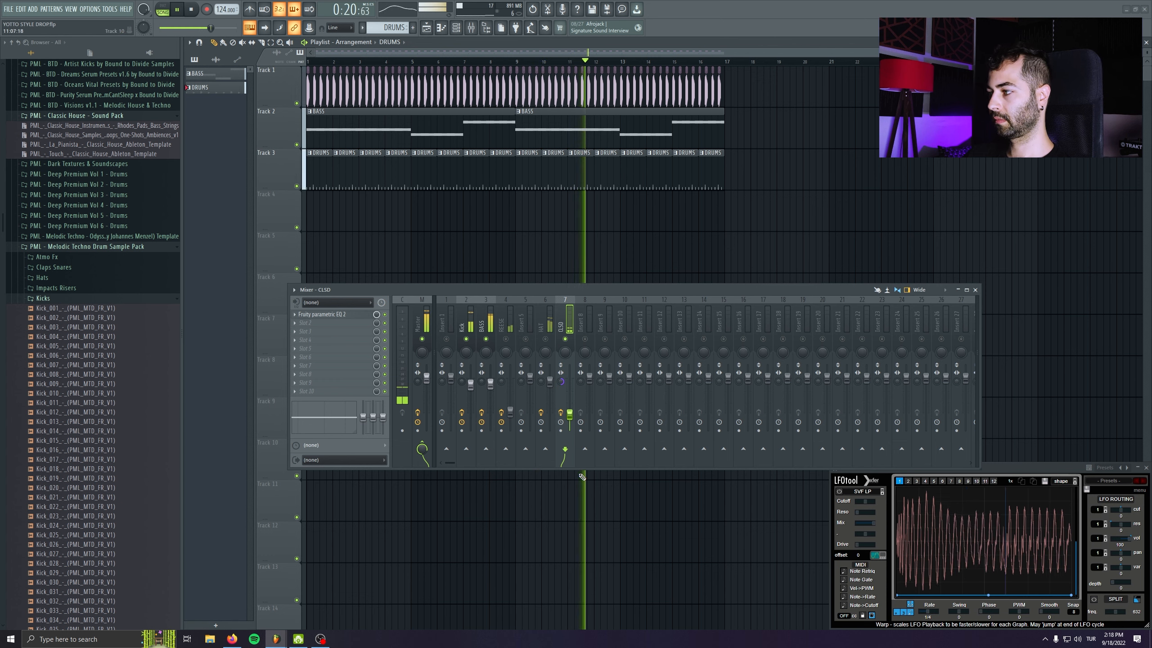
Step: Bring the muted mixer tracks back into the mix and lower the HAT track volume to about 87%
right_click(506, 339)
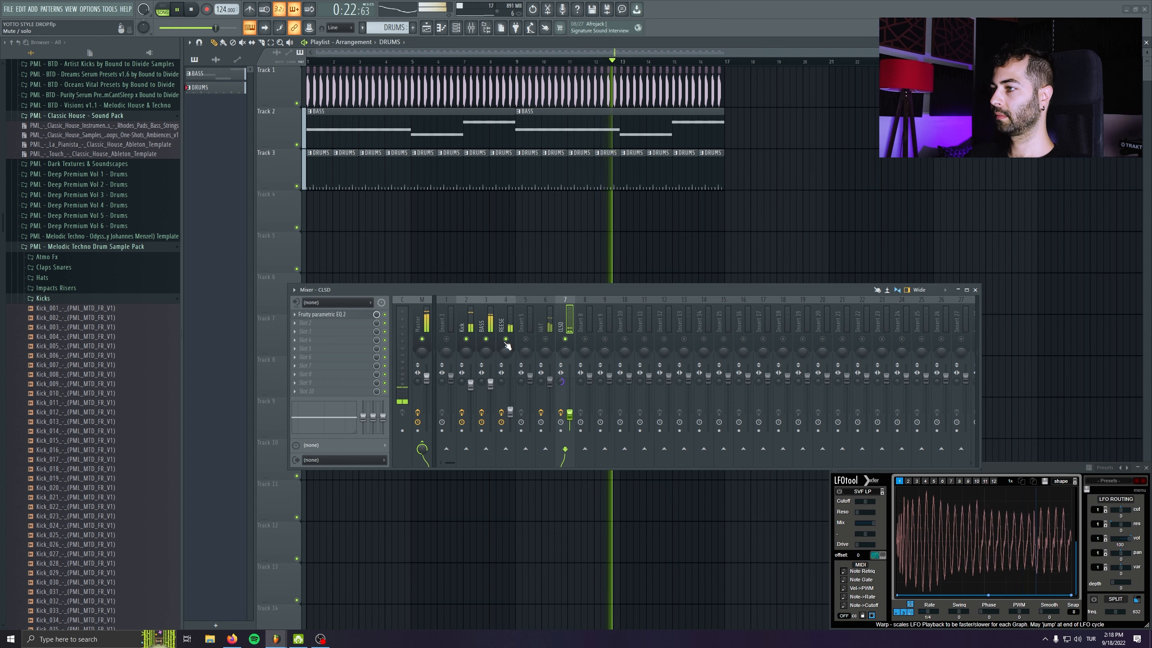
right_click(506, 339)
left_click_drag(549, 393, 549, 397)
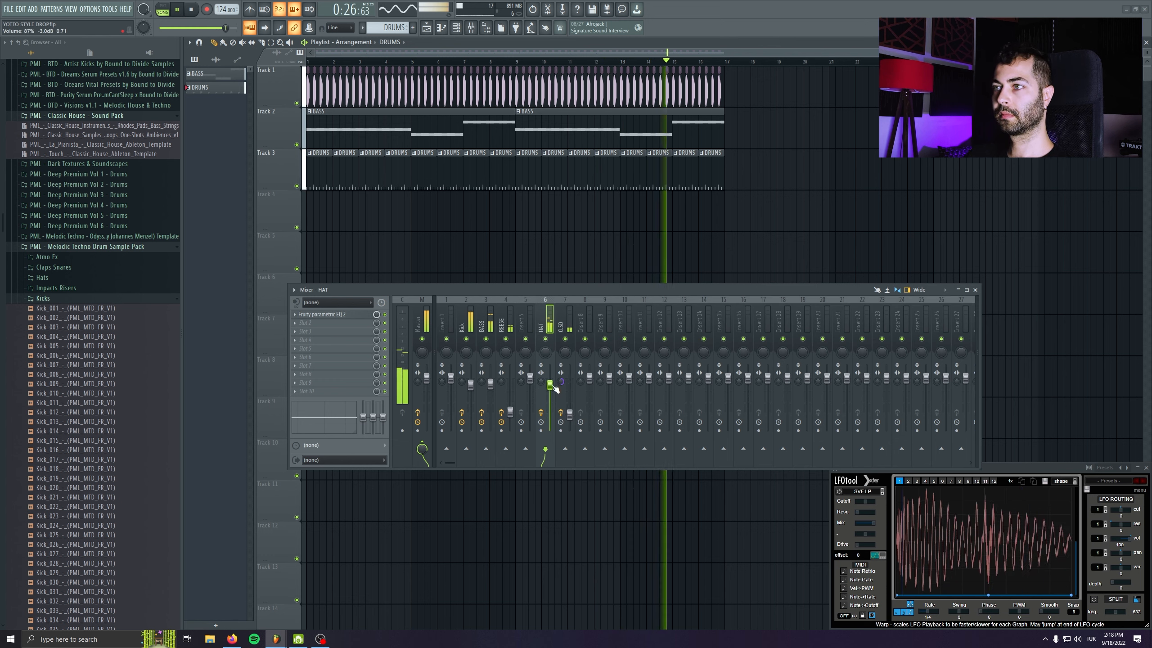
Step: Lower the channel volume of the PML open hat and pan the HAT mixer track about 10% left during playback
left_click(456, 29)
left_click_drag(513, 202, 516, 131)
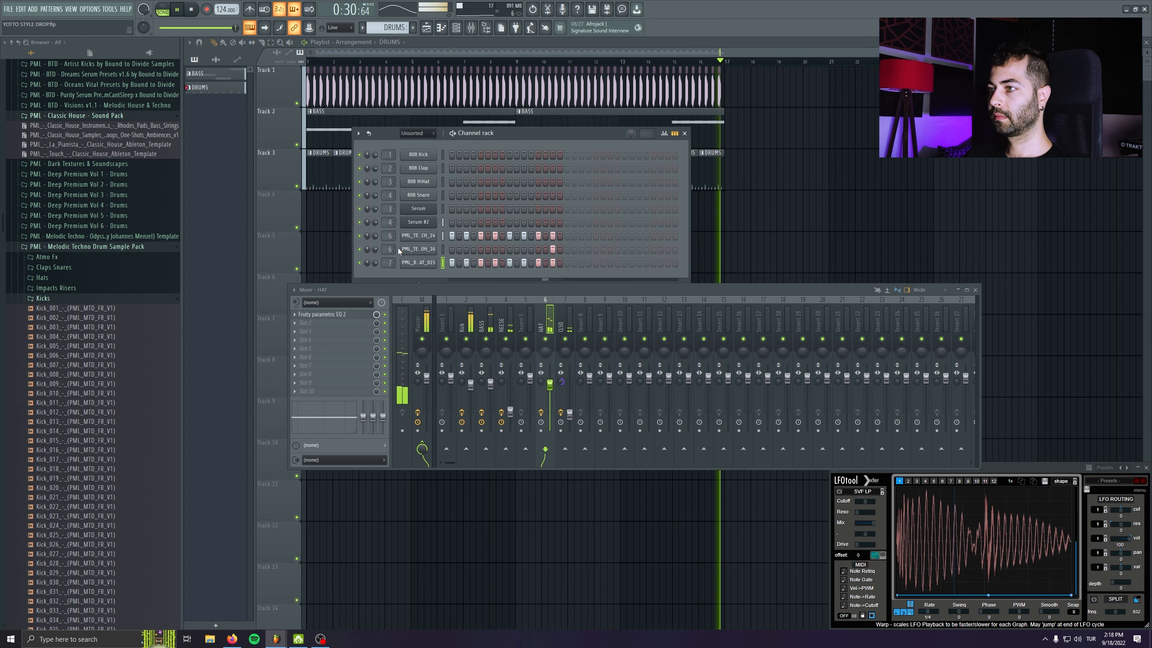
left_click_drag(376, 247, 375, 256)
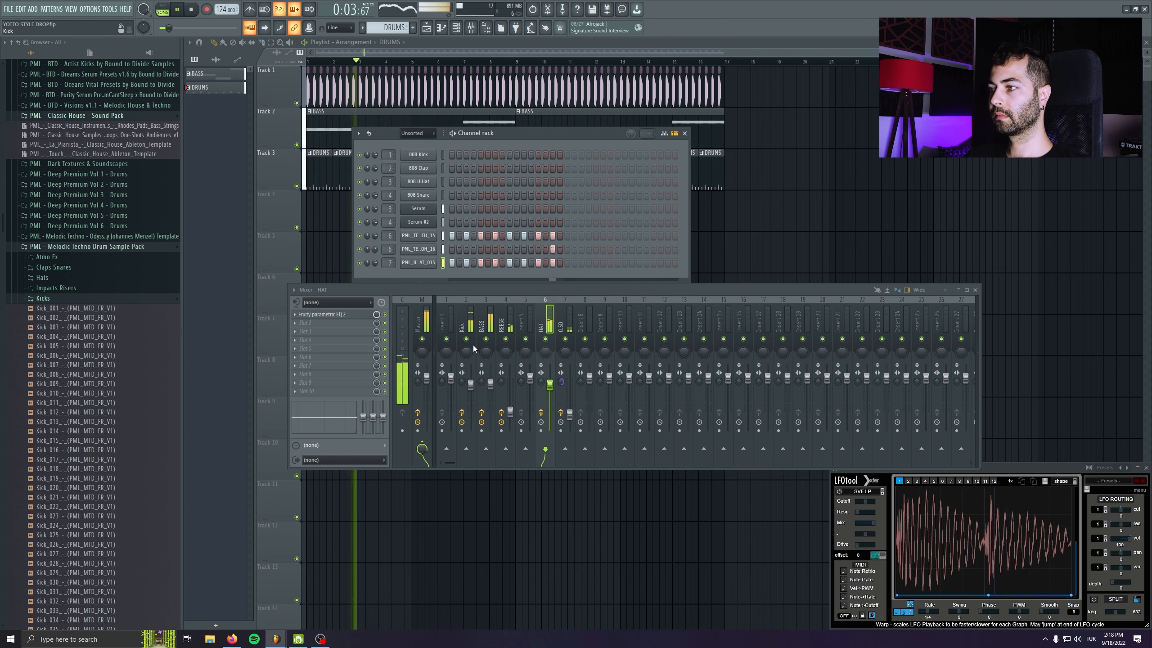
left_click_drag(545, 352, 545, 355)
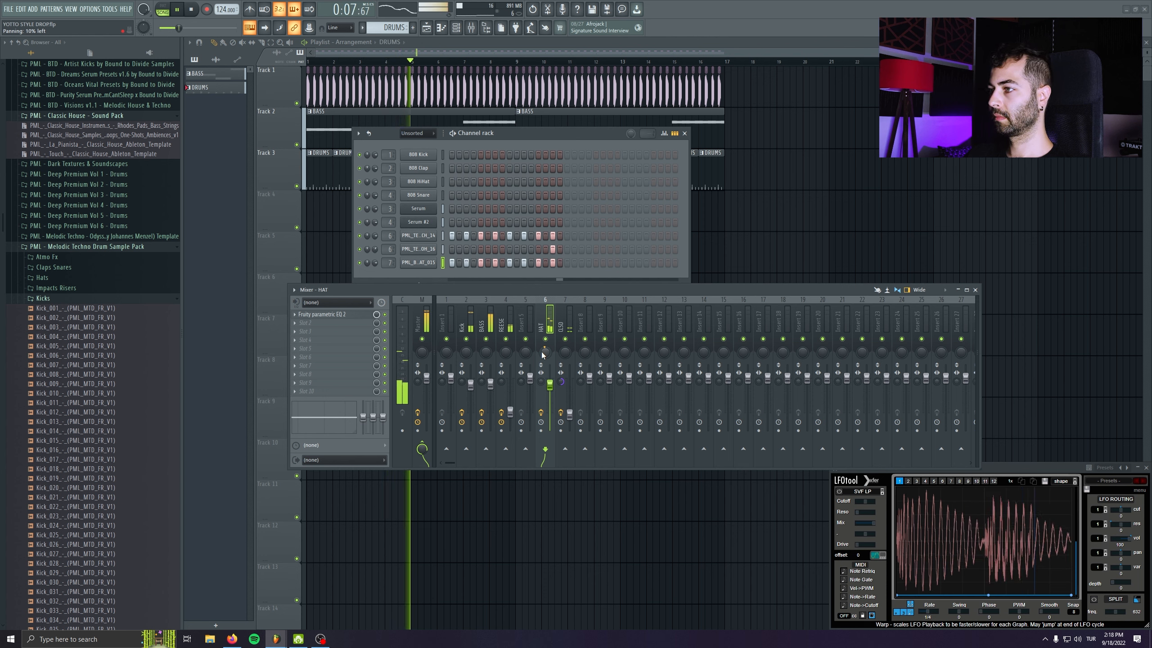
key("space")
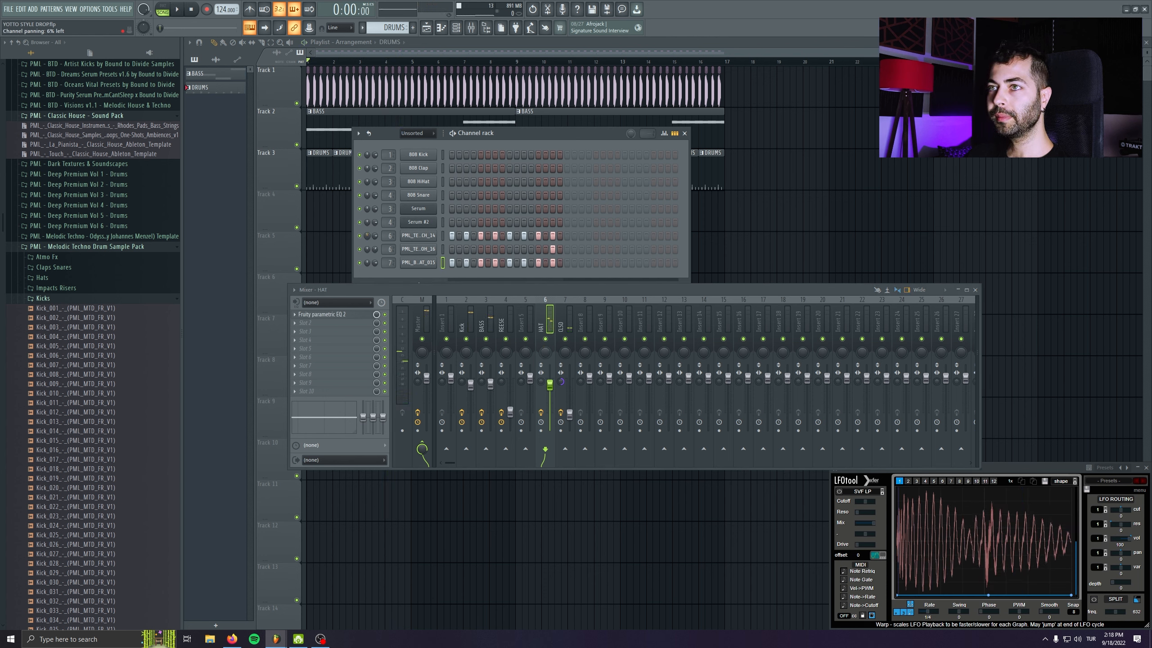
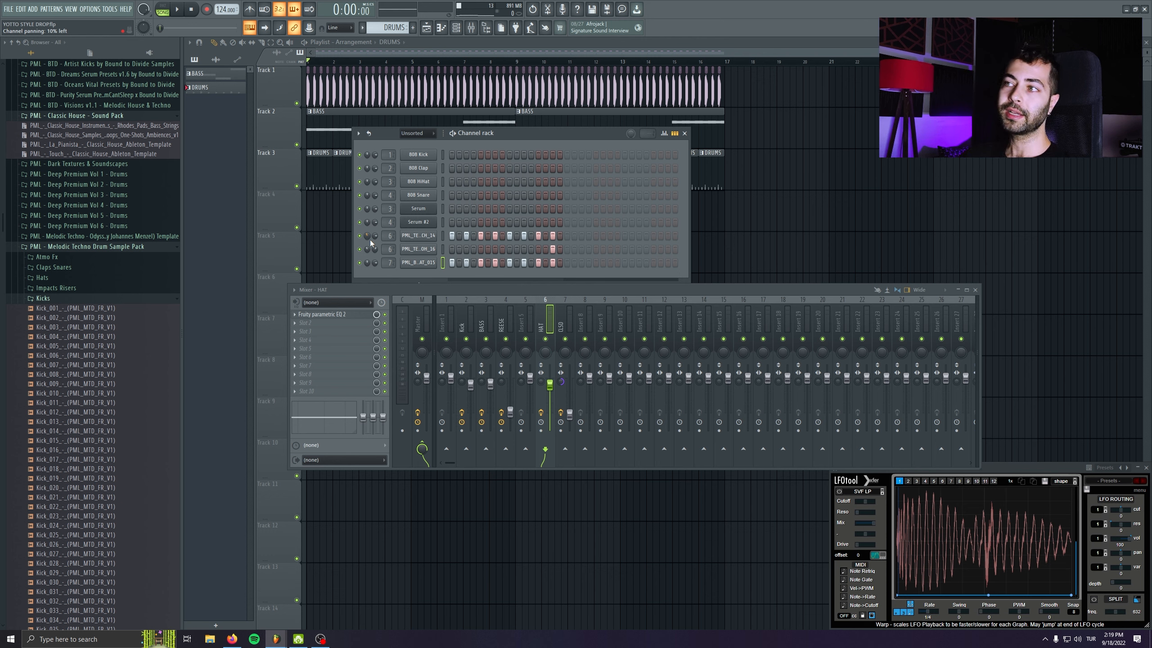
Step: Add Vocodex after the EQ on the HAT mixer track and load its For drums 2 preset
left_click(339, 329)
left_click(596, 311)
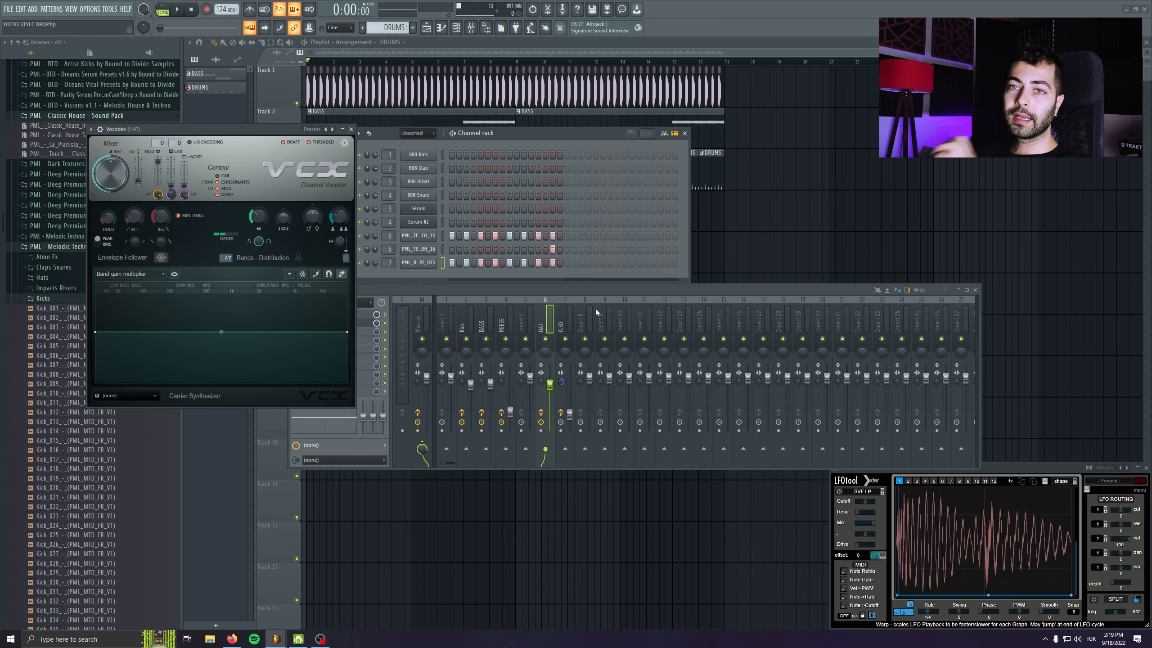
left_click_drag(232, 133, 503, 179)
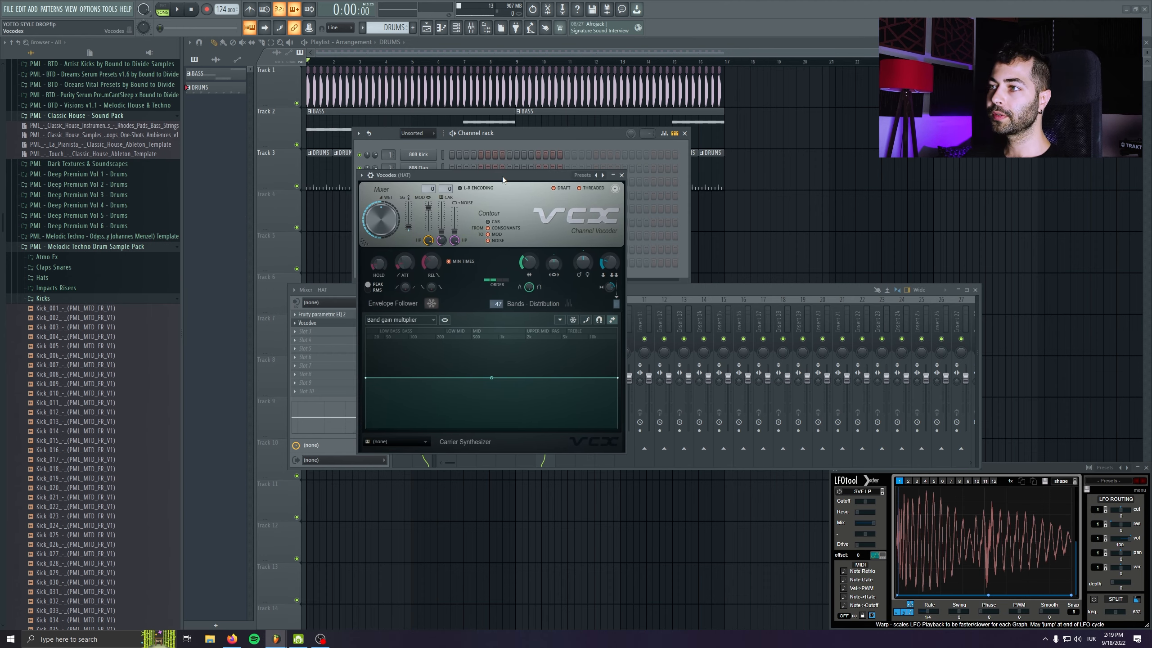
left_click_drag(502, 179, 459, 178)
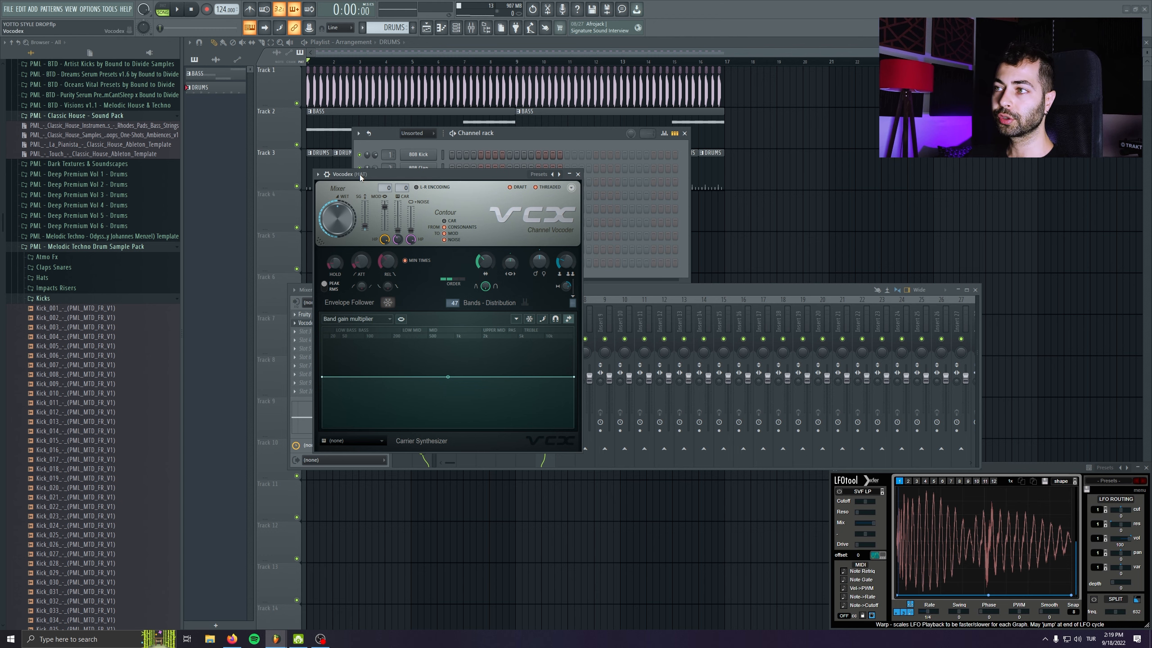
left_click_drag(603, 292, 619, 393)
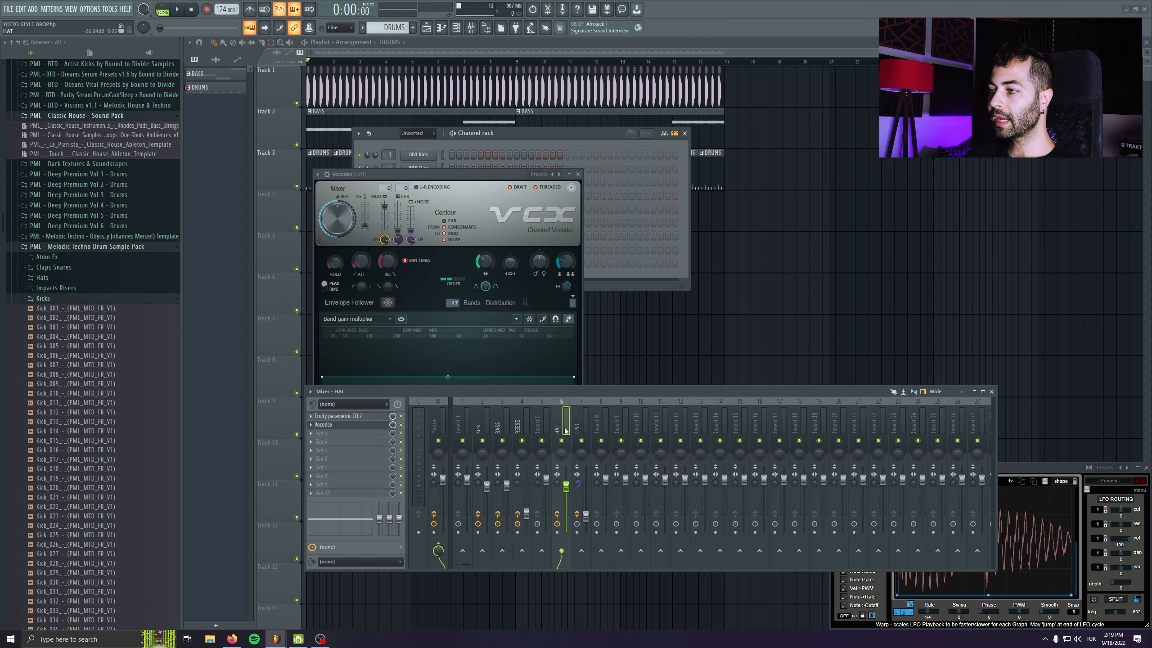
left_click(316, 177)
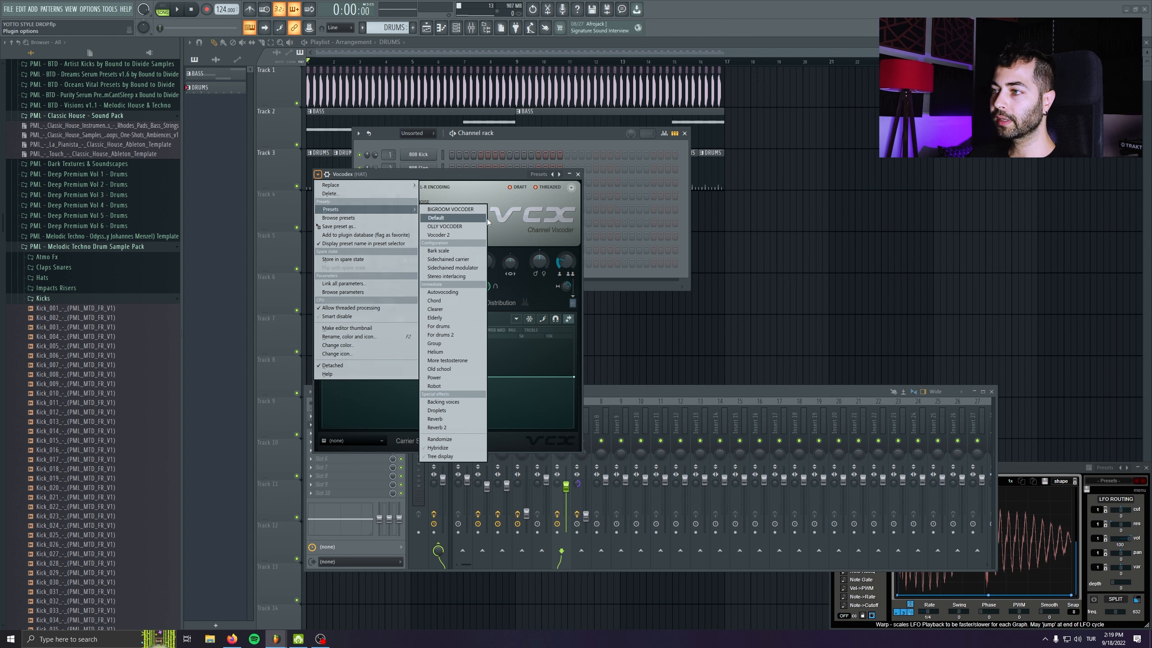
left_click(442, 335)
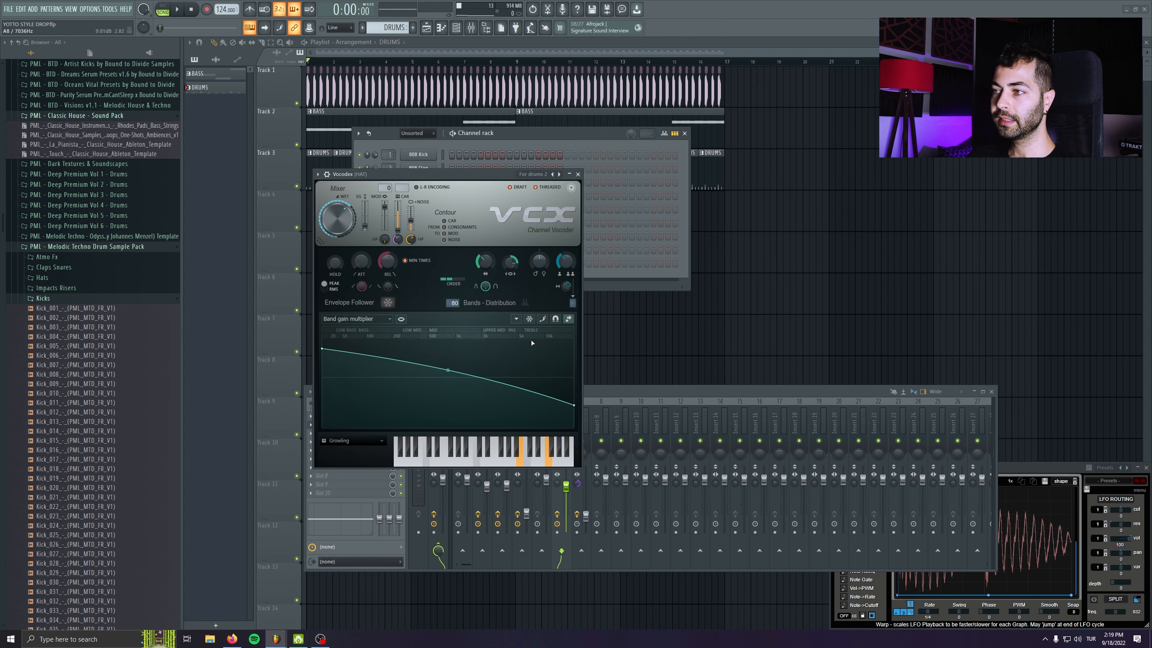
Step: Reshape the Vocodex band gain multiplier curve to pass only high frequencies, and set the effect's mix level to about 10%
left_click_drag(575, 406, 572, 336)
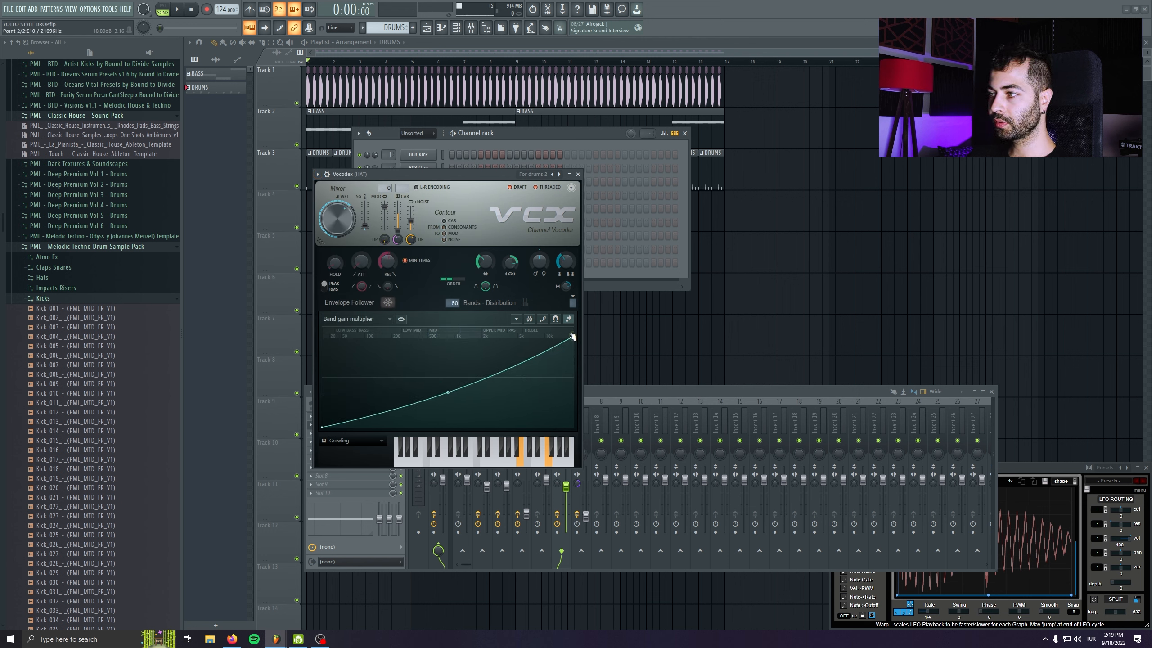
left_click_drag(466, 408, 472, 427)
left_click_drag(422, 174, 673, 89)
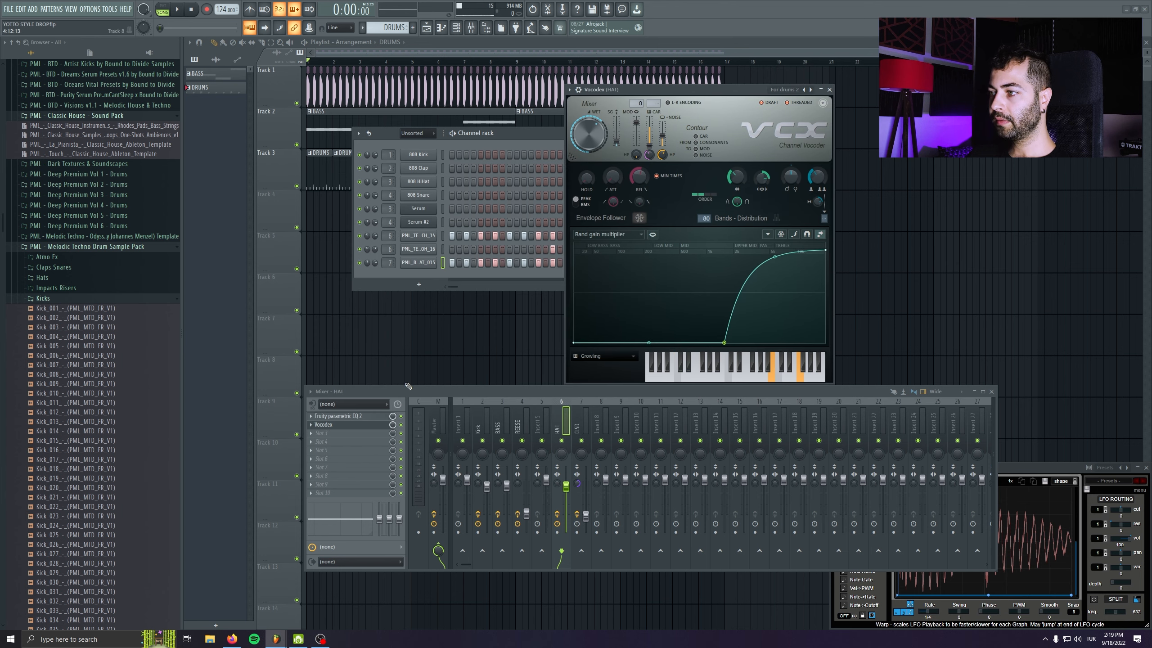
key("space")
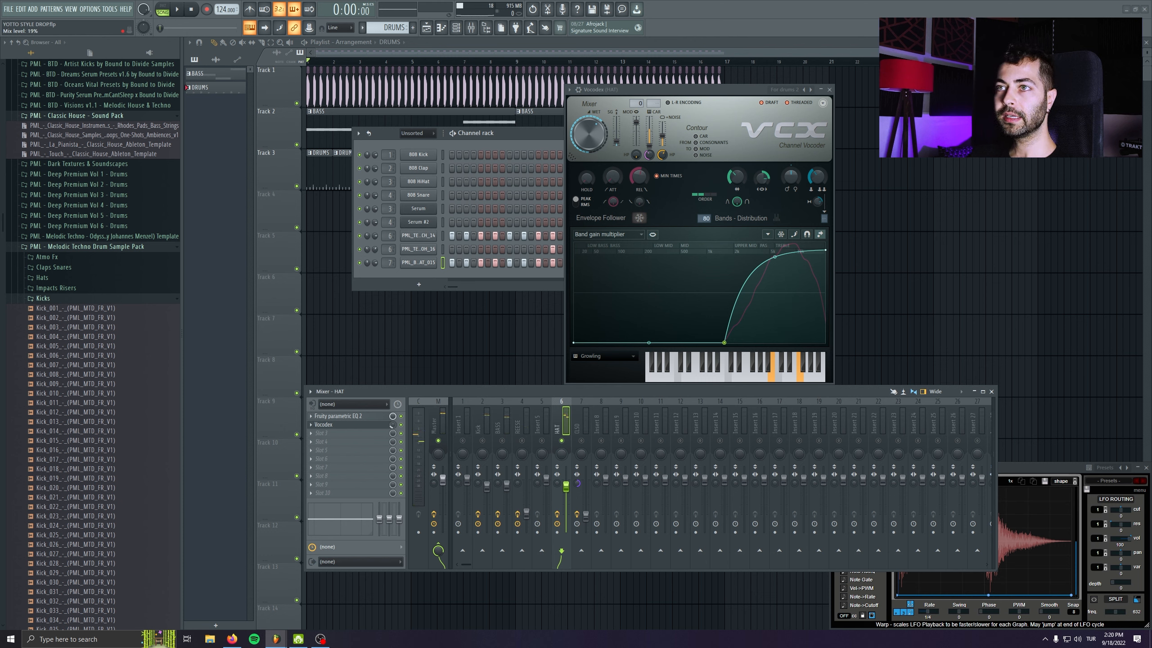
key("space")
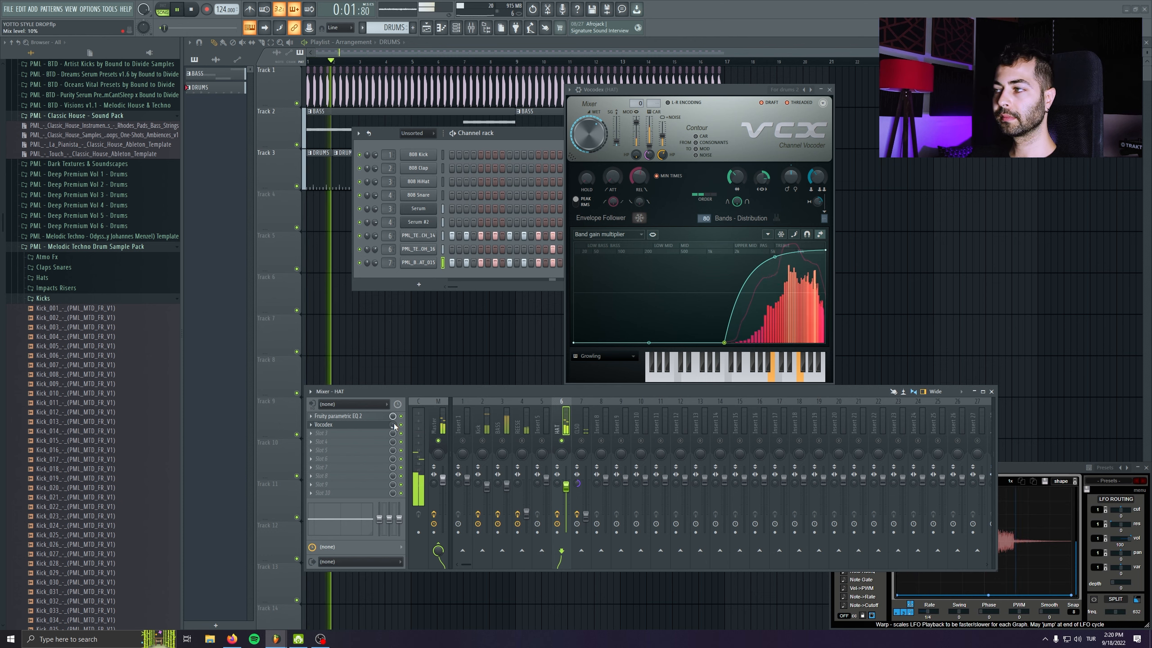
Step: Soften the high-frequency rise of the Vocodex gain curve, lower its end point to mid-height, and fine-tune the mix level during playback
mouse_move(724, 342)
left_mouse_down()
mouse_move(769, 341)
mouse_move(741, 342)
left_mouse_up()
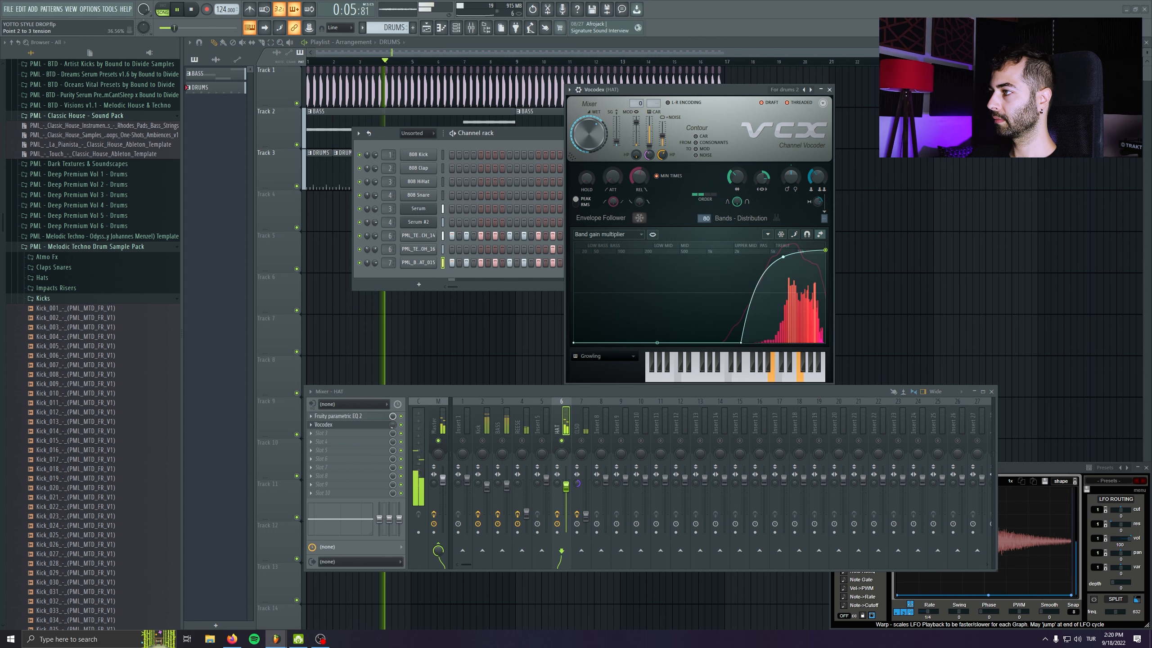
left_click_drag(783, 257, 779, 282)
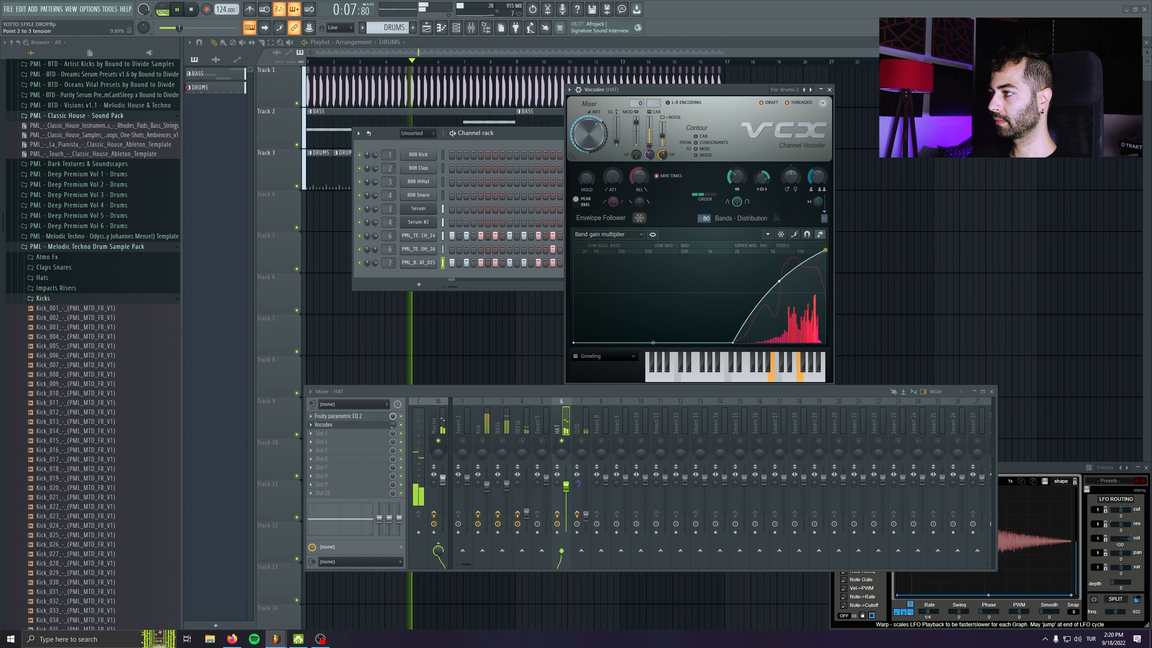
left_click_drag(825, 250, 826, 293)
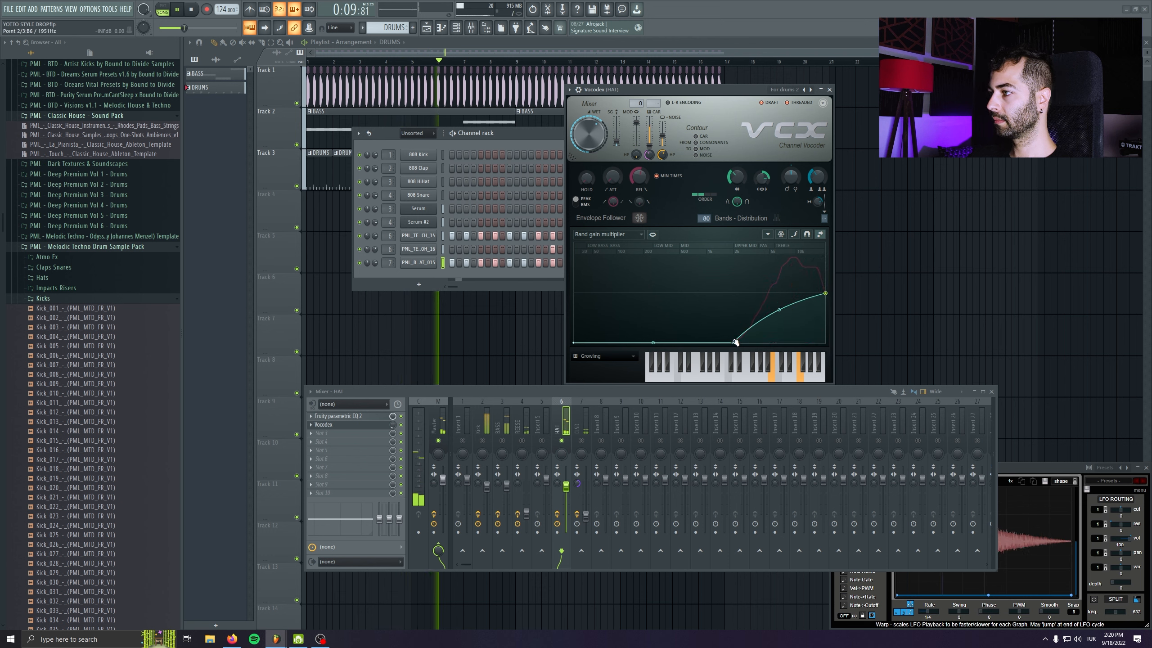
left_click_drag(735, 342, 729, 342)
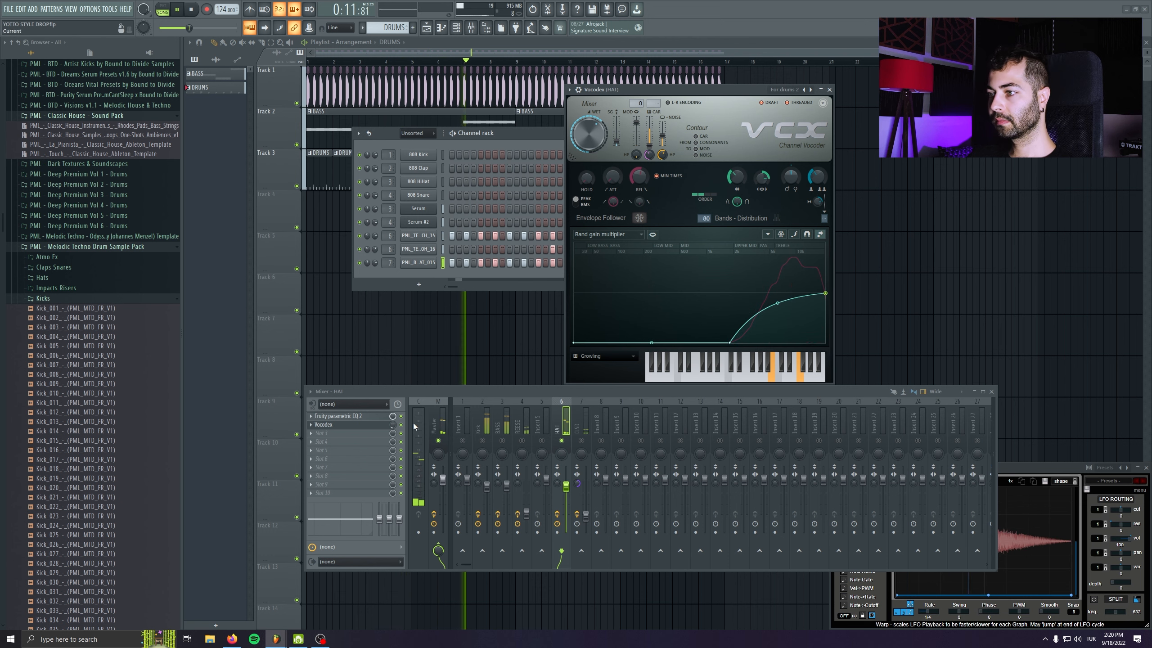
mouse_move(393, 424)
left_mouse_down()
mouse_move(393, 409)
mouse_move(392, 427)
left_mouse_up()
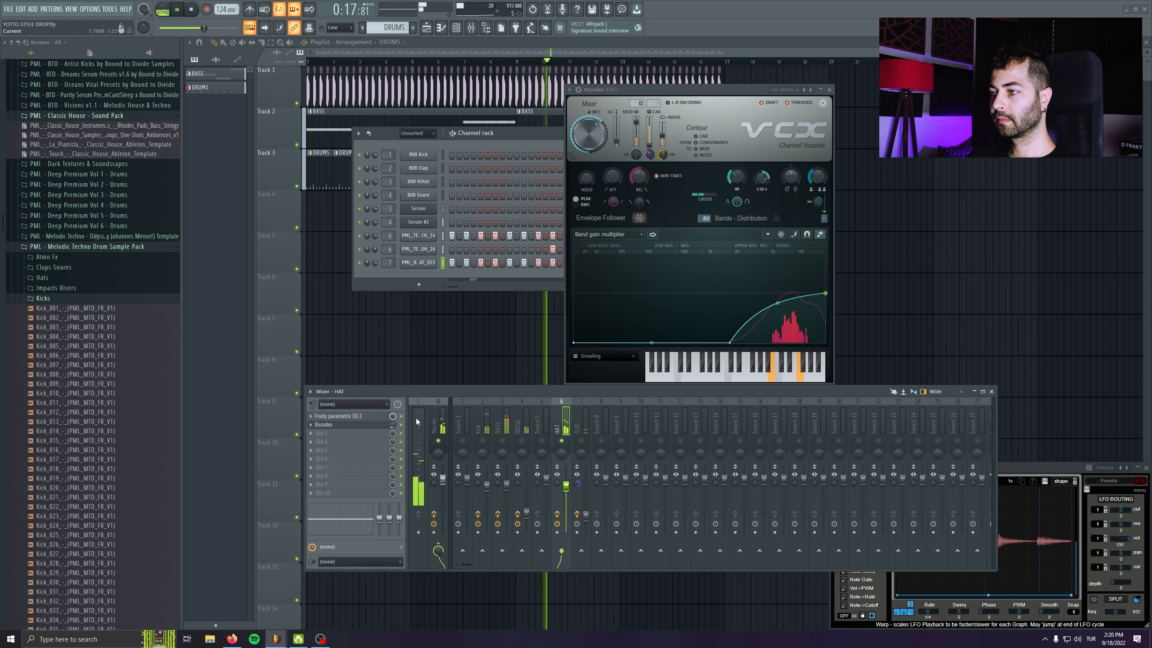
Step: Compare the HAT mixer track with Vocodex off and on during playback, and lower the effect's mix level to about 4%
key("space")
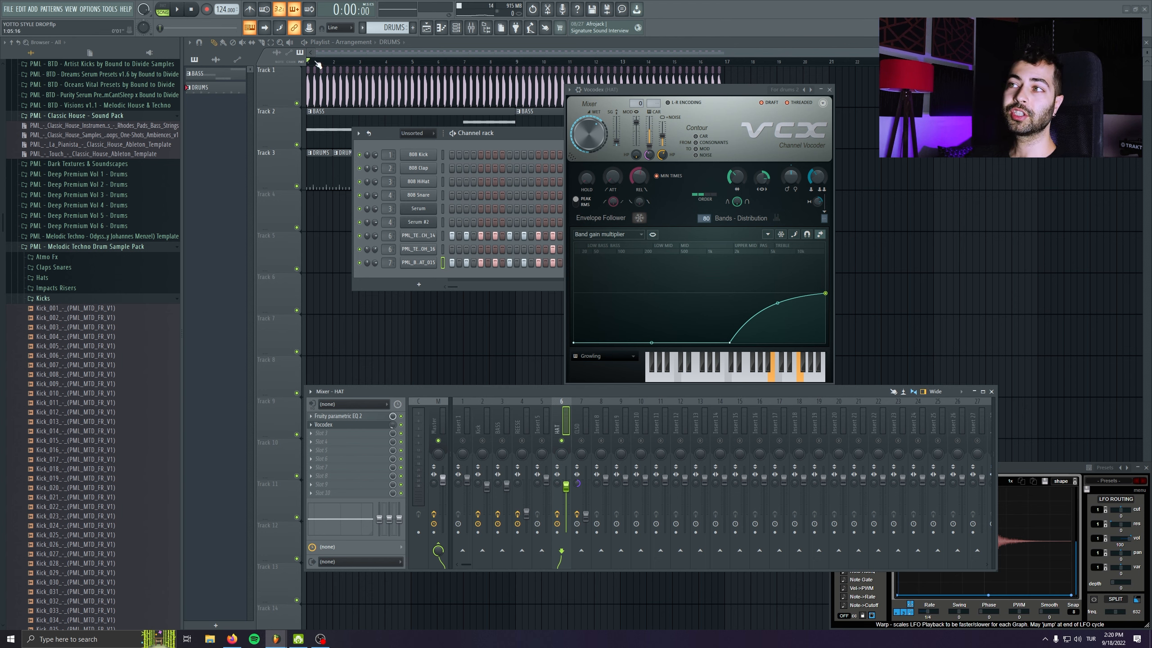
key("F6")
left_click_drag(694, 89, 758, 89)
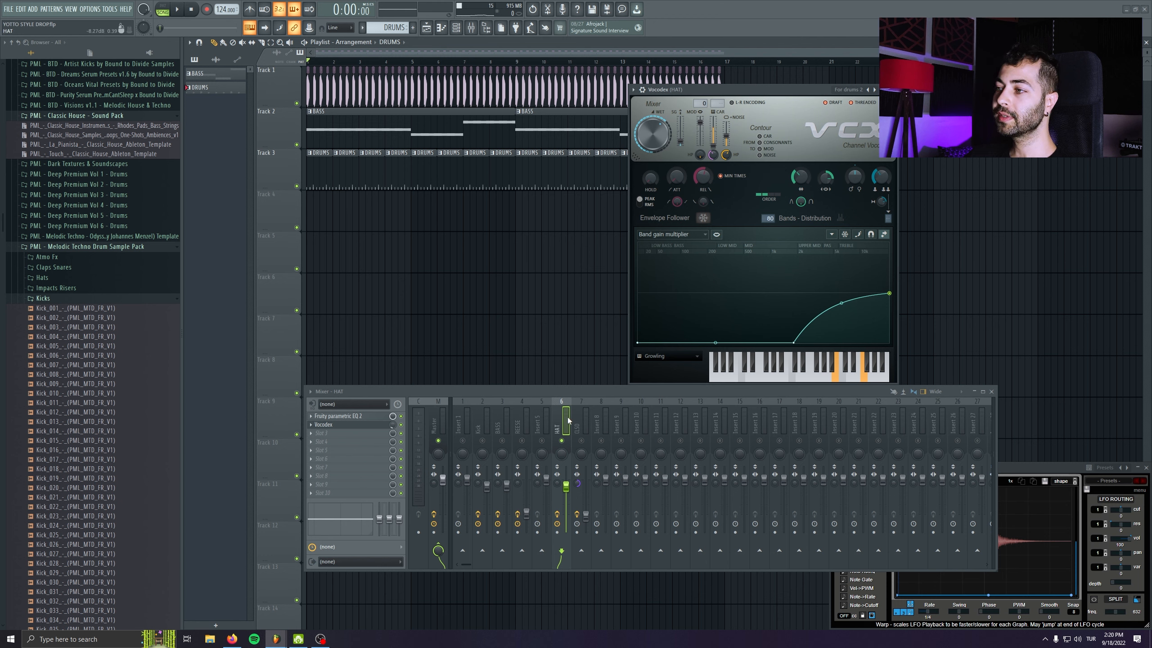
key("s")
key("space")
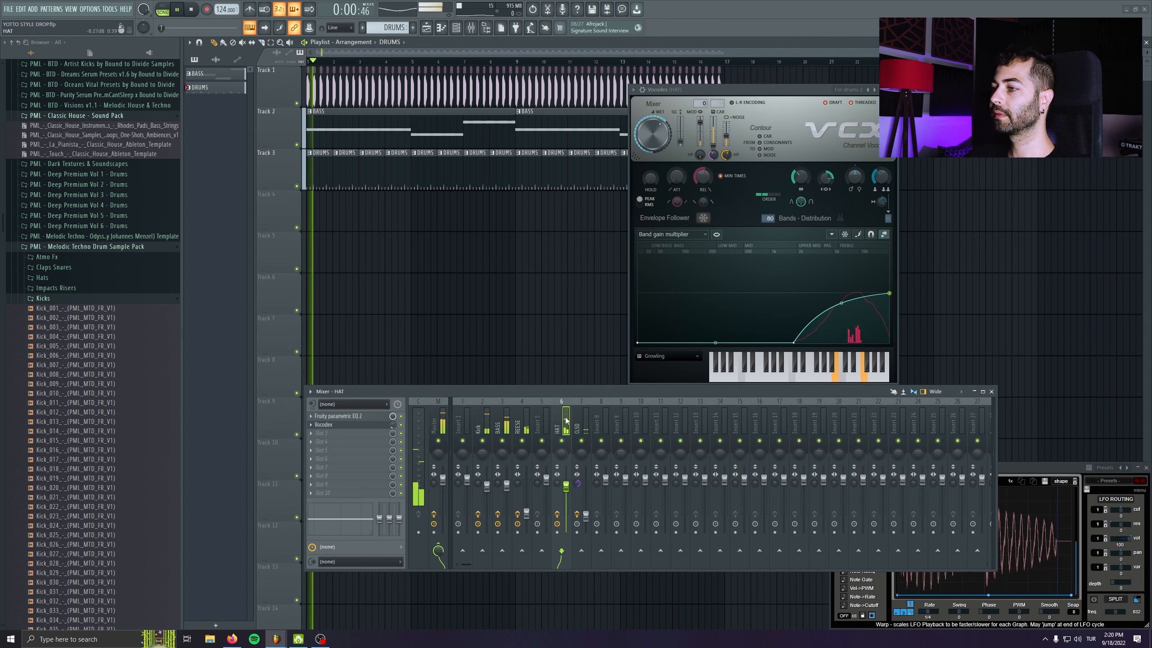
left_click(401, 424)
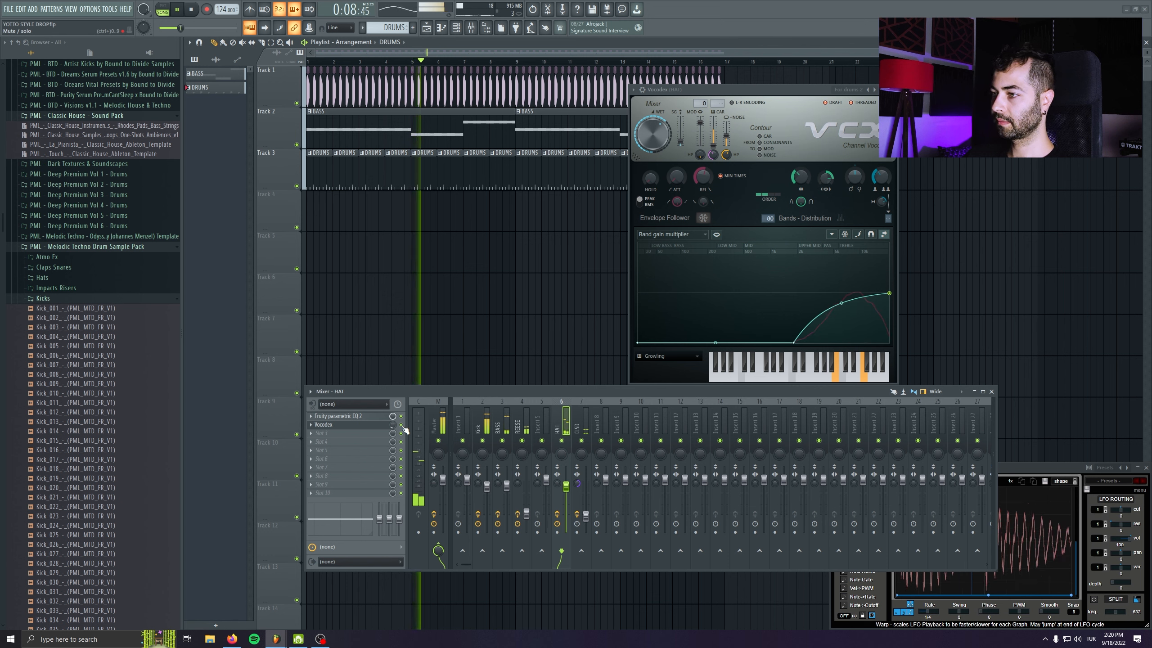
left_click_drag(393, 425, 392, 431)
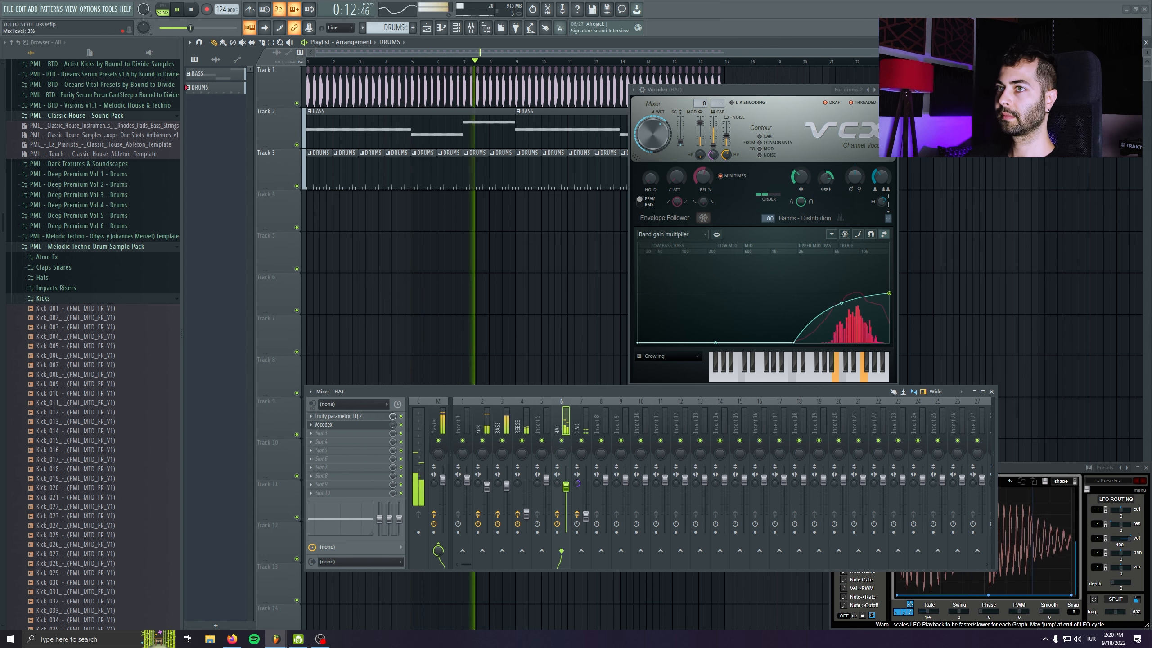
key("space")
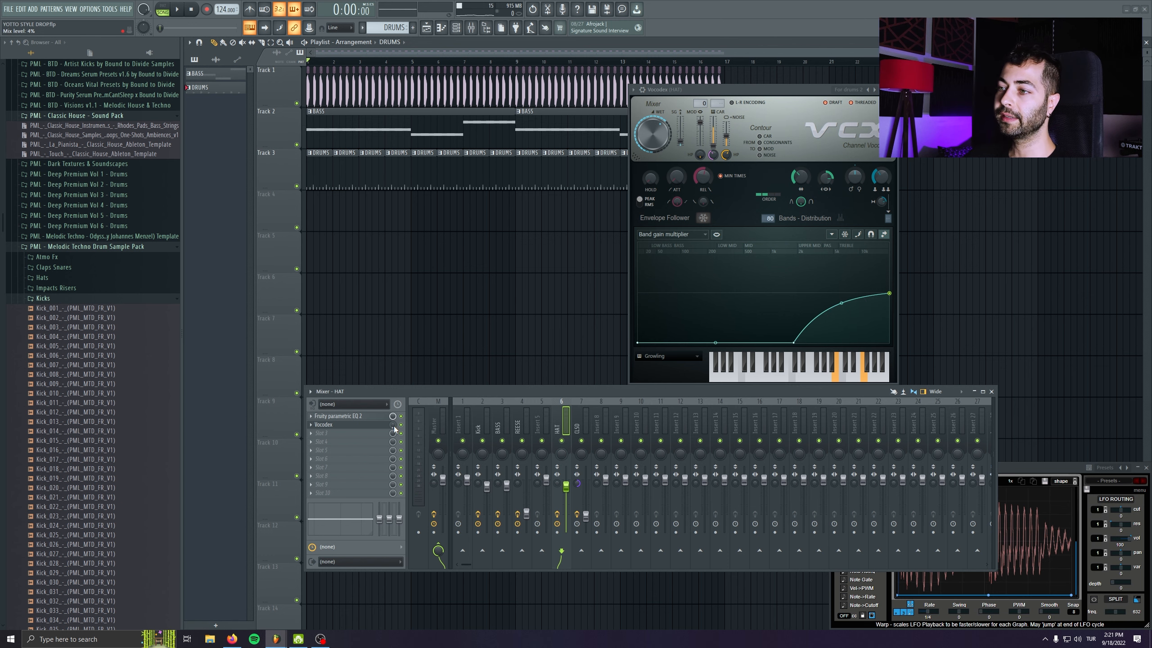
Step: Delete Vocodex from the HAT mixer track and name the empty mixer insert 5 DRUMS
left_click(316, 425)
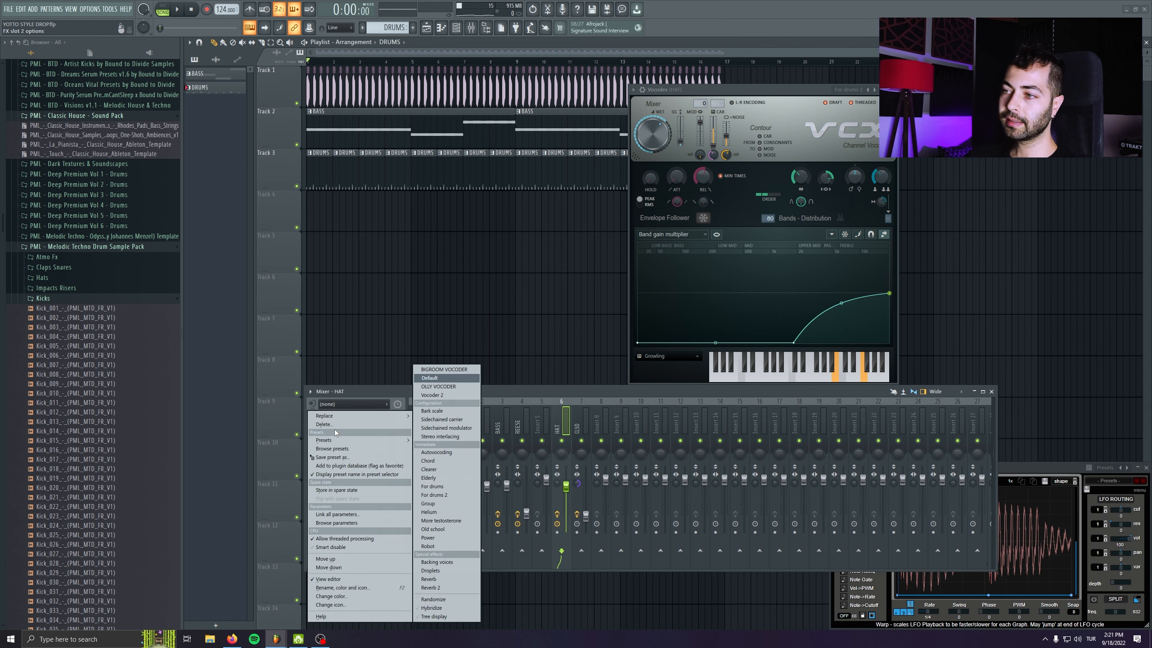
left_click(337, 425)
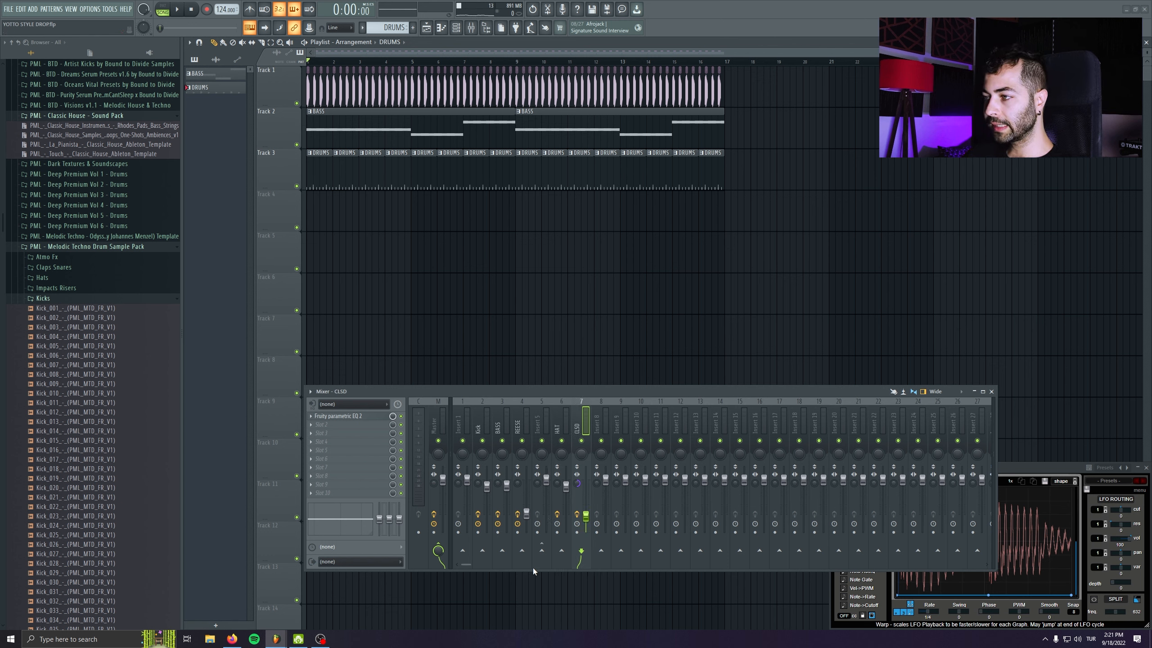
double_click(542, 418)
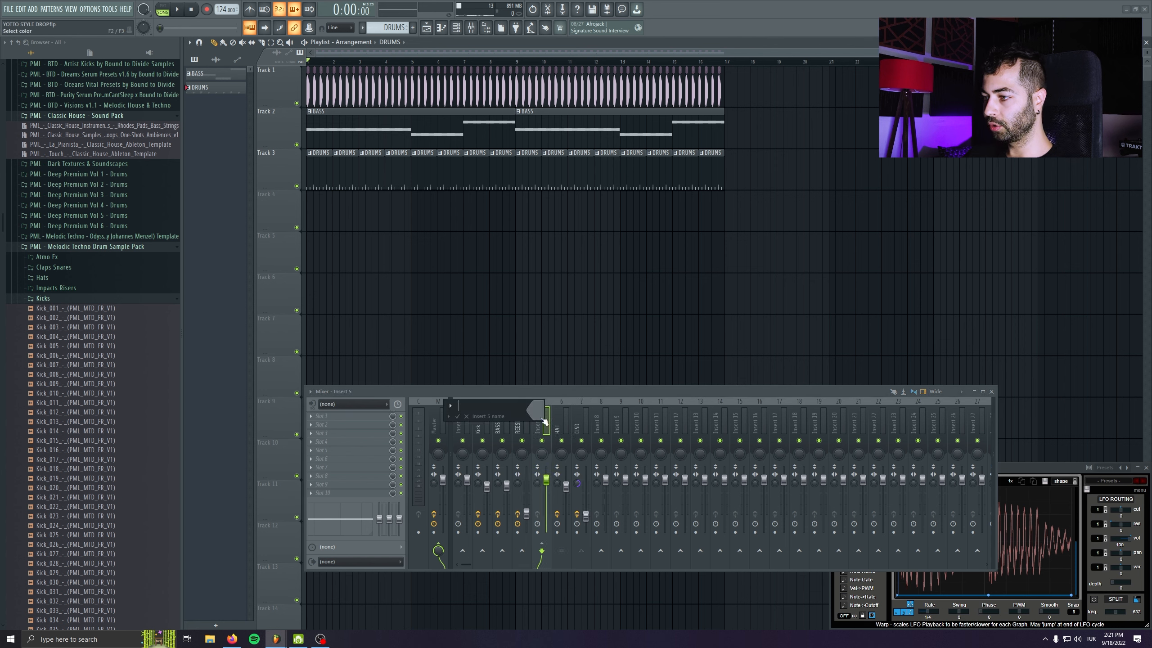
type("DRUMS")
key("Return")
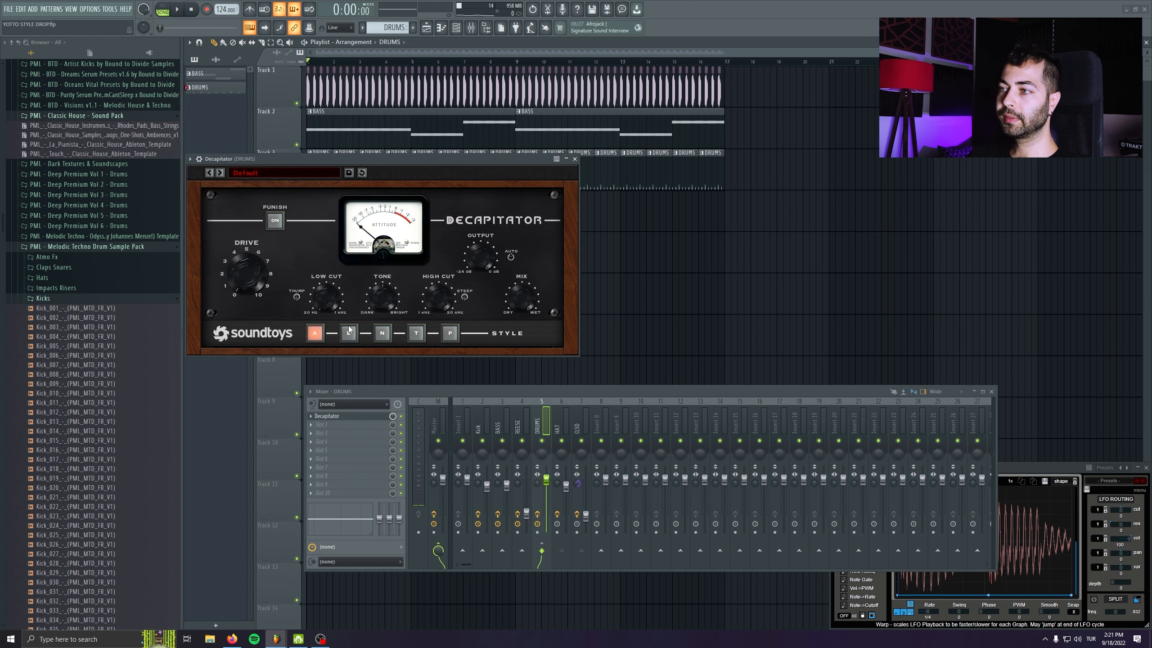
Step: Adjust the drive of Decapitator on the DRUMS track, switch it to style E, and lower the track's fader slightly during playback
left_click_drag(246, 273, 255, 301)
key("space")
left_click(349, 334)
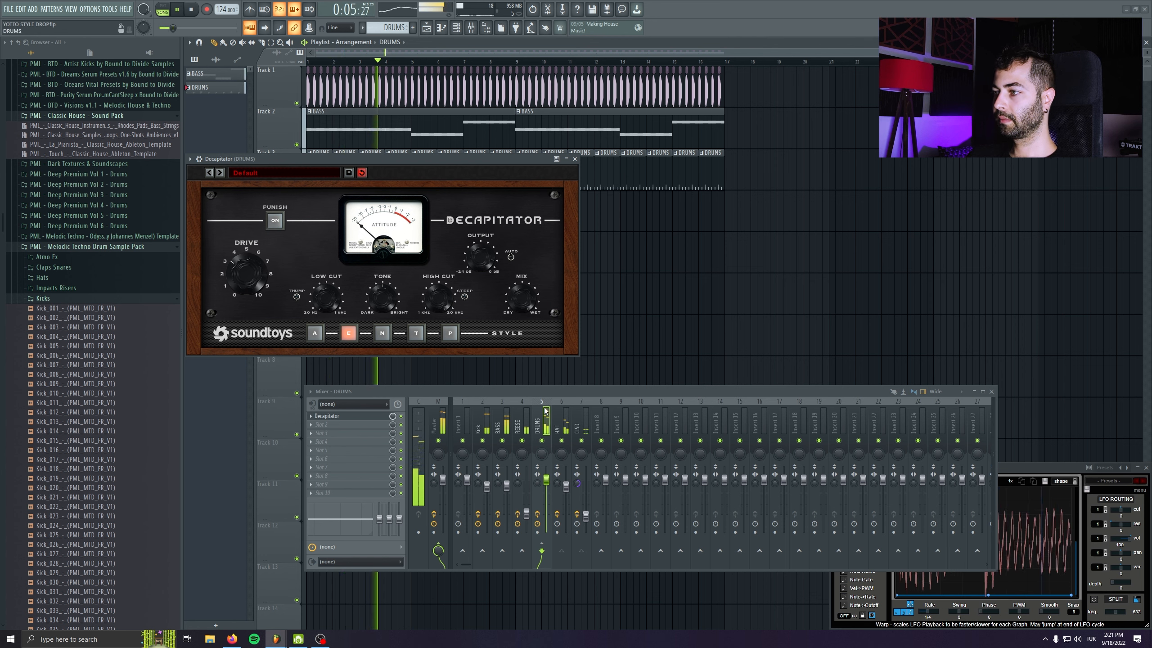
left_click_drag(545, 479, 546, 485)
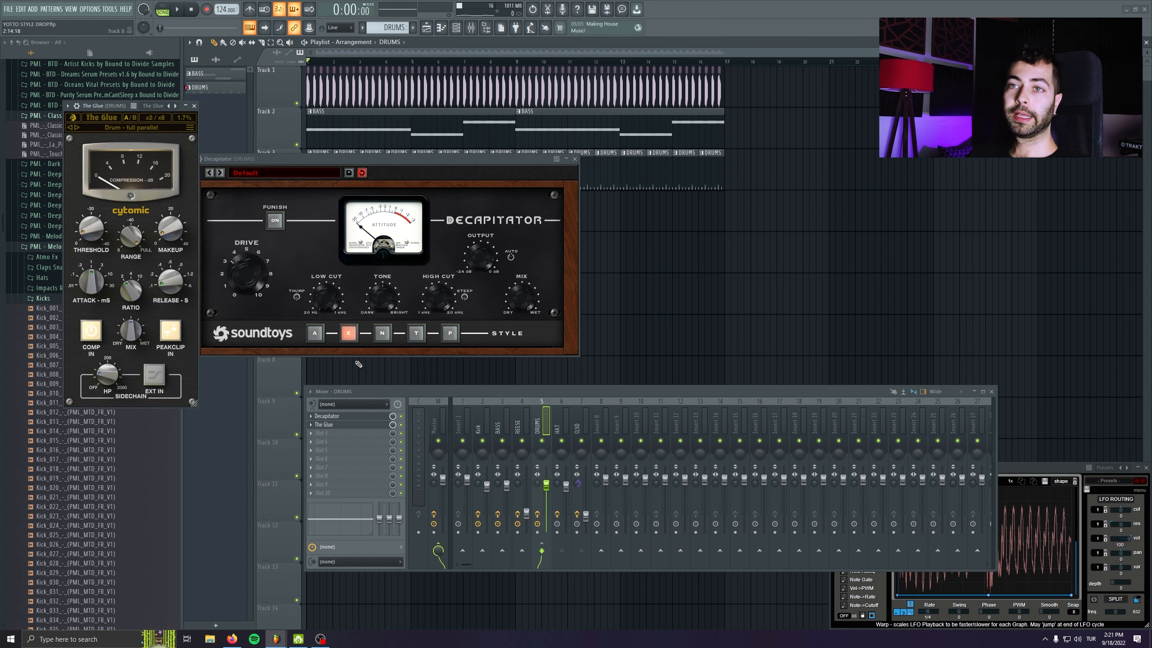
Step: Fine-tune the threshold of The Glue's Drum - full parallel preset on the DRUMS track, checking the compression during playback
left_click_drag(118, 107, 440, 136)
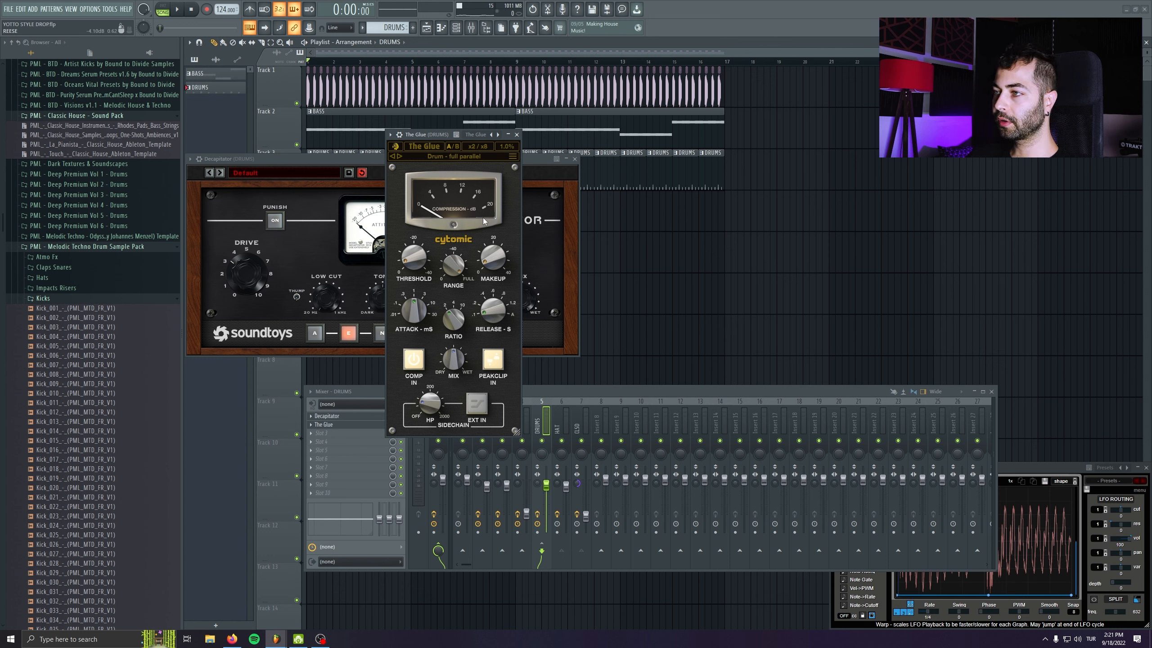
left_click(575, 159)
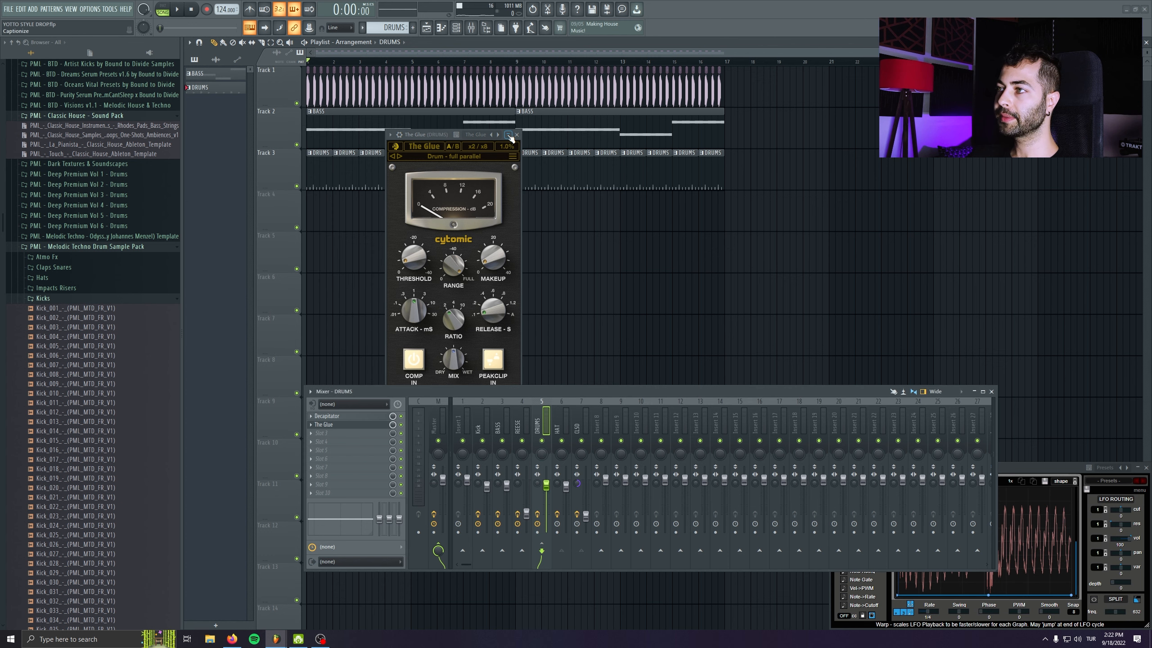
left_click(517, 134)
key("space")
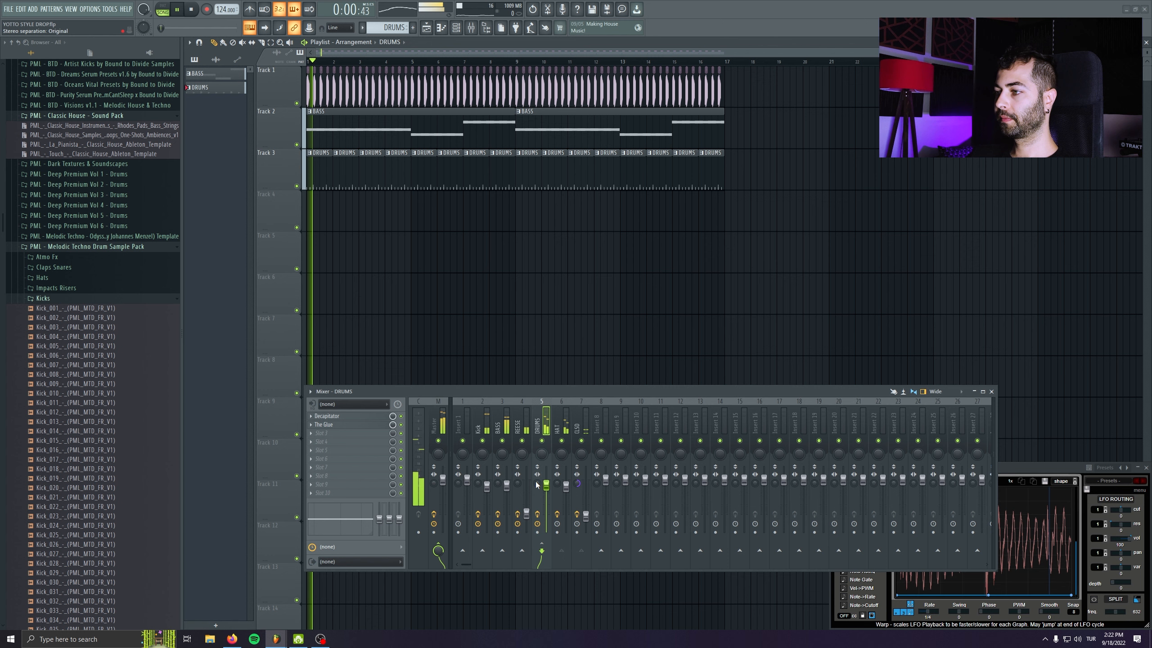
left_click(324, 425)
left_click_drag(405, 265, 407, 255)
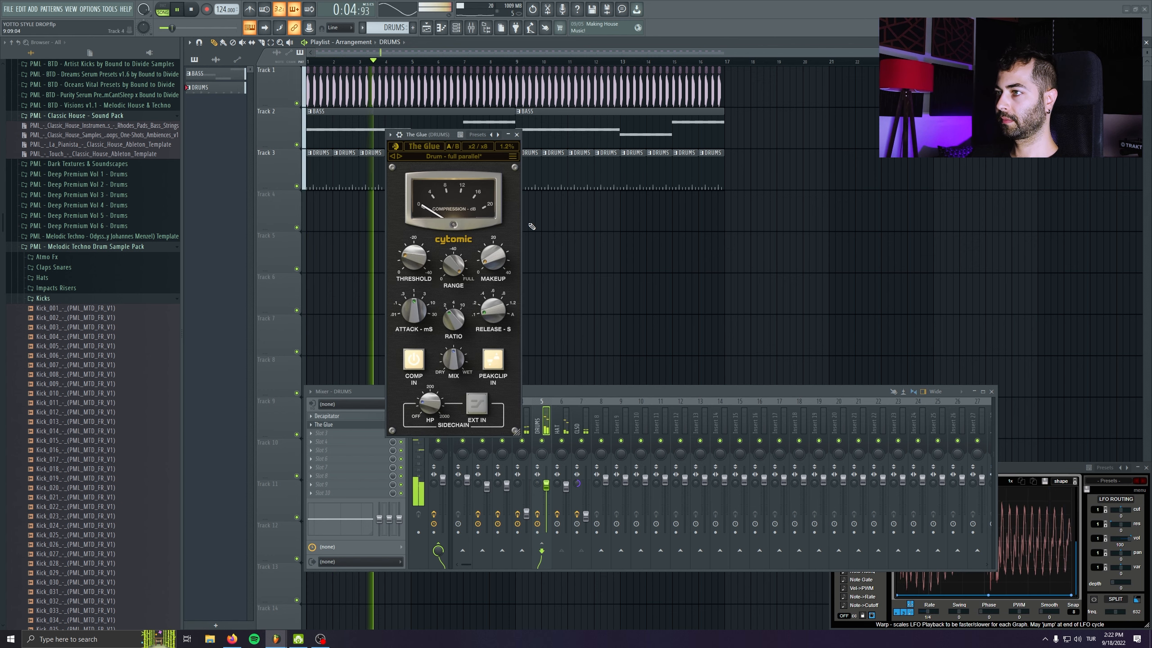
left_click(414, 358)
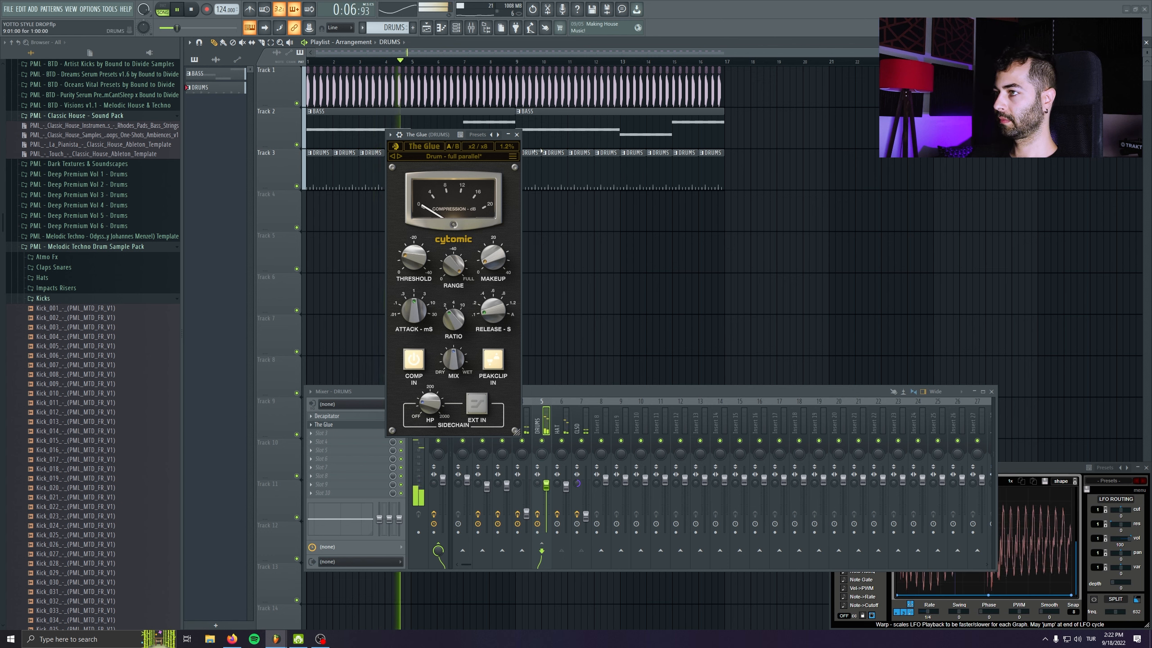
left_click(516, 135)
key("space")
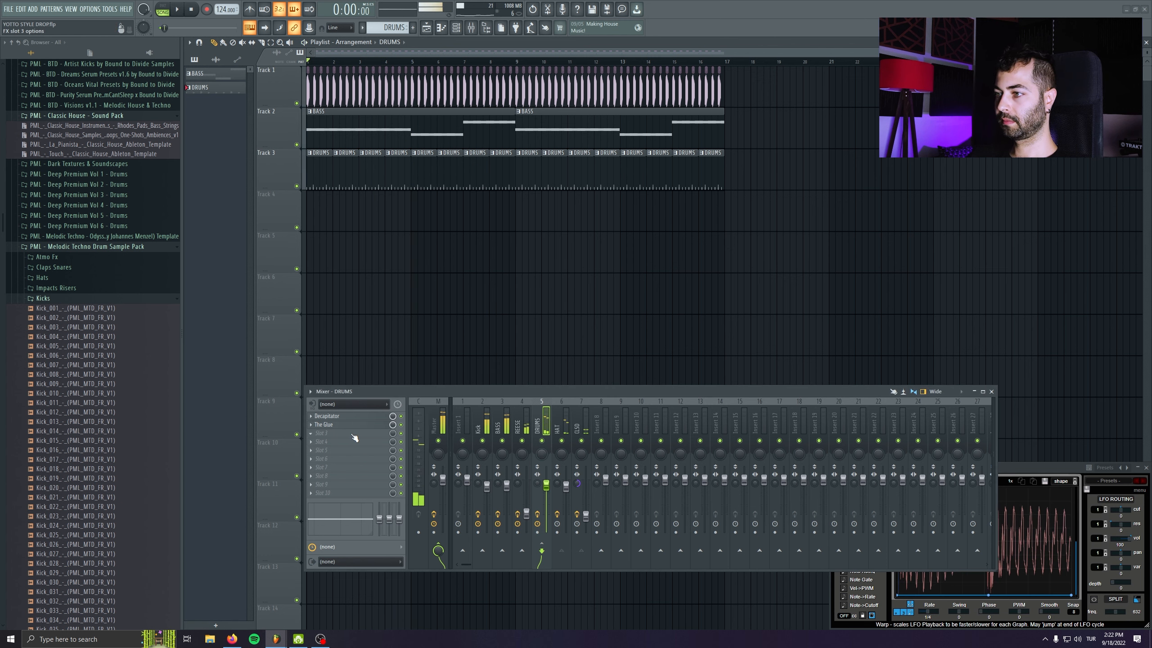
Step: Add FabFilter Pro-Q 3 after The Glue on the DRUMS track with a 30 dB/oct low cut at 200 Hz and Q 1
left_click(456, 232)
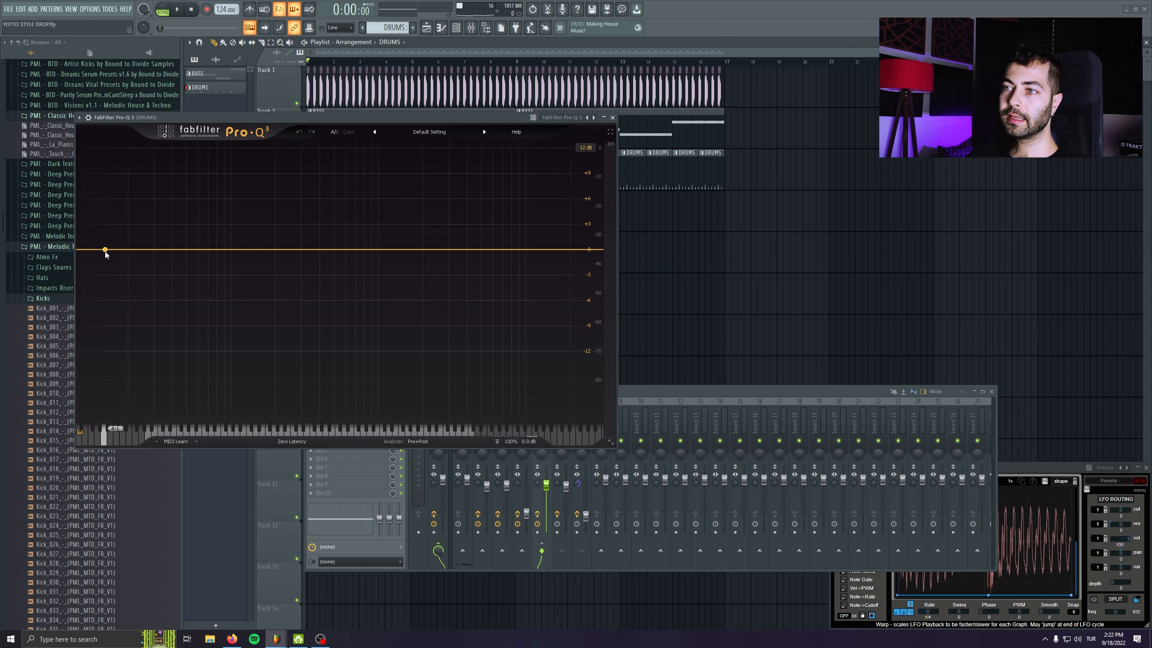
left_click_drag(105, 252, 269, 250)
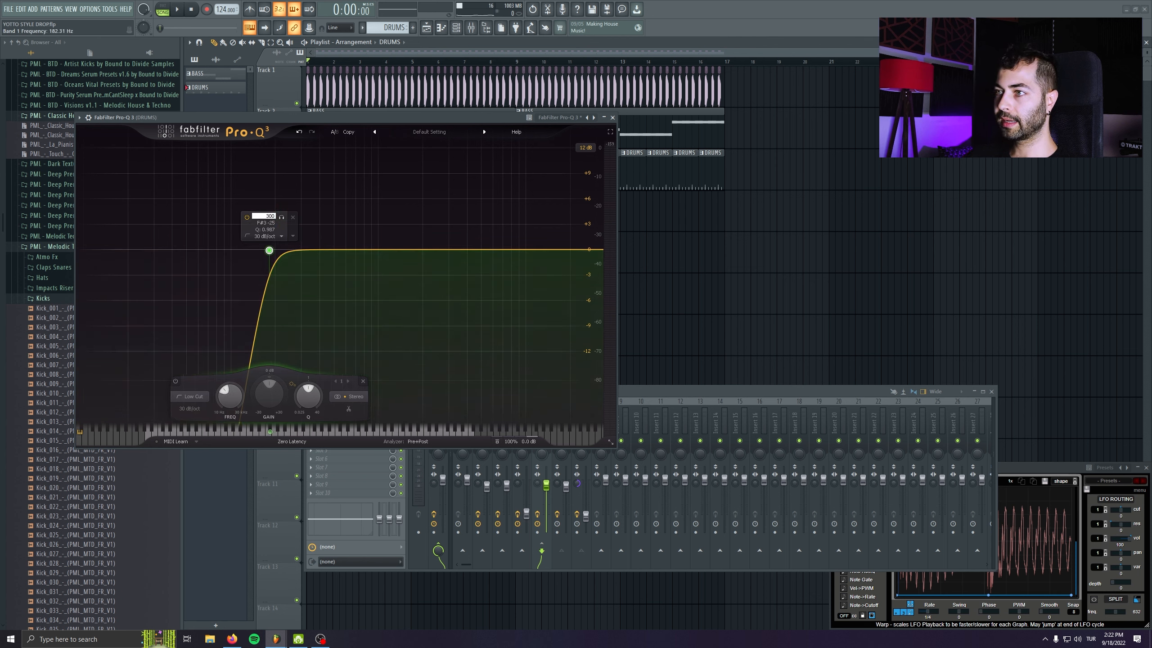
type("00")
key("Return")
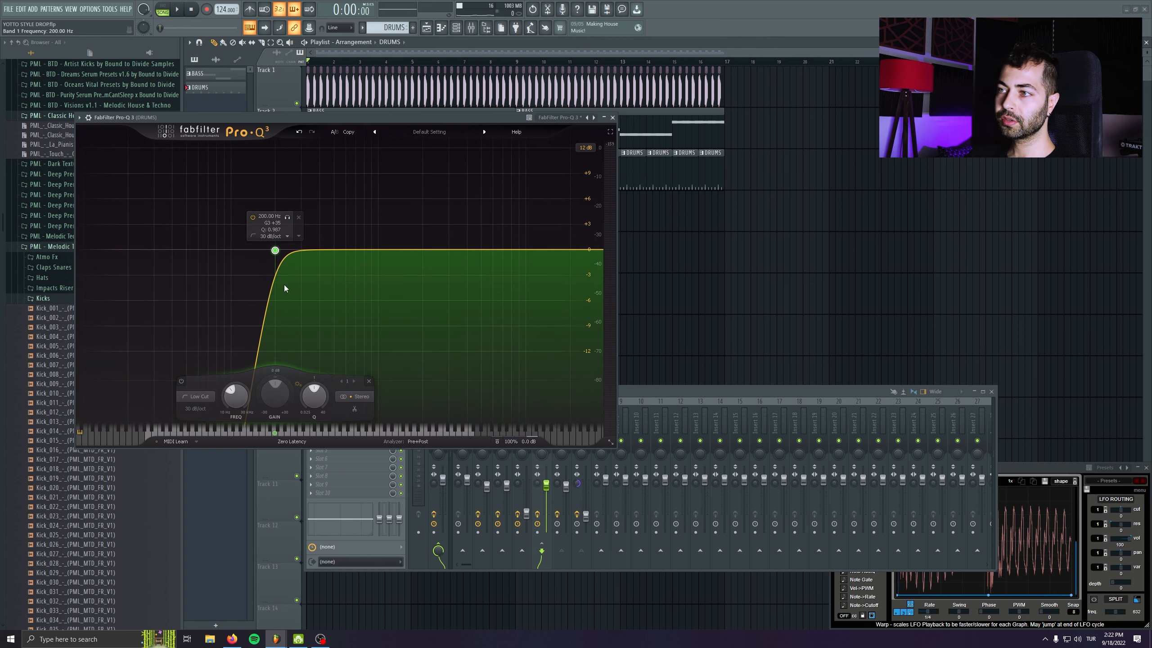
double_click(318, 397)
left_click_drag(408, 117, 868, 180)
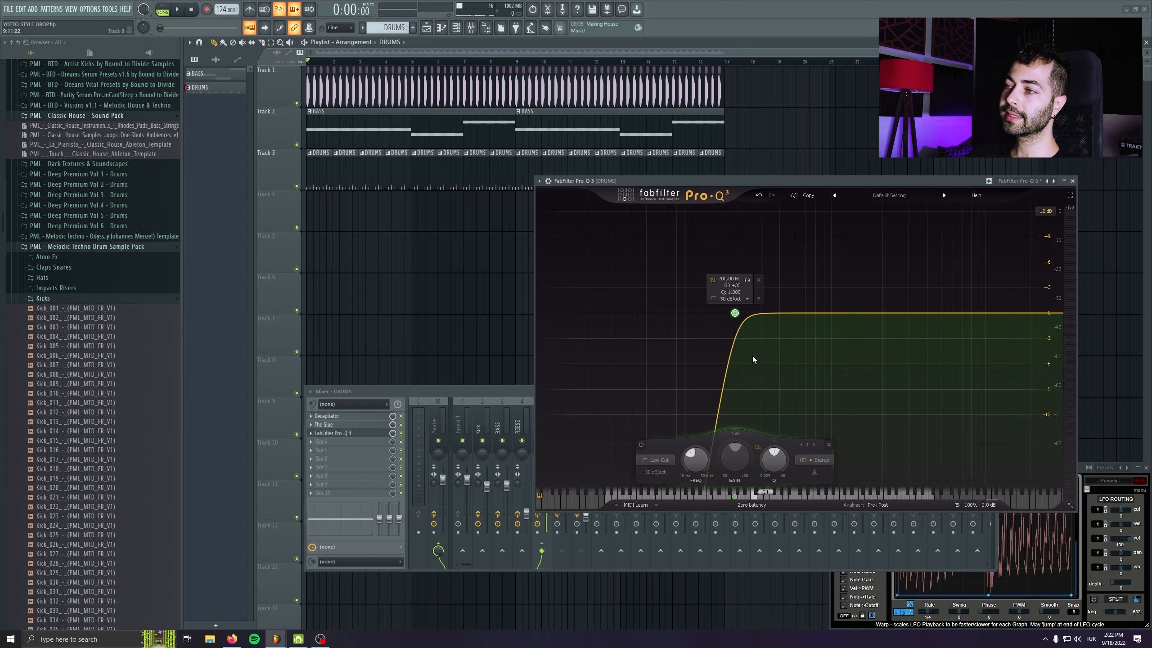
left_click_drag(594, 186, 397, 156)
Step: Play the arrangement with the Pro-Q 3 window closed and lower the HAT mixer track's fader slightly
key("space")
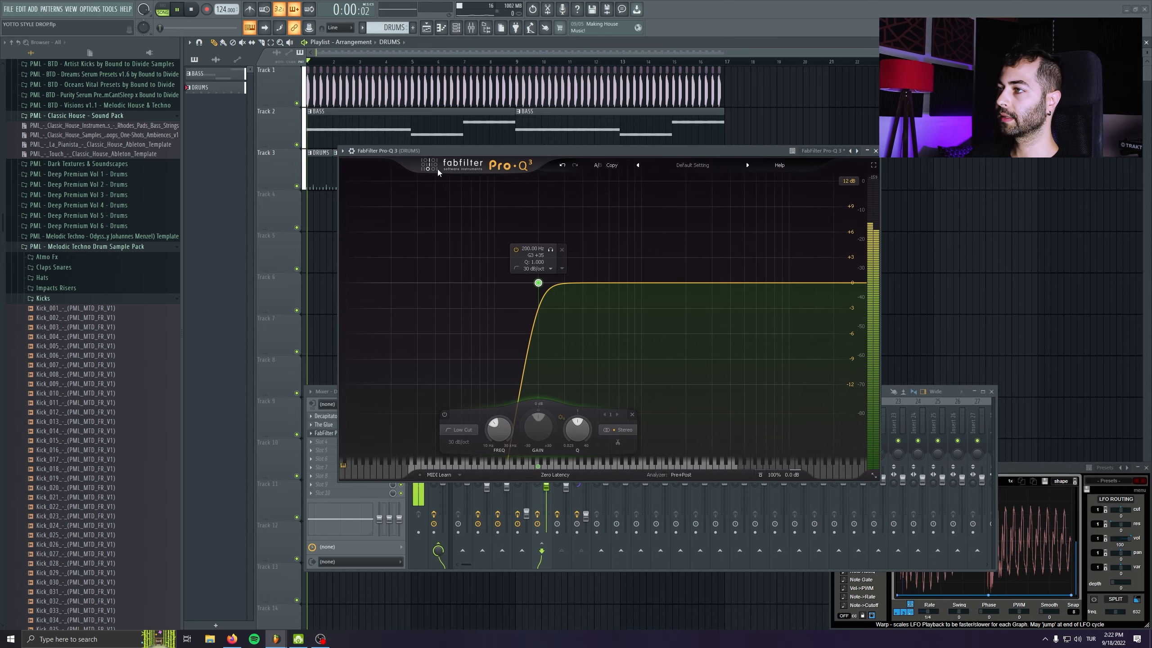
left_click(876, 151)
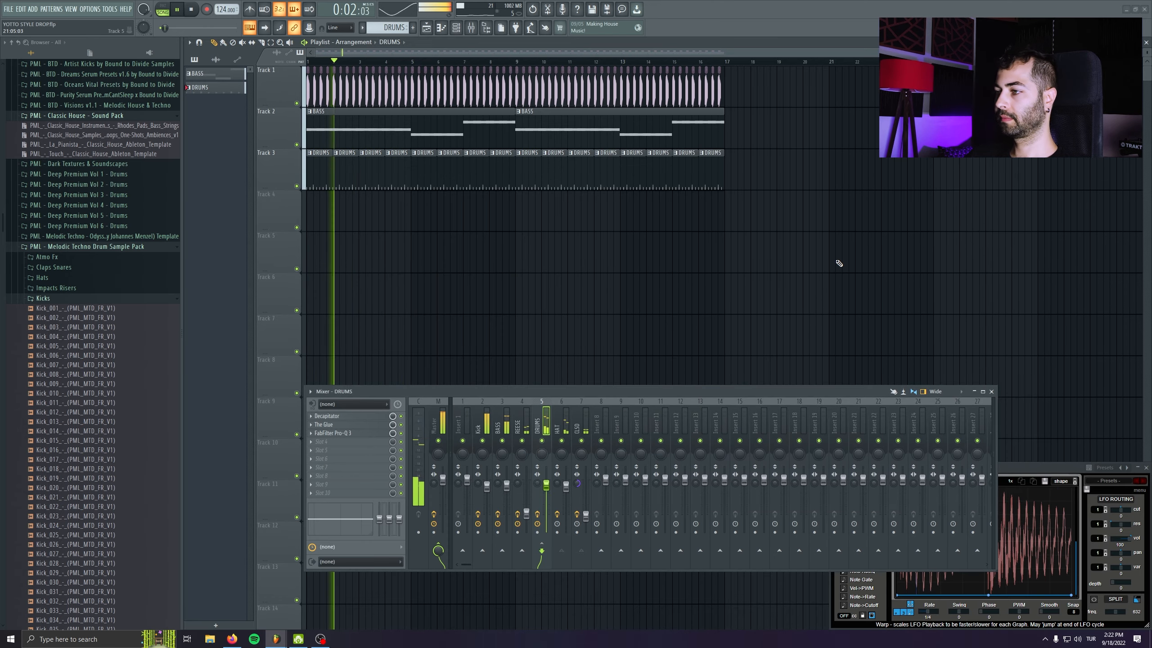
left_click_drag(566, 486, 570, 497)
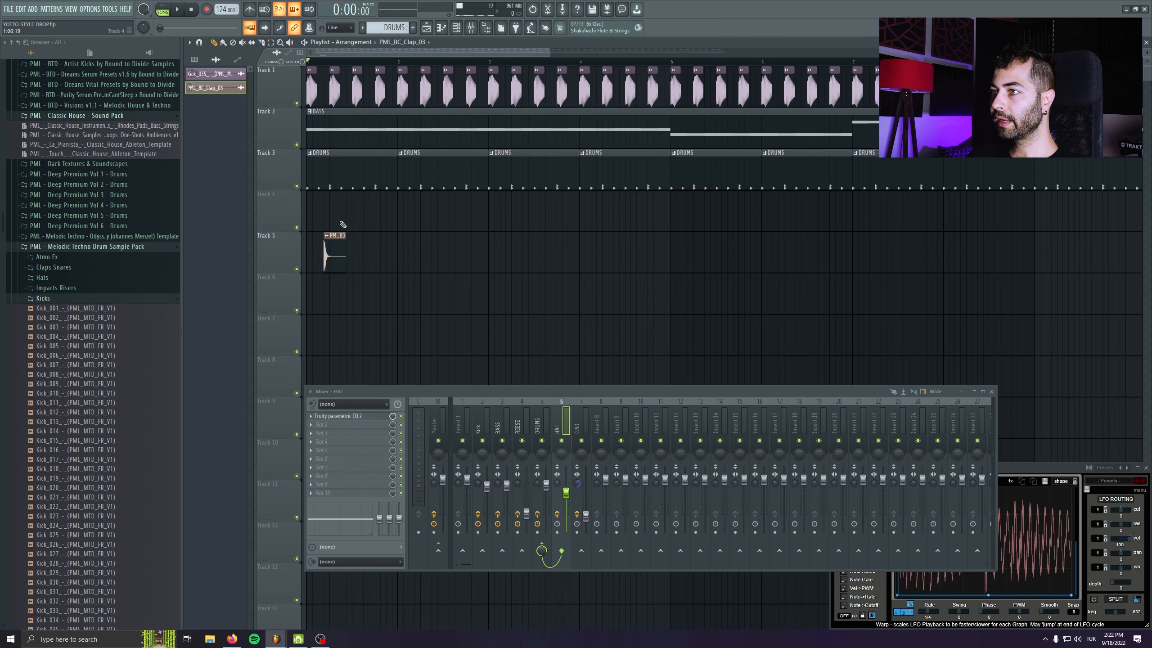
Step: Move the PML_BC_Clap_03 clip to Track 4 and repeat it on beats two and four through the first eight bars
scroll(234, 277, "up", 4)
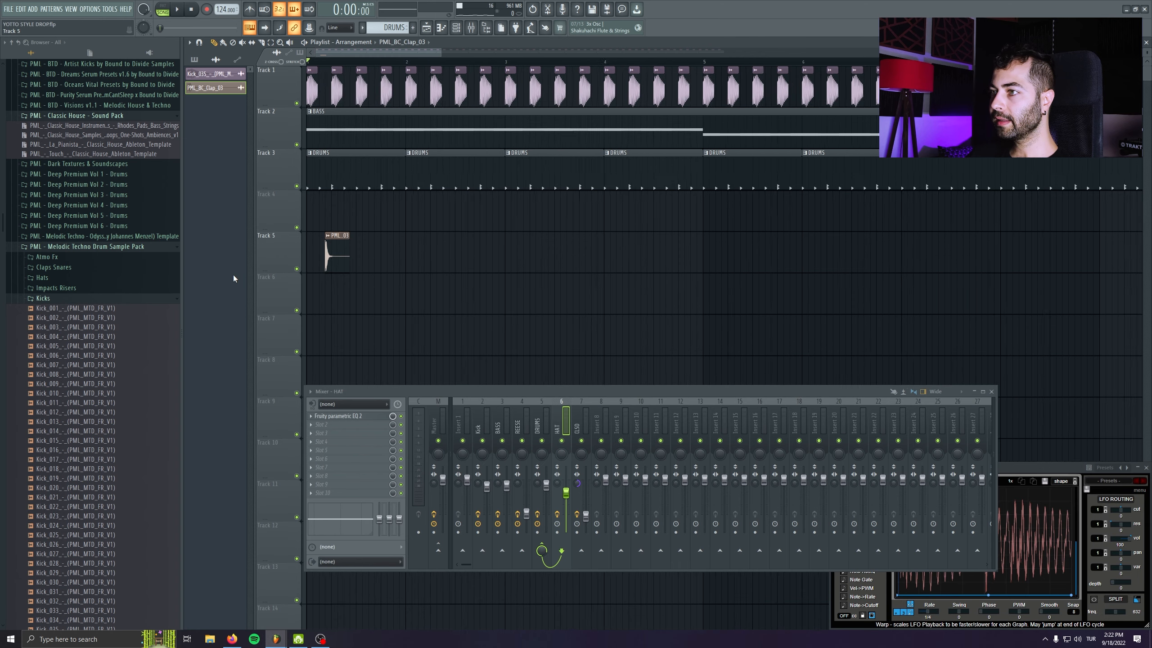
left_click_drag(385, 245, 410, 200)
double_click(405, 204)
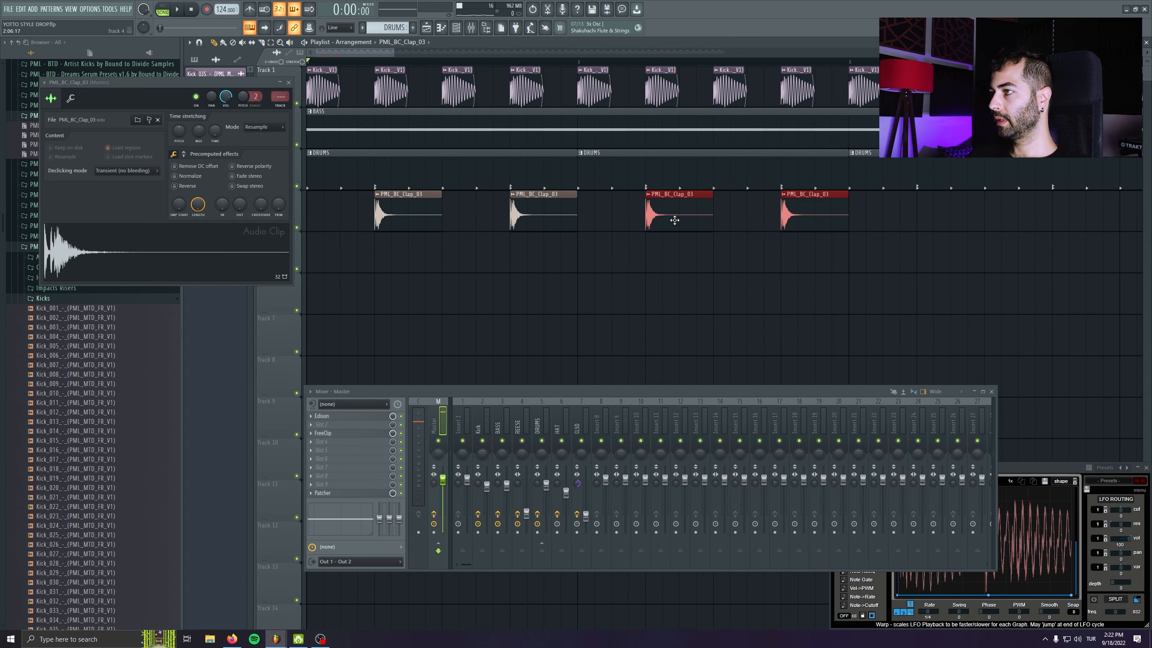
scroll(673, 221, "down", 3)
left_click_drag(720, 192, 768, 208)
Step: Lower the clap's channel volume to about 56% during playback, and set its quick fade out to 100%
key("space")
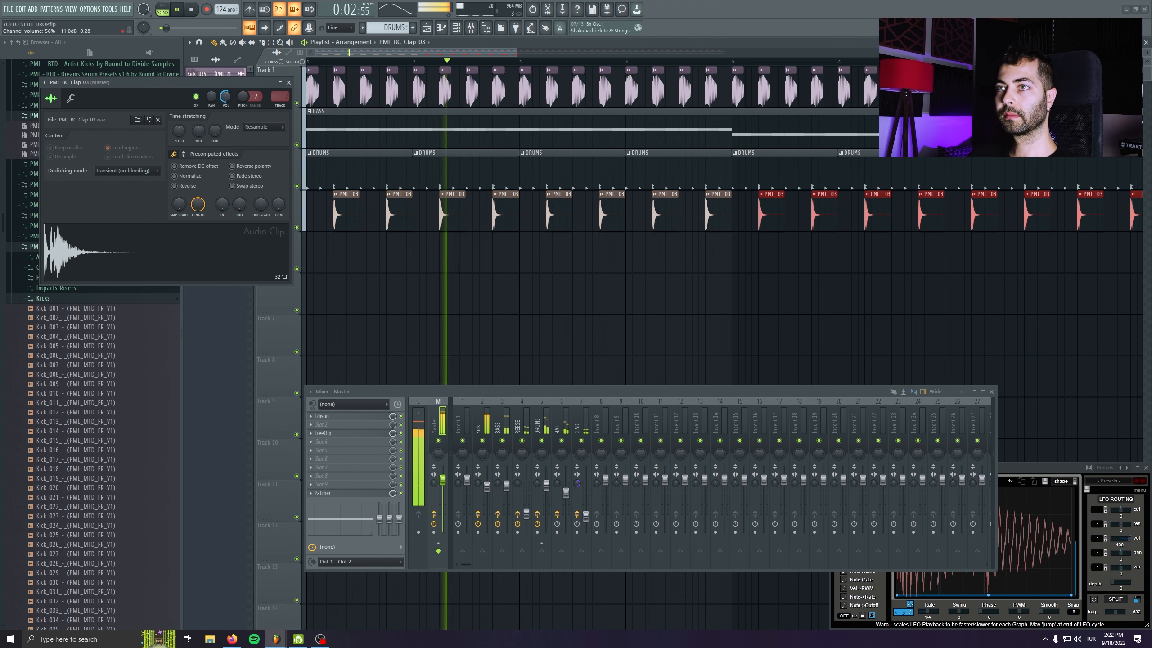
key("space")
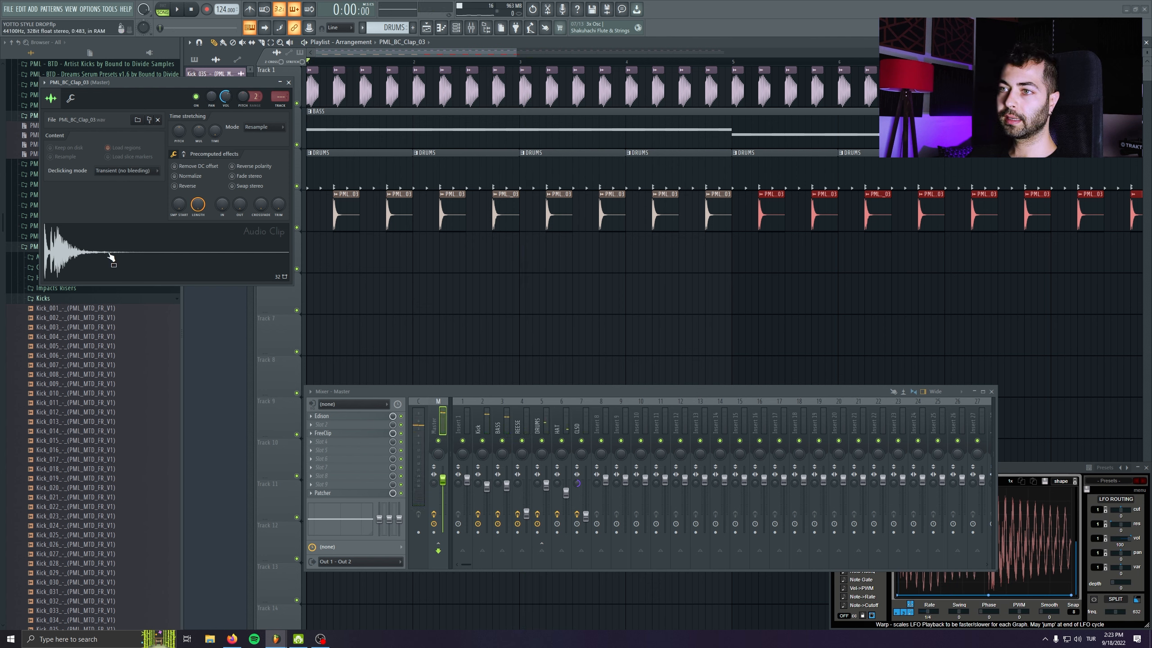
left_click_drag(243, 207, 242, 177)
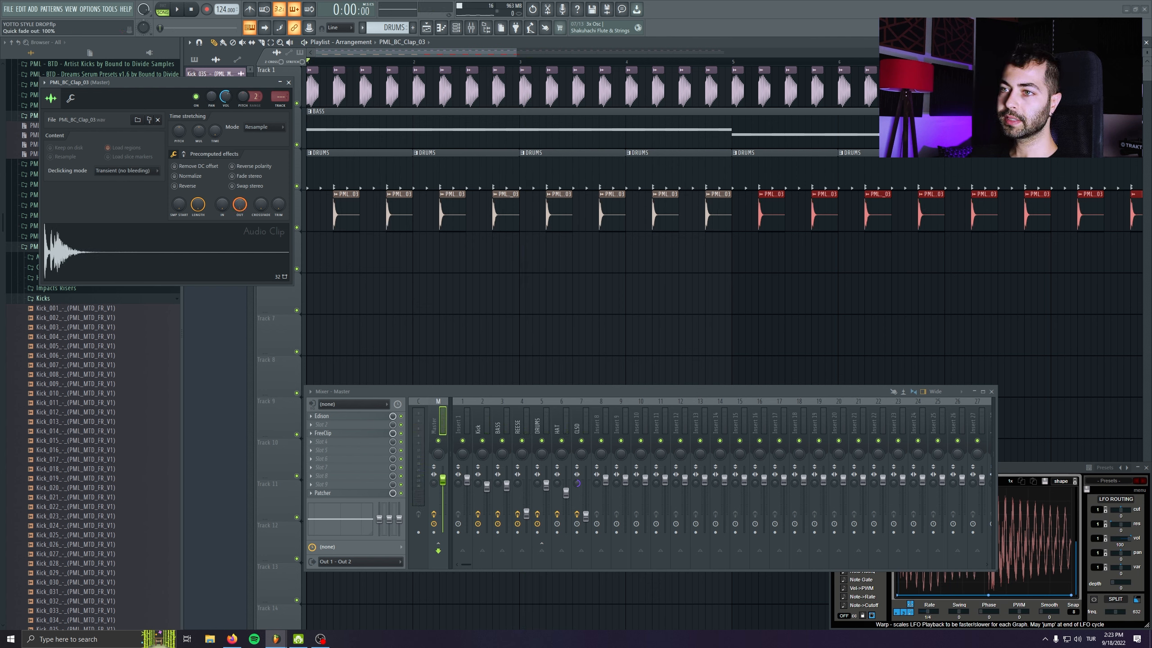
Step: Shorten all the clap clips on Track 4 and set the clap's channel volume to about 59%, checking it in playback
double_click(303, 214)
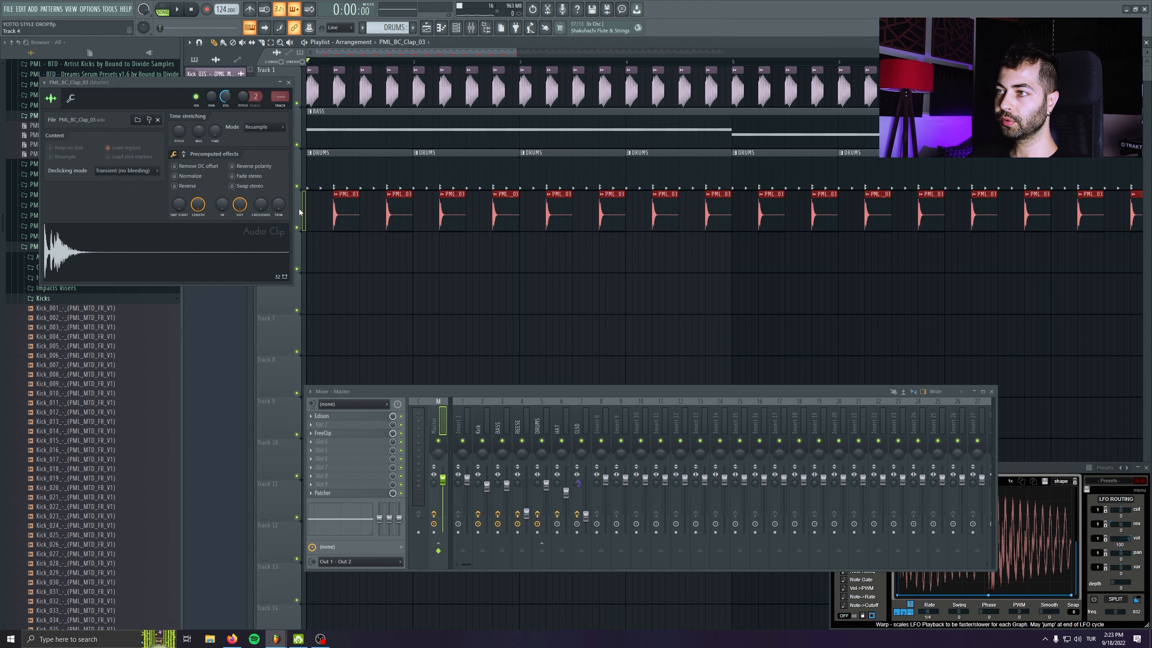
scroll(326, 214, "up", 4)
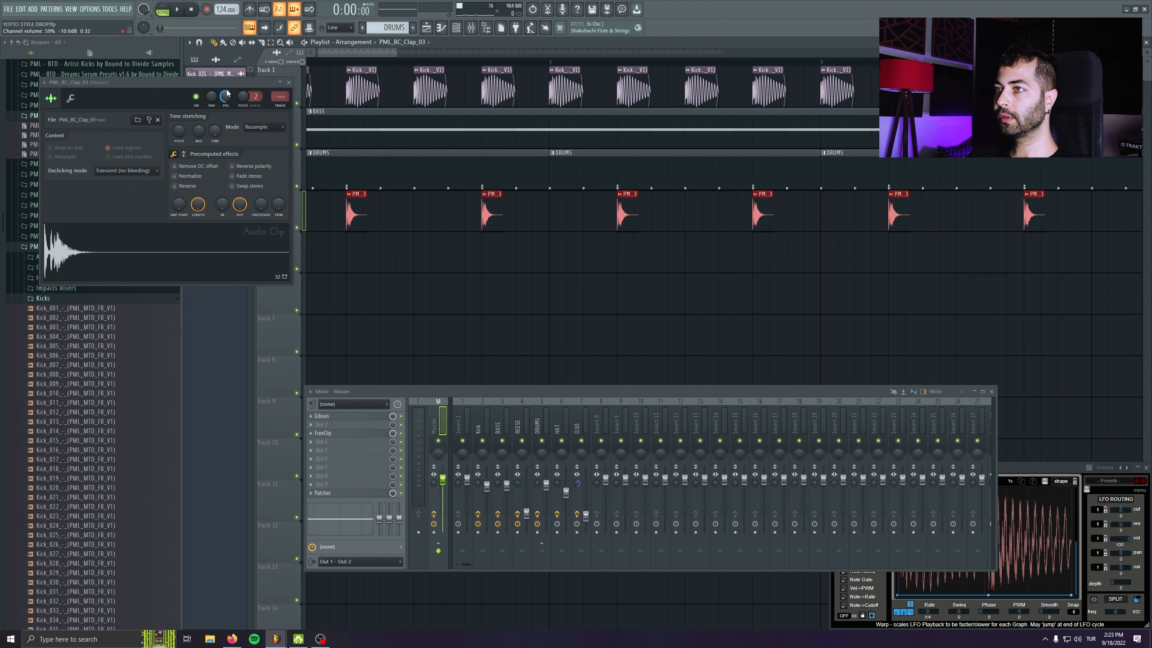
key("space")
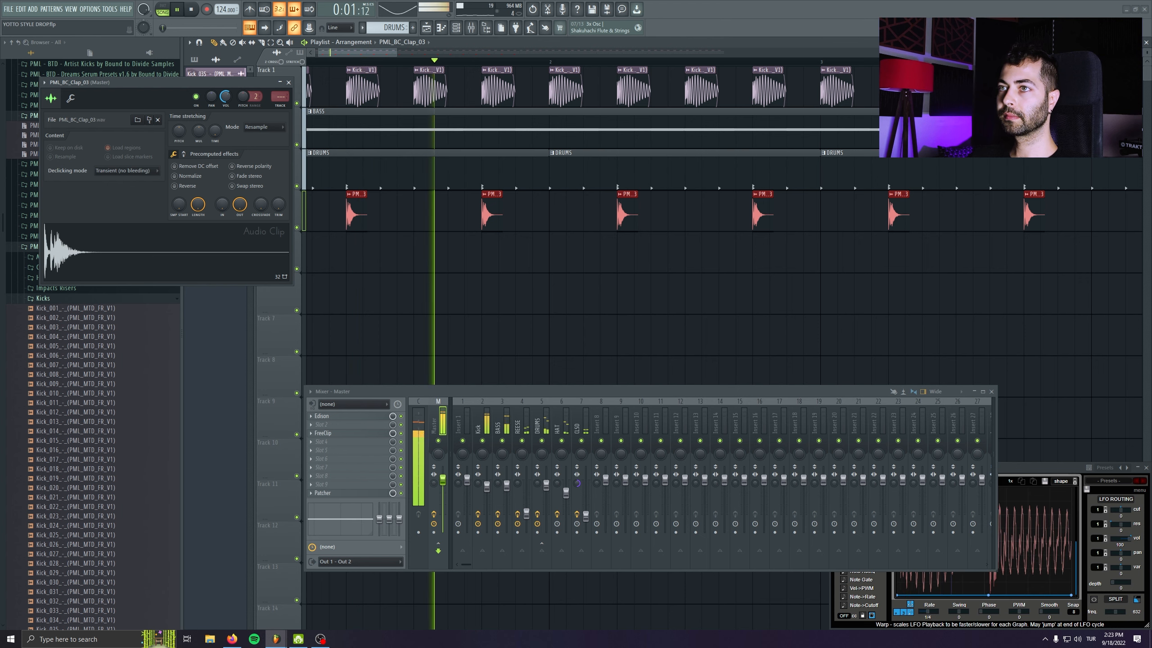
key("space")
key("Escape")
Step: Duplicate the selected clap clips on Track 4 to fill bars 9 to 16
scroll(411, 307, "down", 4)
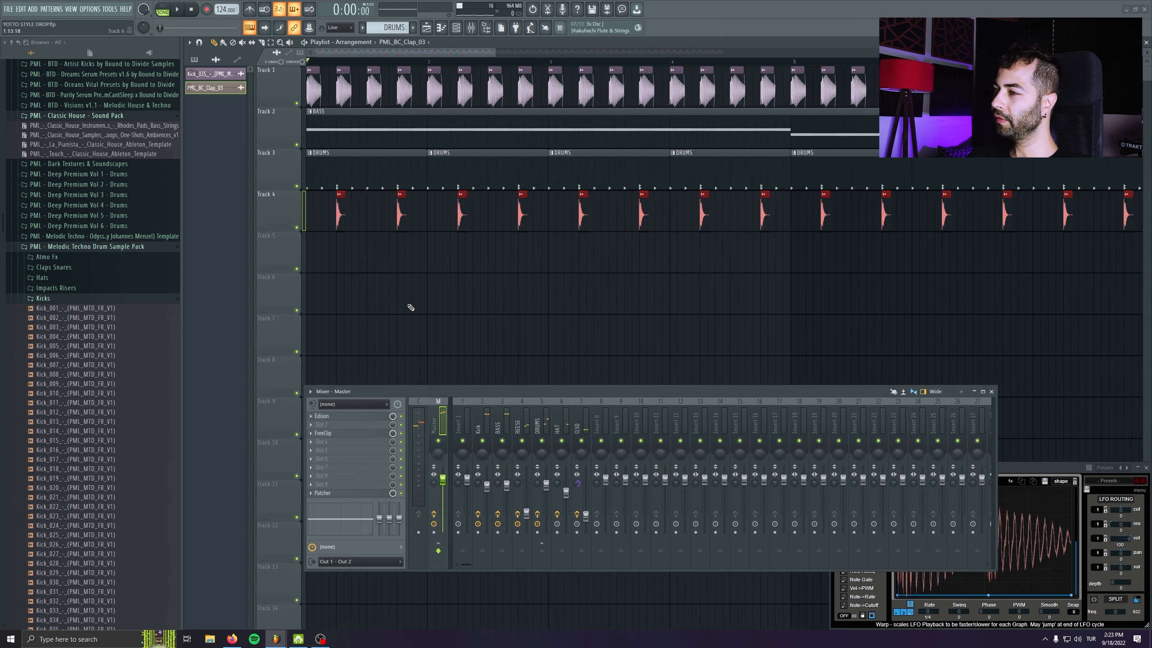
key("ctrl+b")
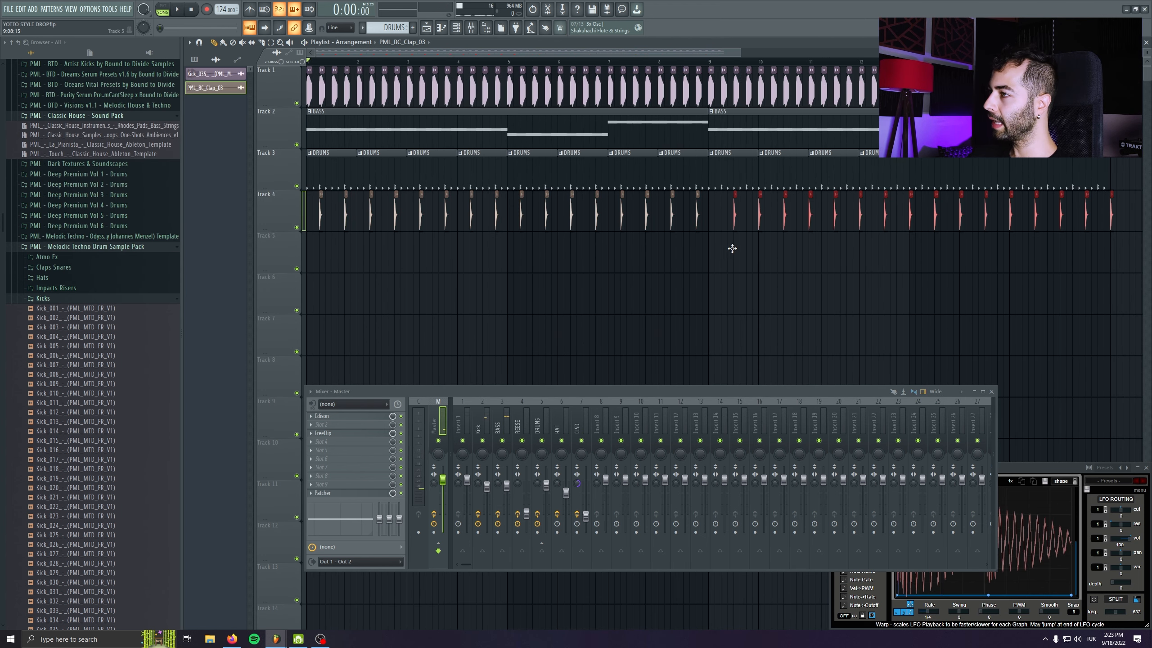
scroll(724, 253, "down", 3)
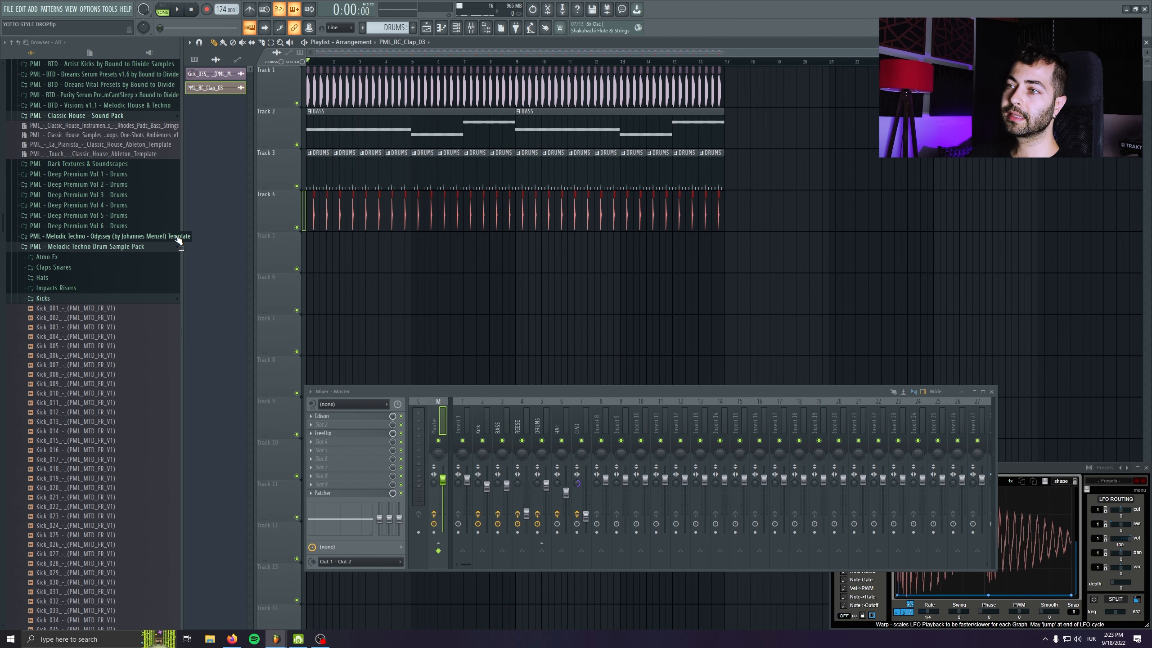
Step: Add the PML_TEV1_CLP_13 clap sample to the playlist and place it on Track 5 under the first clap on beat two
left_click(432, 290)
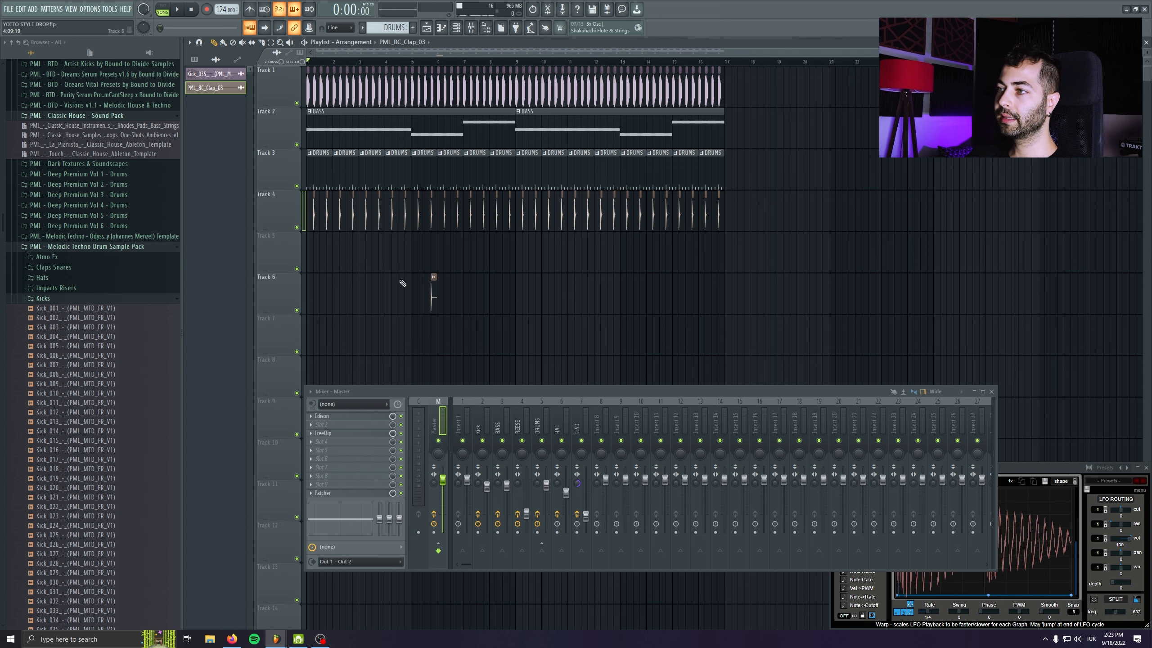
scroll(340, 287, "down", 1)
scroll(339, 288, "up", 6)
left_click_drag(784, 306, 519, 306)
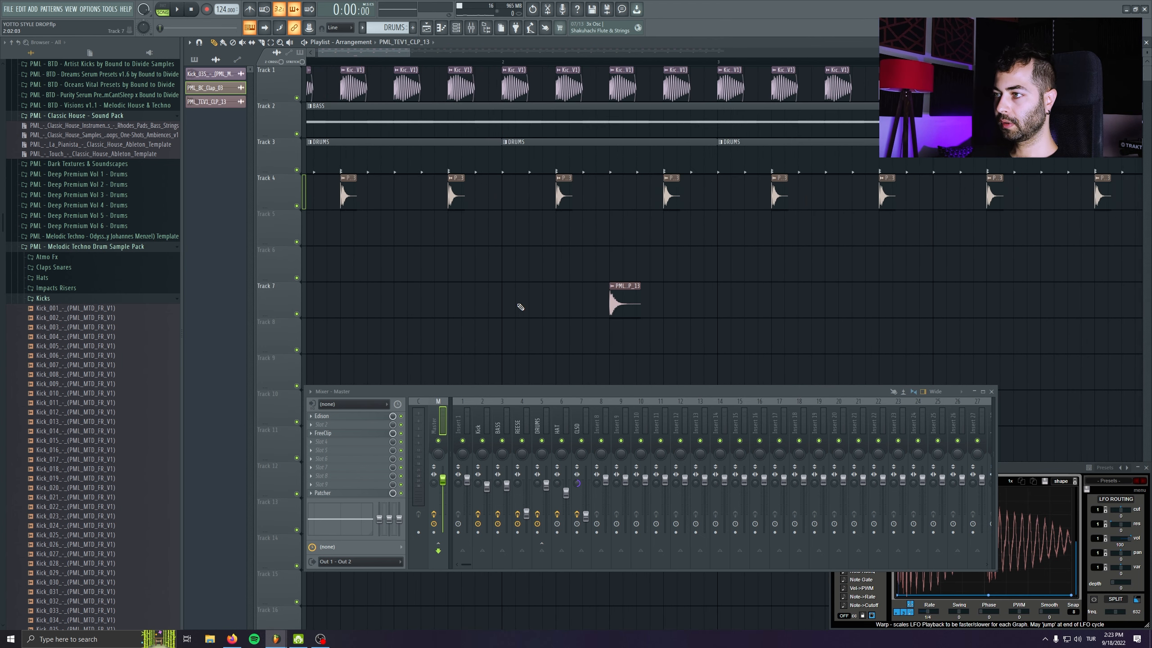
scroll(272, 252, "up", 4)
Step: Give the PML_TEV1_CLP_13 sample a quick fade out and adjust its channel volume while looping the first bar
double_click(460, 231)
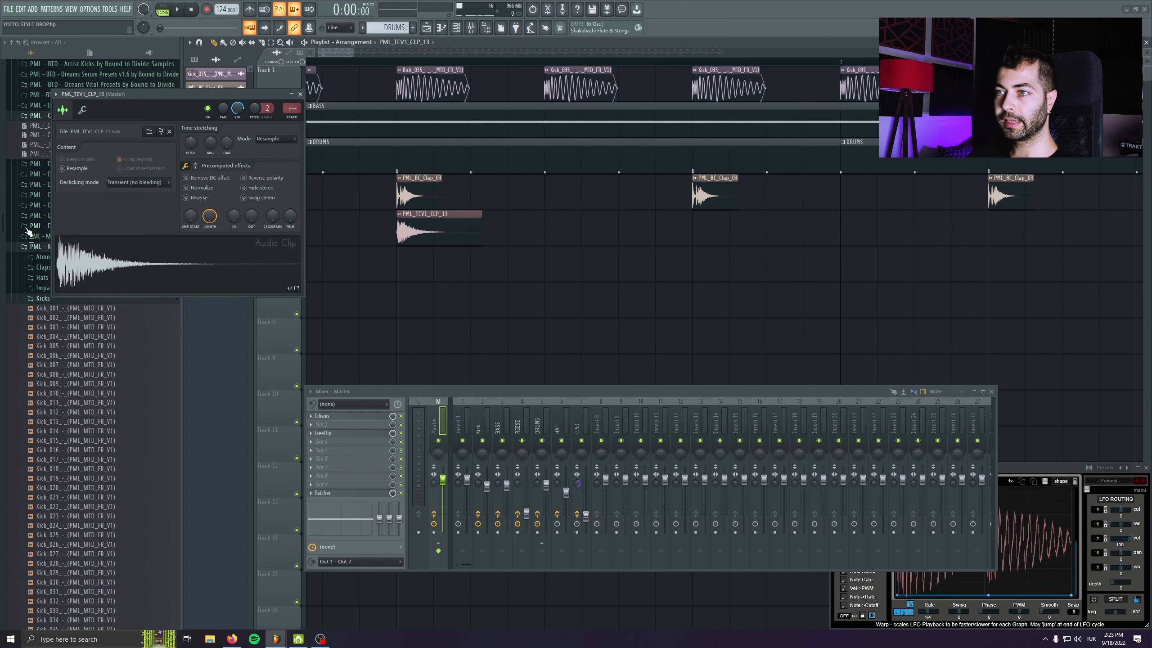
left_click(123, 262)
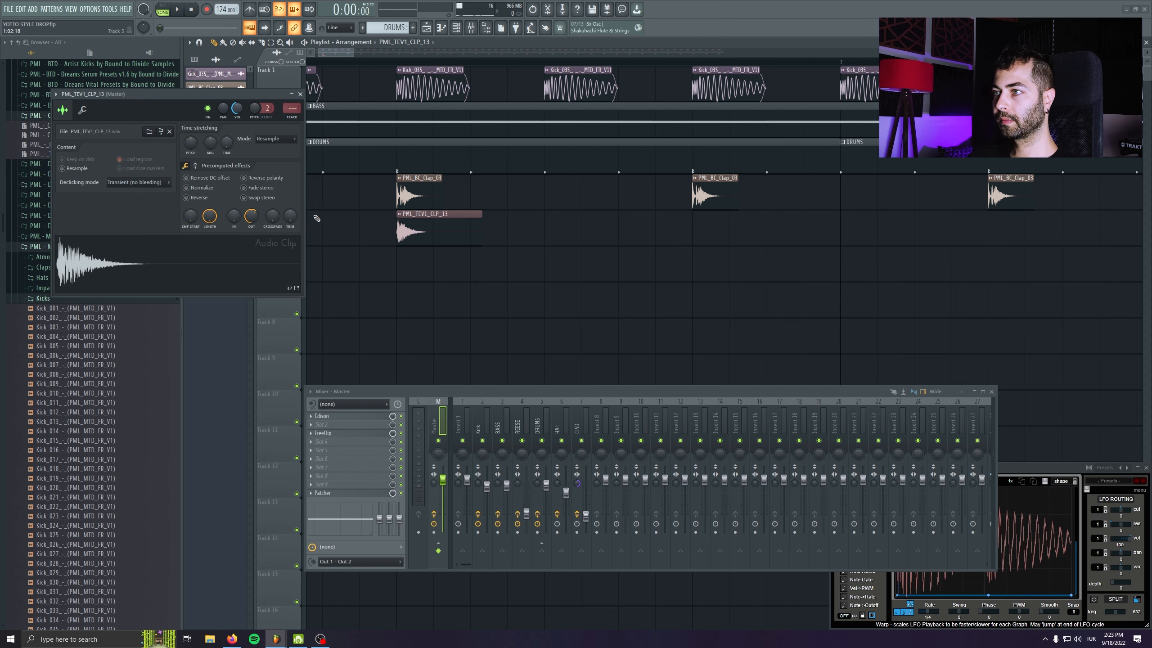
left_click_drag(542, 62, 310, 58)
key("space")
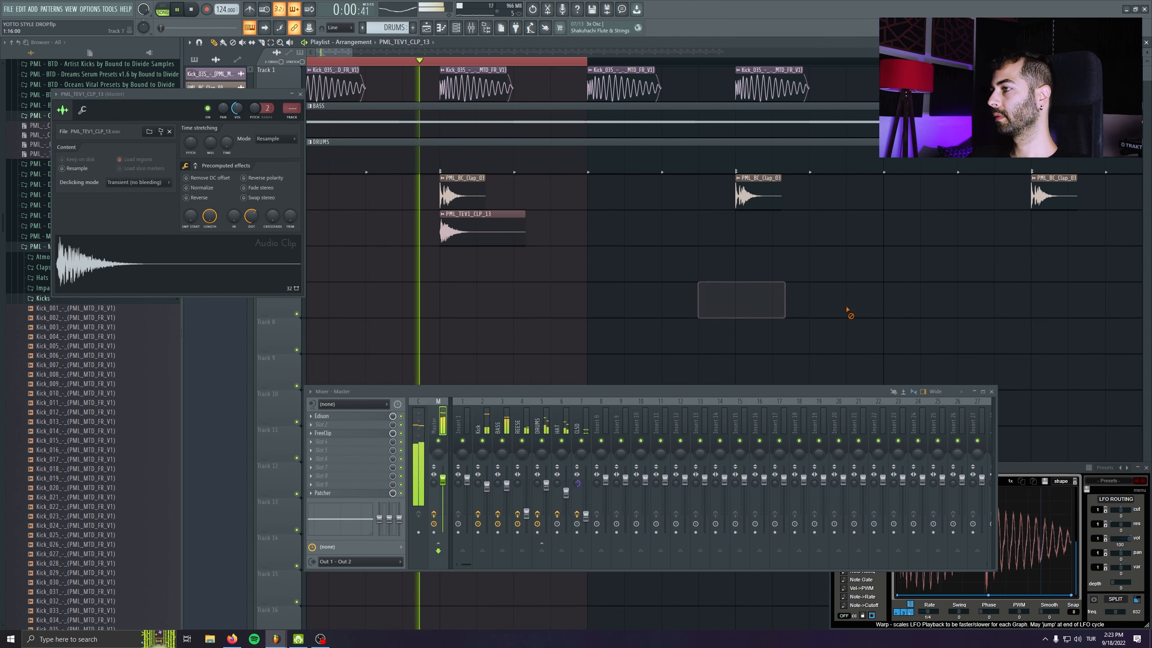
left_click_drag(237, 108, 237, 84)
left_click(299, 94)
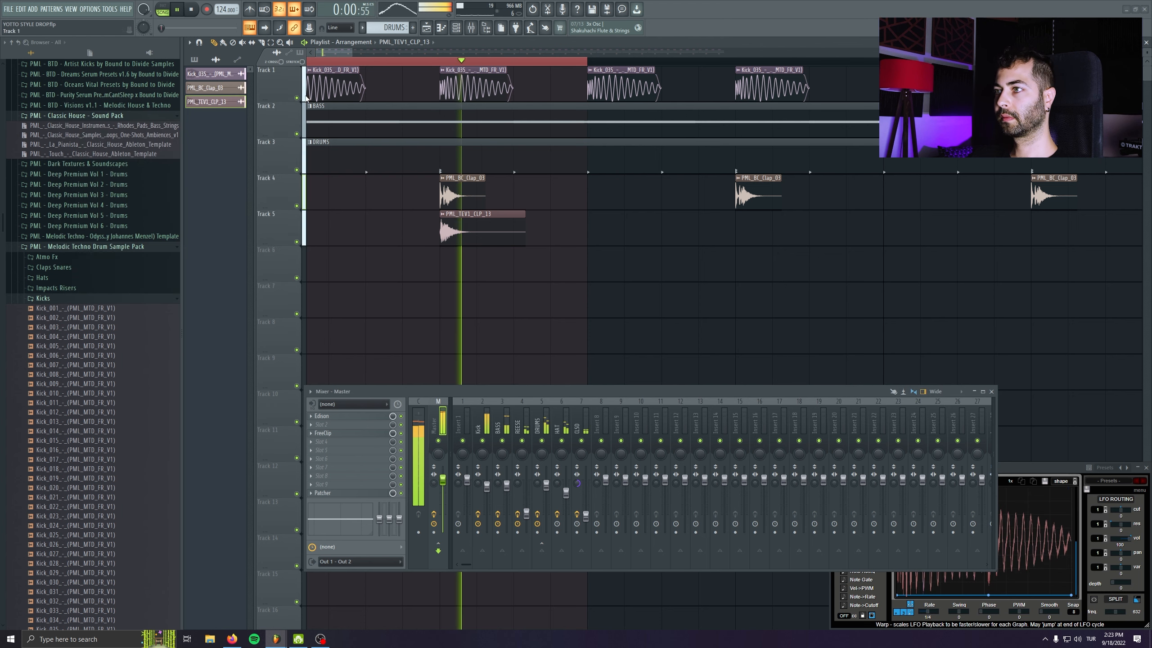
Step: Repeat the PML_TEV1_CLP_13 clip on Track 5 on beats two and four through all 16 bars
scroll(440, 254, "down", 4)
left_click_drag(382, 232, 625, 232)
key("space")
left_click_drag(812, 263, 823, 236)
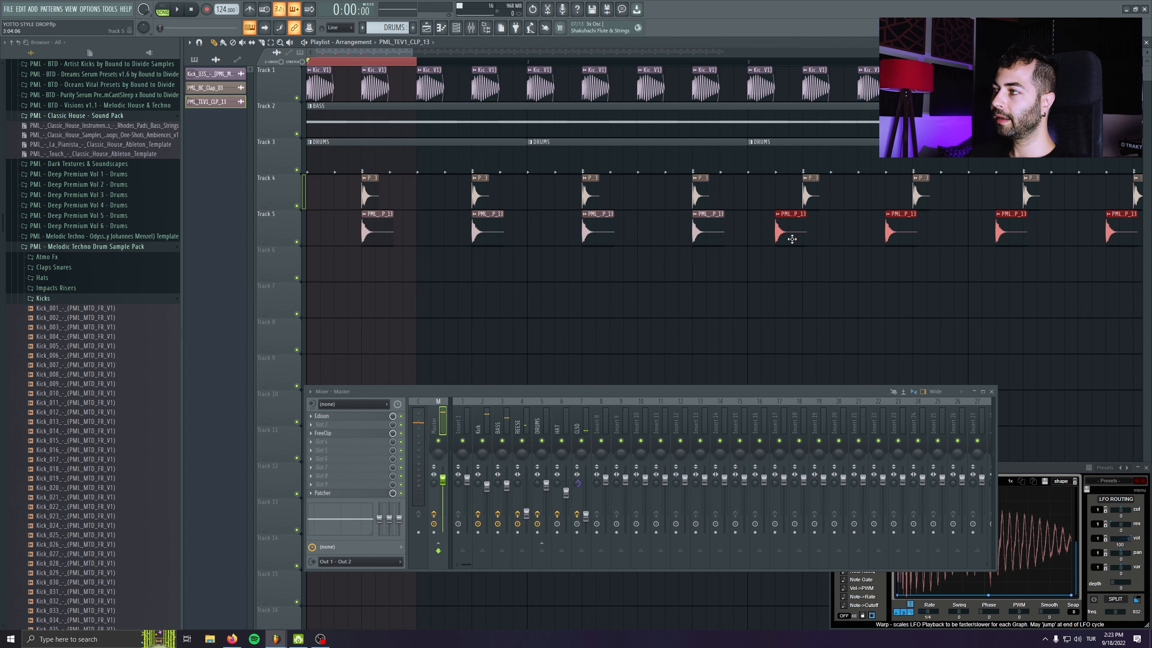
scroll(807, 238, "down", 3)
left_click_drag(608, 254, 233, 240)
key("ctrl+b")
key("ctrl+b")
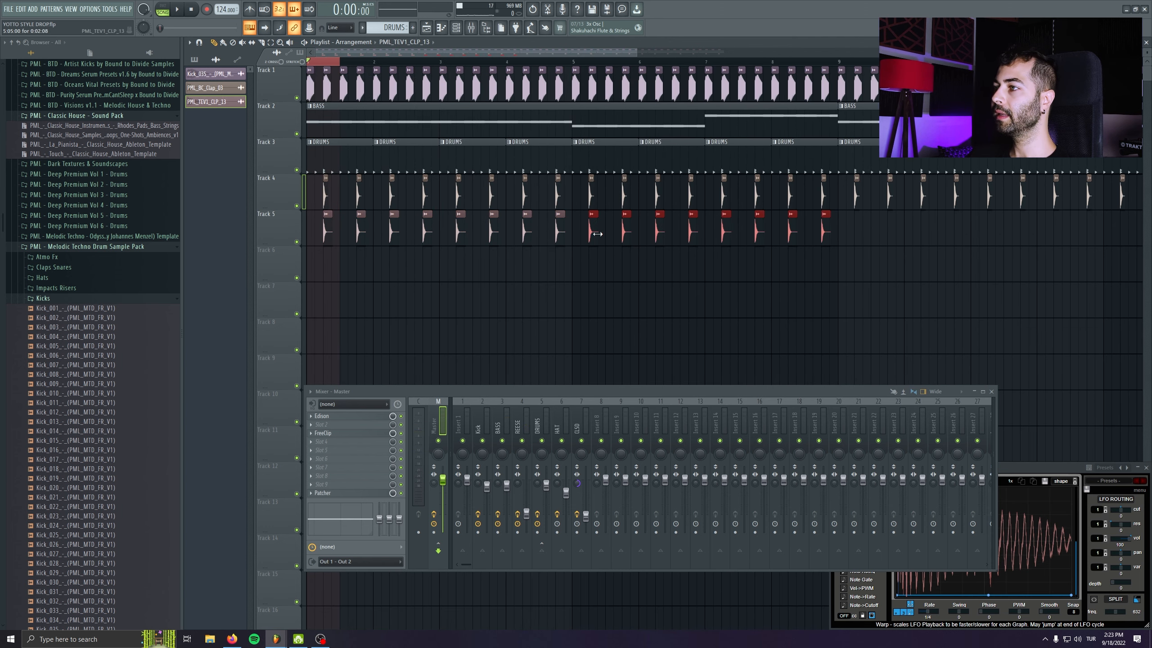
scroll(349, 265, "down", 3)
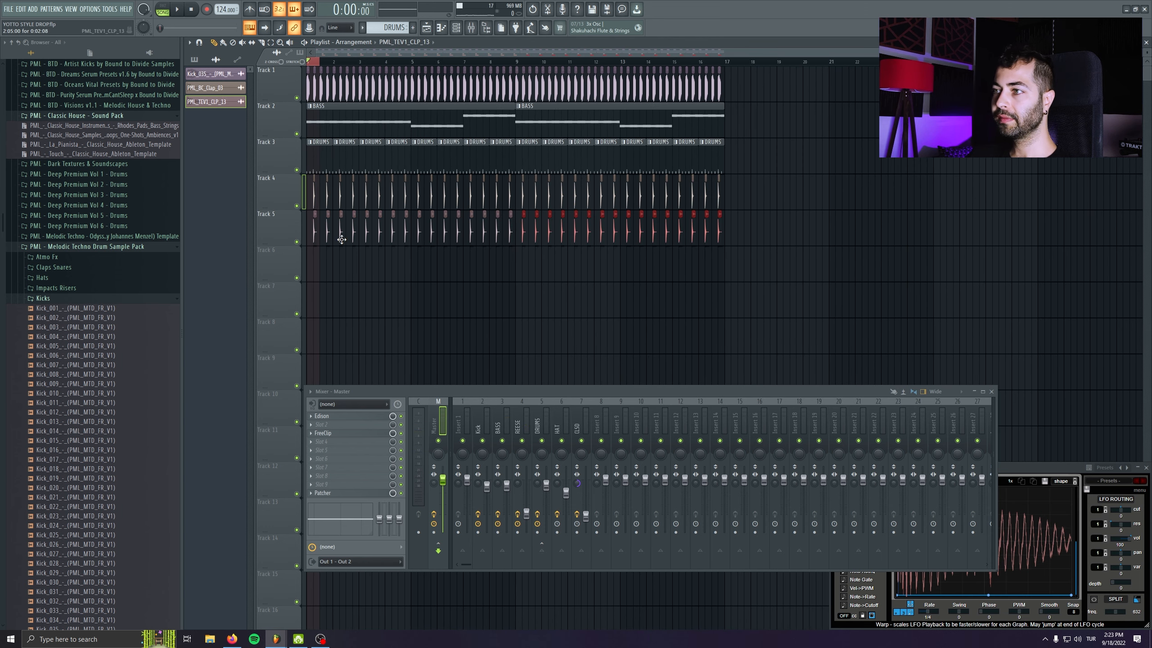
Step: Route the PML_BC_Clap_03 channel to mixer track 8 and name that mixer track Clap
double_click(206, 88)
scroll(281, 96, "up", 8)
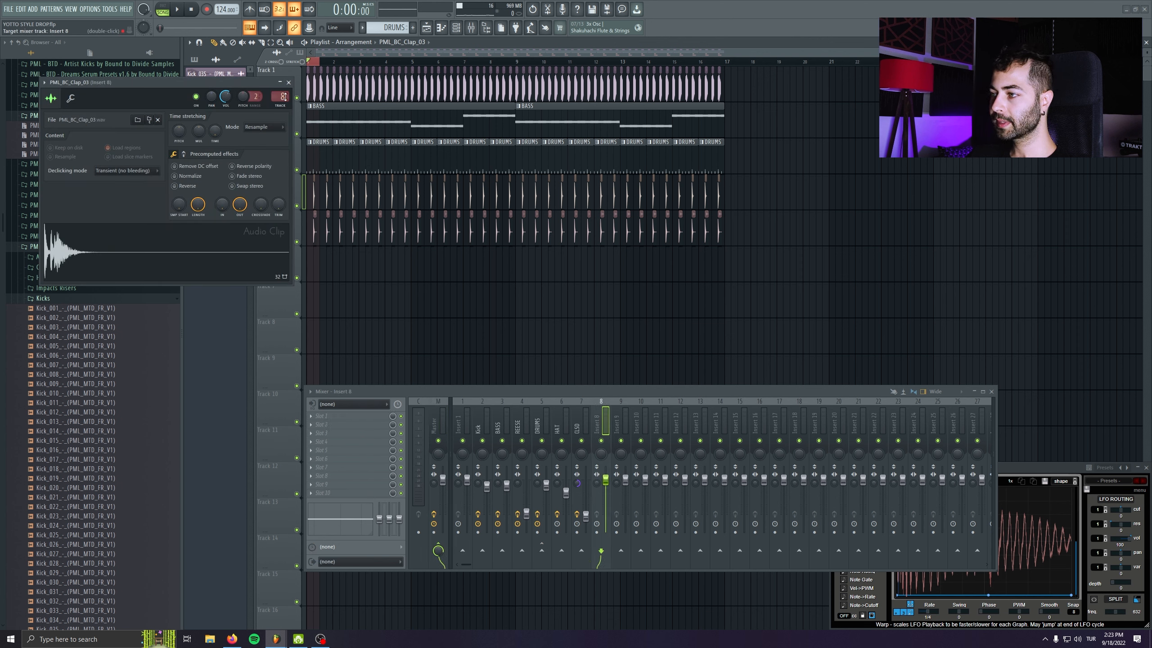
double_click(605, 414)
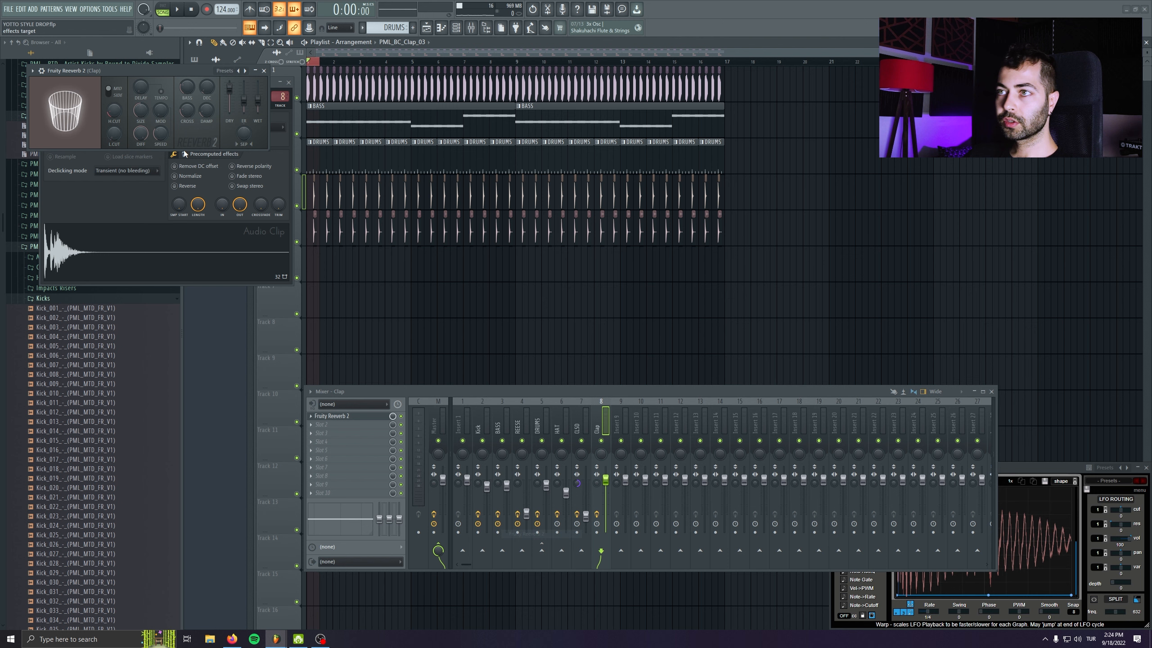
Step: Load the Drum Room preset in Fruity Reeverb 2 on the Clap mixer track and set its wet level to 7%
left_click_drag(126, 71, 378, 256)
left_click(282, 253)
mouse_move(344, 289)
left_click(414, 329)
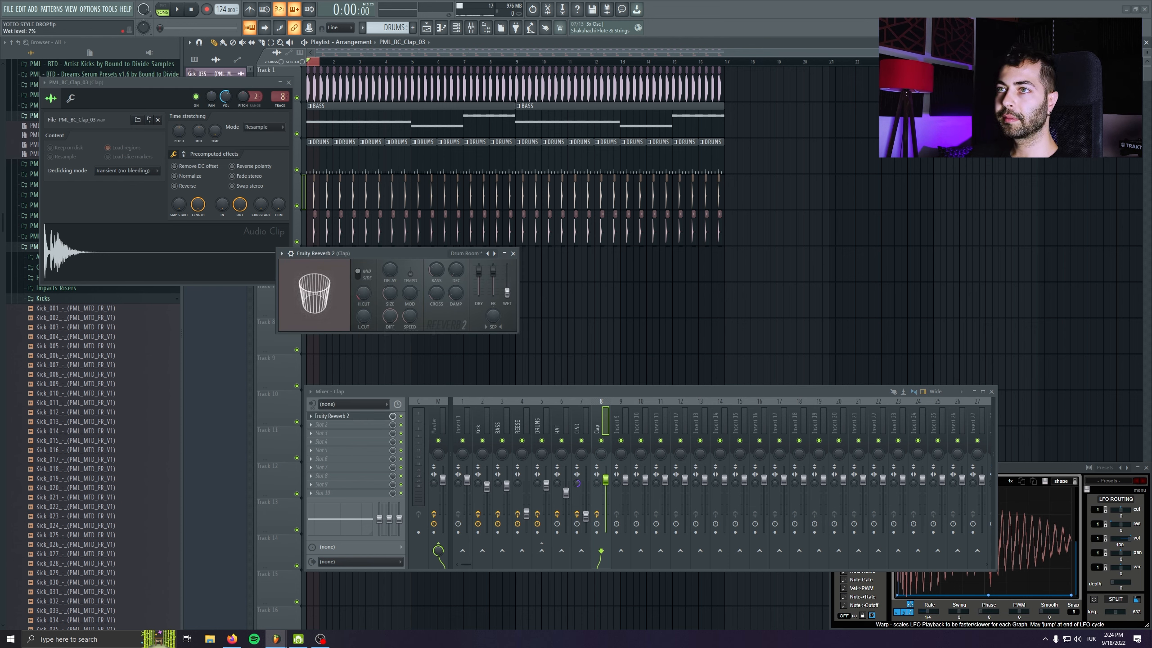
left_click(513, 253)
left_click(288, 83)
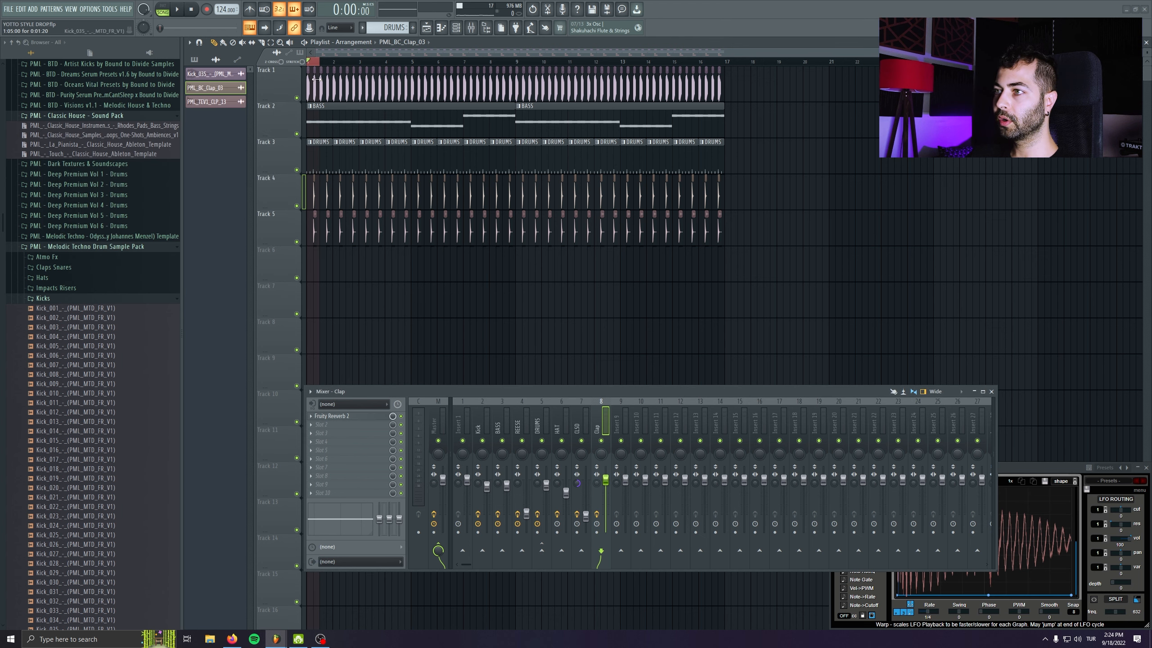
Step: Route the PML_TEV1_CLP_13 channel to the Clap mixer track and fine-tune the Fruity Reeverb 2 wet level during playback
key("space")
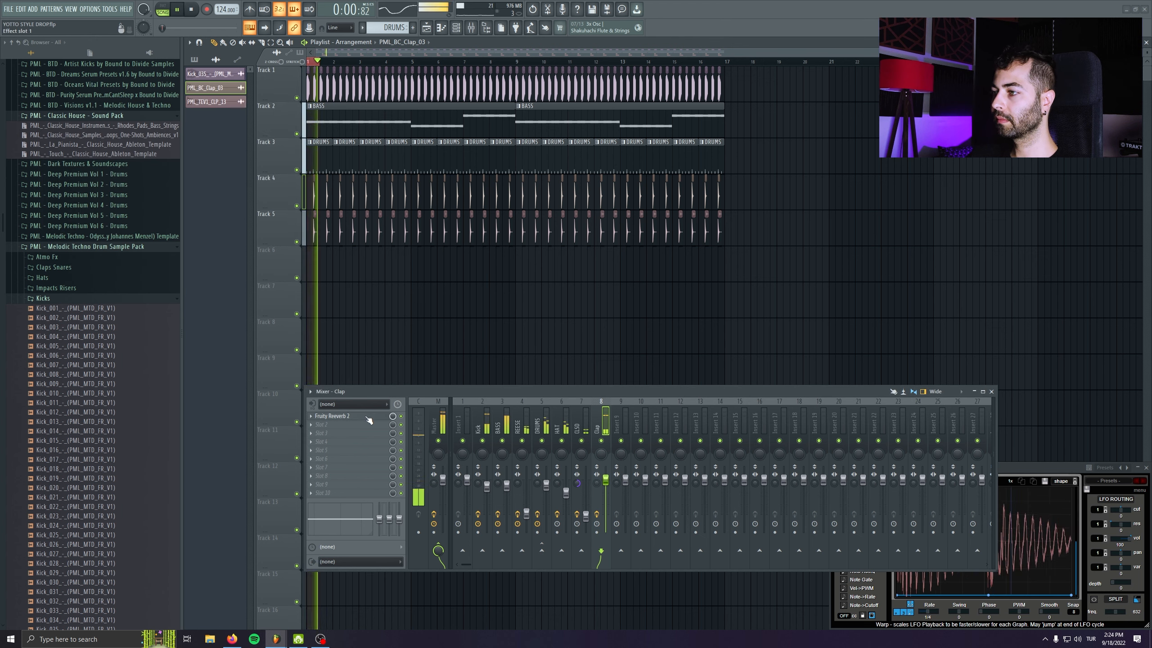
double_click(330, 231)
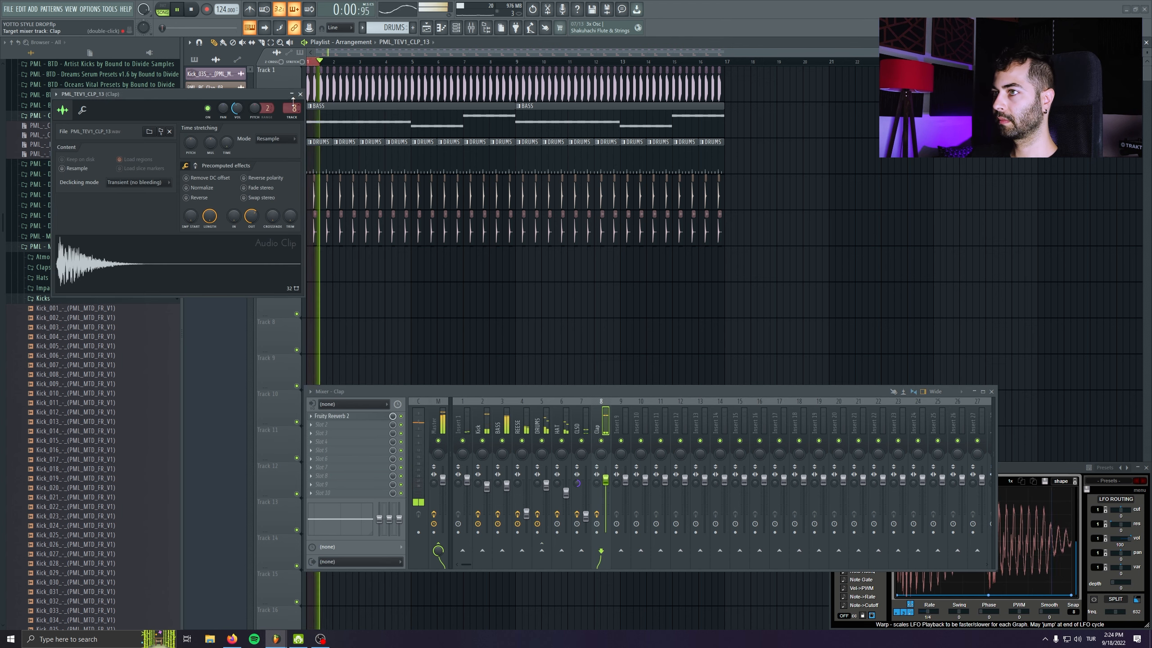
left_click(293, 95)
left_click(356, 417)
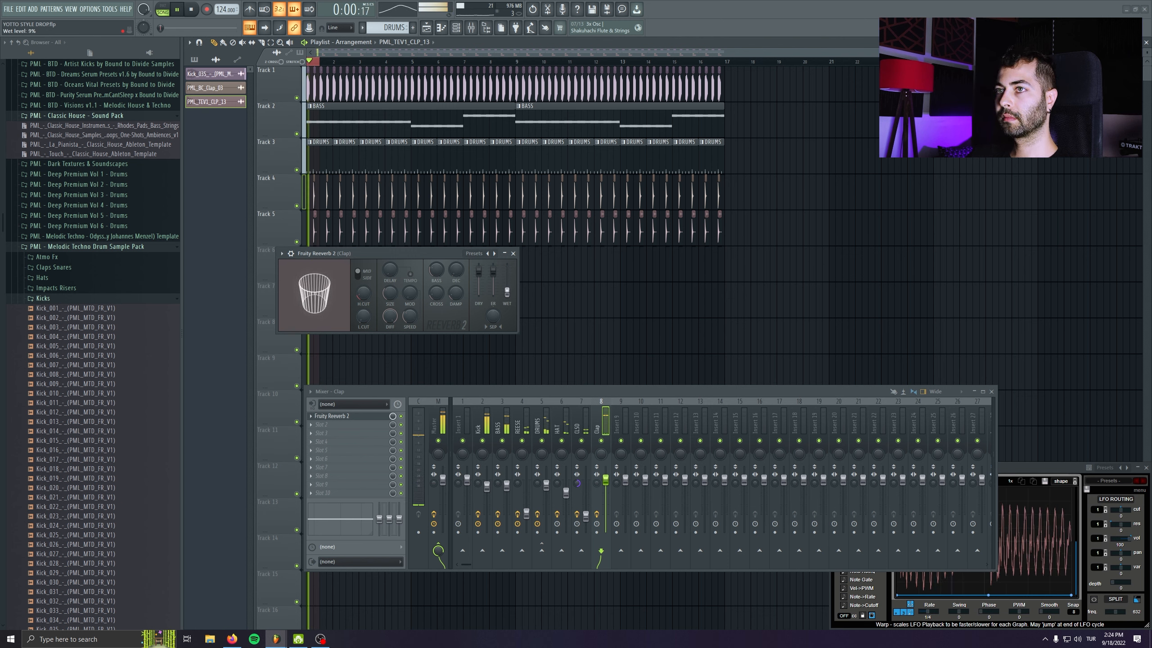
left_click(515, 254)
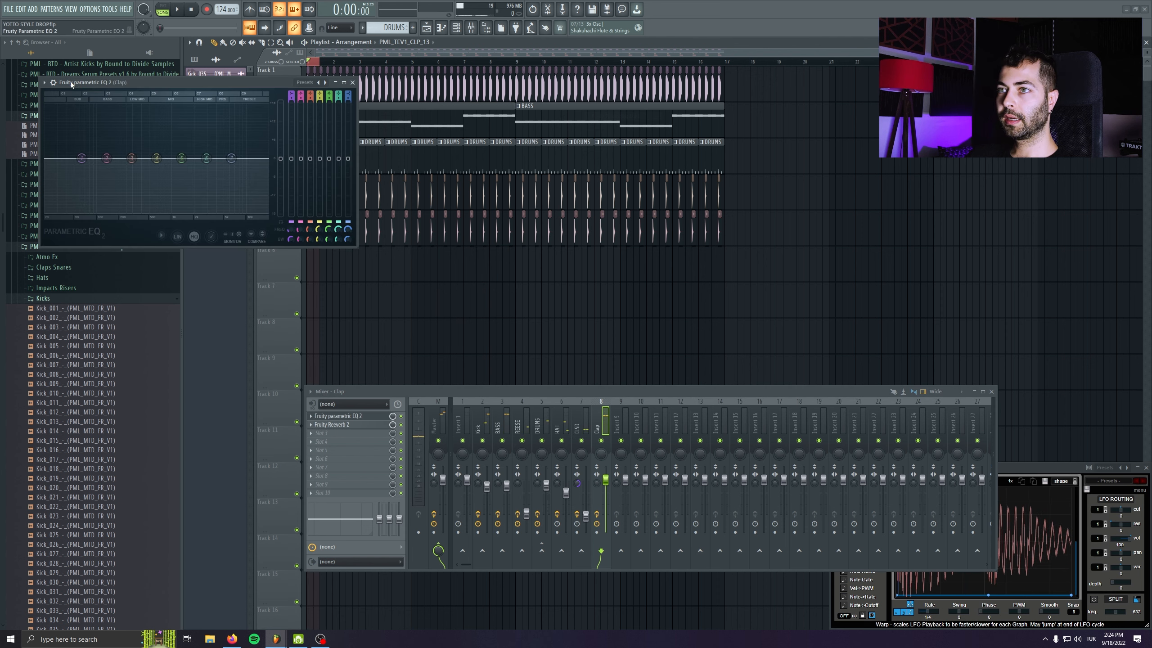
Step: Load the 20Hz + 18kHz cut preset in the Clap track's Fruity Parametric EQ 2 and raise its low cut to about 230 Hz
left_click(44, 82)
mouse_move(114, 118)
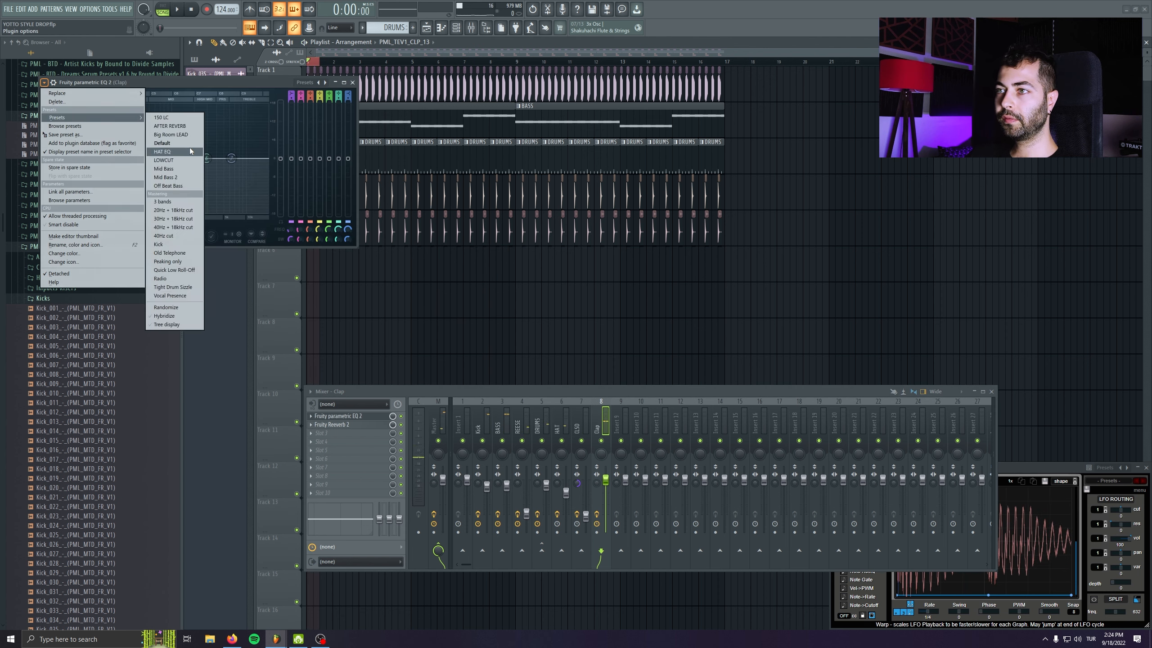
left_click(173, 210)
key("space")
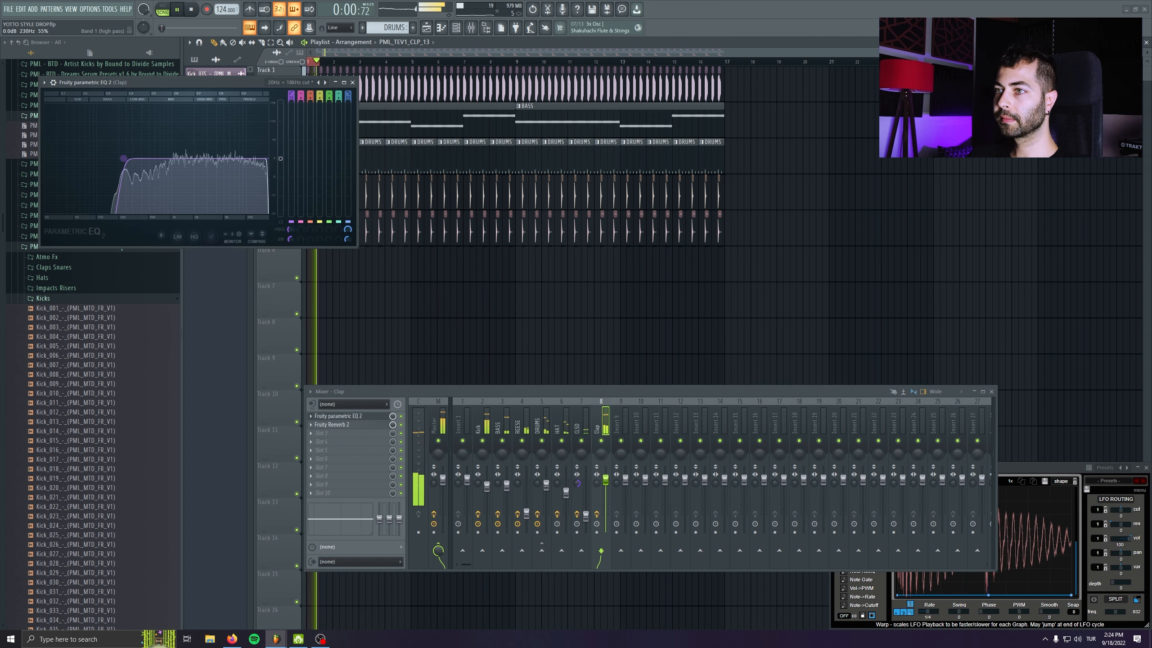
Step: Lower the Clap mixer track's fader to about -3.1 dB, clear the loop selection and play the arrangement from the start
key("Escape")
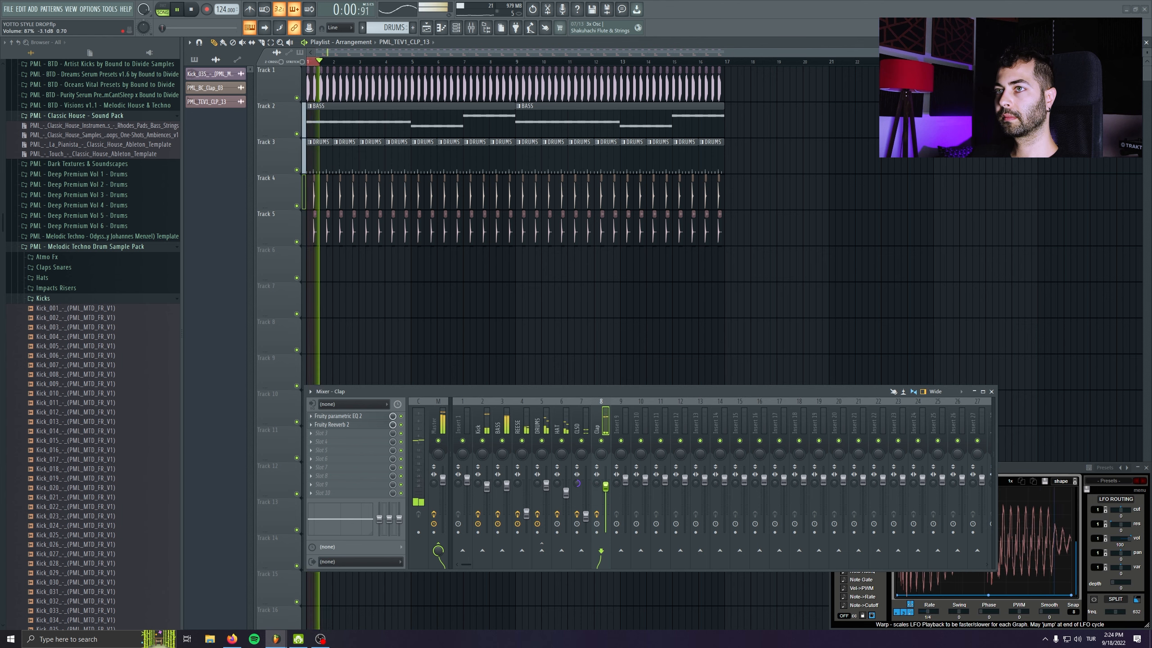
left_click(543, 321)
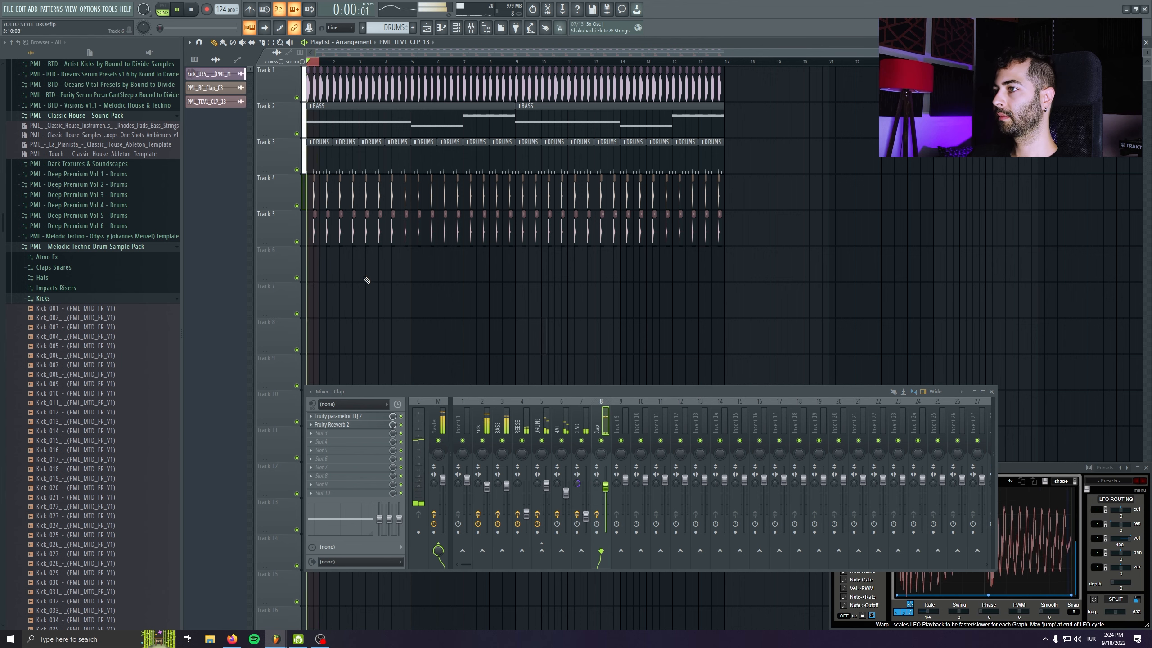
scroll(283, 271, "up", 4)
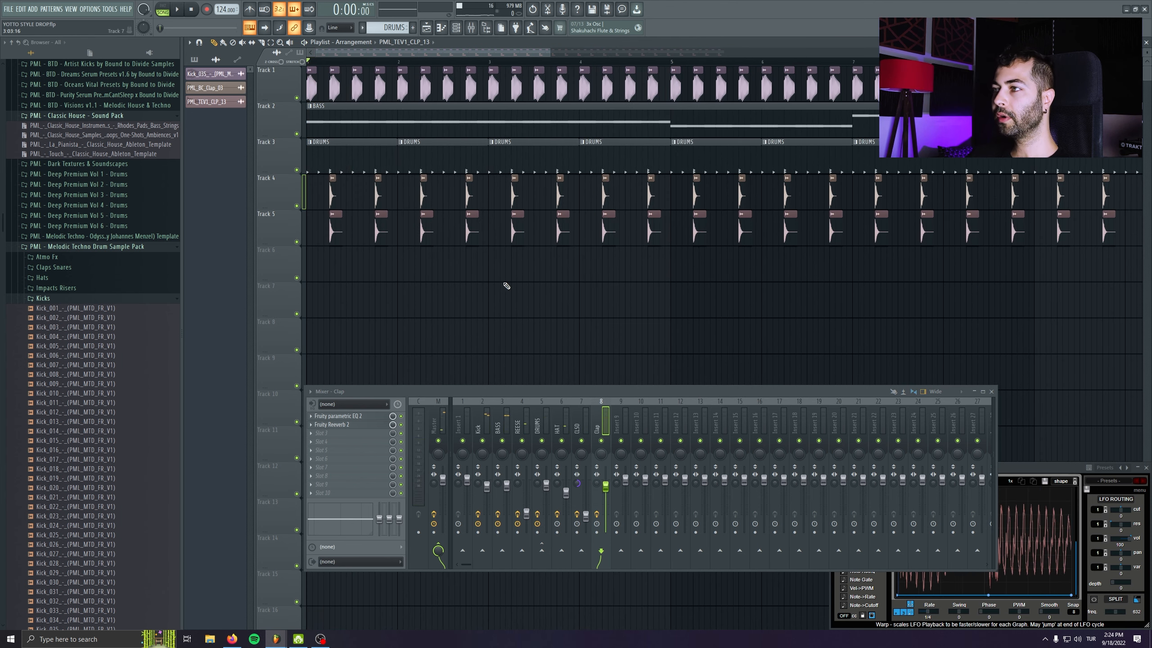
scroll(401, 270, "down", 3)
scroll(610, 163, "up", 3)
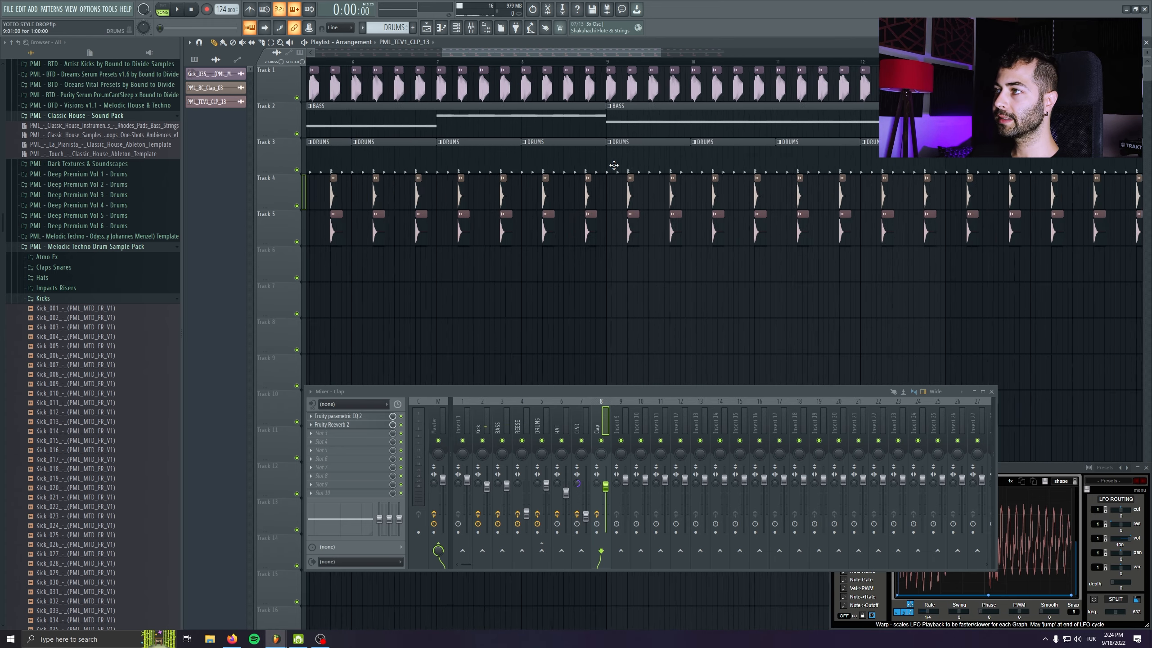
scroll(473, 234, "down", 4)
key("space")
scroll(326, 252, "up", 4)
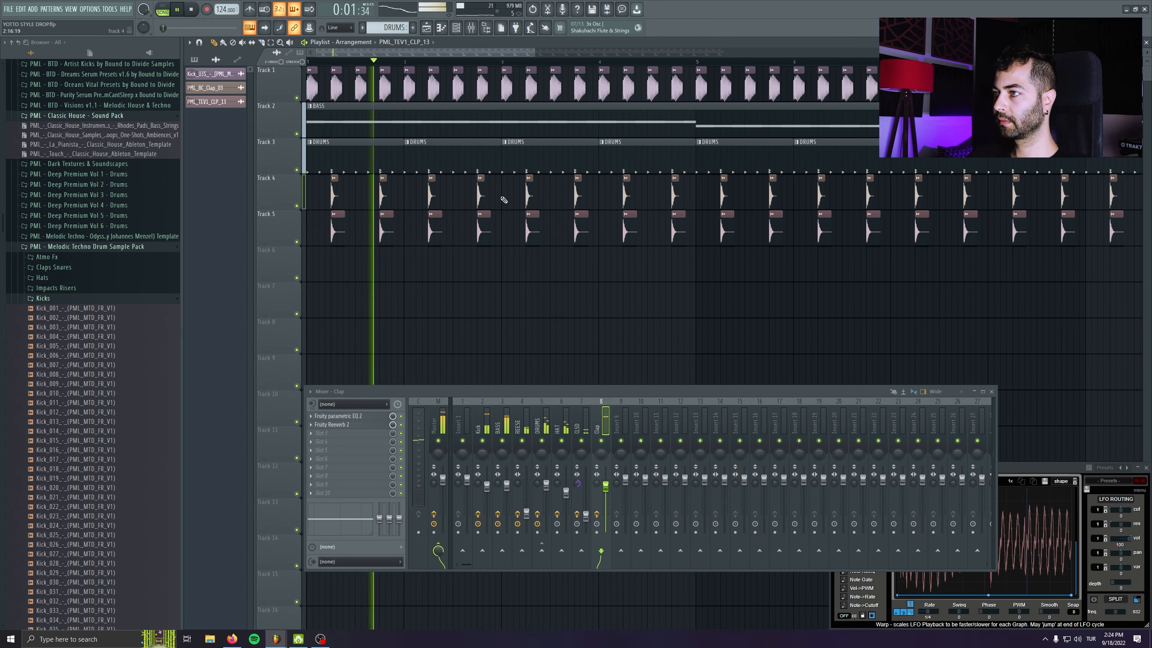
Step: Add two extra PML_BC_Clap_03 hits on the last two sixteenths of bar 4, removing the PML_TEV1_CLP_13 copies beneath them
left_click_drag(504, 198, 481, 272)
scroll(477, 270, "up", 3)
left_click_drag(502, 230, 547, 231)
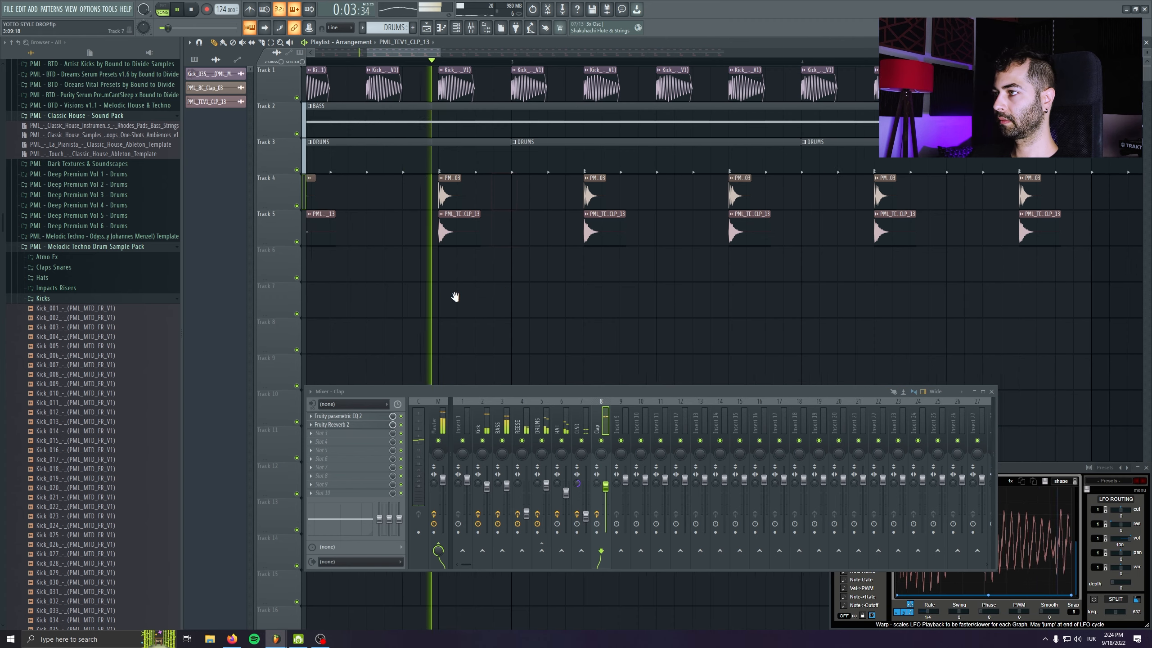
left_click_drag(740, 225, 618, 314)
left_click(653, 326)
right_click(657, 326)
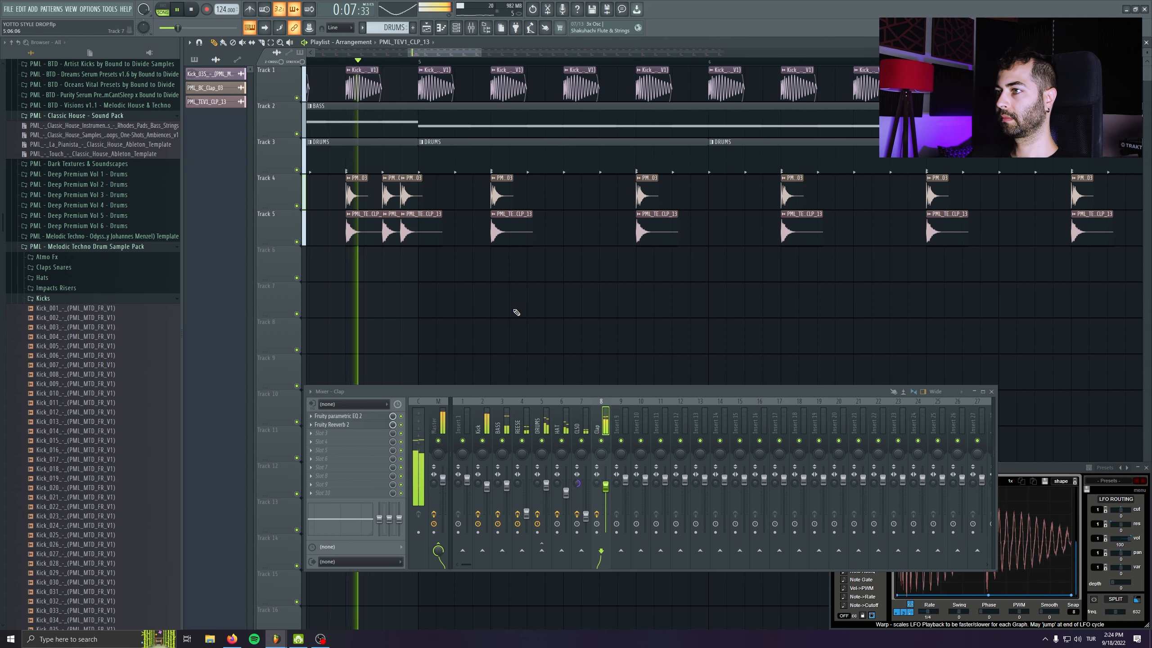
right_click(410, 231)
right_click(389, 231)
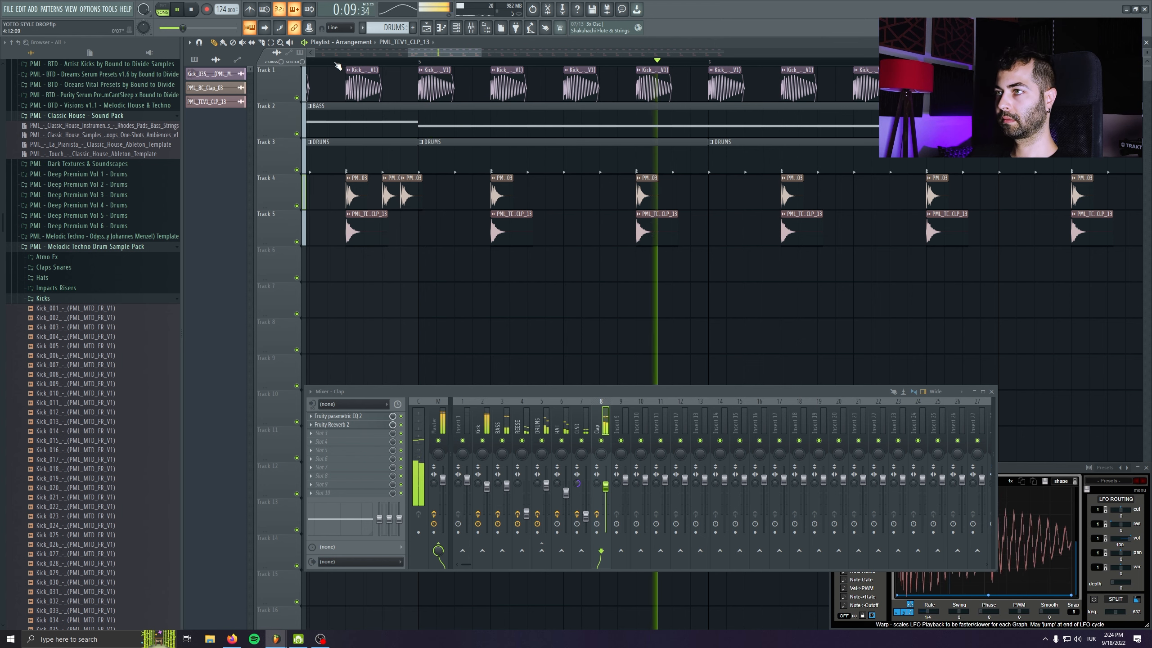
Step: Add two extra PML_BC_Clap_03 hits on Track 4 at the last two sixteenths of bar 8 and play back from bar 8
scroll(377, 212, "left", 1)
scroll(499, 261, "down", 3)
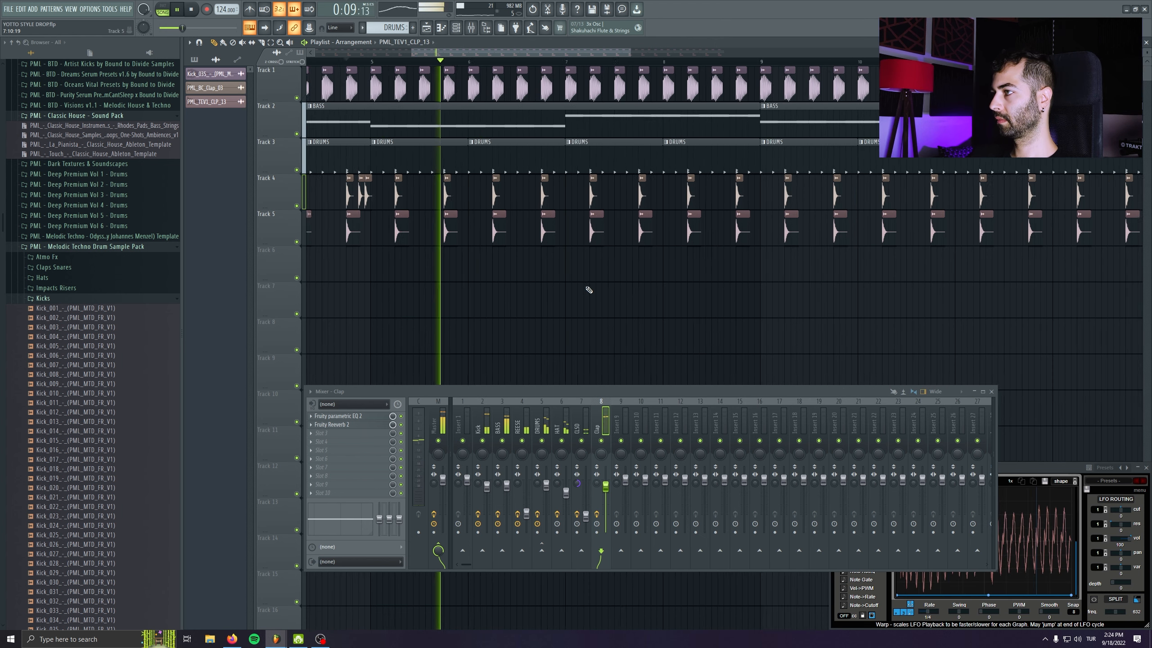
scroll(725, 290, "up", 2)
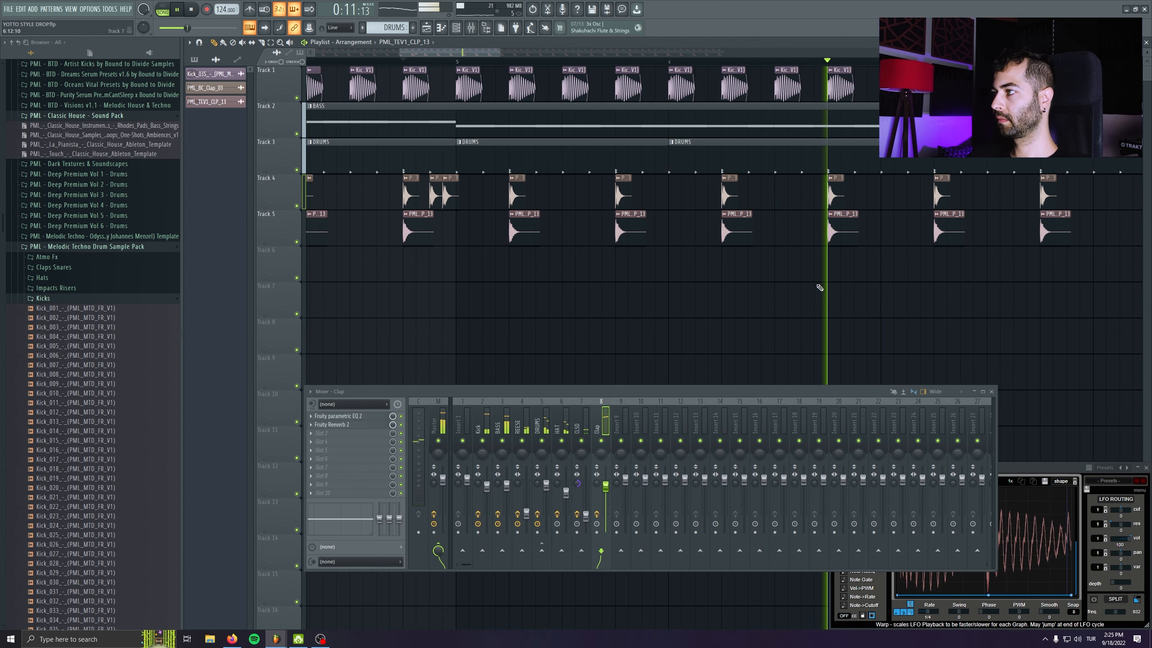
scroll(822, 283, "down", 3)
scroll(884, 286, "up", 3)
left_click(765, 193)
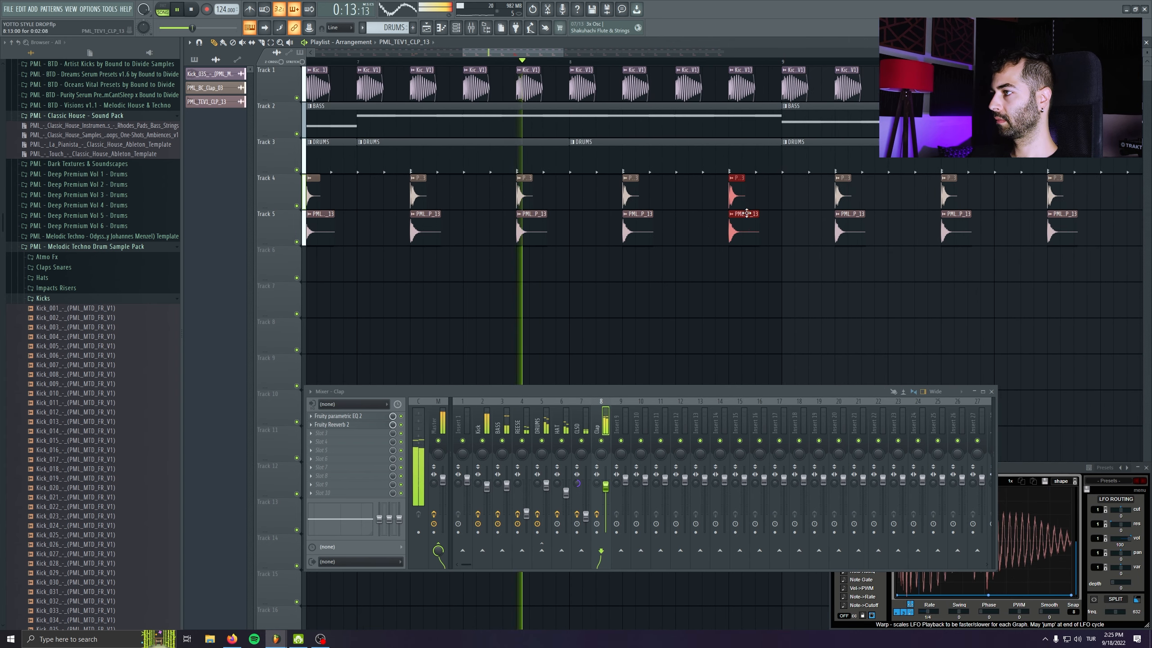
left_click(770, 192)
key("space")
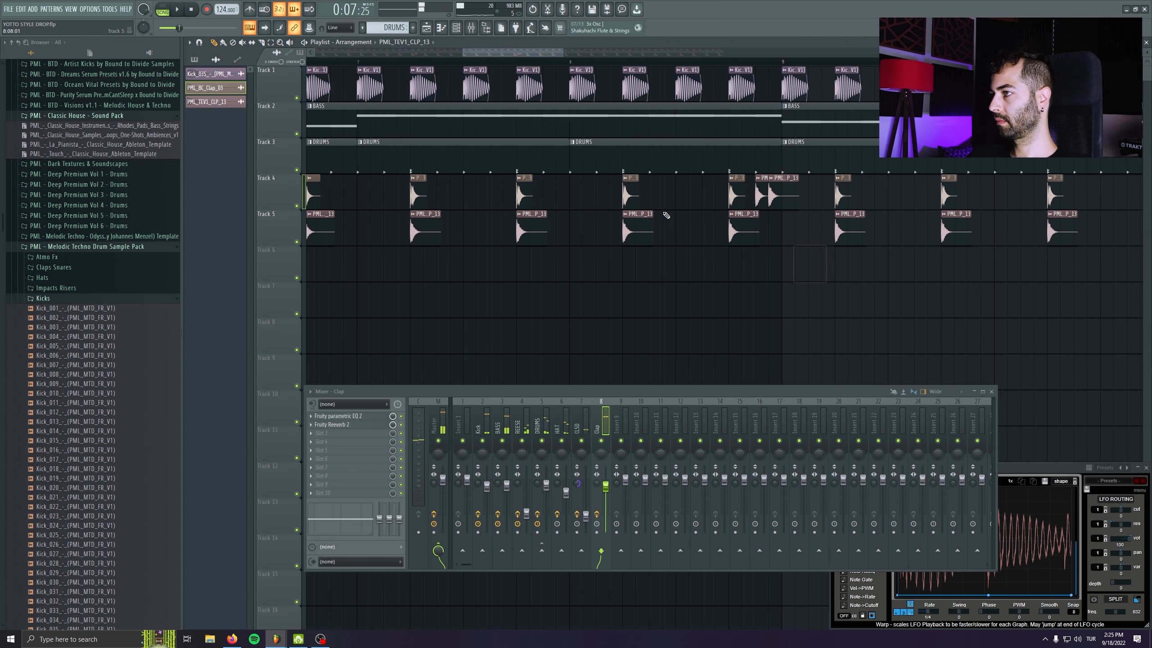
left_click(571, 62)
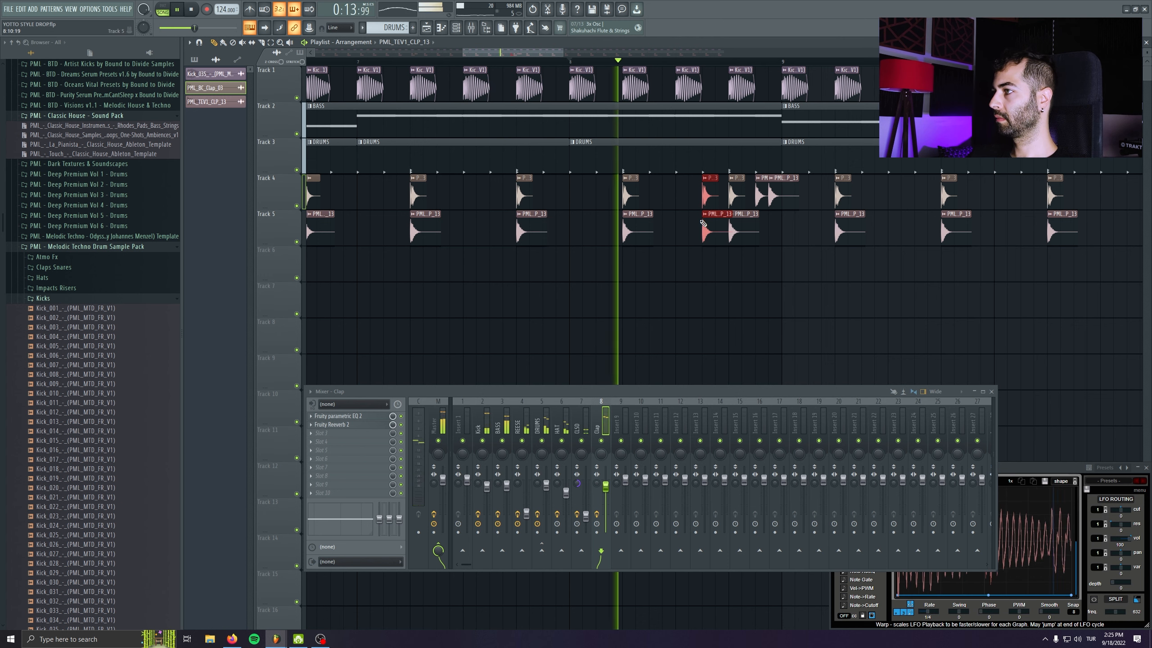
Step: Move the extra clap pair before bar 8's last beat one sixteenth earlier on Tracks 4 and 5 and play back the fill
key("space")
key("space")
left_click_drag(722, 229, 709, 230)
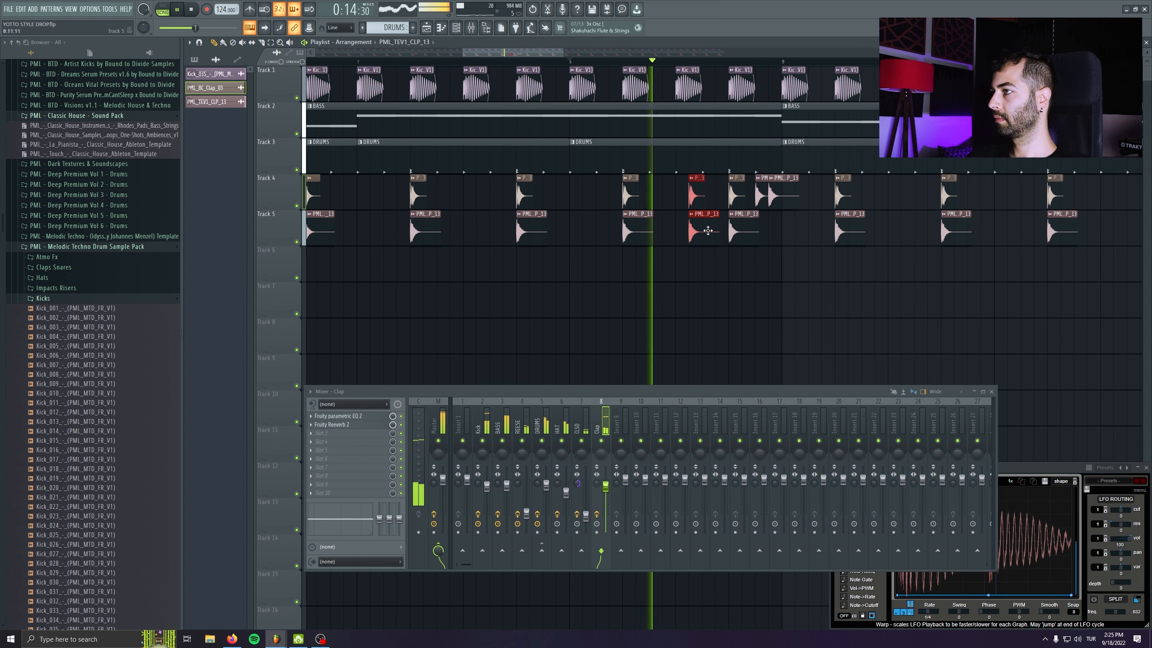
left_click_drag(787, 240, 542, 290)
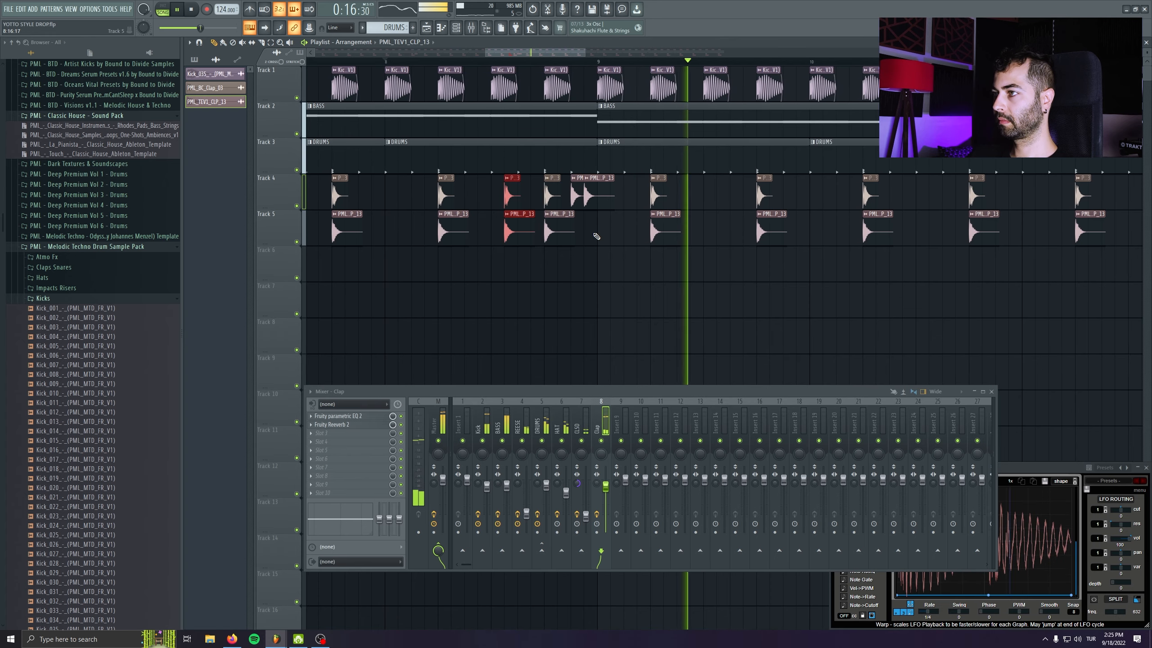
left_click(628, 293)
key("space")
key("space")
right_click(626, 293)
scroll(553, 300, "up", 4)
key("space")
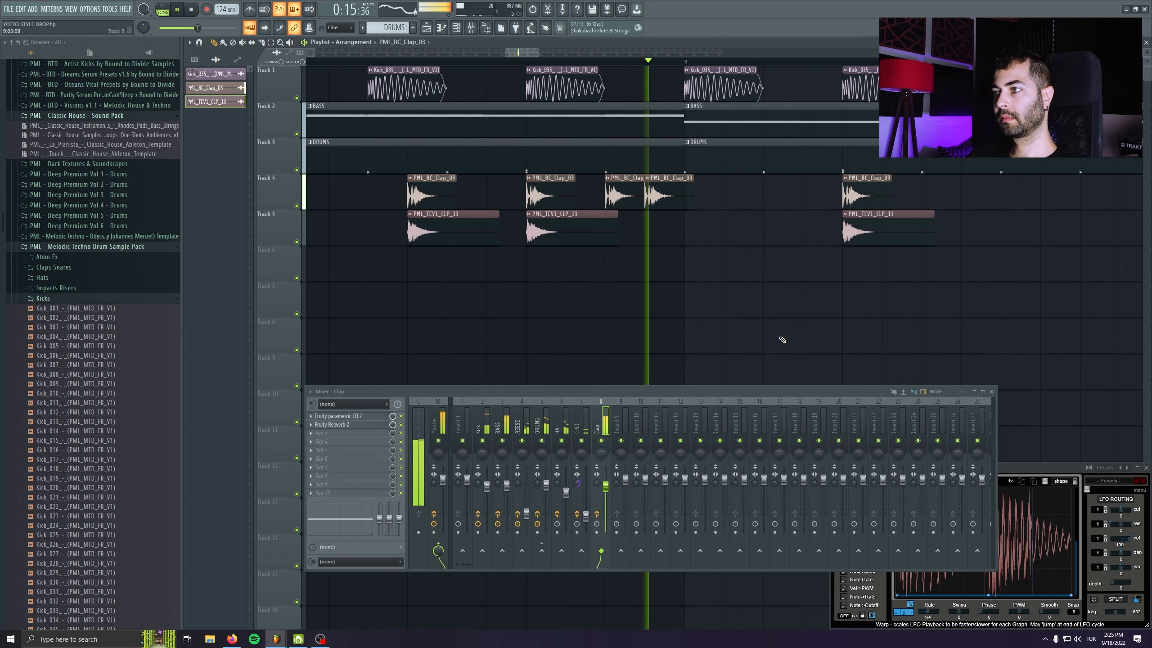
key("space")
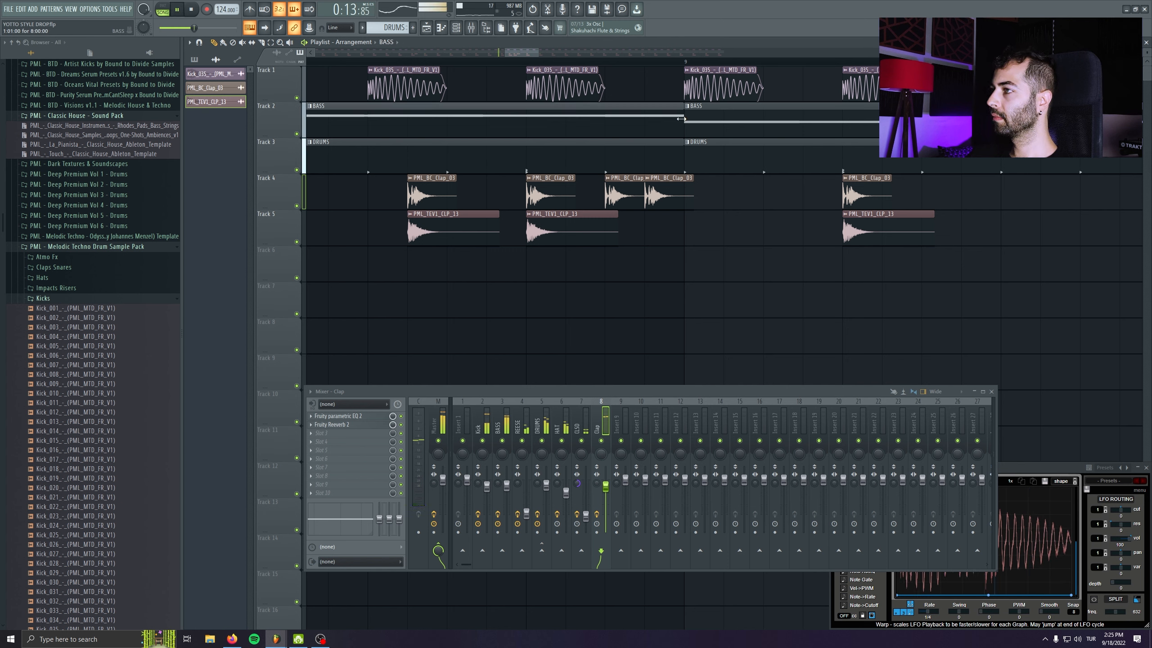
Step: Shorten the first bass clip to leave bar 8's last two sixteenths empty and place two shortened kicks there, listening back
left_click_drag(680, 118, 604, 118)
key("space")
left_click(677, 84)
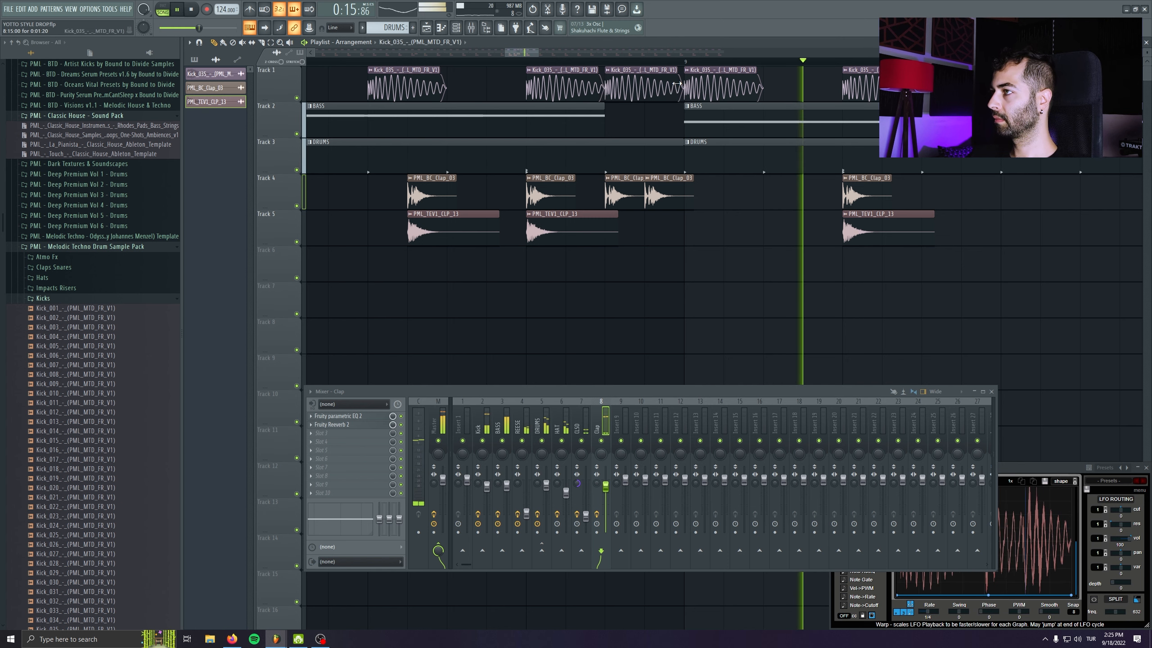
key("space")
mouse_move(677, 84)
left_mouse_down()
mouse_move(637, 84)
mouse_move(667, 84)
left_mouse_up()
key("space")
key("space")
key("space")
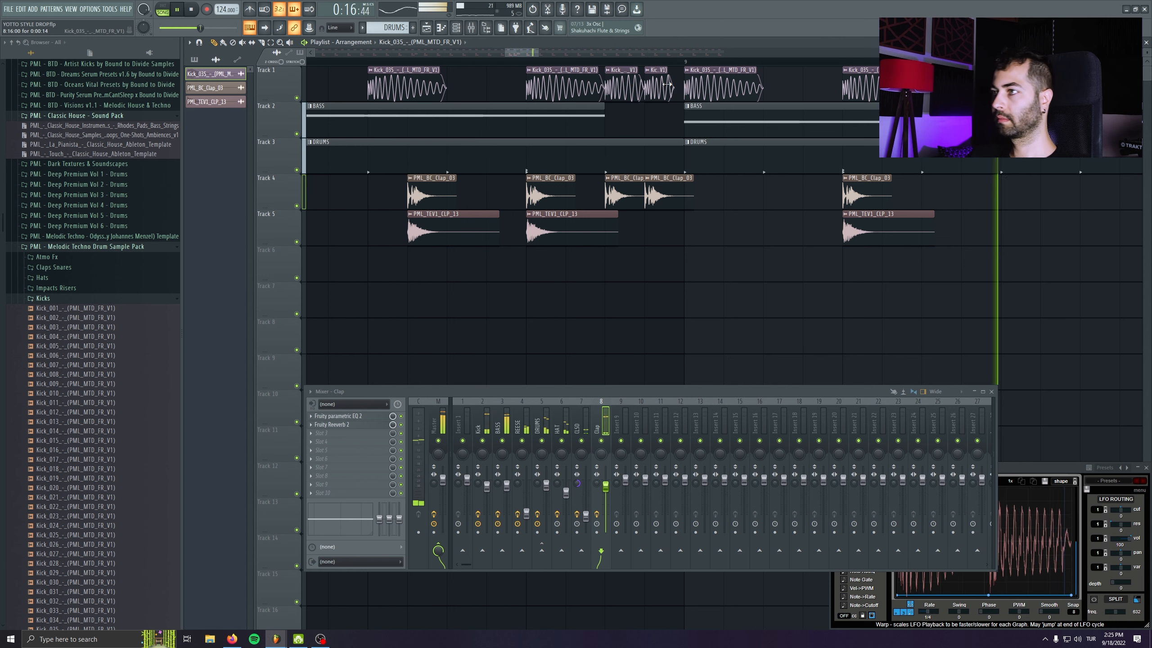
Step: Replace the kick and clap clips in bars 9–16 with copies of bars 1–8, including the fills, and play bar 16
scroll(526, 312, "down", 6)
key("space")
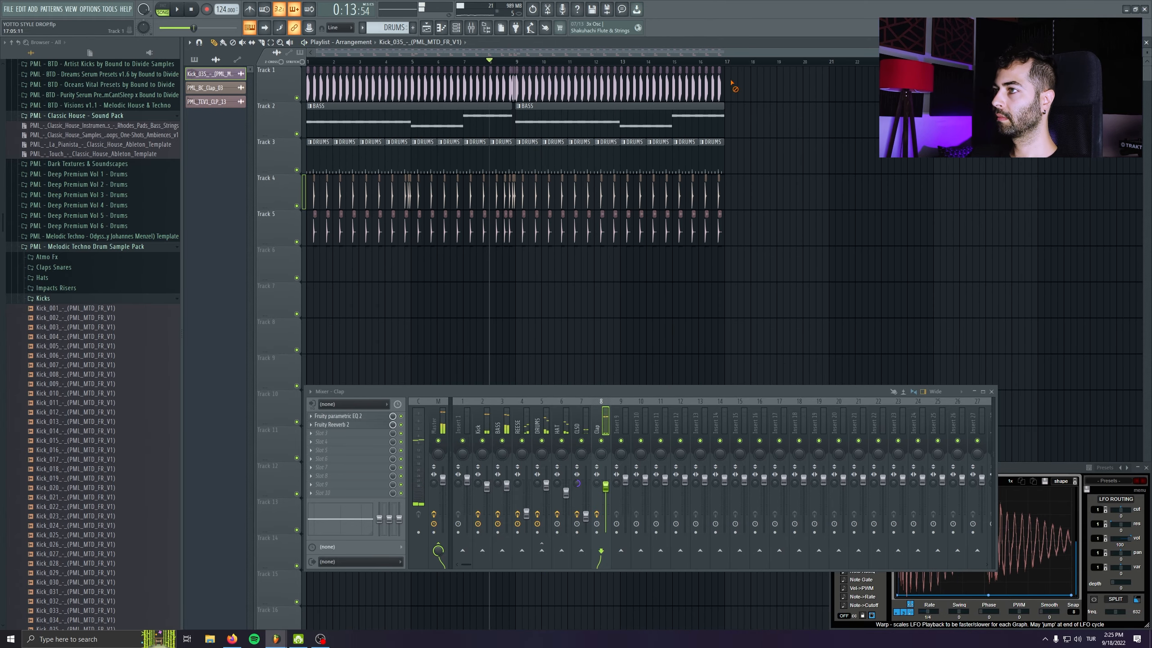
left_click_drag(723, 85, 604, 87)
right_click(516, 86)
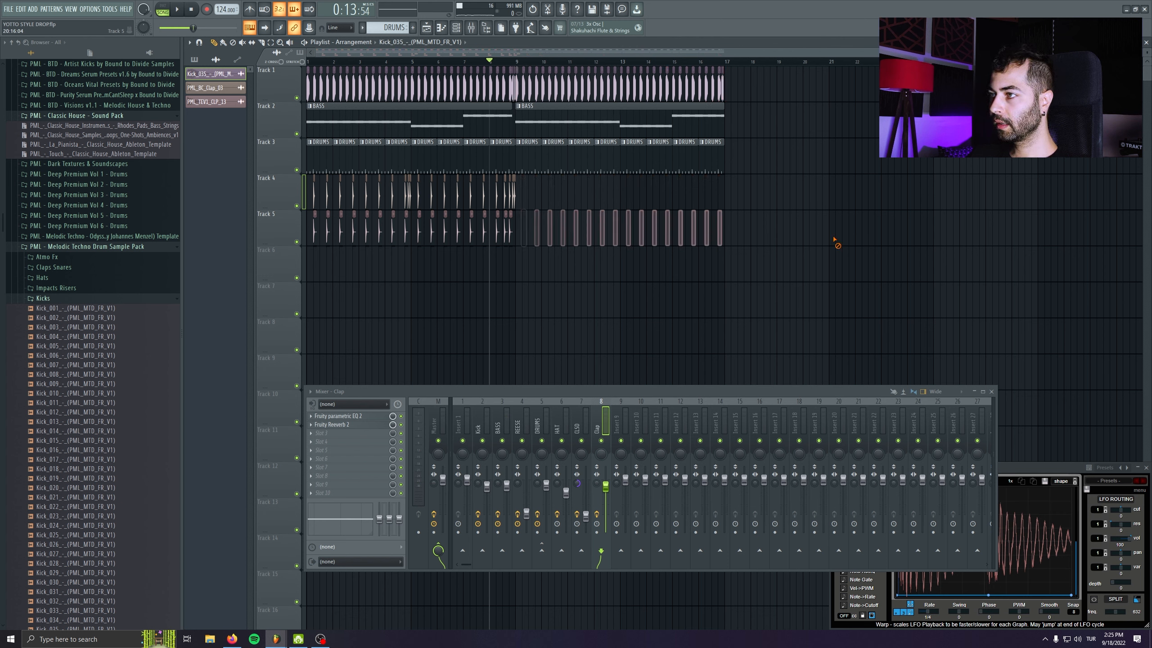
left_click_drag(505, 226, 714, 234, "shift")
left_click(781, 270, "ctrl")
key("space")
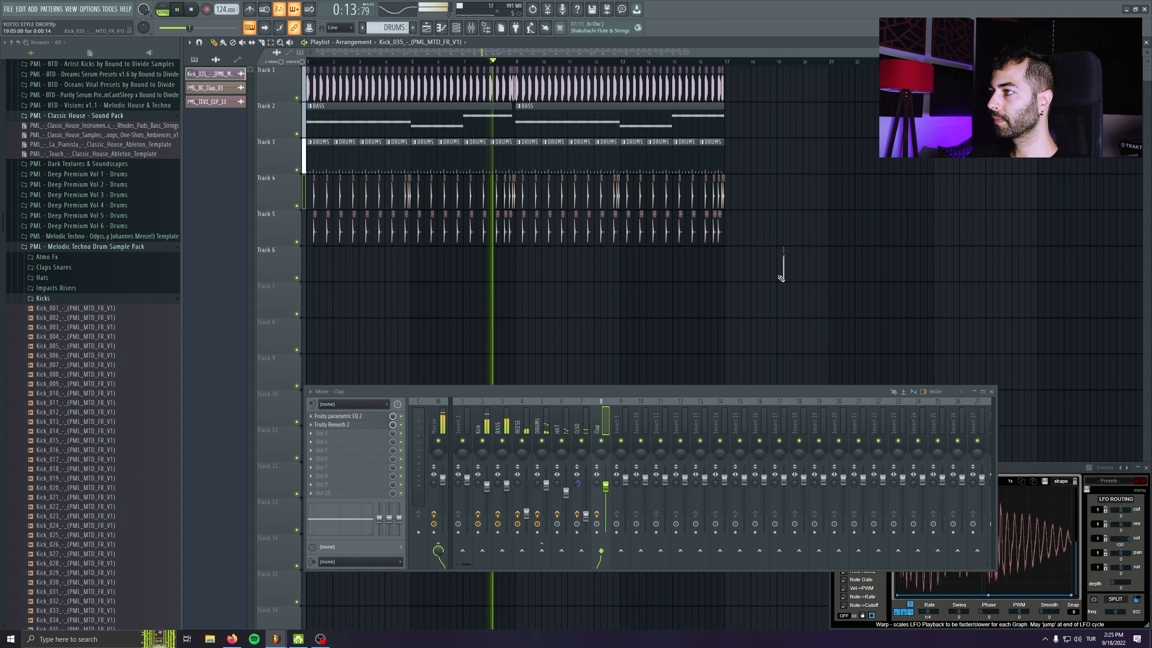
scroll(780, 210, "up", 8)
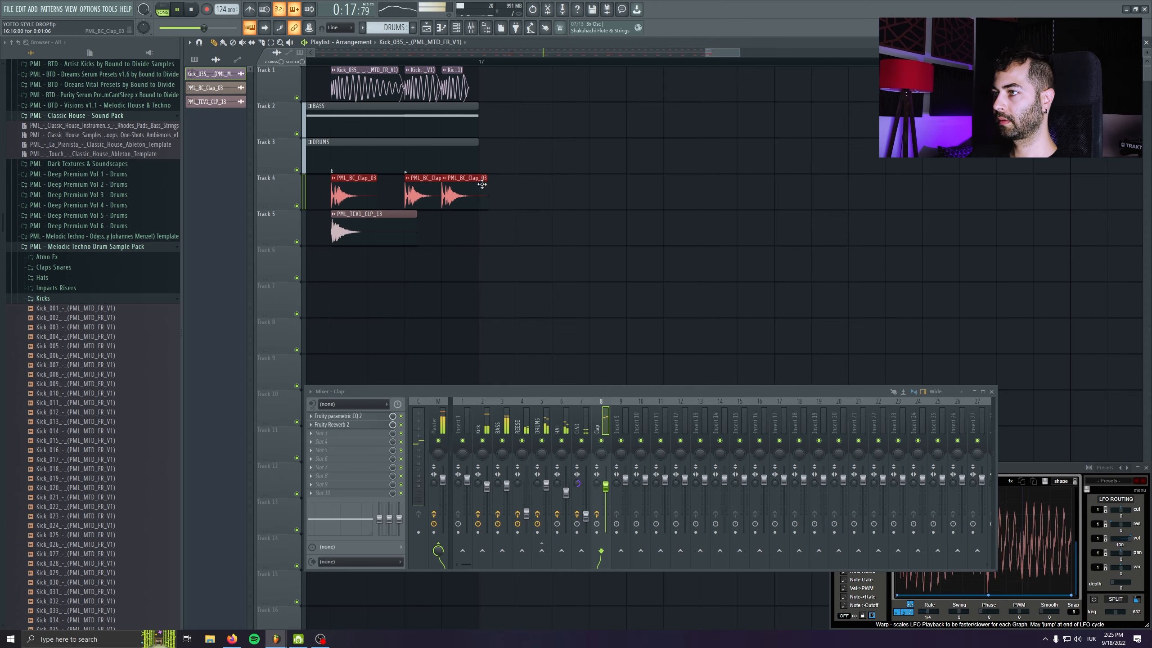
left_click(593, 227)
scroll(535, 291, "down", 8)
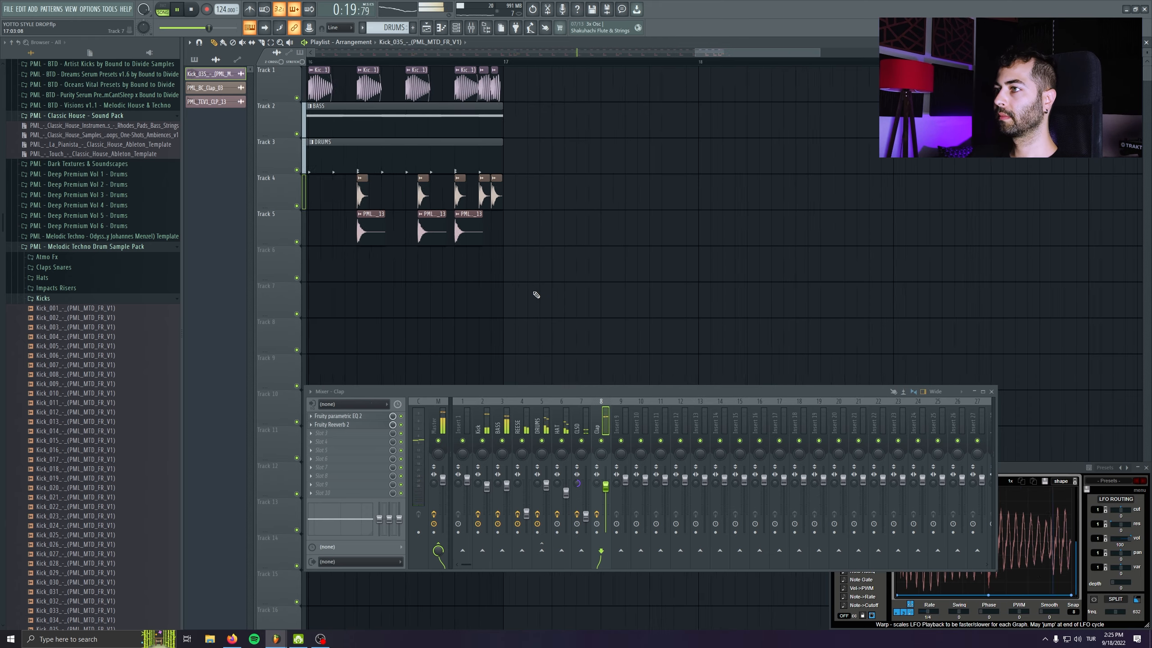
Step: Trim the second bass clip before bar 16's final kicks and lower the Clap mixer fader to about -3.8 dB during playback
scroll(674, 147, "up", 4)
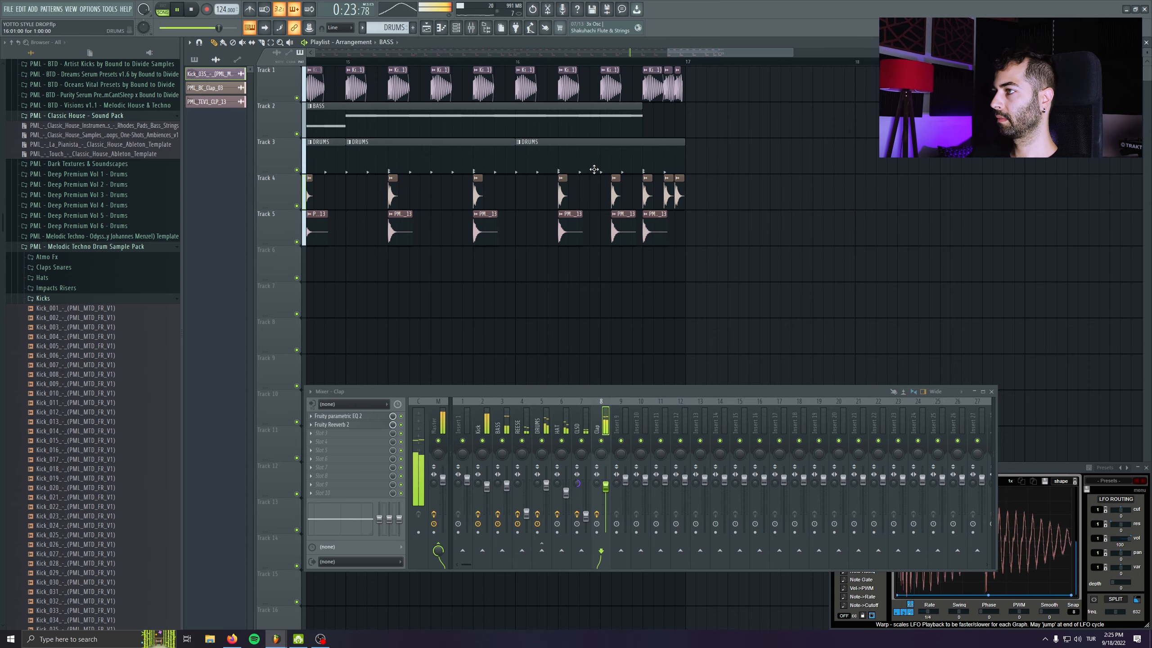
scroll(612, 240, "down", 8)
scroll(526, 200, "up", 8)
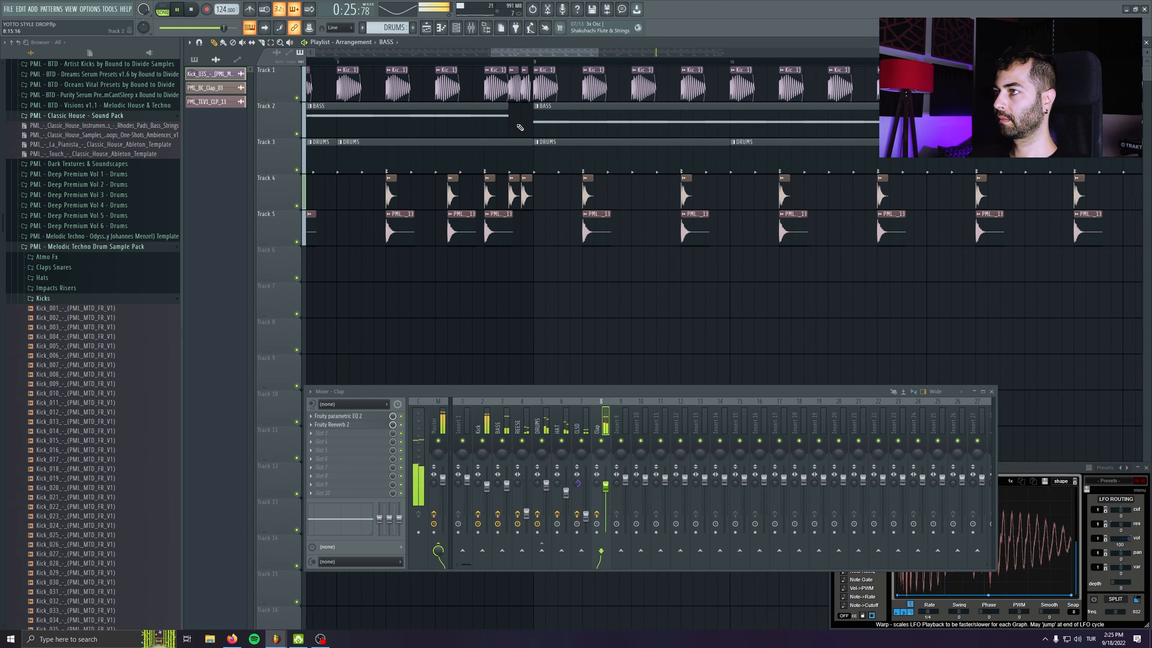
scroll(521, 127, "down", 4)
scroll(615, 180, "down", 2)
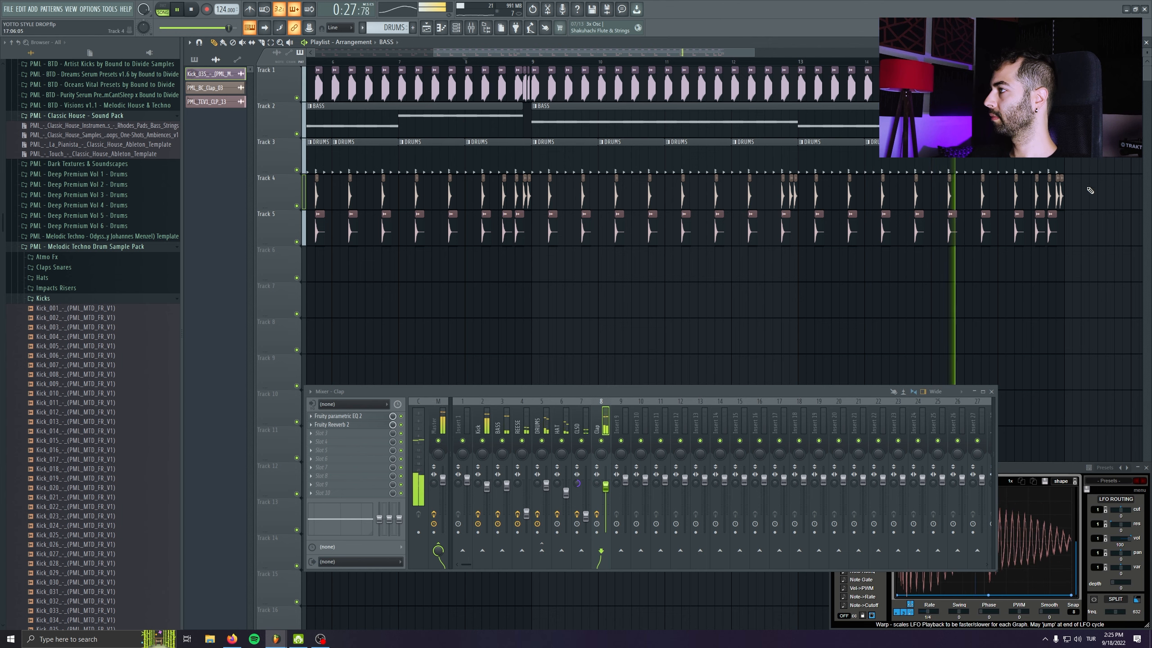
scroll(751, 283, "down", 6)
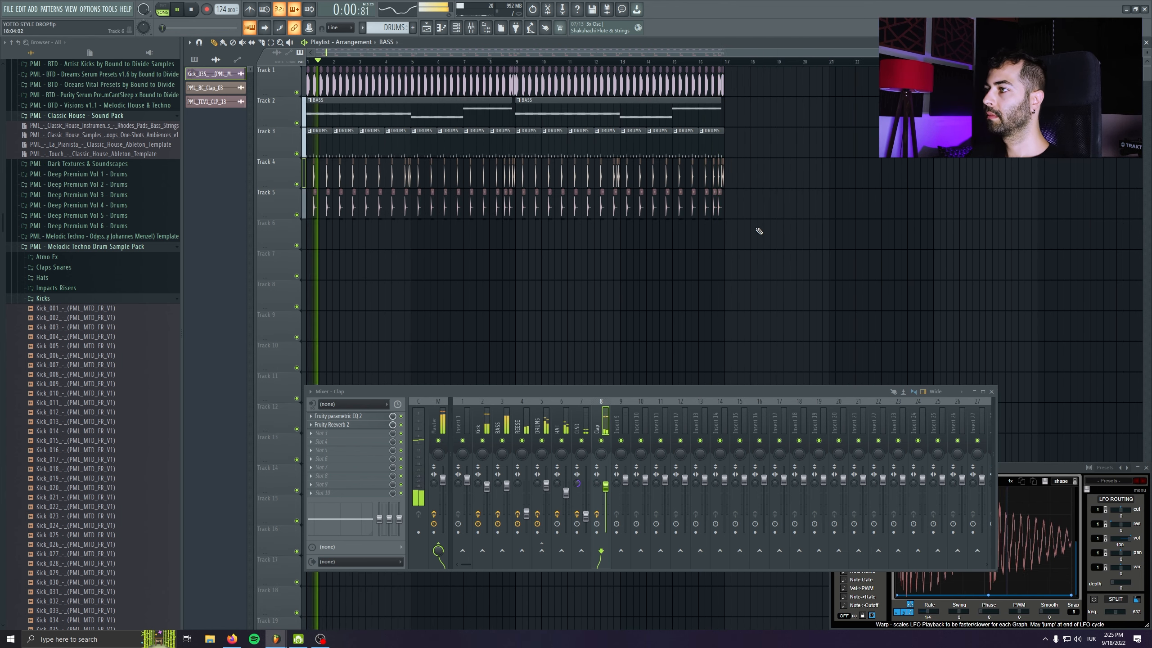
left_click_drag(606, 486, 606, 487)
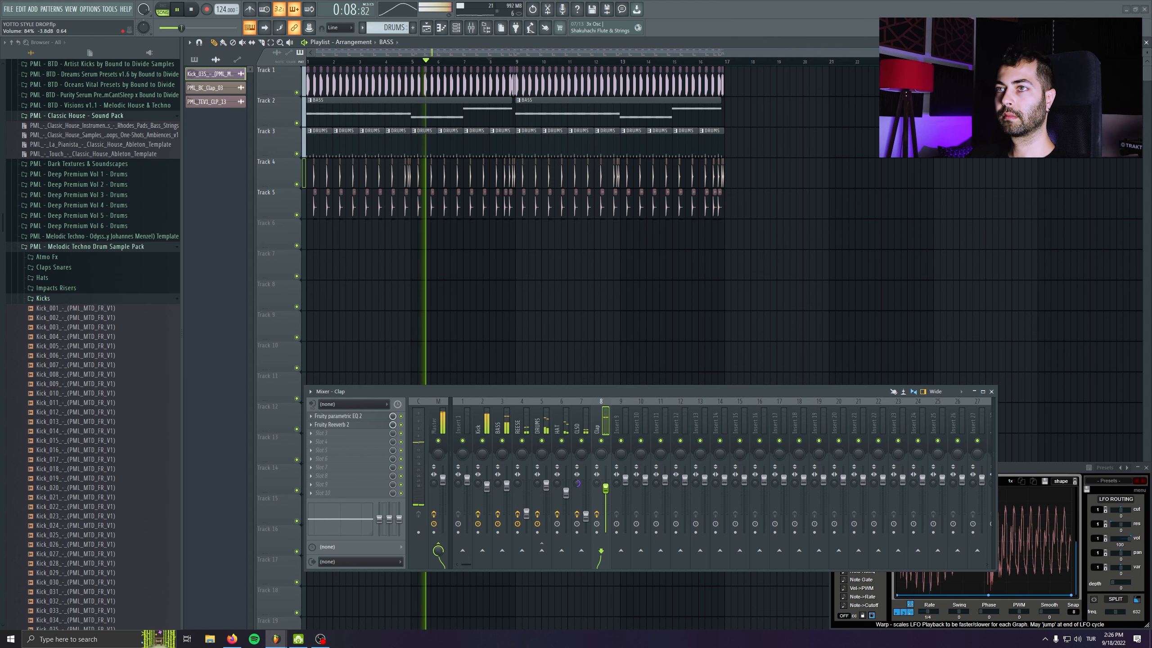
Step: Place the PML_TEV1_CR_10 crash on Track 6 at bars 1 and 9 and play from the start
left_click_drag(393, 236, 315, 237)
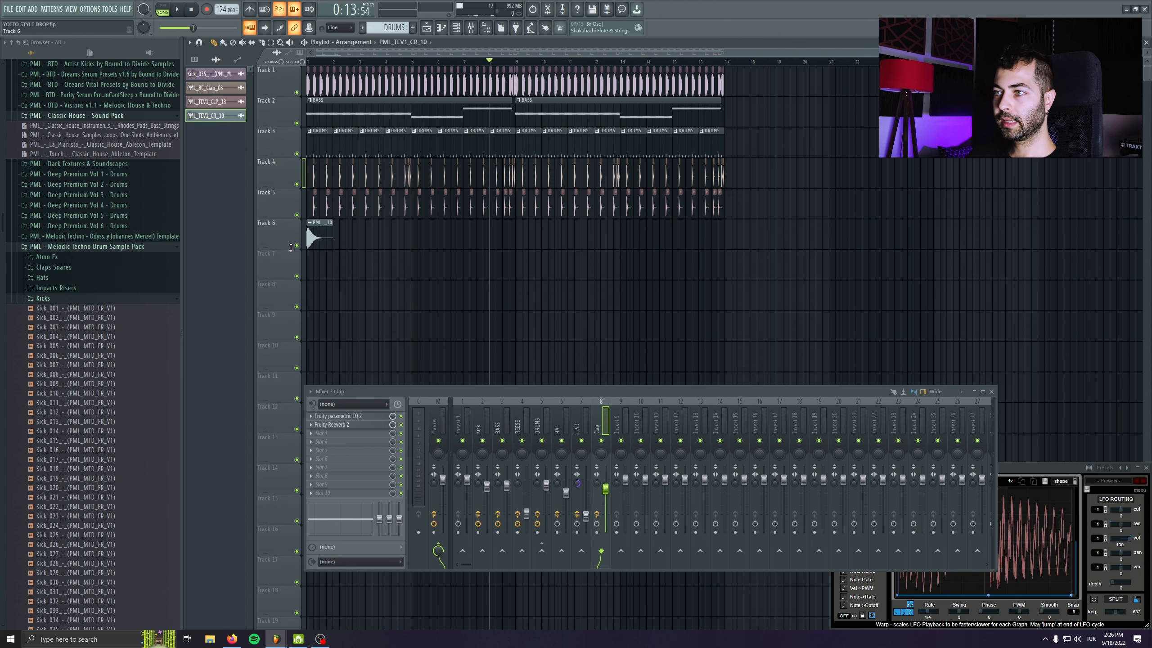
scroll(290, 248, "up", 4)
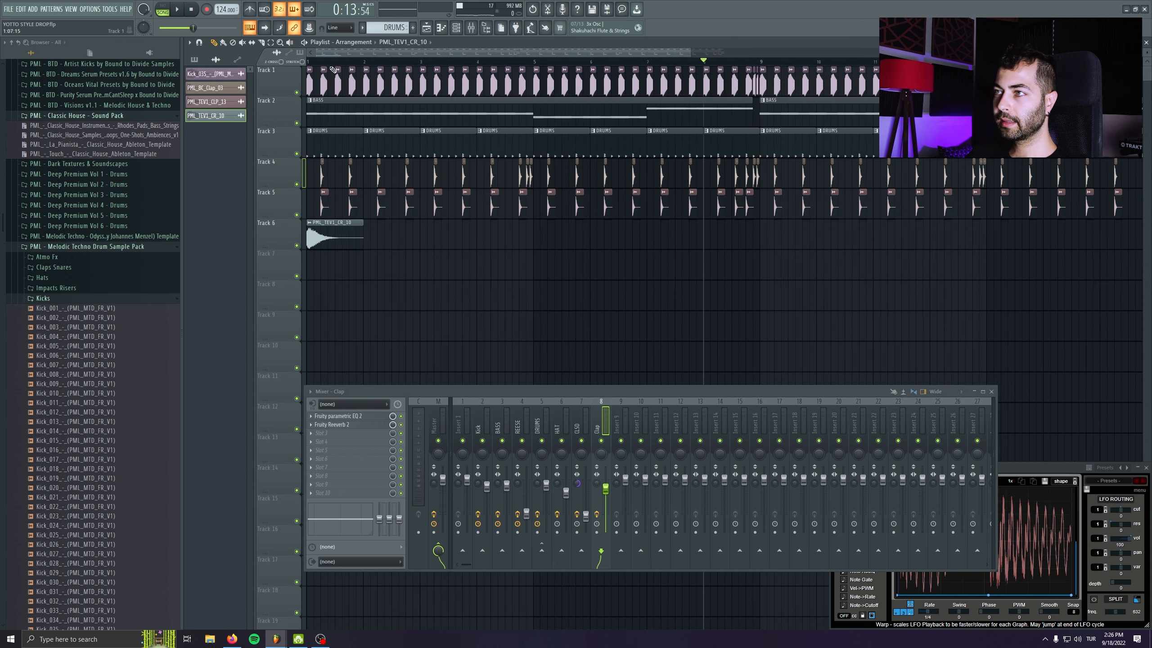
left_click_drag(308, 61, 199, 77)
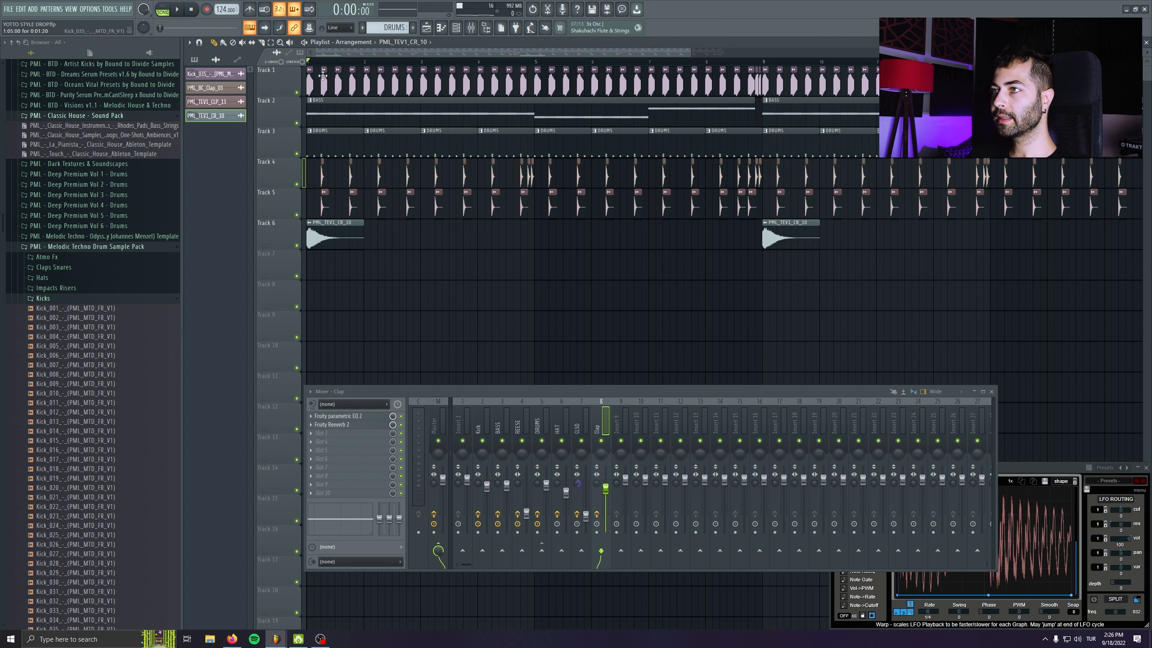
key("space")
Step: Route the crash sample to mixer track 9, name the track "crash" and copy the Clap track's Fruity Reeverb 2 onto it
left_click(206, 116)
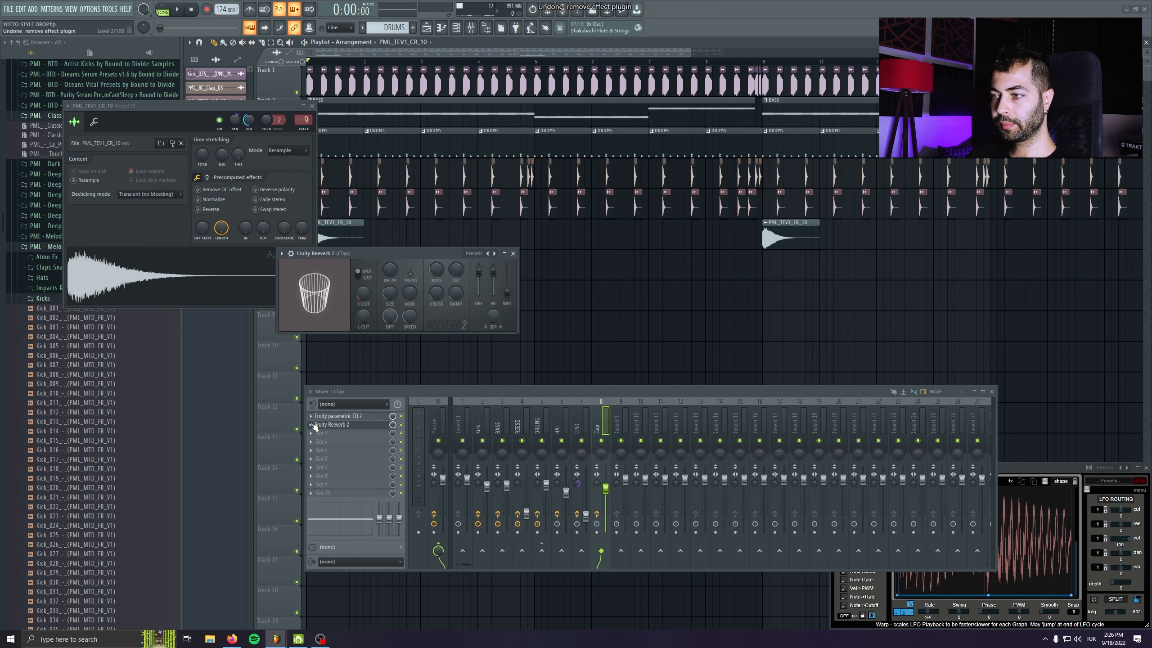
left_click(311, 424)
left_click_drag(345, 452, 626, 417)
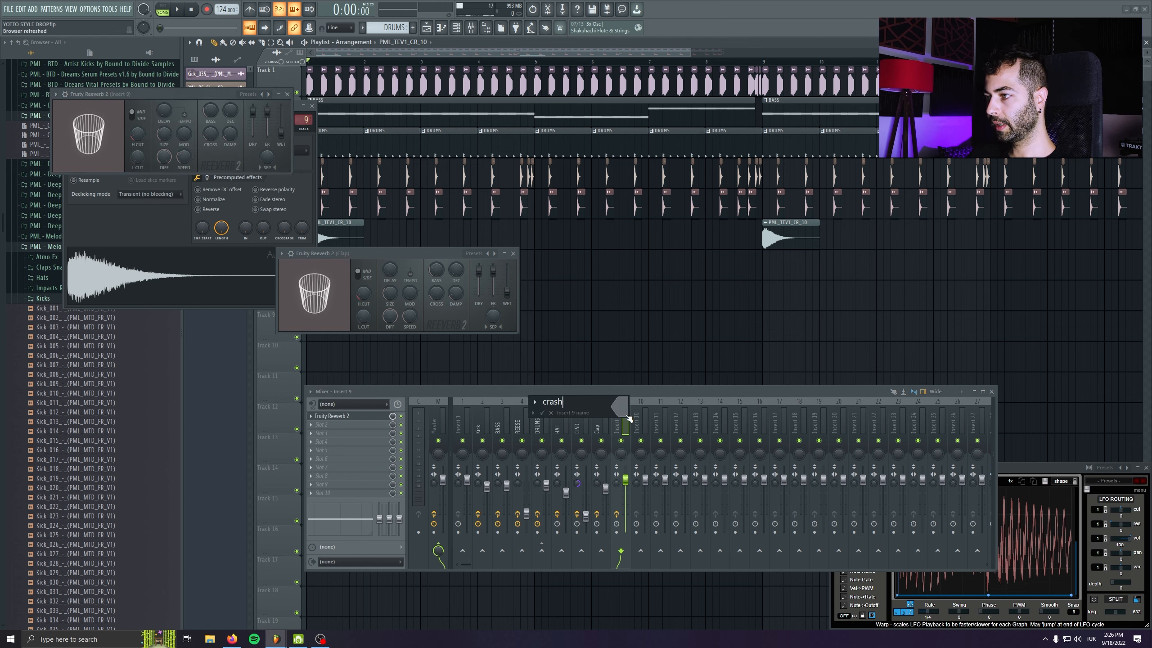
Step: Raise the crash reverb's wet level to 37% and replay the opening crash to check it
key("space")
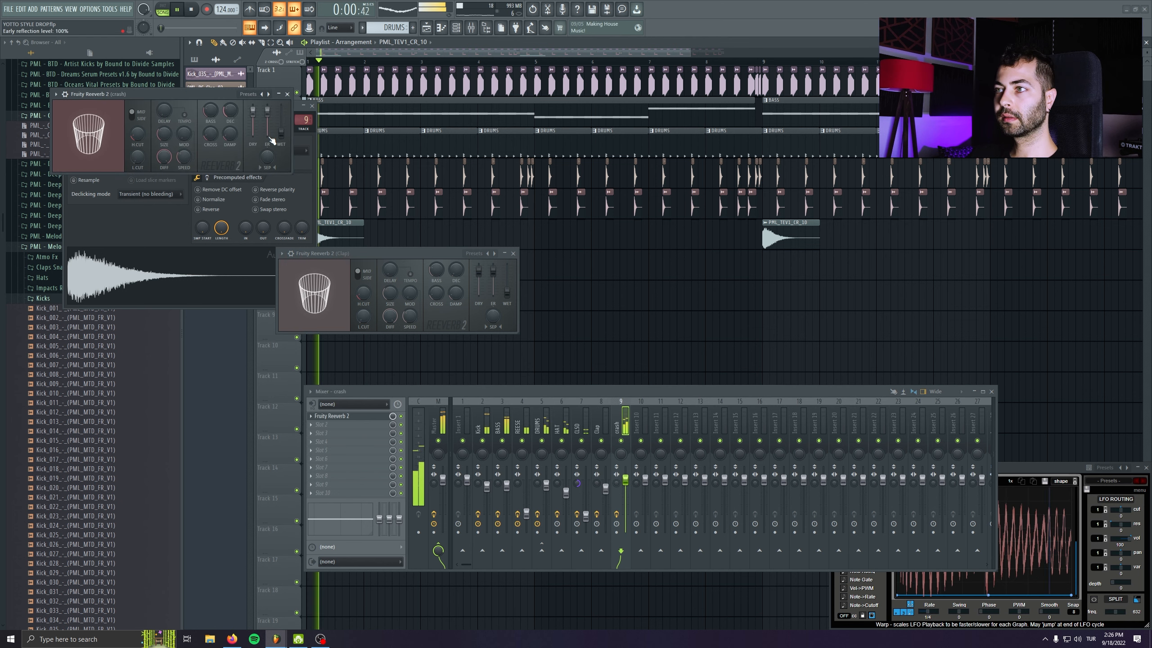
left_click_drag(281, 133, 281, 125)
key("space")
key("space")
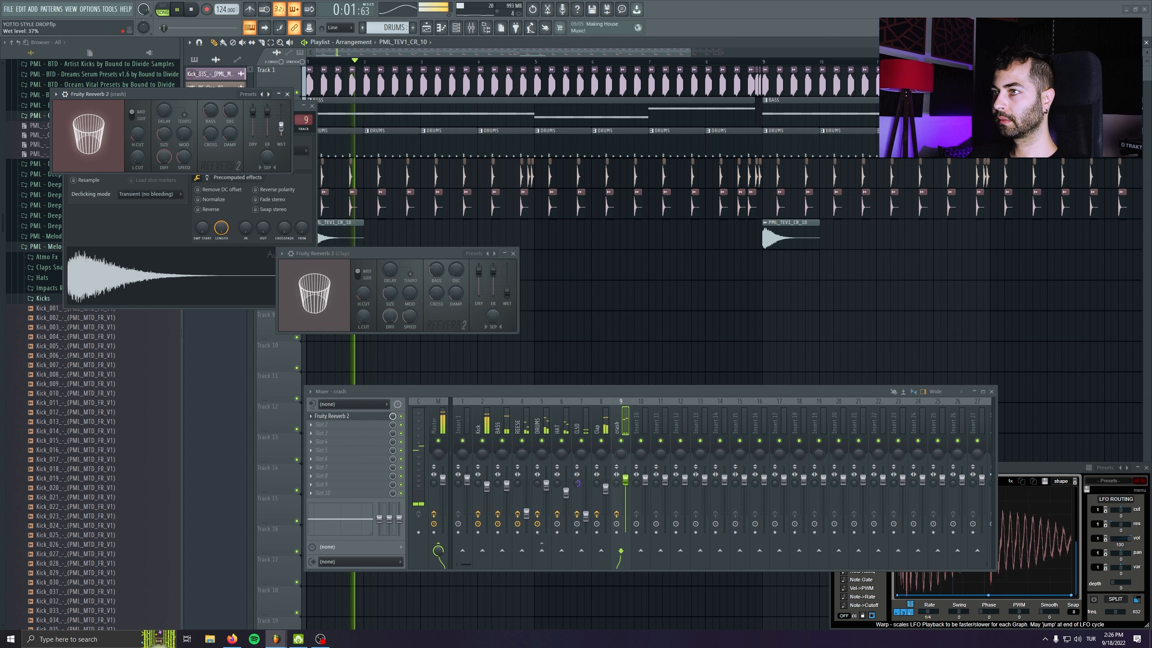
key("space")
key("space")
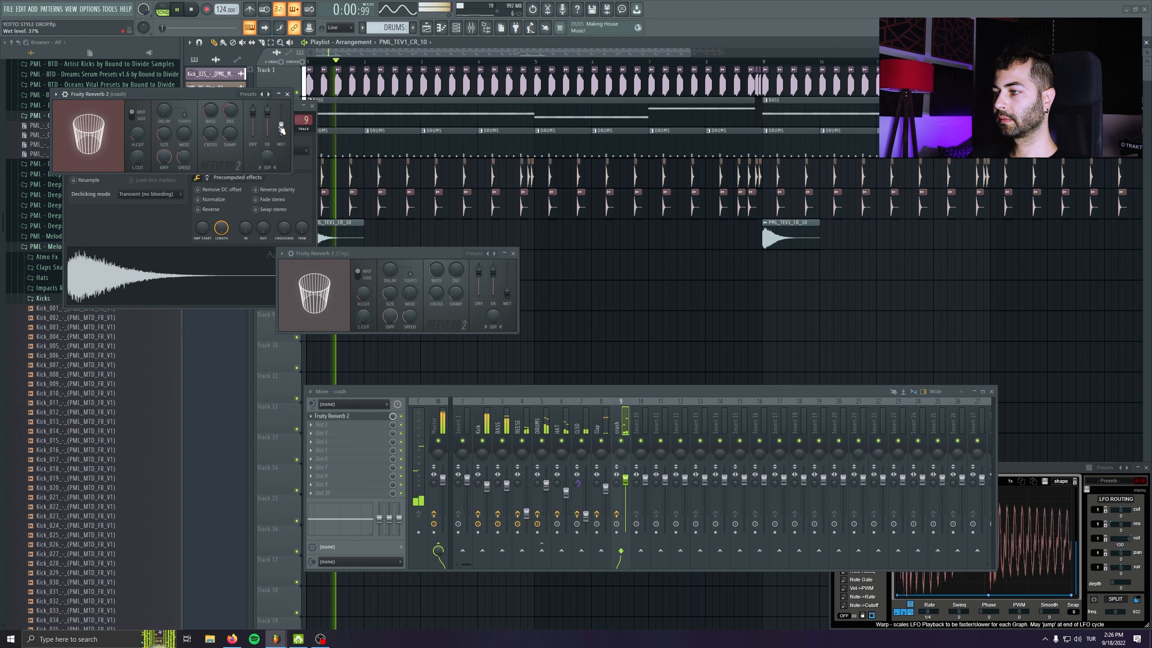
Step: Close the crash reverb and sampler windows, cut the low shelf in the crash mixer track's built-in EQ and replay the crash
left_click(287, 92)
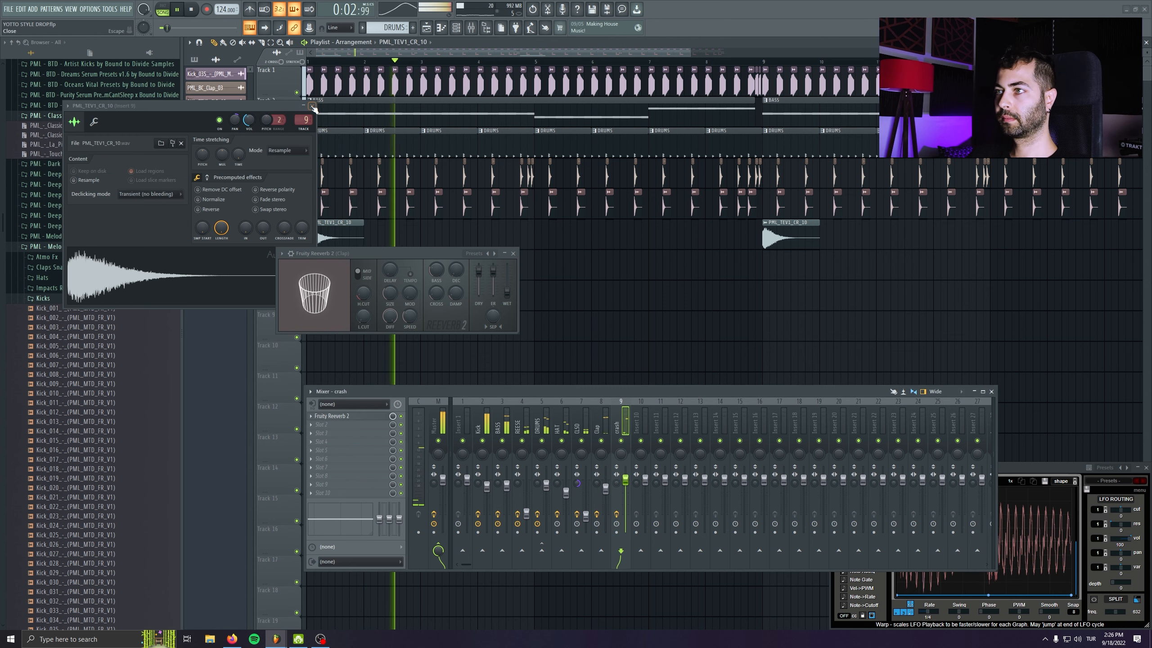
left_click(311, 106)
left_click_drag(380, 519, 332, 534)
key("space")
key("space")
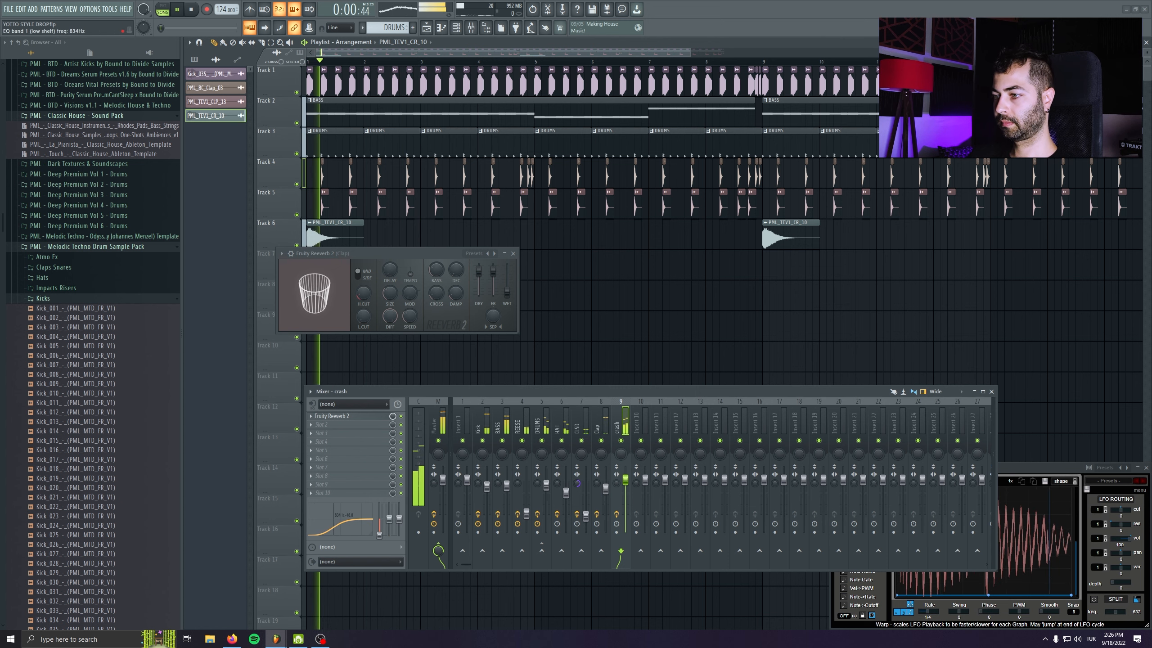
key("space")
key("space")
key("space")
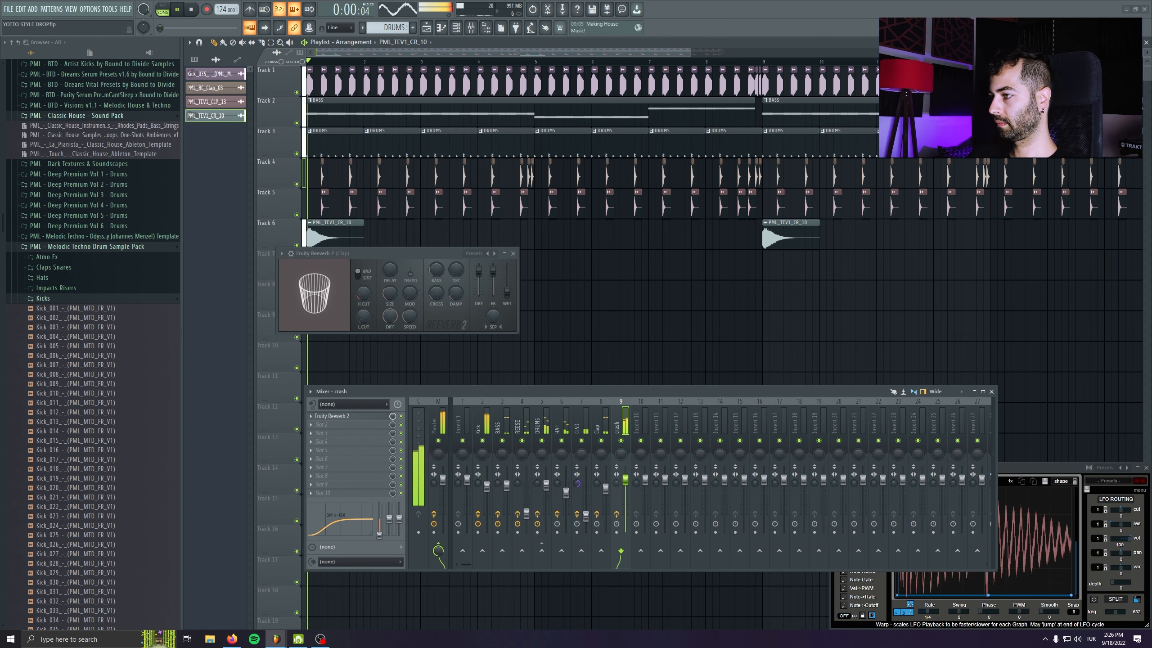
Step: Close the Clap reverb window, lower the Clap fader to about -4.2 dB and turn down the crash fader while playing
left_click(513, 253)
left_click(606, 488)
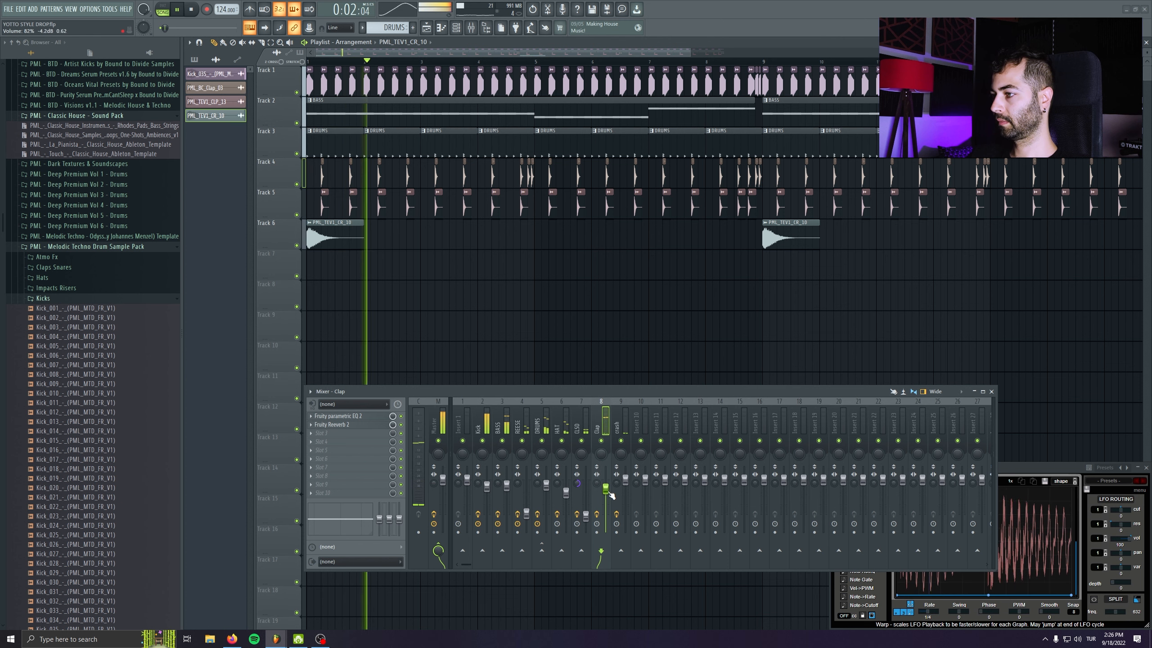
key("space")
left_click(630, 482)
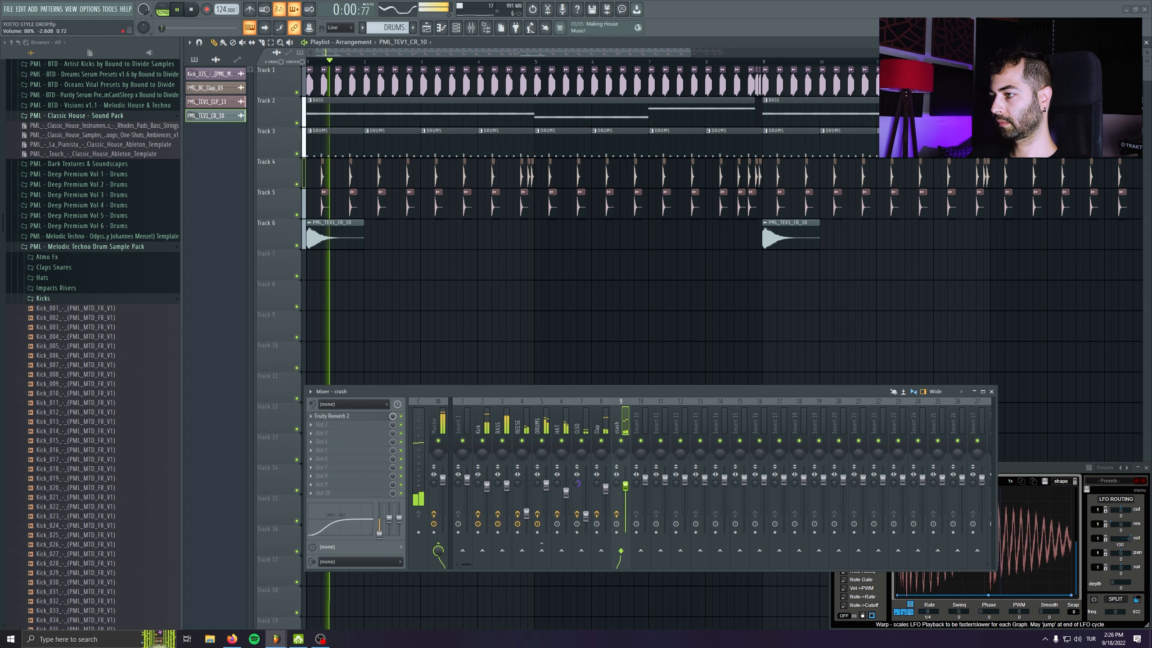
left_click_drag(626, 486, 626, 488)
key("space")
key("space")
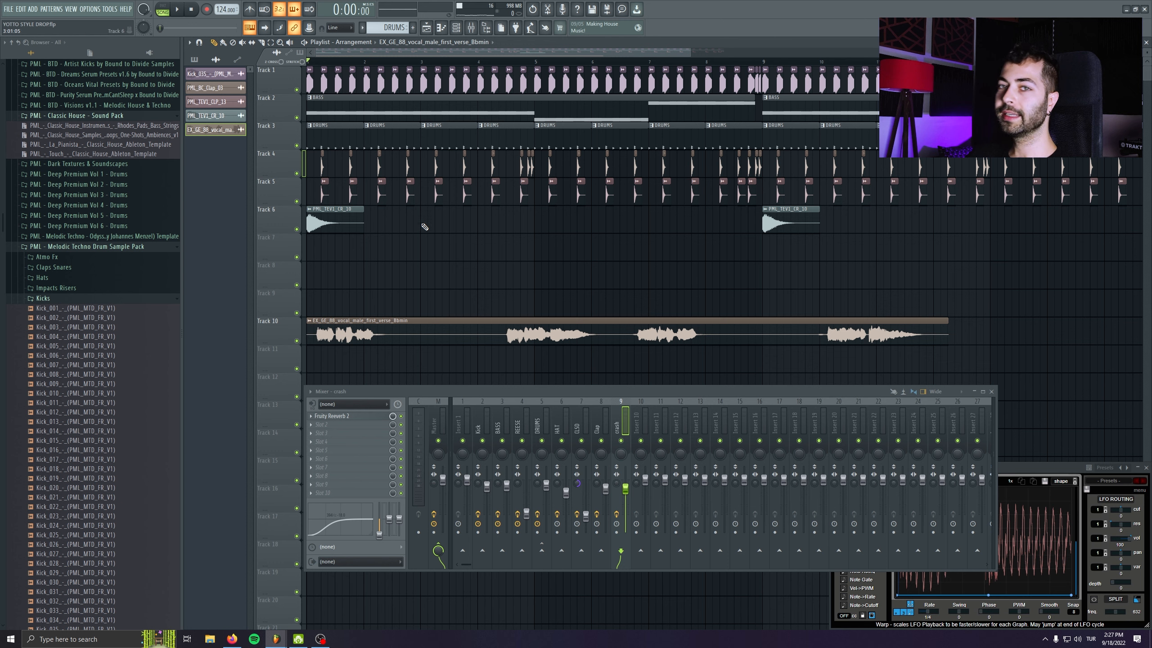
Step: Route the EX_GE_88_vocal_male_first_verse_8bmin sample to mixer track 11, name it VOX, solo Track 10 and play
double_click(390, 326)
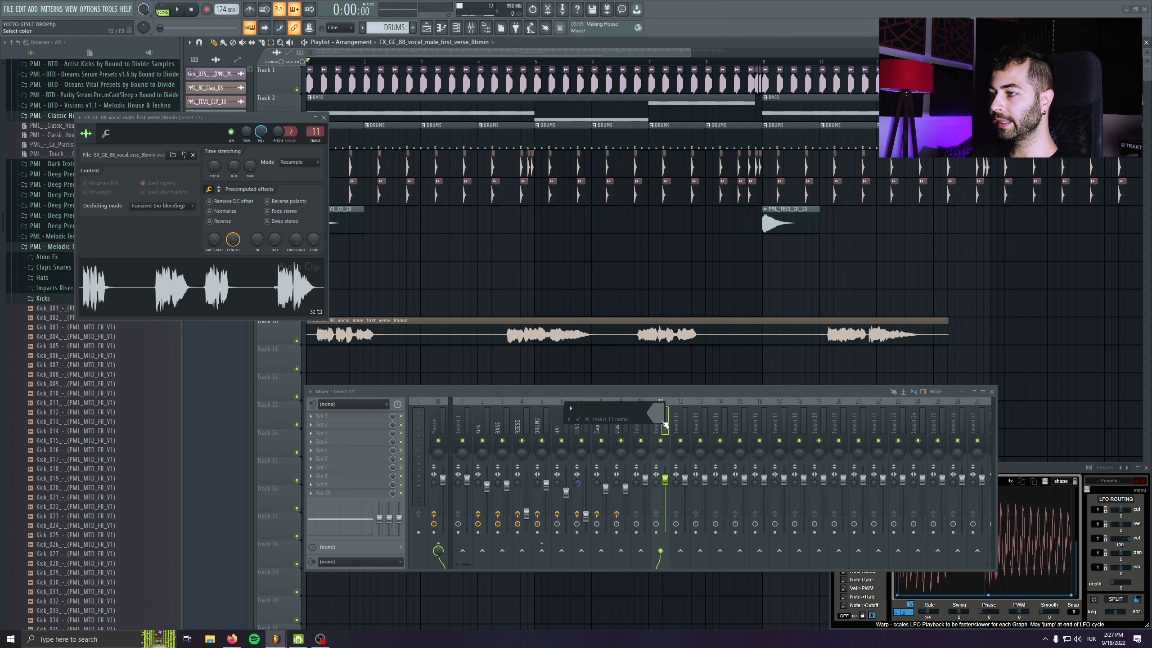
right_click(297, 341)
key("space")
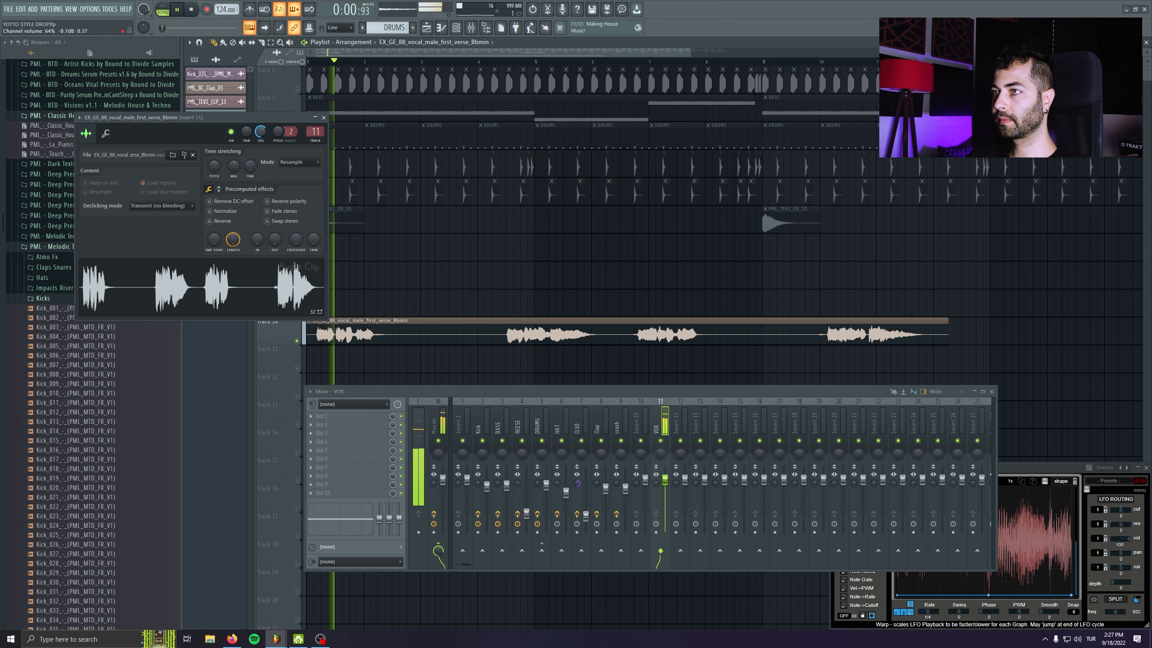
Step: Insert FabFilter Pro-Q 3 on the VOX mixer track and add a low cut at about 191.5 Hz
left_click_drag(260, 117, 462, 128)
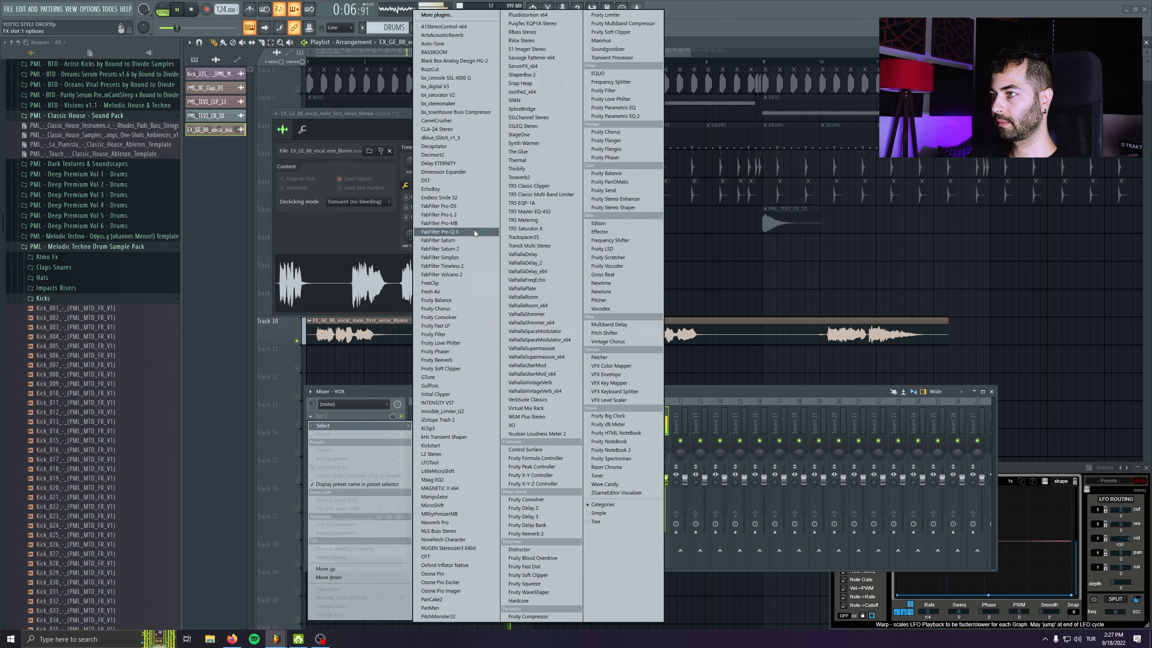
left_click(474, 231)
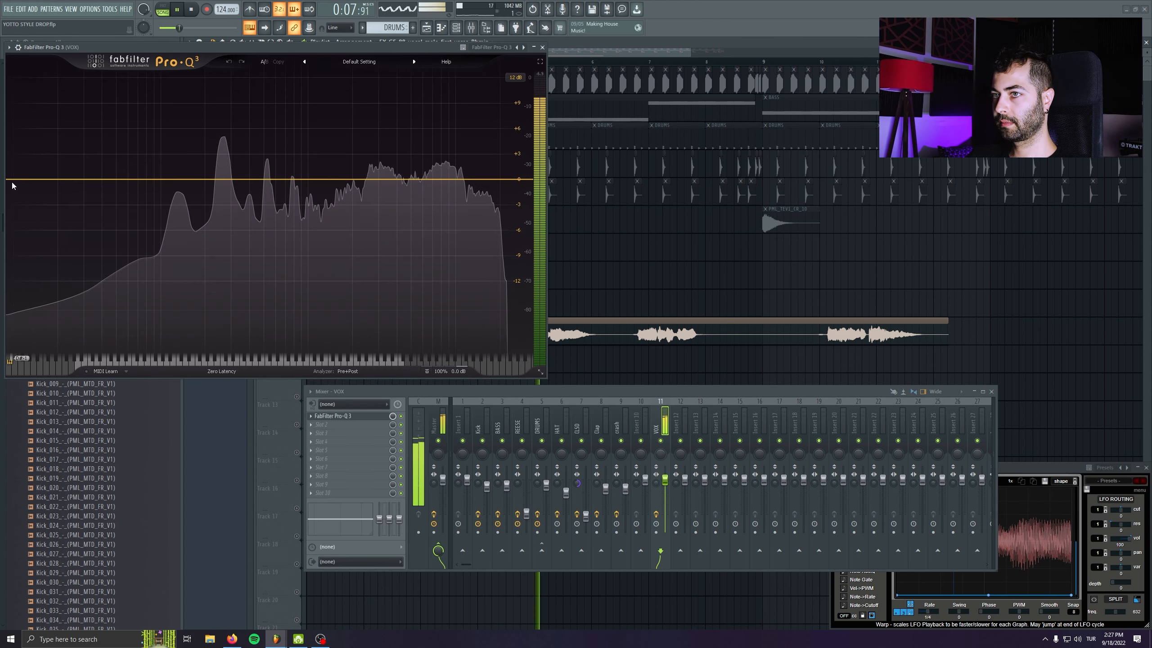
left_click_drag(13, 185, 203, 180)
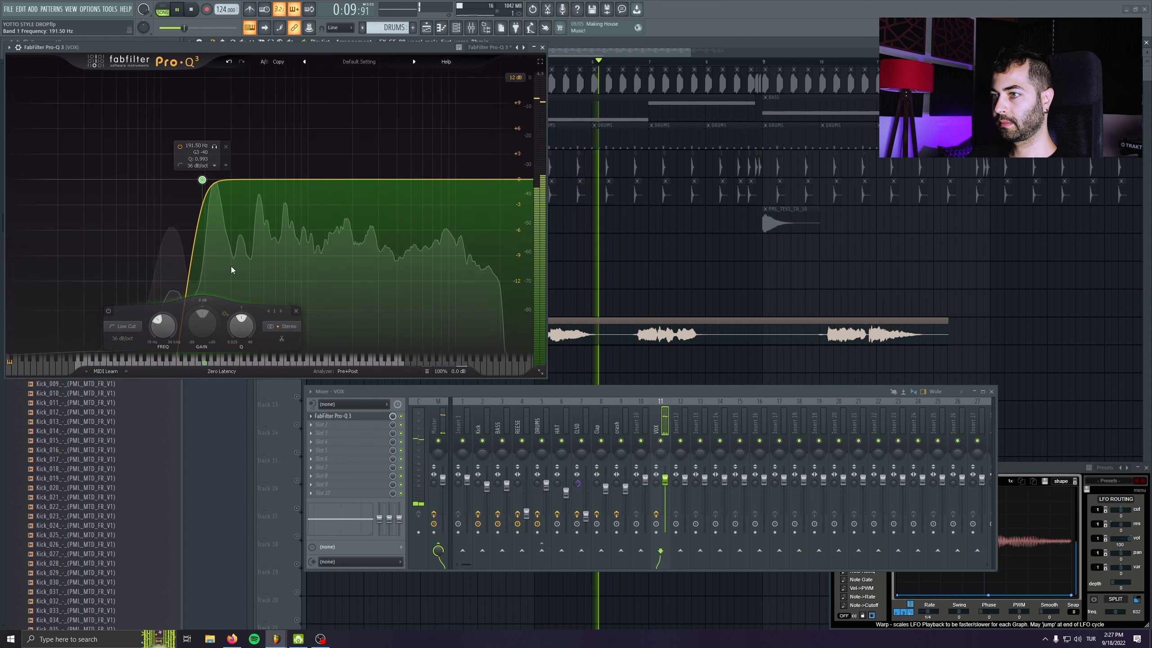
Step: Close the vocal's EQ, set the vocal sample's time-stretching mode to Stretch Pro and play it back
key("Escape")
key("space")
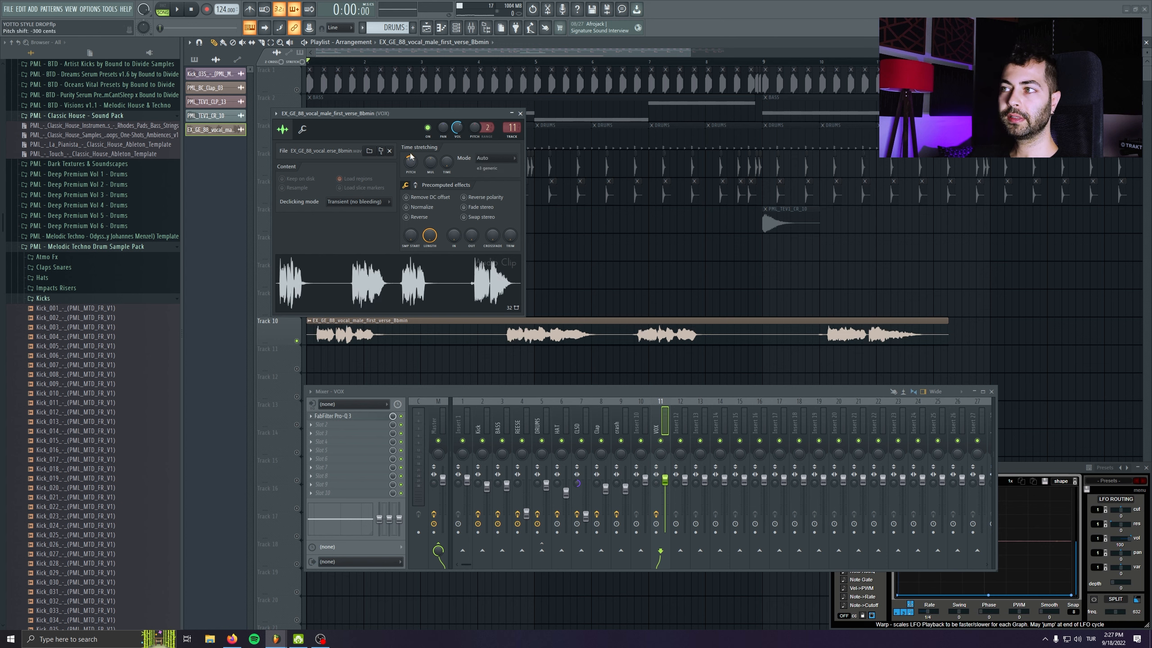
left_click_drag(414, 112, 457, 158)
left_click(497, 188)
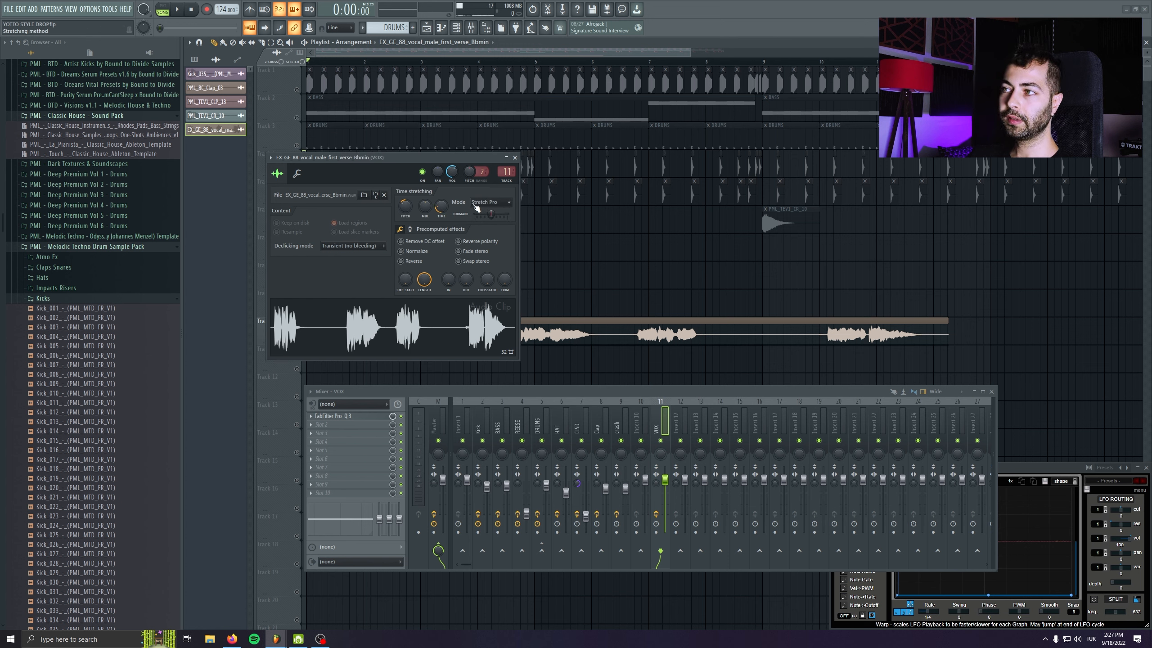
left_click(514, 157)
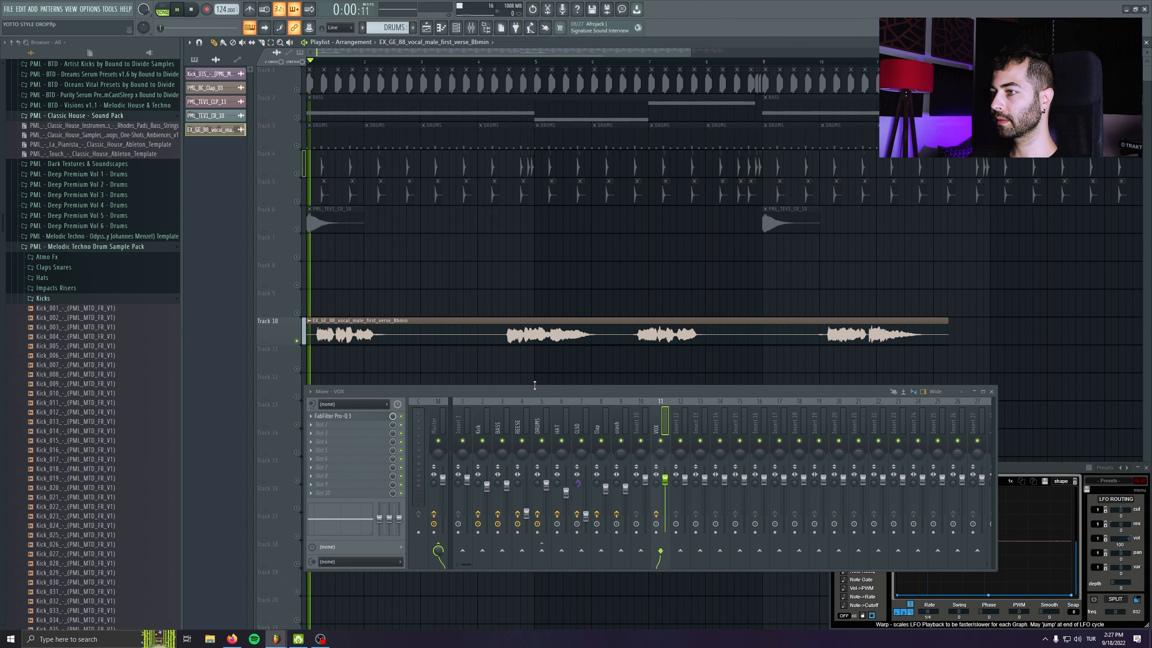
key("space")
Step: Set the vocal sample's original tempo to 88 BPM and lower its channel volume to about 67% during playback
double_click(436, 333)
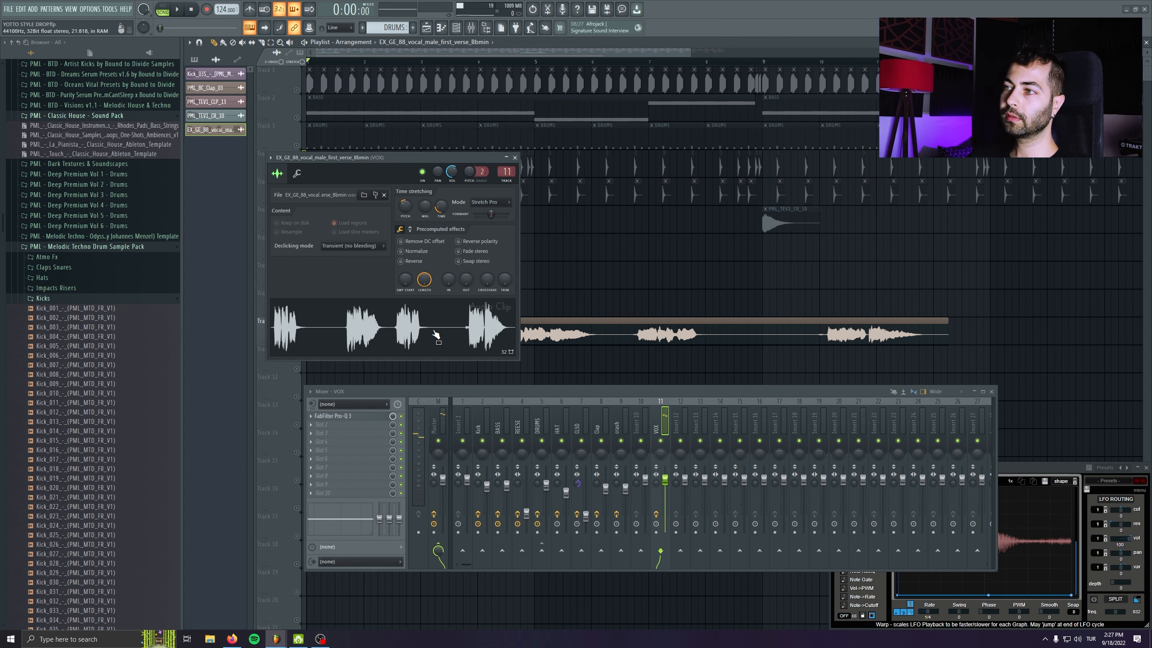
right_click(441, 206)
left_click(469, 218)
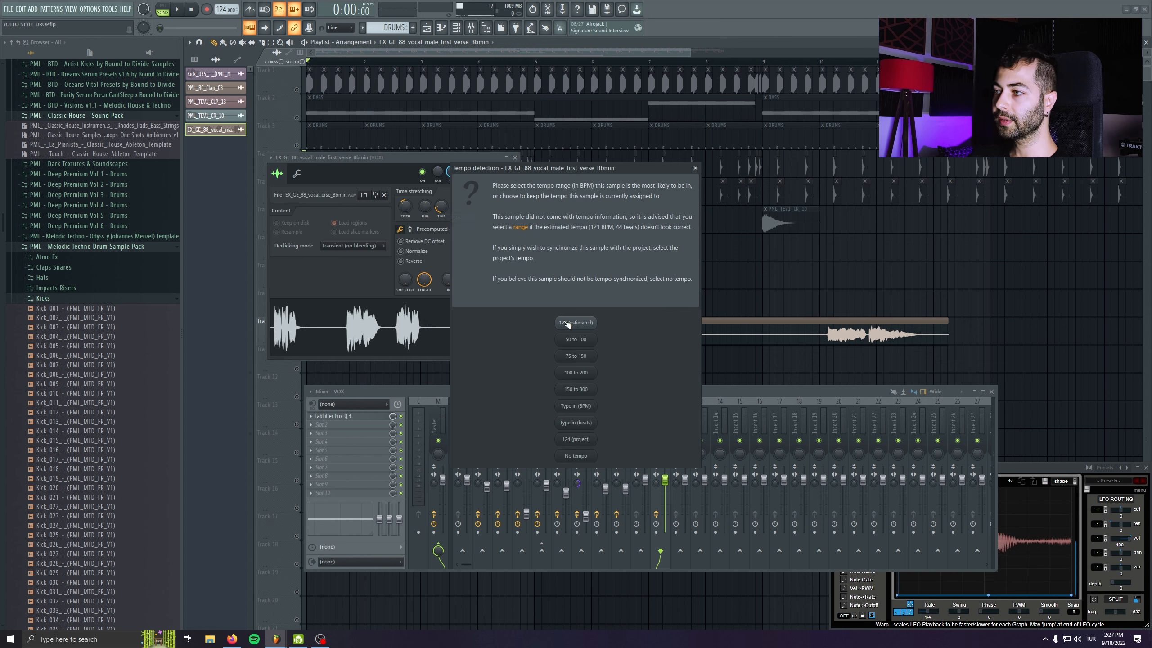
left_click(576, 406)
type("88")
key("Return")
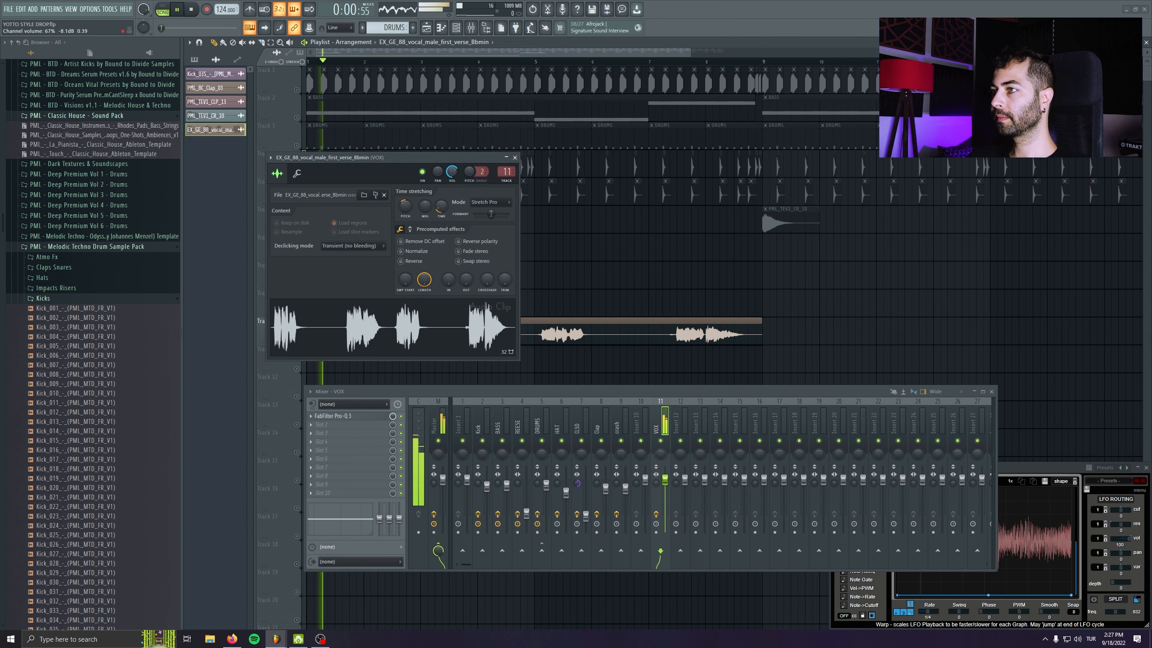
Step: Add a Patcher with delay, threshold leak and reverb controls to the VOX track and raise its reverb while playing
scroll(454, 173, "up", 3)
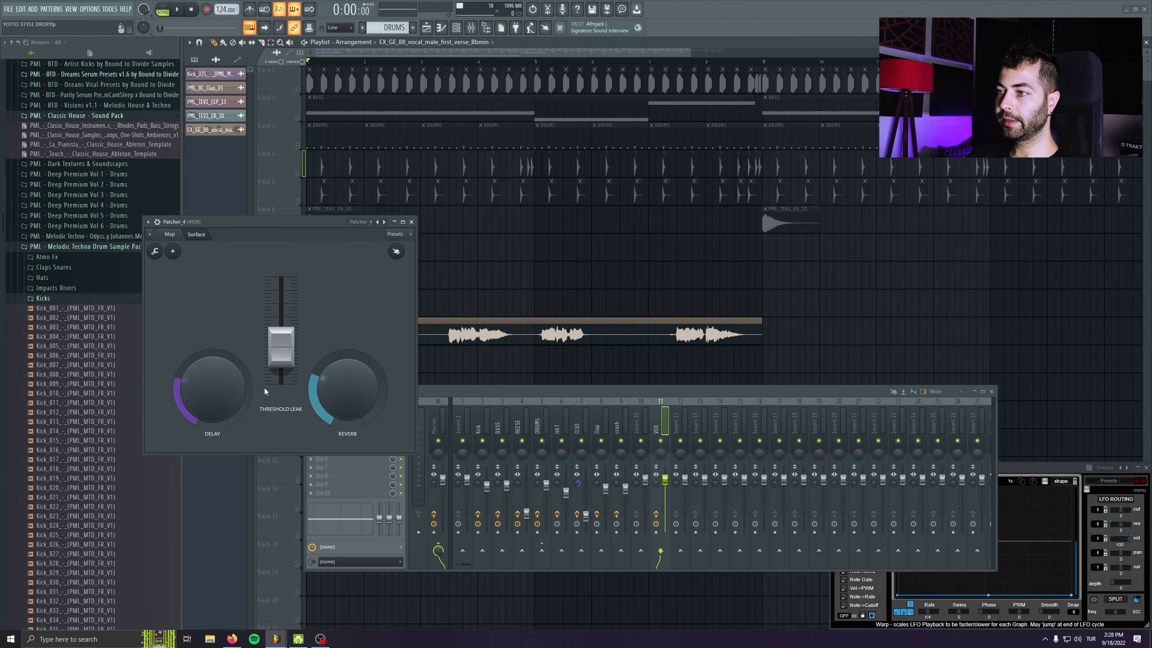
key("space")
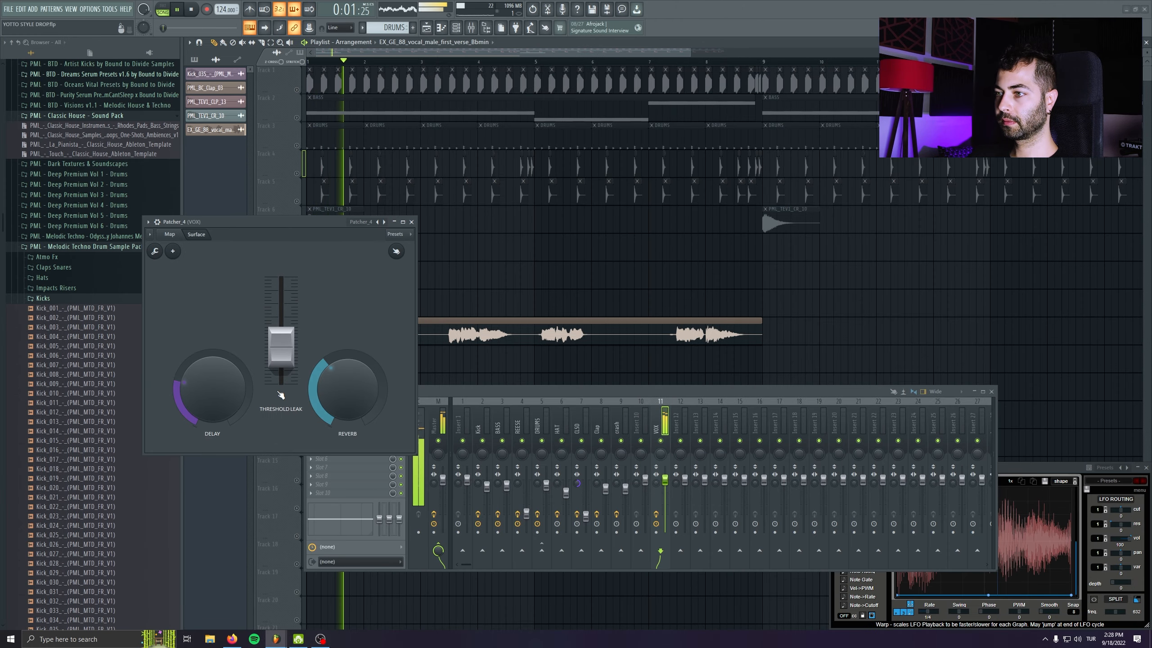
left_click(411, 222)
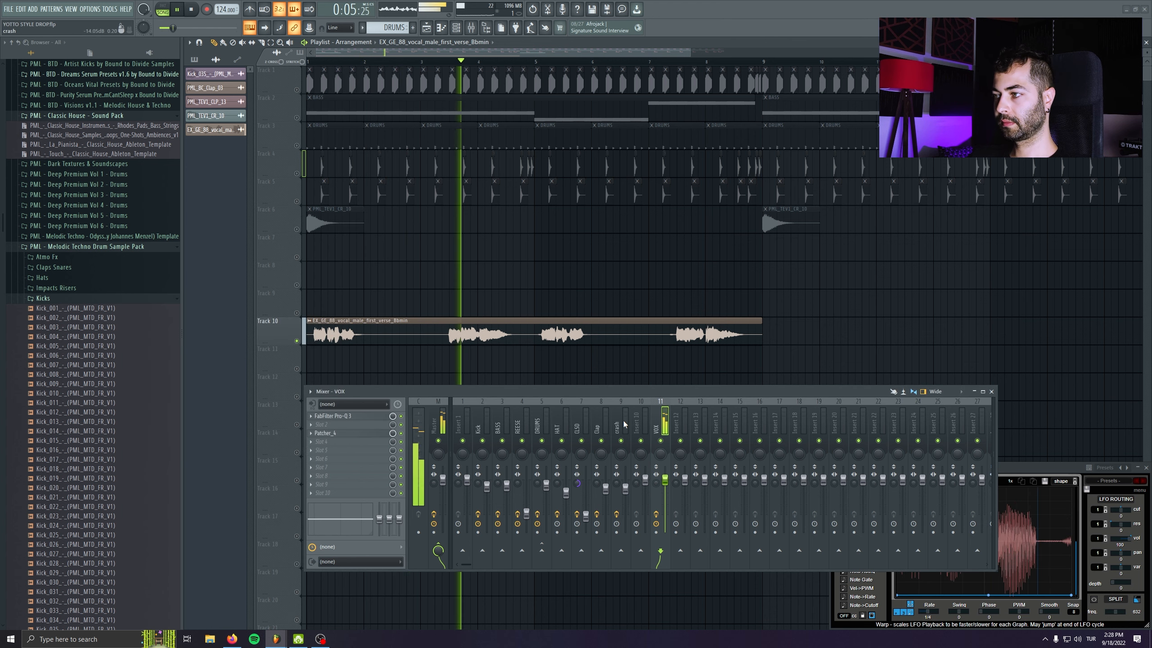
Step: Copy the LFOTool effect from the BASS mixer track onto the VOX track
left_click(502, 419)
left_click(312, 450)
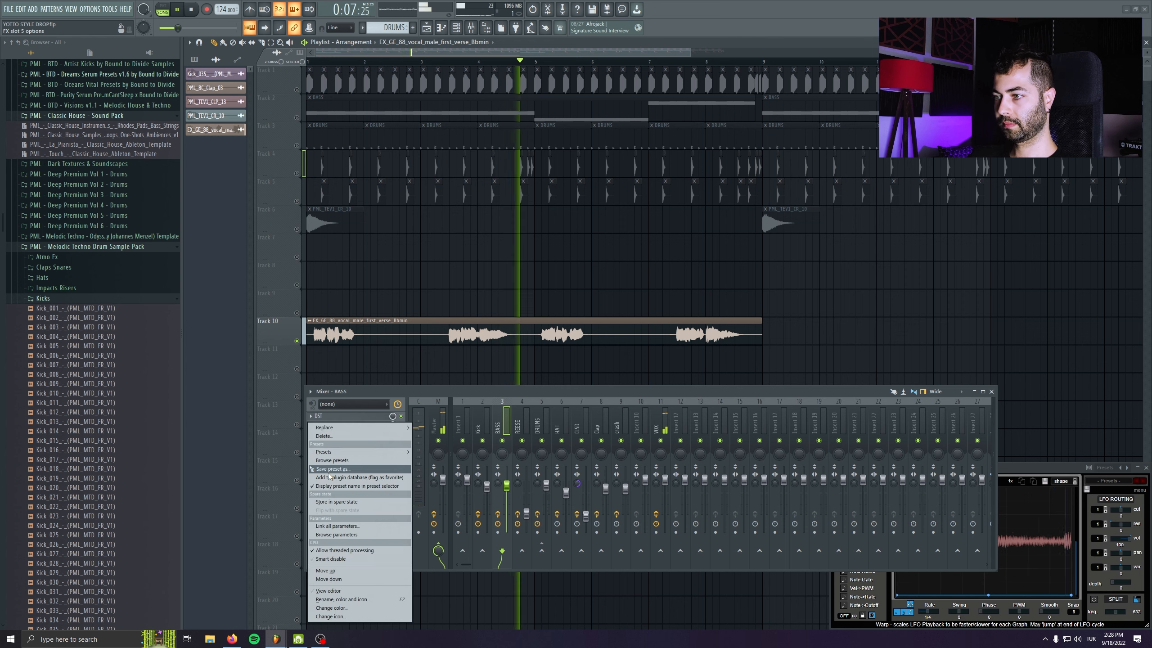
left_click_drag(332, 480, 666, 414)
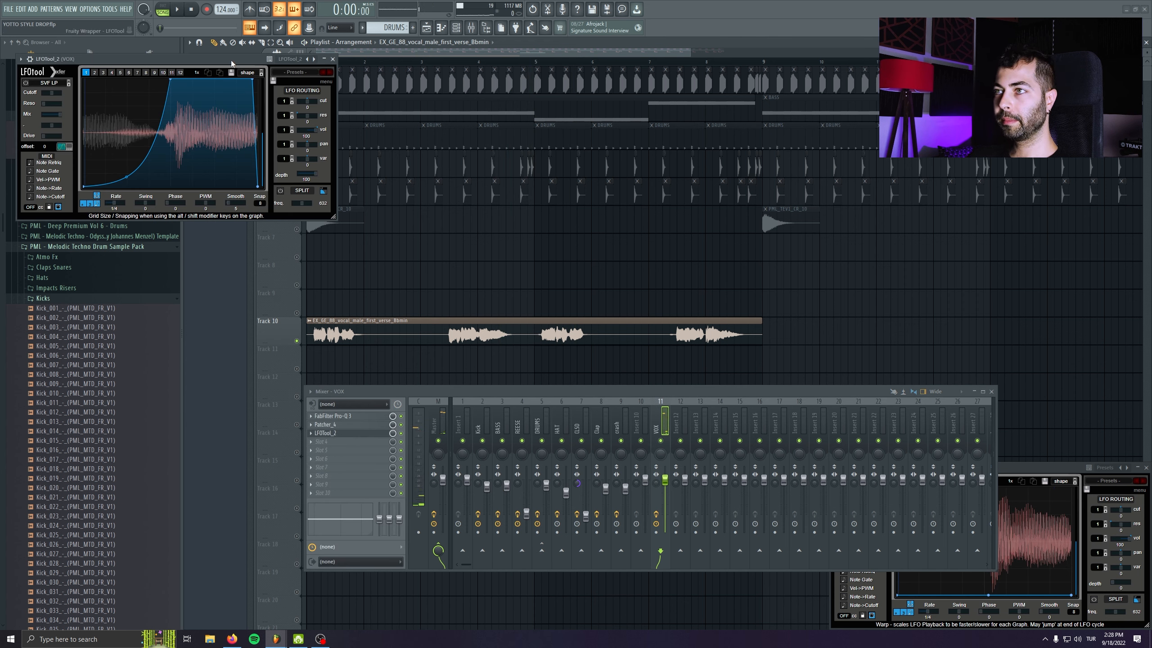
Step: Reduce the VOX LFOTool depth to about 20 and slightly lower the rising part of its volume curve while playing
left_click_drag(230, 60, 368, 261)
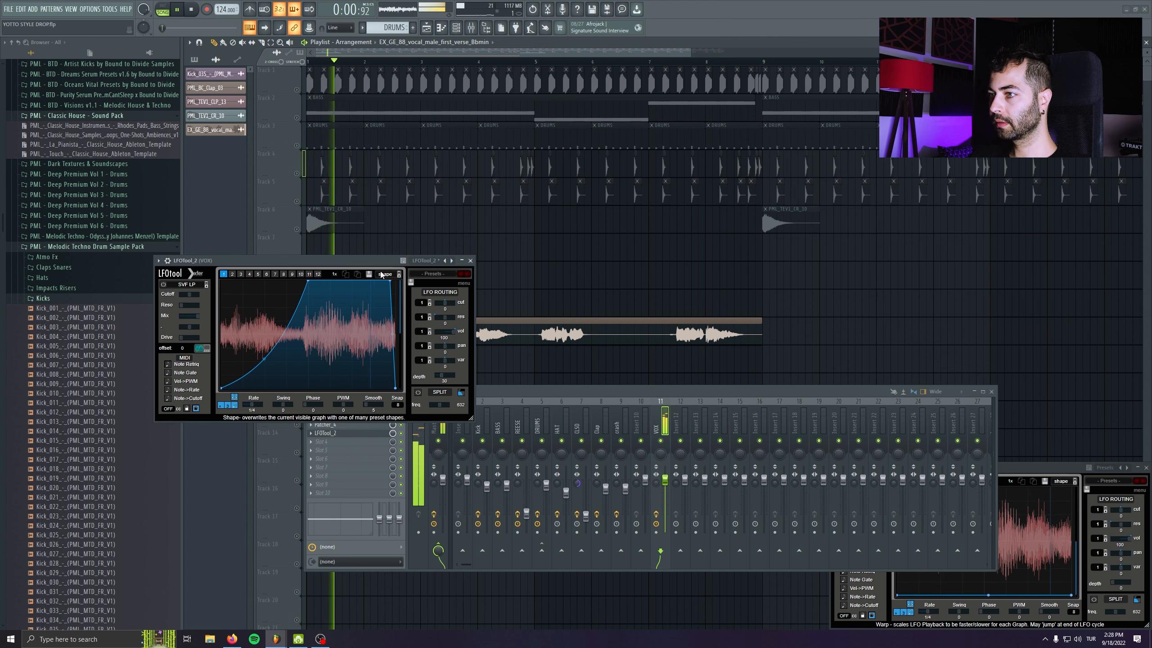
left_click_drag(264, 359, 264, 362)
left_click(471, 261)
left_click(472, 261)
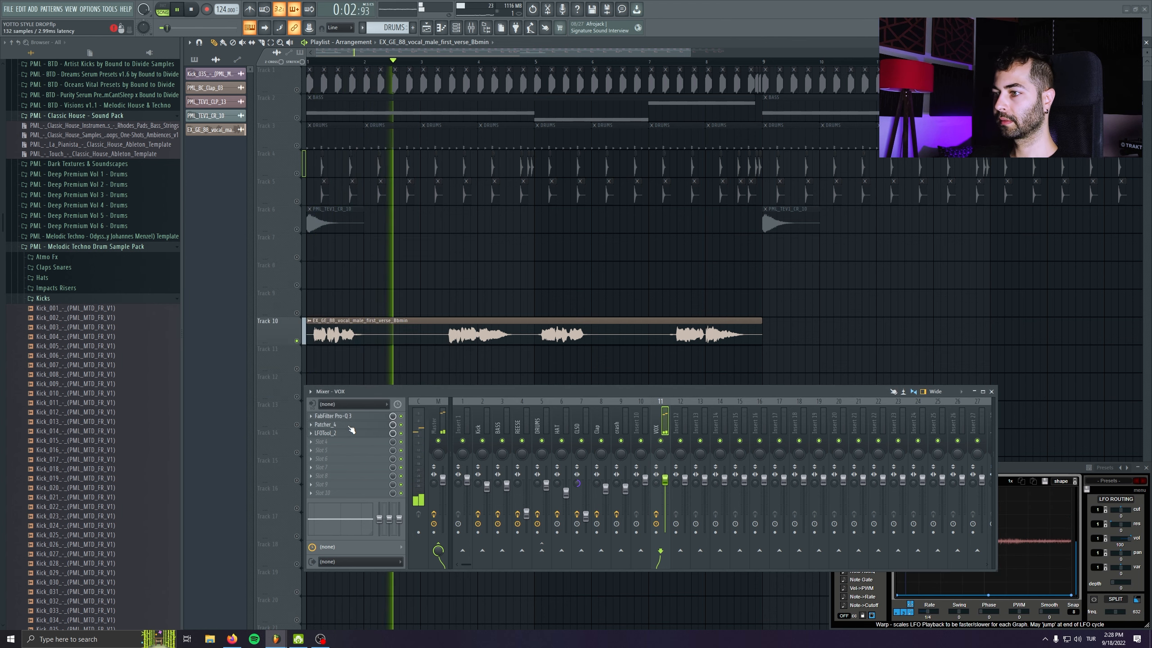
Step: Repeat the vocal clip on Track 10, set the VOX fader to about -6.5 dB and fine-tune the Patcher effects
scroll(485, 353, "down", 3)
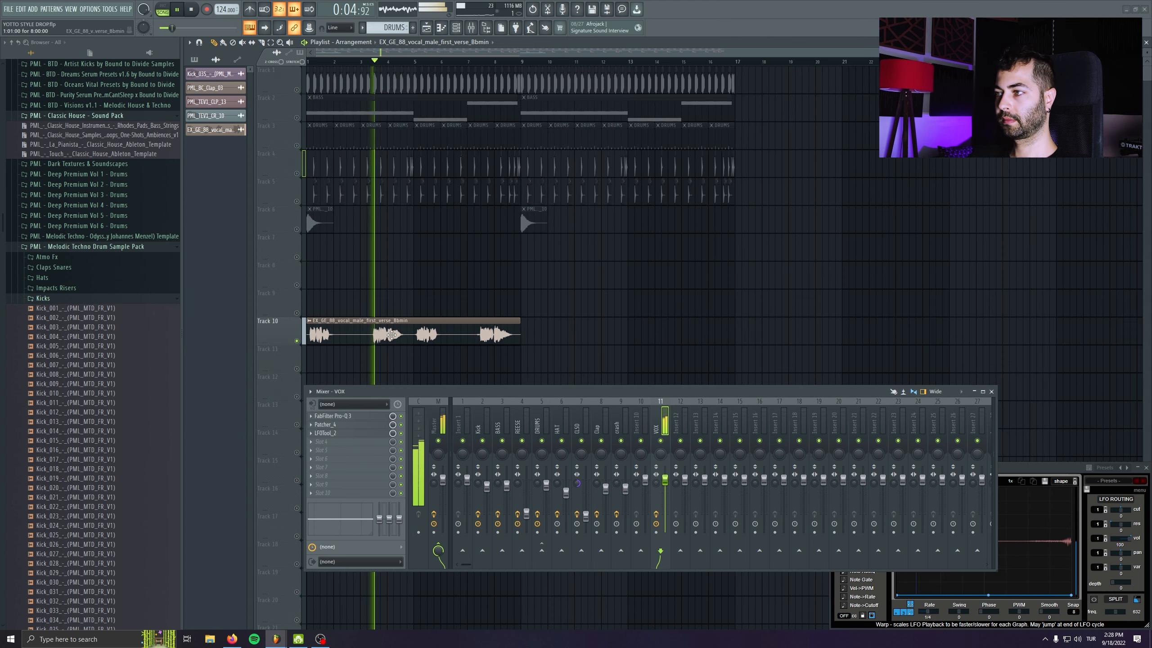
left_click_drag(407, 340, 647, 342)
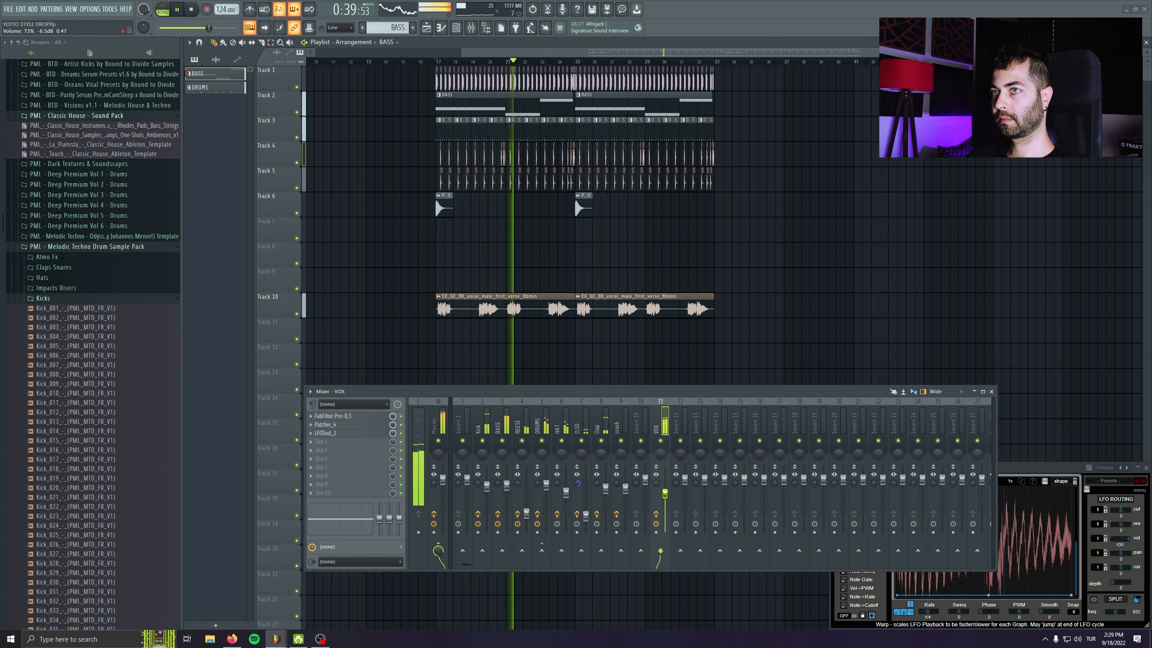
left_click(349, 426)
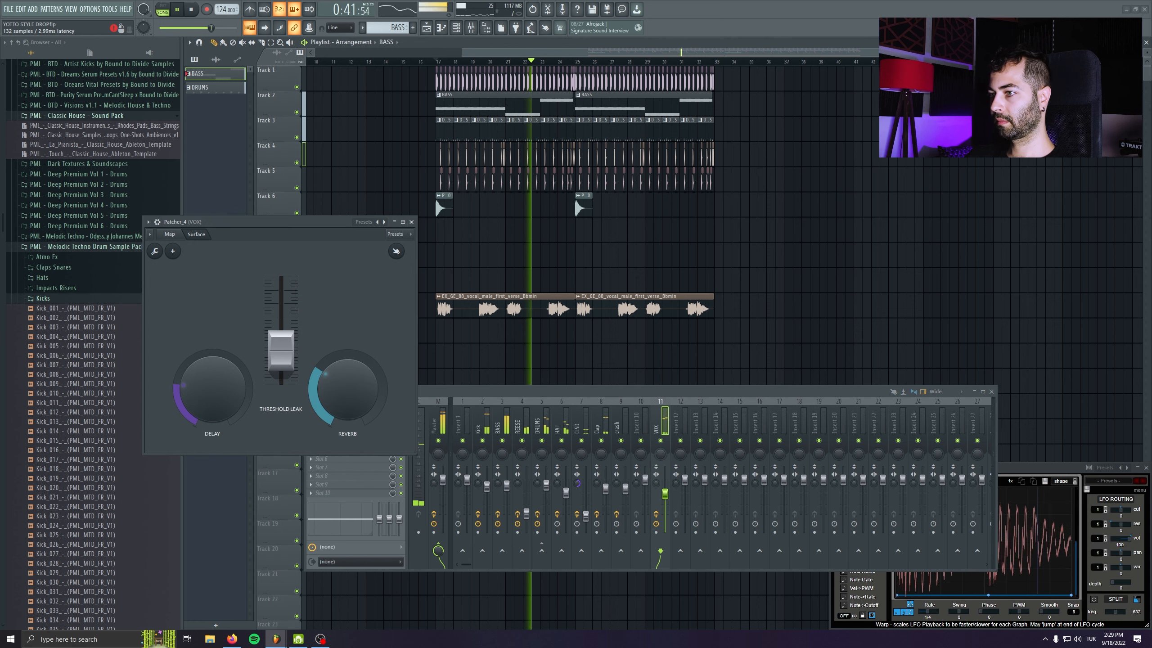
left_click(411, 222)
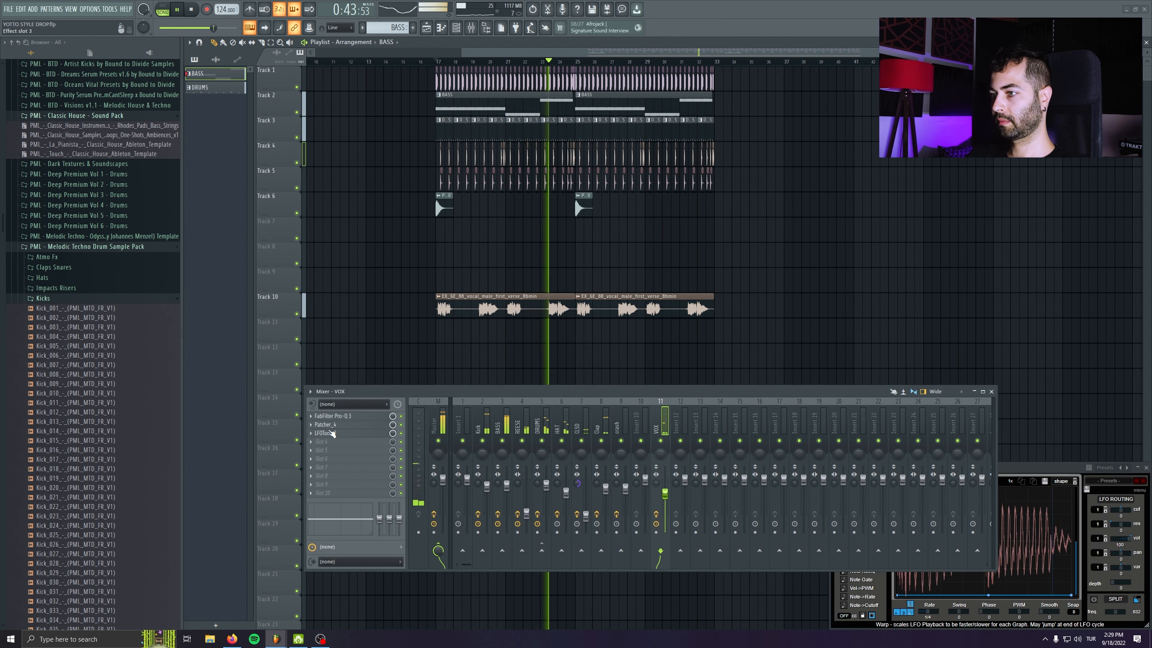
Step: Insert OTT before LFOTool on VOX with 25% depth, 5.5 dB in gain, -6.7 dB out gain, 72% downward and 121% mid threshold; trim the fader
left_click(336, 433)
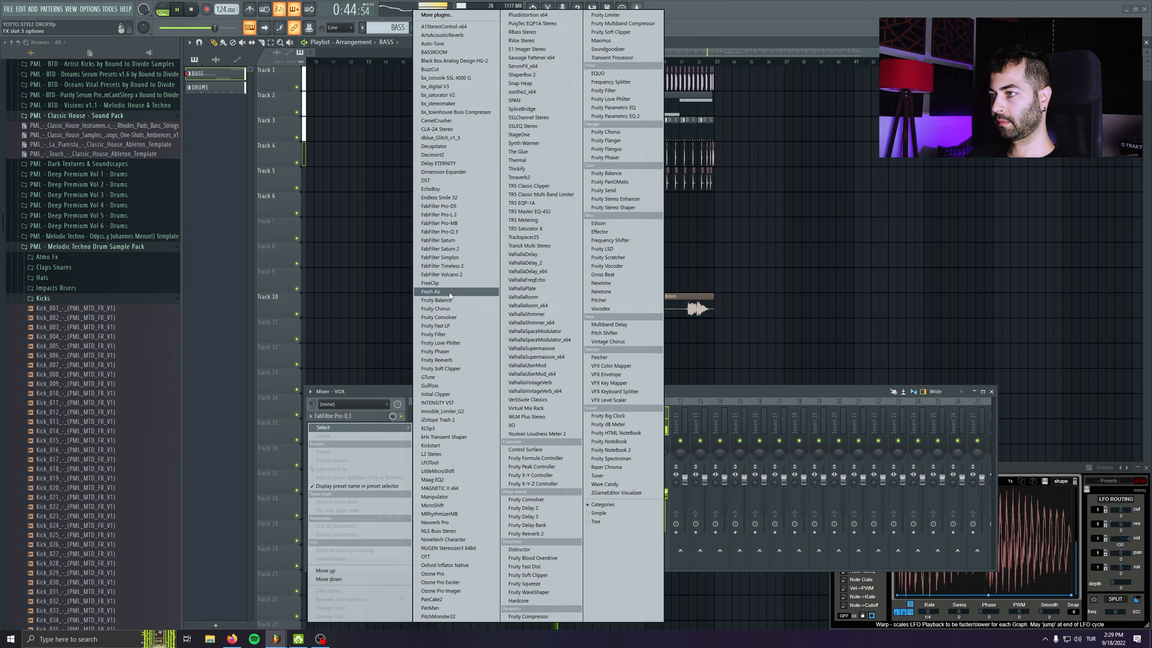
left_click(447, 557)
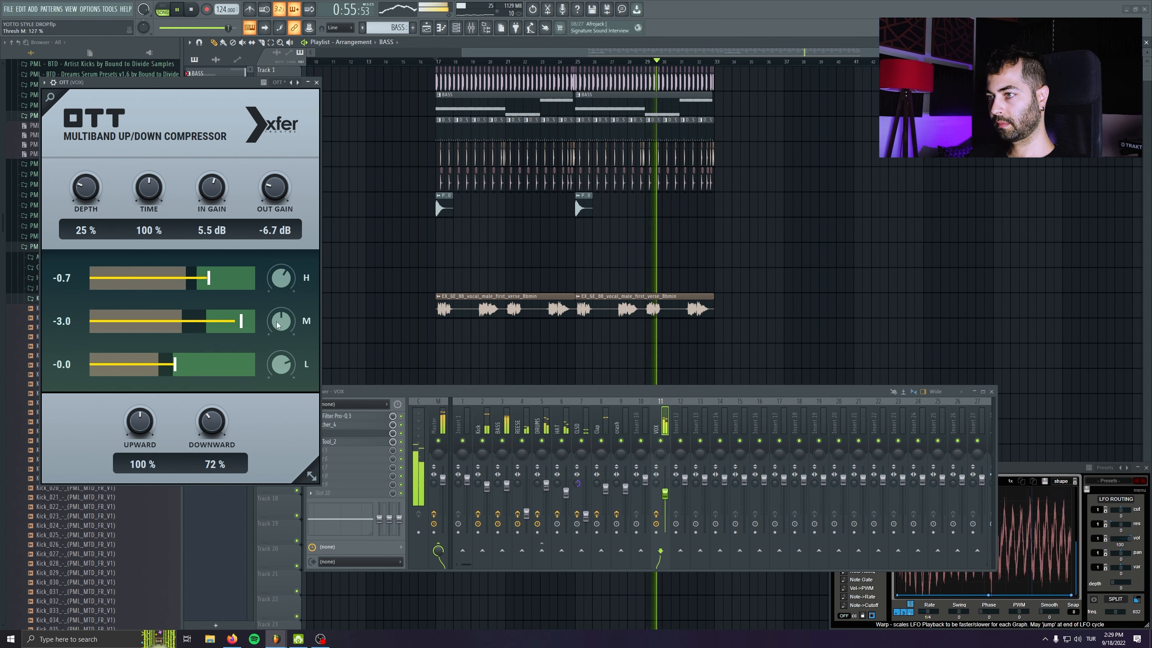
left_click_drag(279, 322, 238, 333)
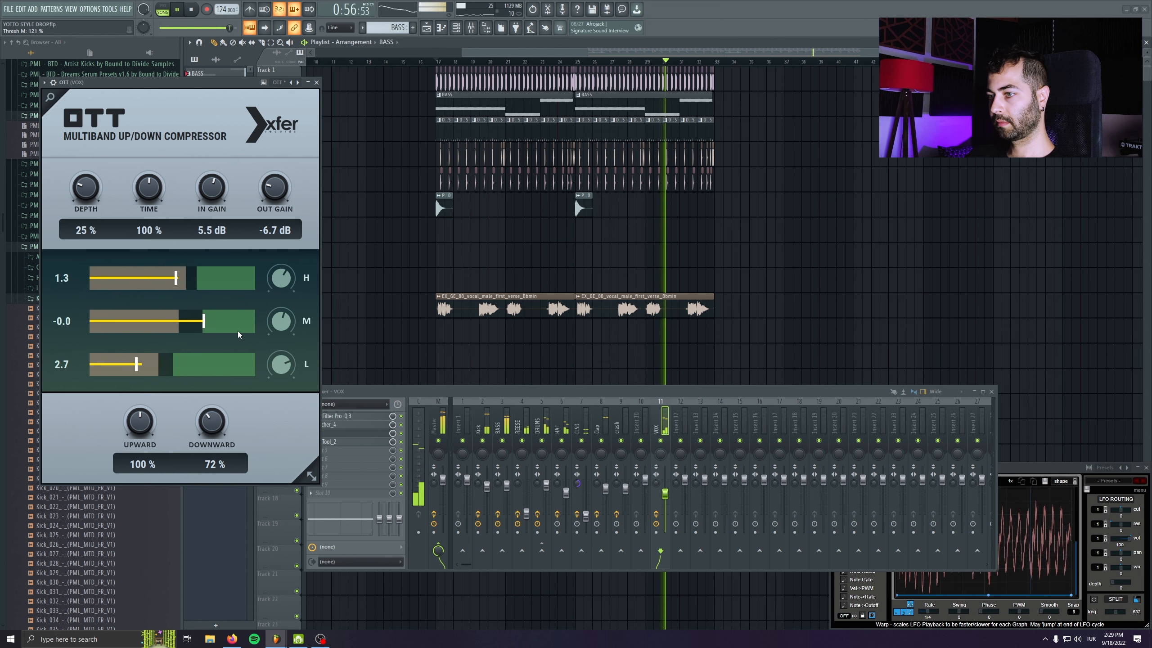
left_click(316, 82)
left_click_drag(665, 494, 665, 496)
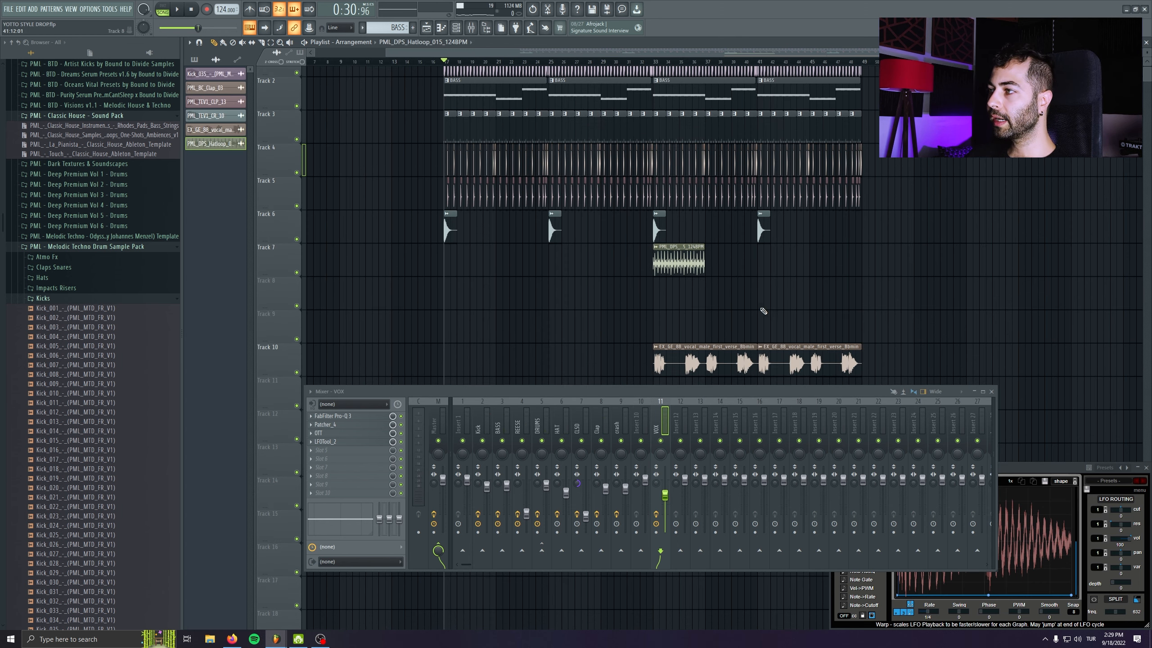
Step: Route PML_DPS_Hatloop_015_124BPM to mixer track 10 as TOP LOOP, repeat it along Track 7, cut its lows and lower its fader to about -8.8 dB
scroll(725, 281, "up", 3)
double_click(635, 261)
left_click_drag(196, 125, 252, 167)
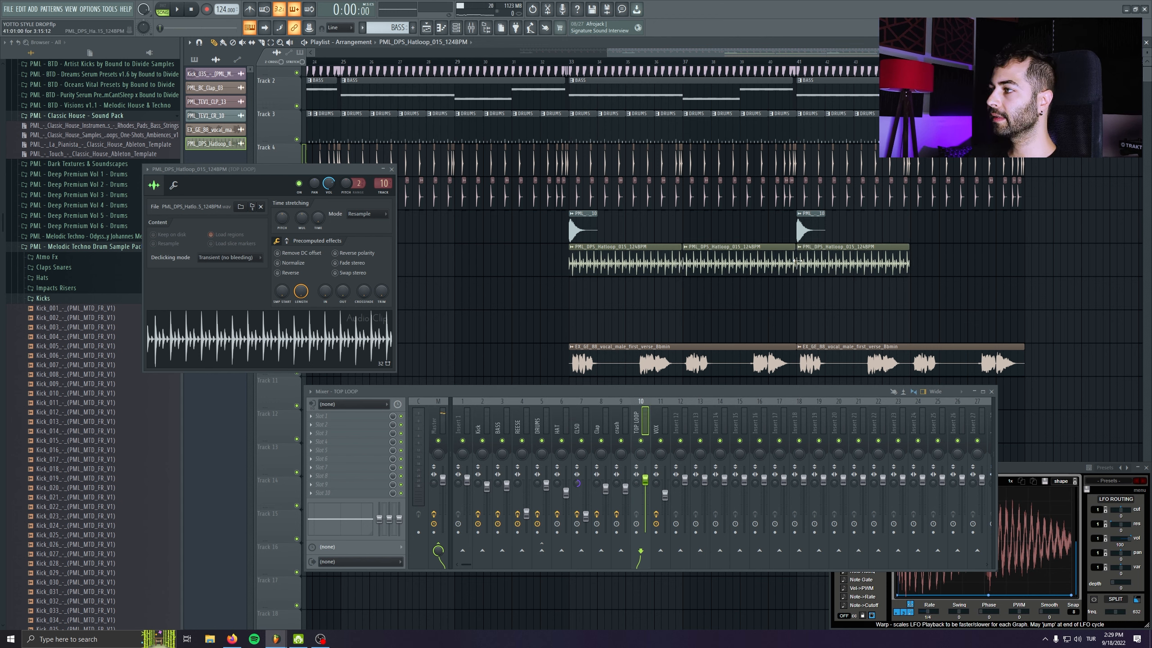
key("space")
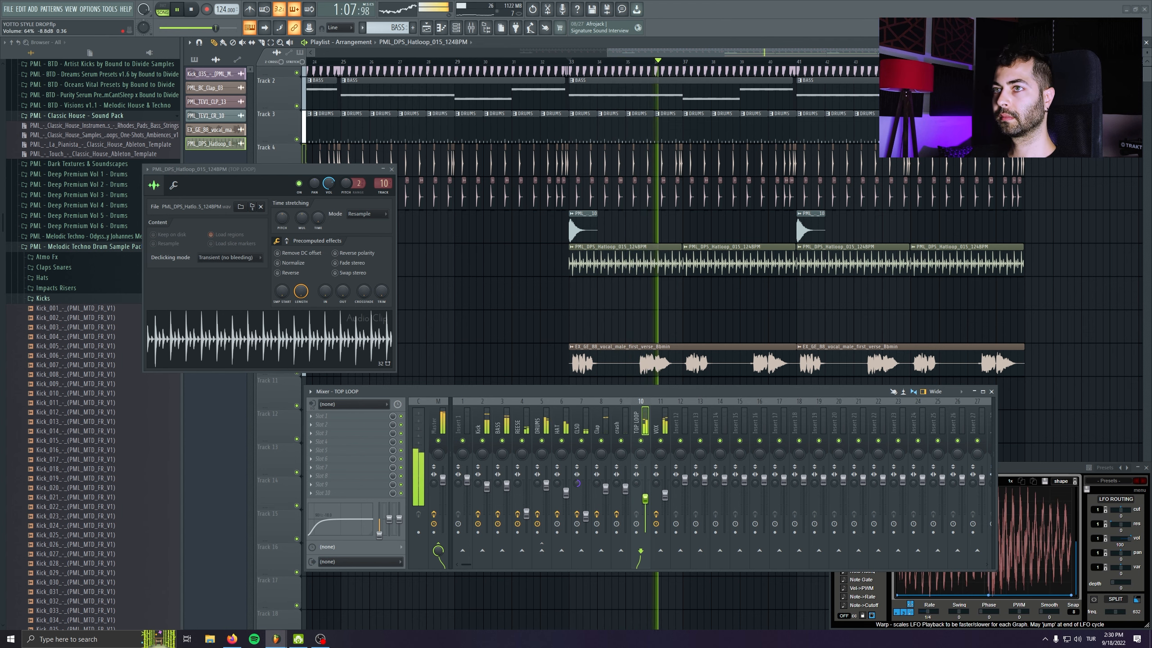
left_click(391, 170)
left_click_drag(417, 254, 715, 281)
key("space")
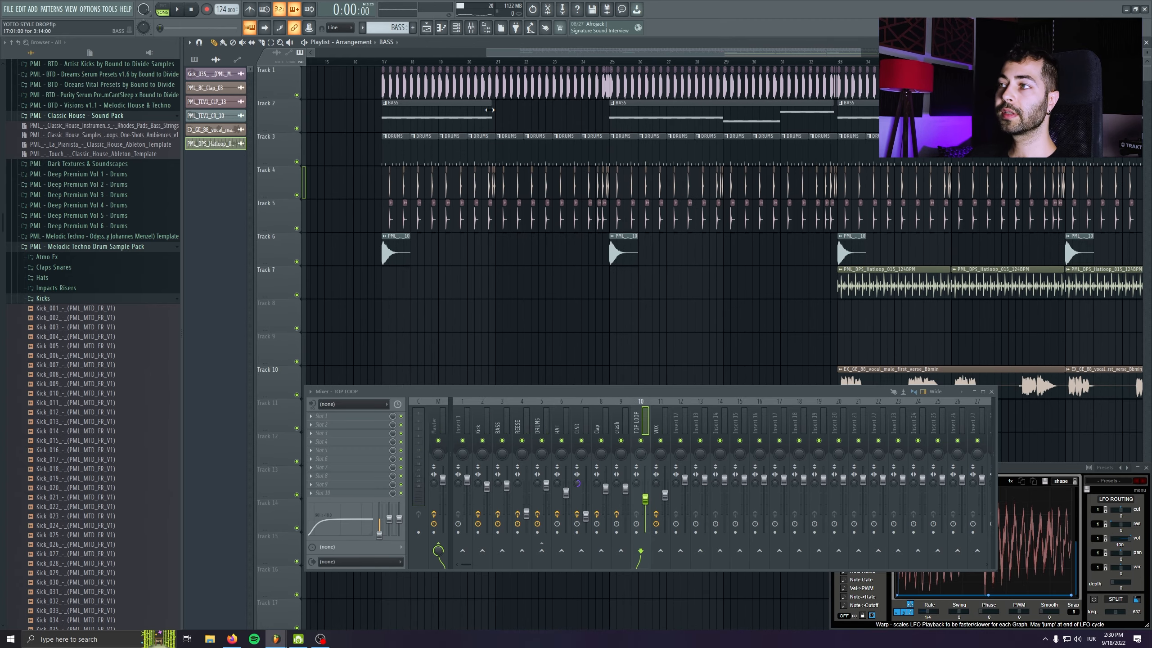
Step: Shorten the first BASS clip on Track 2 to four bars, repeat it up to bar 25 and move the vocal clips to bar 25
scroll(492, 109, "up", 4)
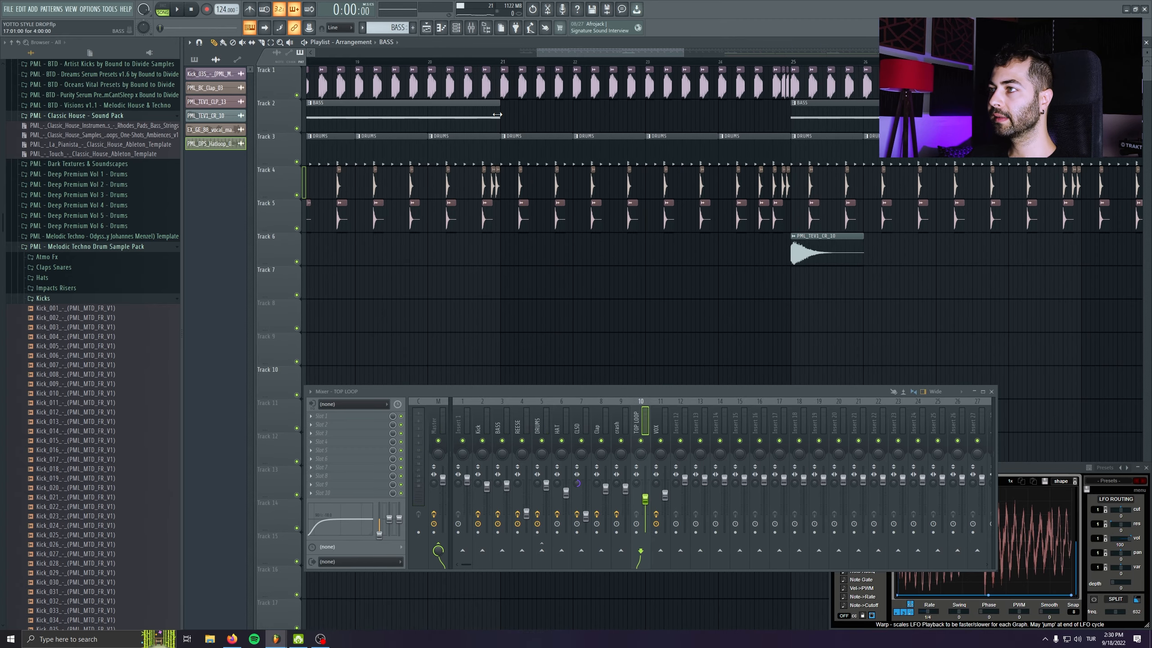
scroll(508, 119, "up", 2)
left_click(509, 119)
scroll(460, 141, "down", 6)
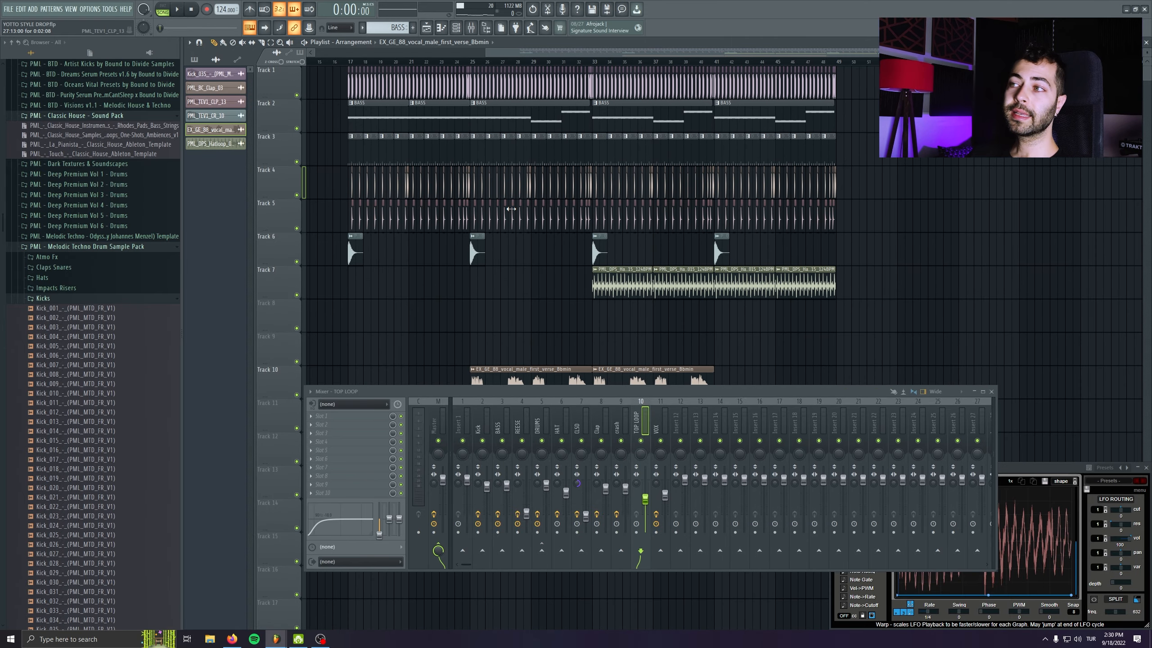
Step: Review the extended arrangement, highlighting the second BASS section, the vocal clips and the top loop clips on Track 7
scroll(545, 255, "down", 1)
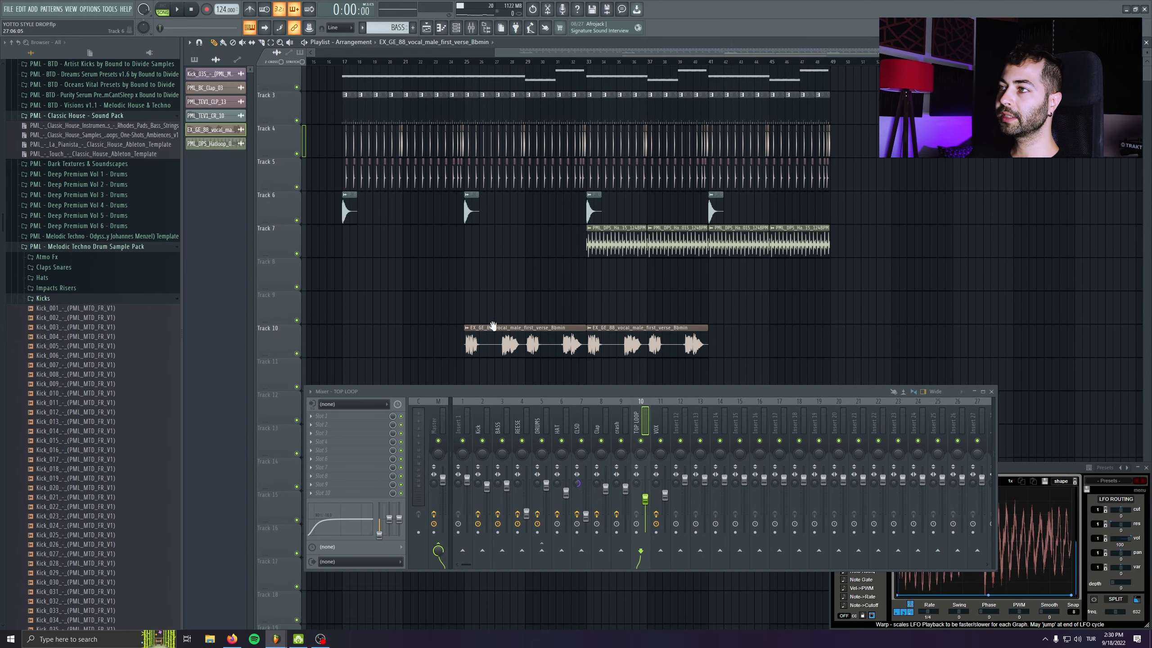
scroll(492, 227, "up", 1)
left_click_drag(470, 117, 491, 119)
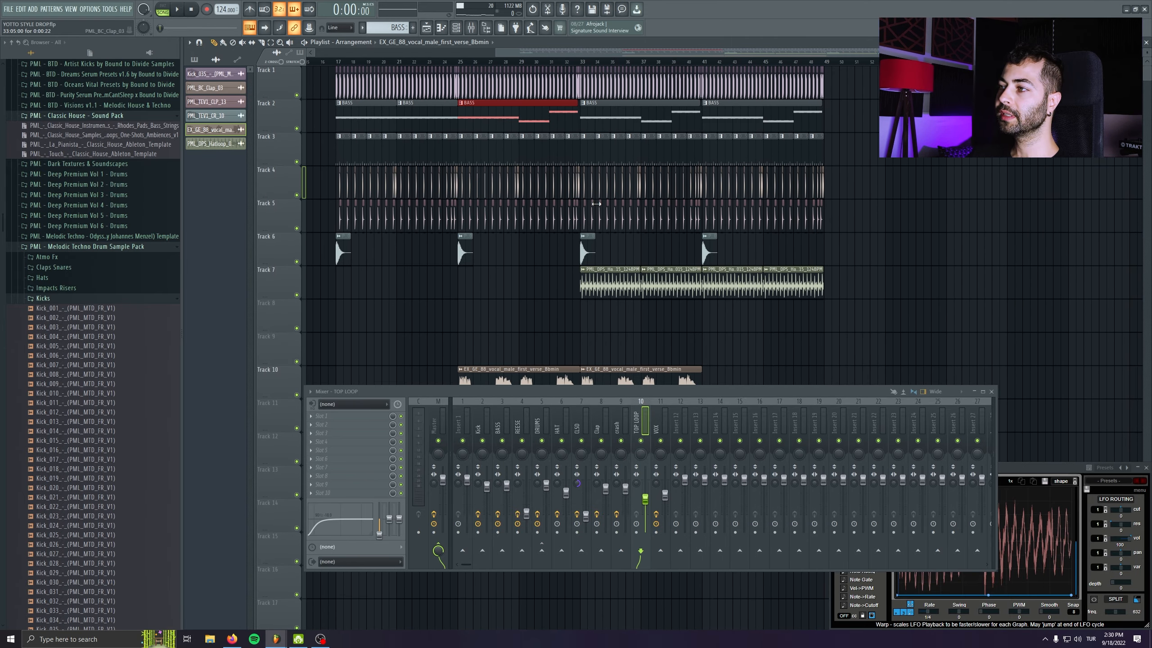
left_click_drag(717, 348, 627, 357)
left_click_drag(429, 277, 761, 297)
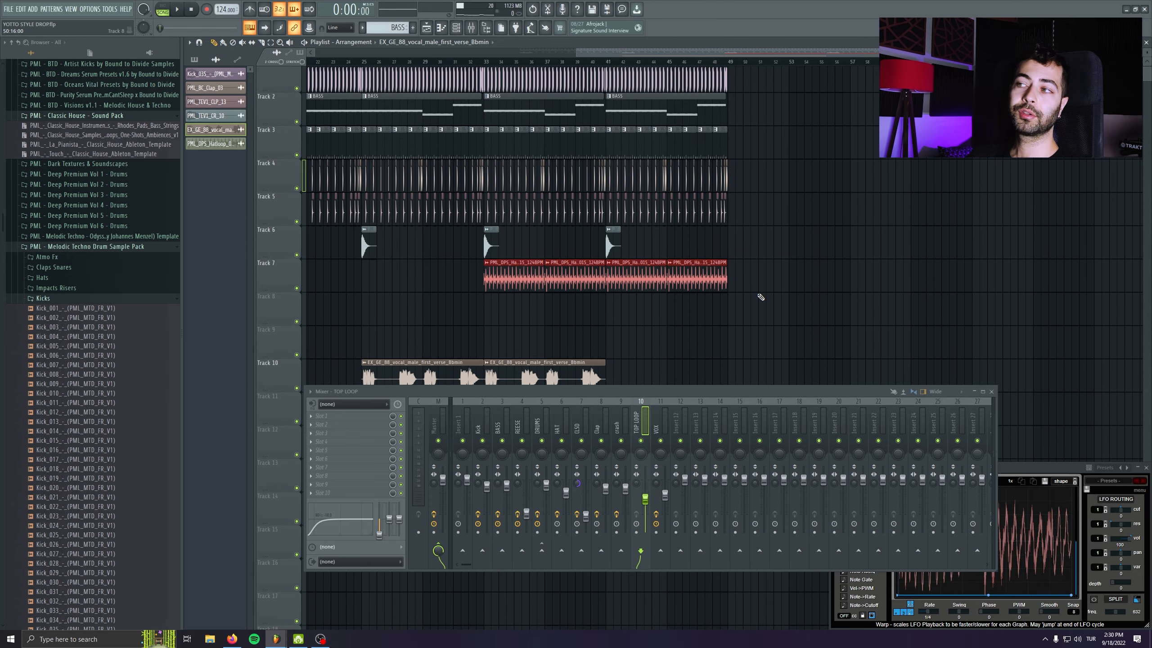
left_click_drag(777, 297, 896, 332)
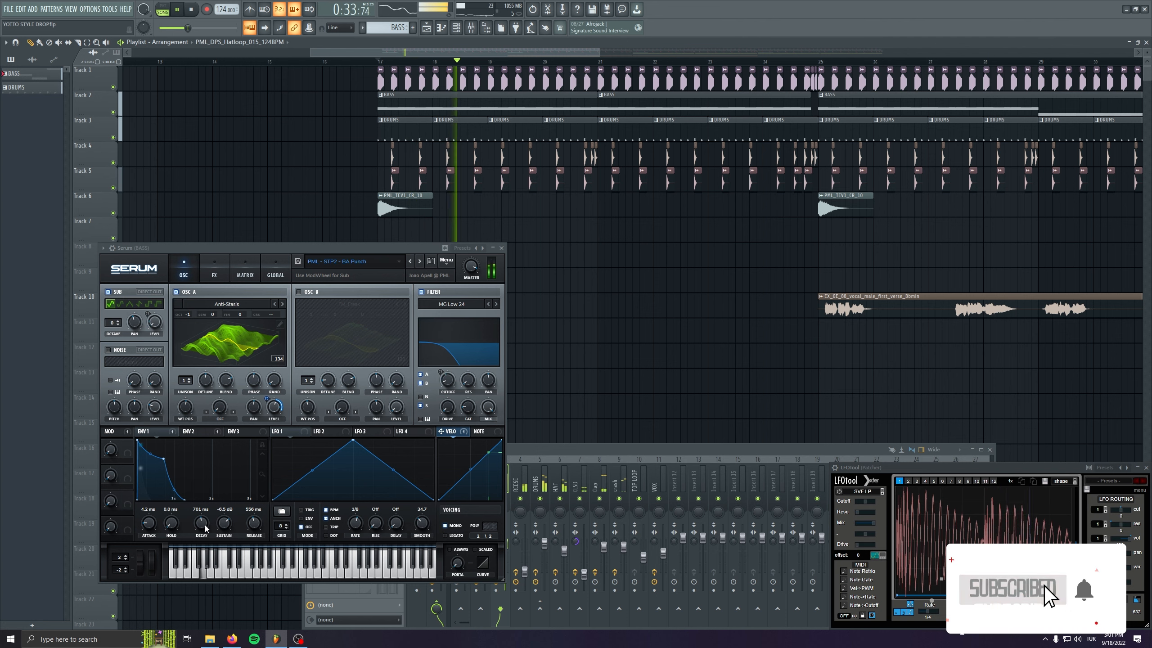
Step: Set the bass Serum's envelope 1 decay to about 1.73 s and fine-tune its filter cutoff during playback
mouse_move(205, 528)
left_mouse_down()
mouse_move(201, 510)
mouse_move(204, 524)
left_mouse_up()
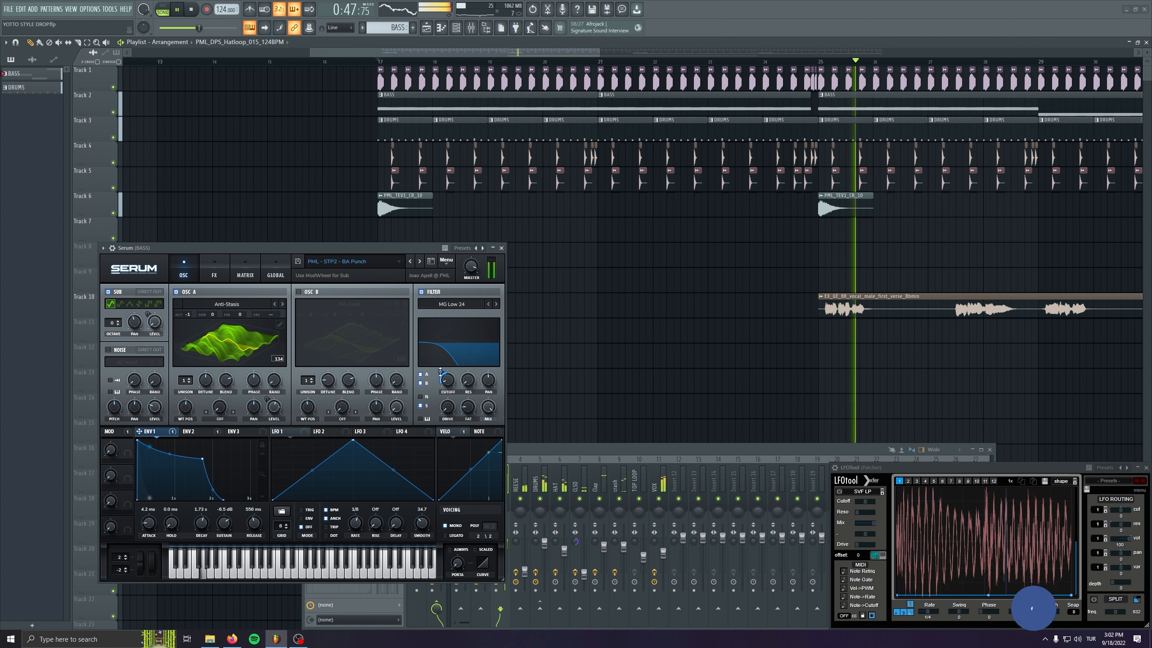
left_click_drag(440, 371, 440, 369)
left_click(501, 248)
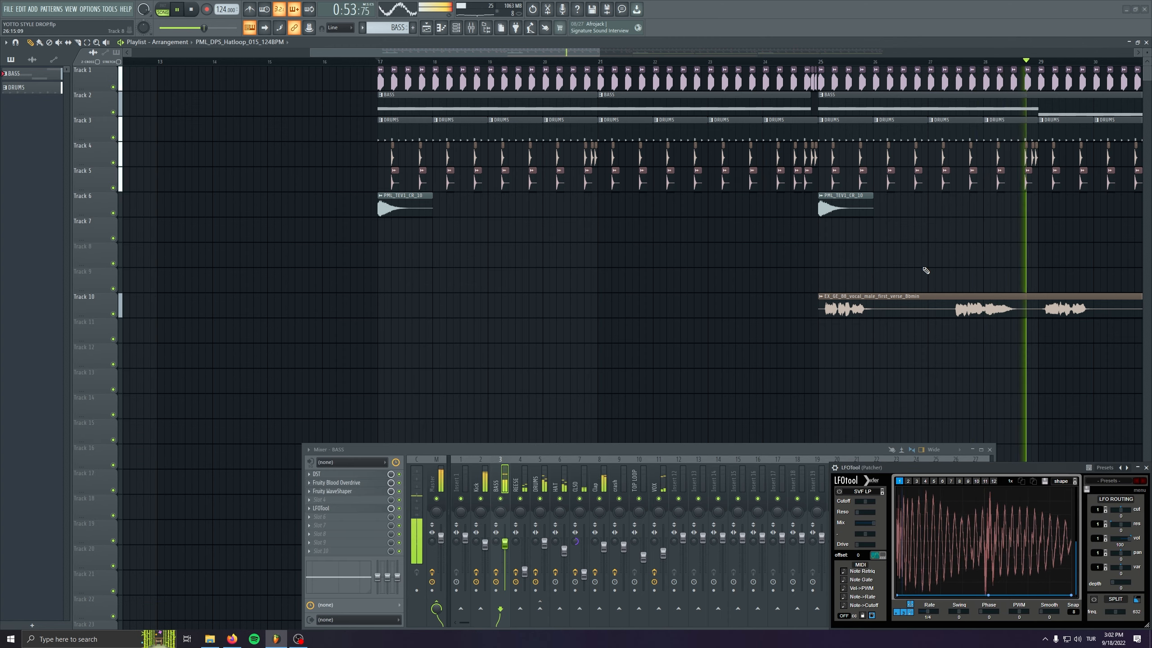
Step: Open the Track 7 hat loop's sampler settings and set its channel volume to about 78% during playback
left_click_drag(923, 267, 385, 283)
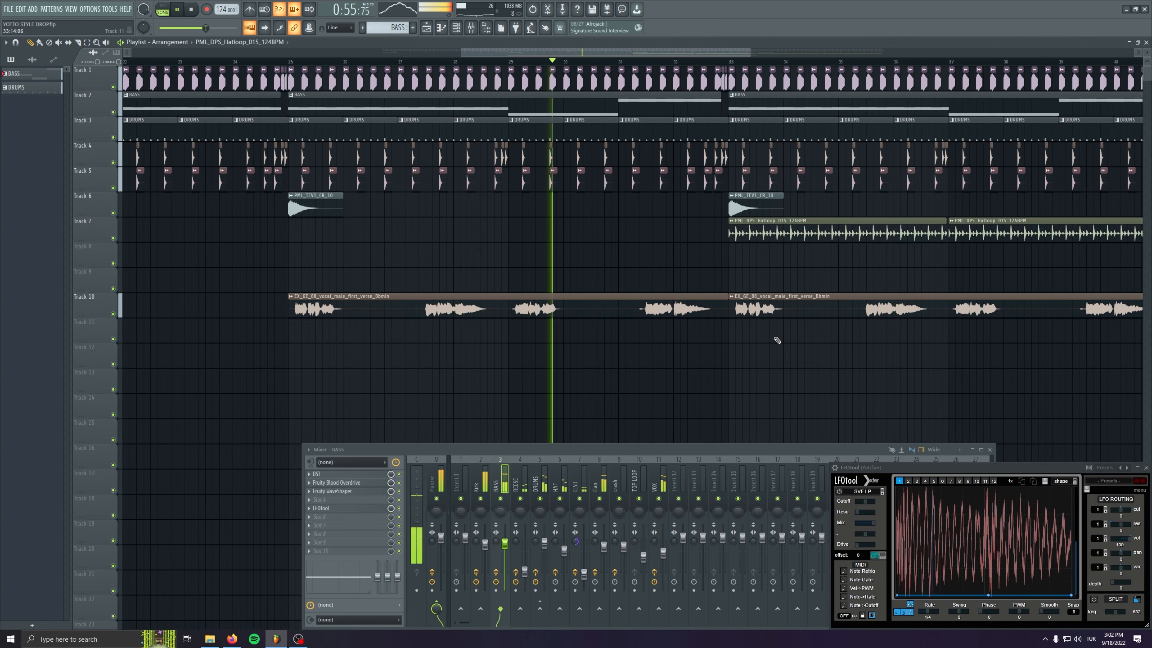
left_click_drag(777, 334, 523, 330)
left_click_drag(605, 226, 371, 262)
double_click(326, 229)
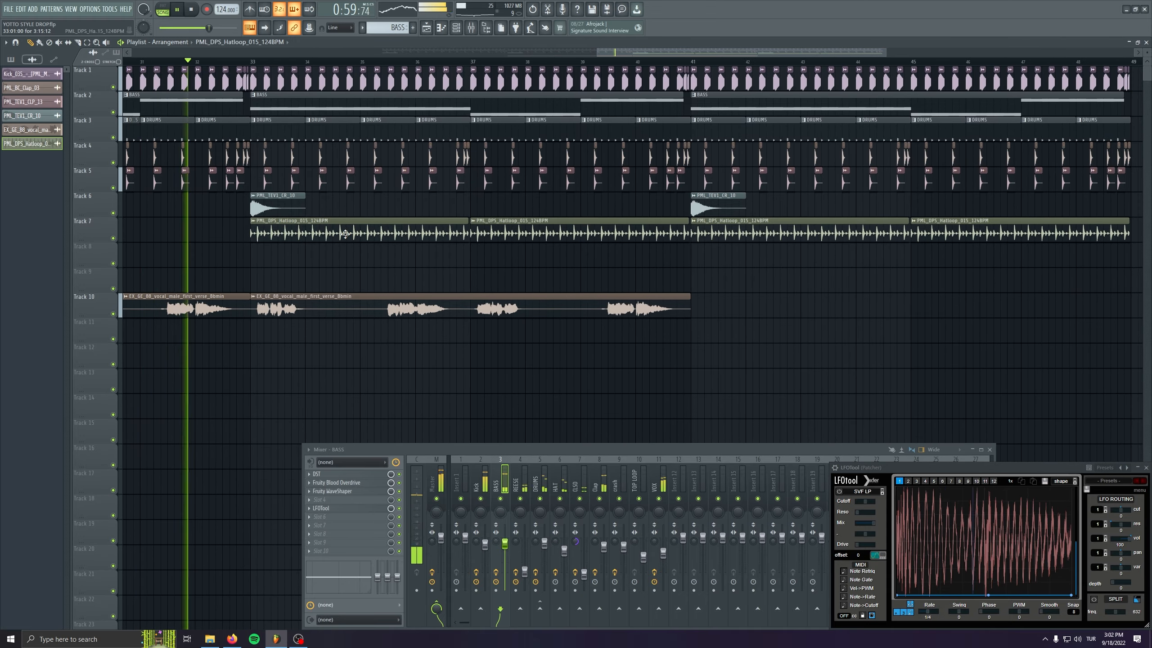
left_click_drag(279, 180, 279, 279)
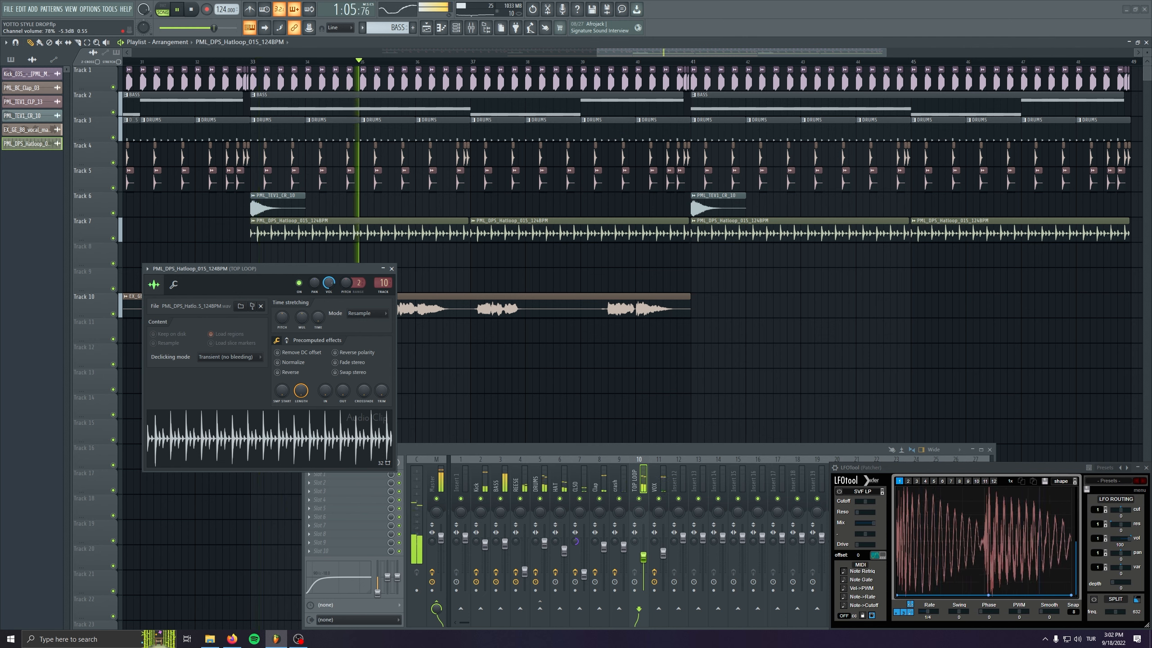
left_click(393, 269)
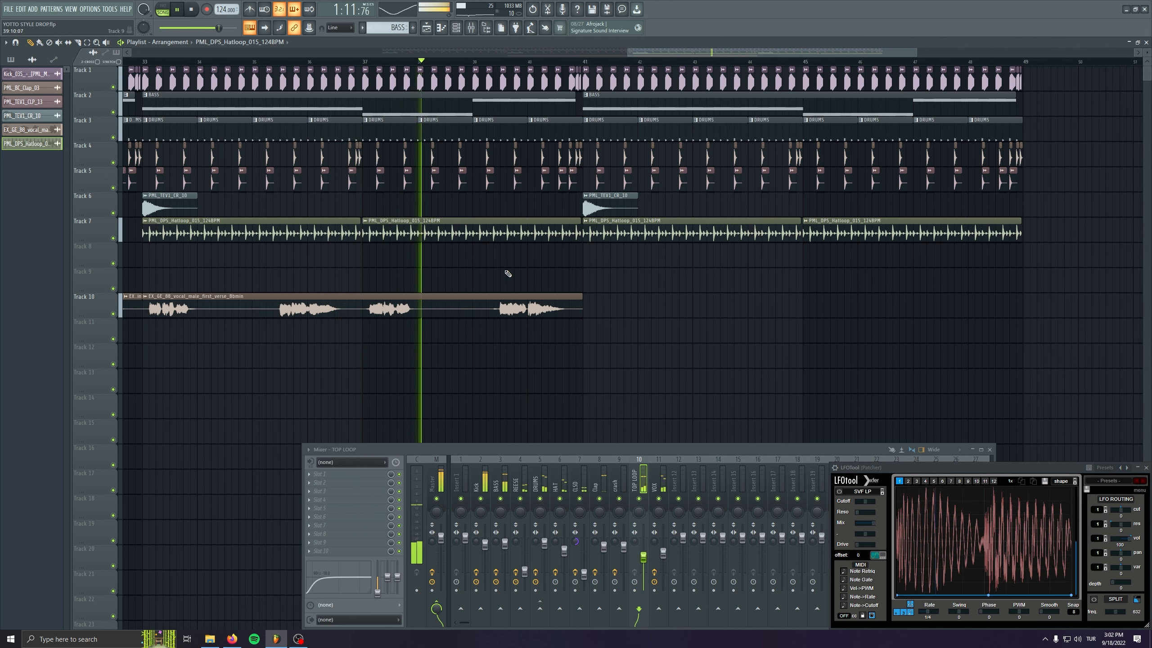
Step: Set the Serum #2 channel volume to about 83% in the channel rack
left_click(456, 29)
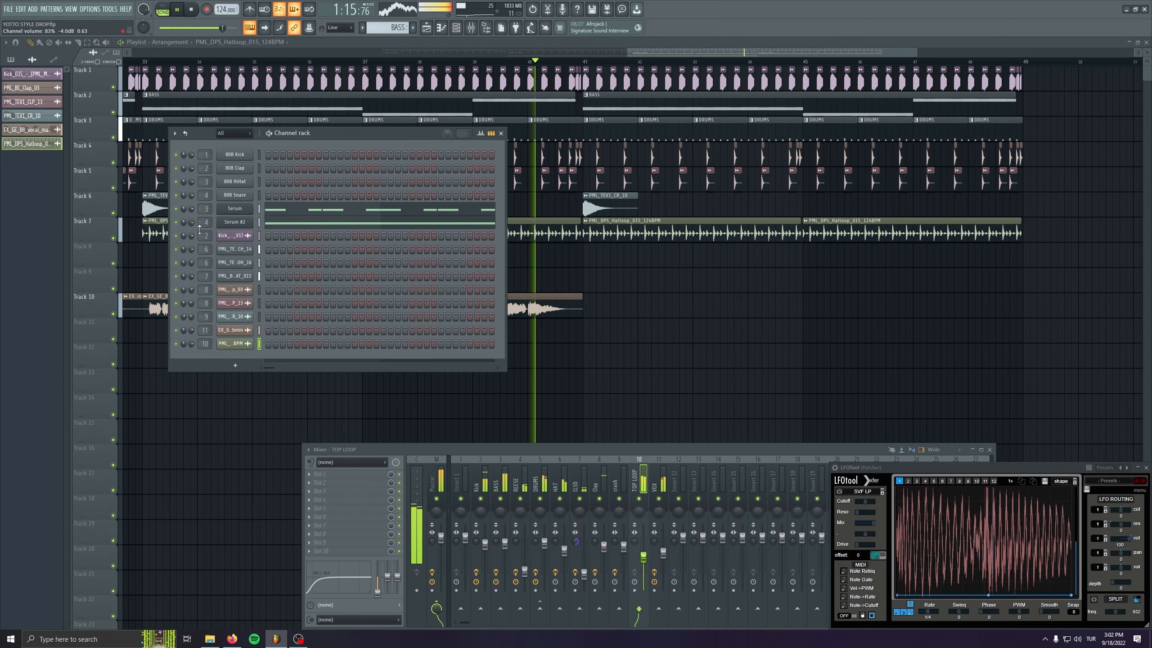
left_click(501, 132)
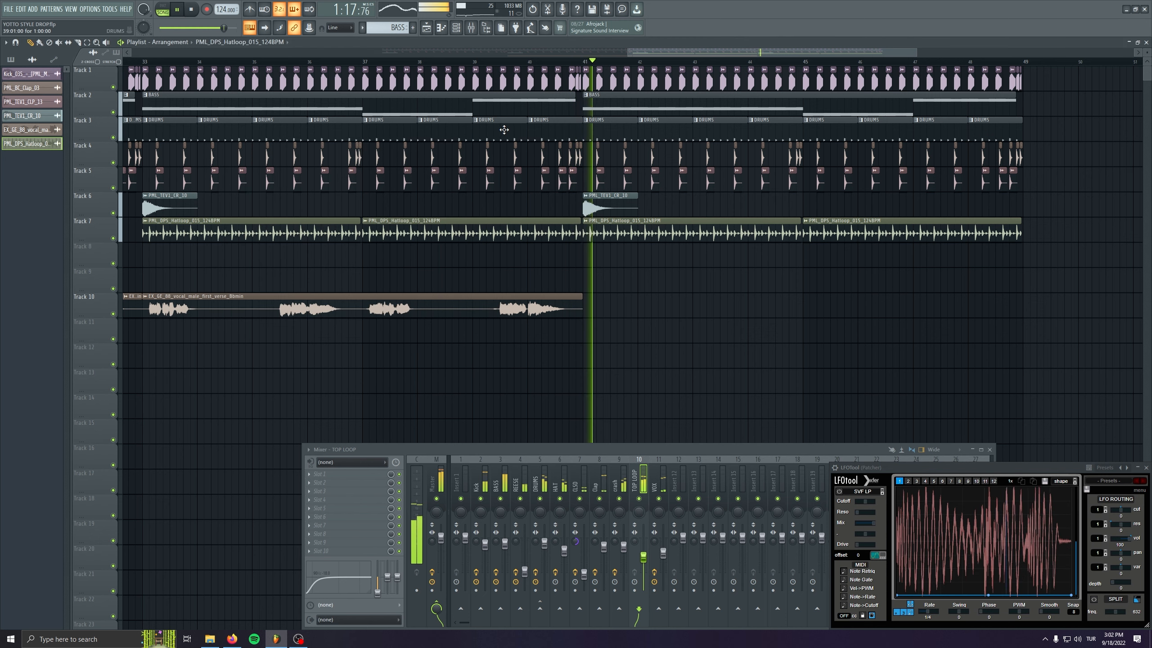